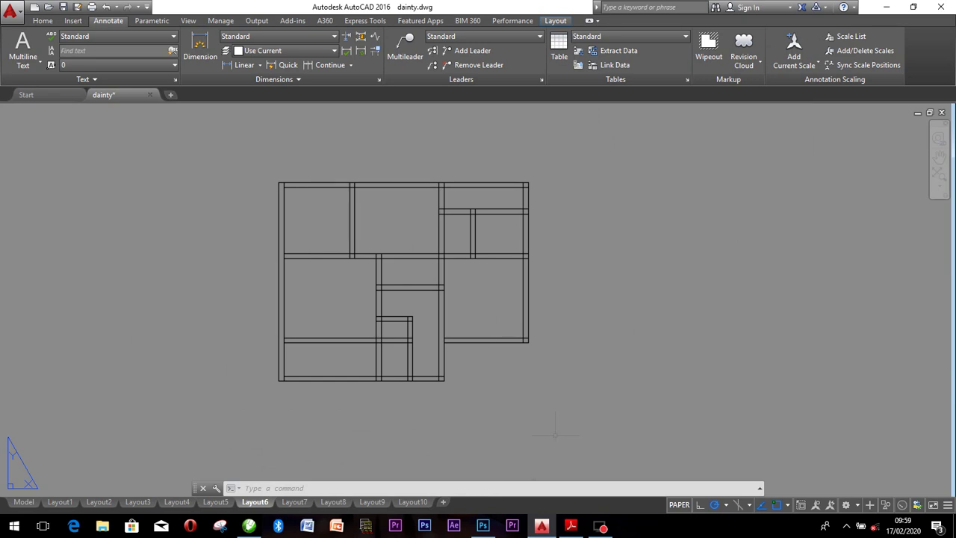
Switch to Adobe Reader and examine the ground floor plan's rooms and wall dimensions in PLAN SENIOR B-Model.pdf.
{"action": "left_click", "coordinate": [570, 525]}
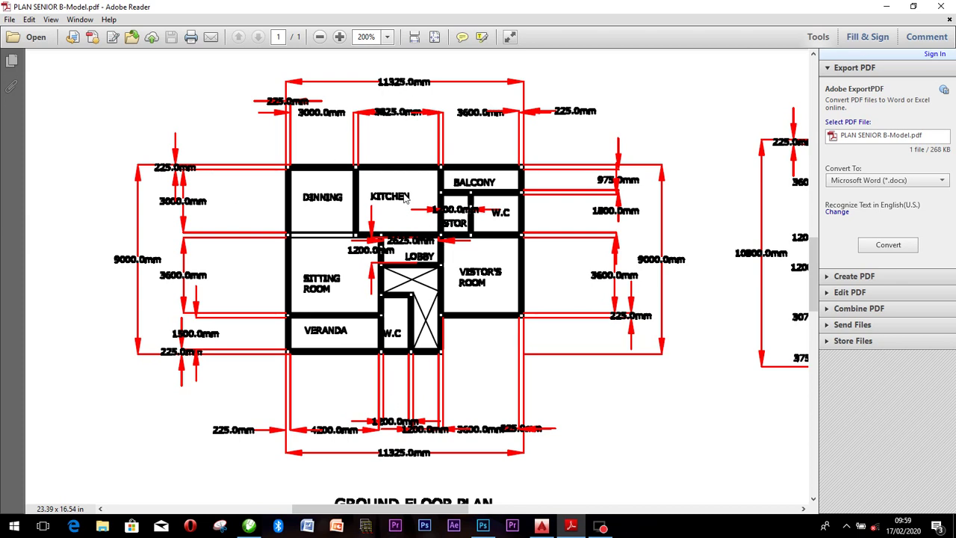
{"action": "scroll", "coordinate": [403, 203], "scroll_direction": "up", "scroll_amount": 1}
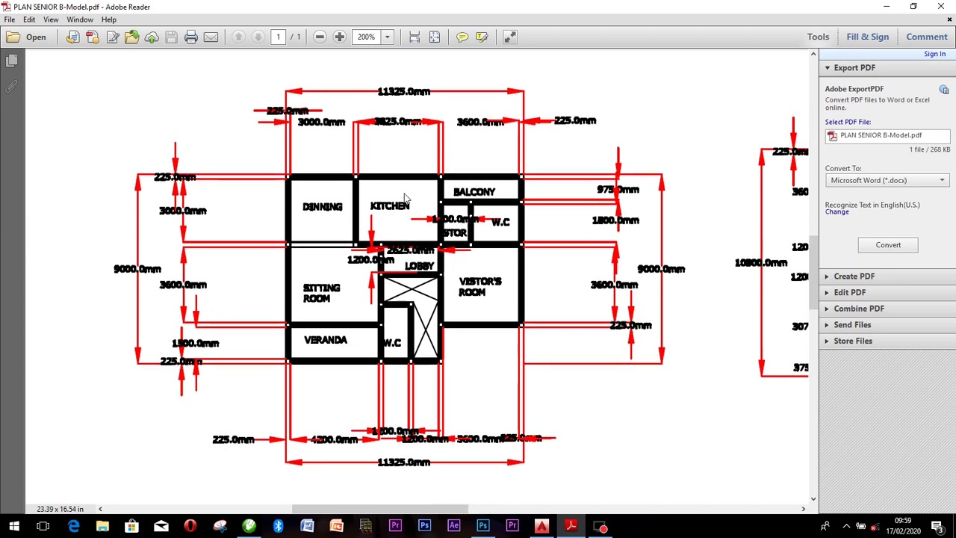
{"action": "left_click", "coordinate": [339, 36]}
{"action": "scroll", "coordinate": [631, 415], "scroll_direction": "down", "scroll_amount": 3}
{"action": "left_click", "coordinate": [803, 509]}
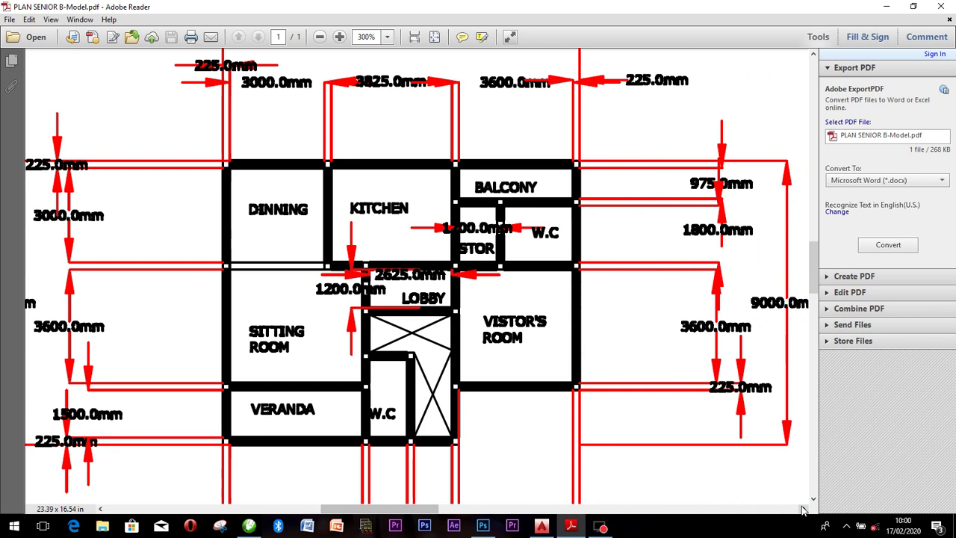
{"action": "left_click", "coordinate": [804, 508]}
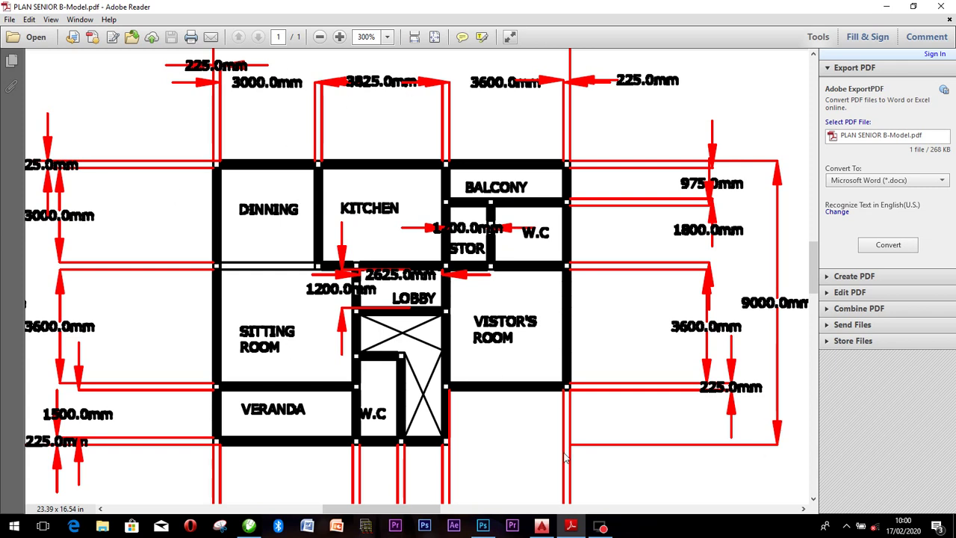
{"action": "mouse_move", "coordinate": [571, 529]}
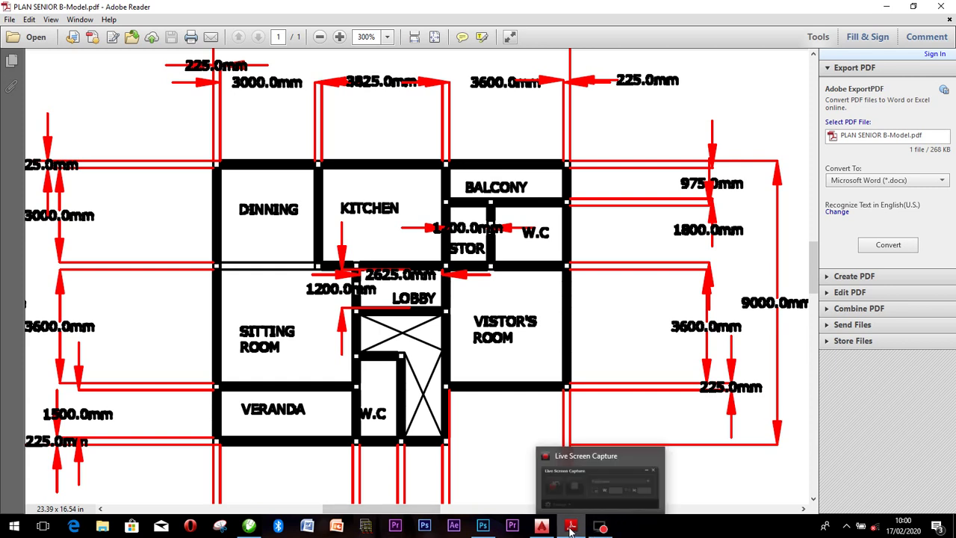
Switch to AutoCAD and look over the ground floor walls already drawn in dainty.dwg.
{"action": "left_click", "coordinate": [542, 527]}
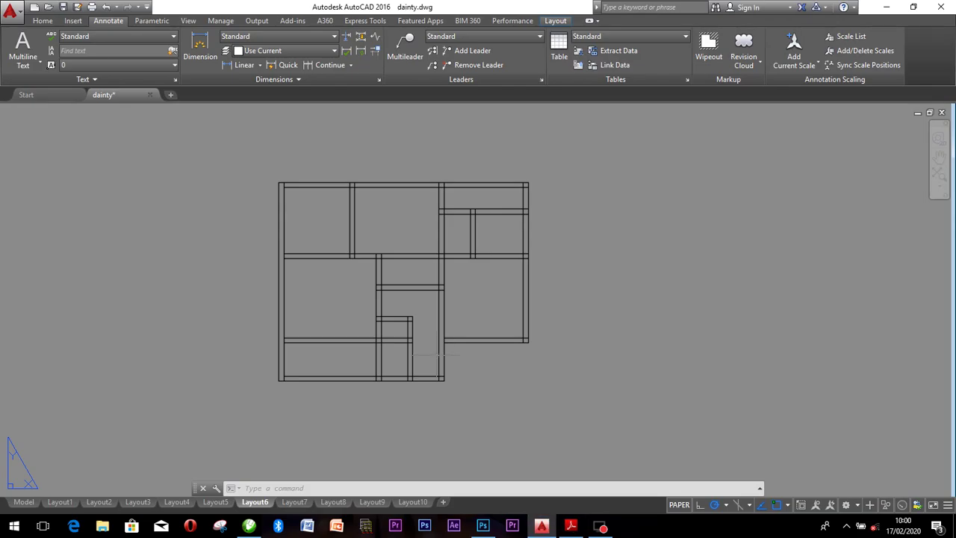
{"action": "scroll", "coordinate": [416, 339], "scroll_direction": "up", "scroll_amount": 2}
{"action": "scroll", "coordinate": [414, 336], "scroll_direction": "down", "scroll_amount": 2}
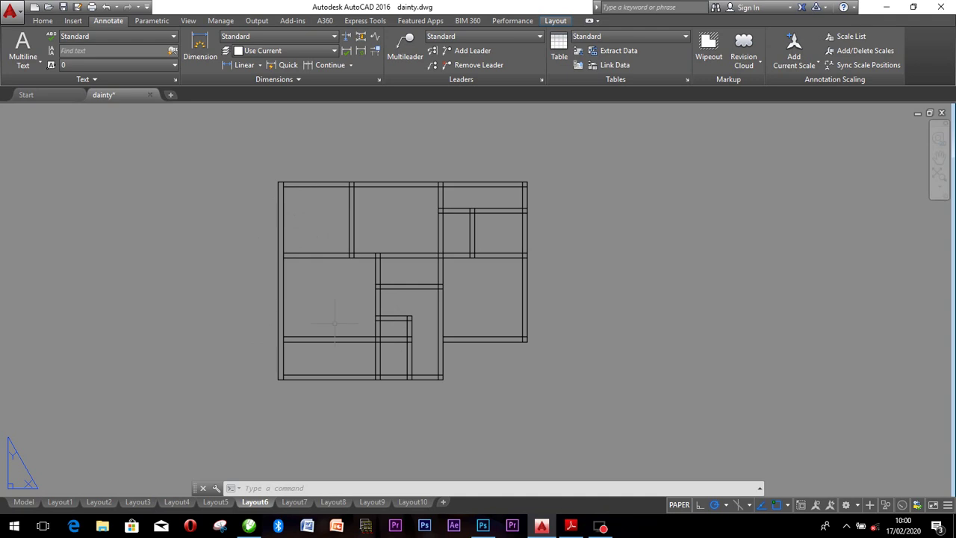
{"action": "scroll", "coordinate": [327, 294], "scroll_direction": "up", "scroll_amount": 2}
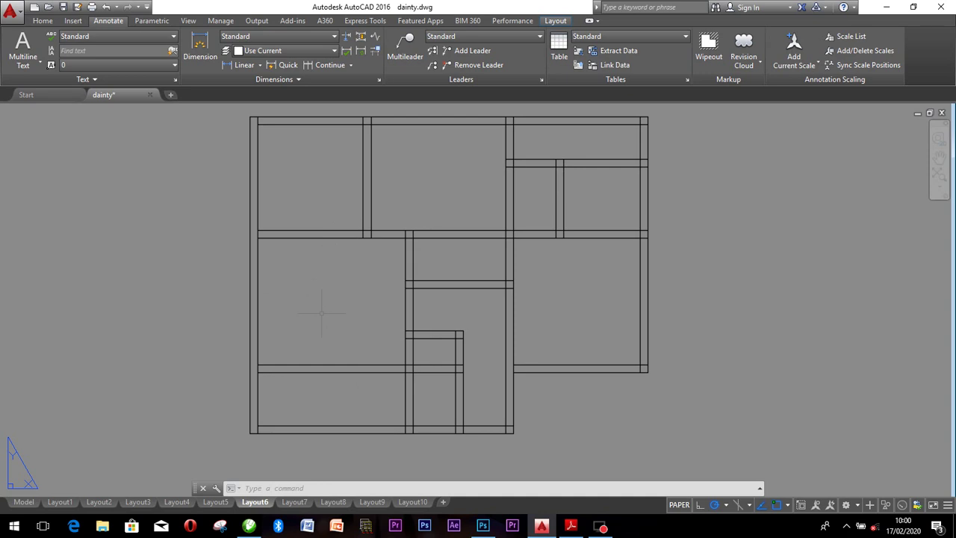
{"action": "scroll", "coordinate": [345, 302], "scroll_direction": "down", "scroll_amount": 2}
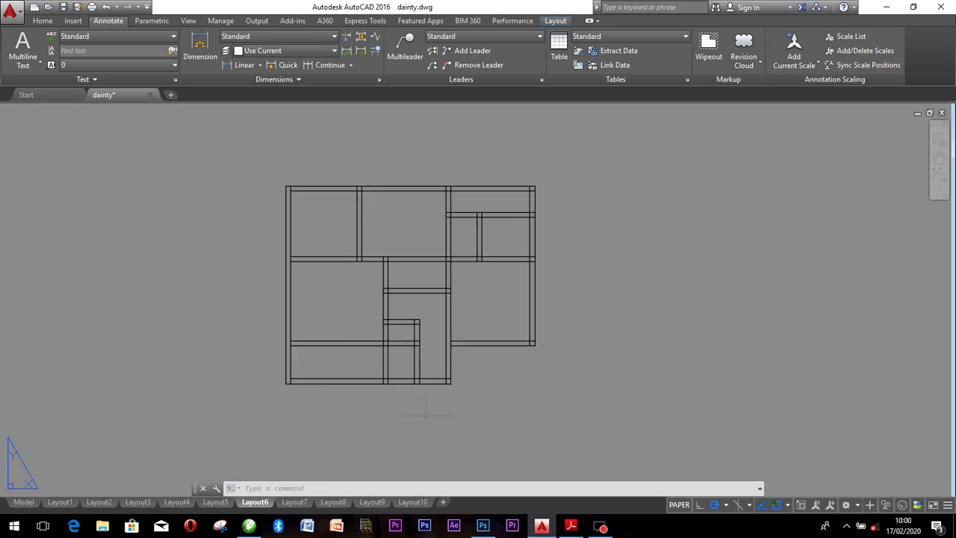
Switch to Adobe Reader and examine the room layout and dimensions of the first floor plan beside the ground floor plan.
{"action": "left_click", "coordinate": [569, 527]}
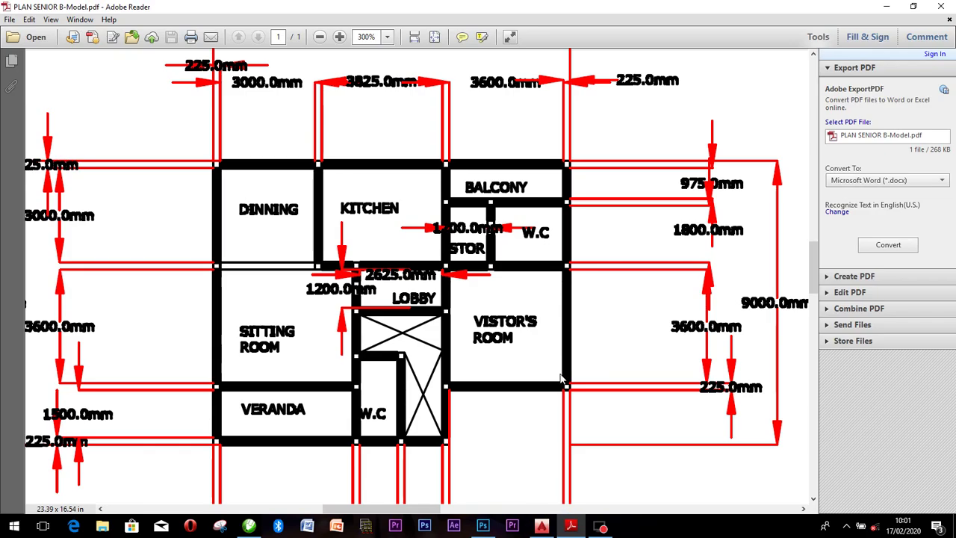
{"action": "left_click", "coordinate": [319, 37]}
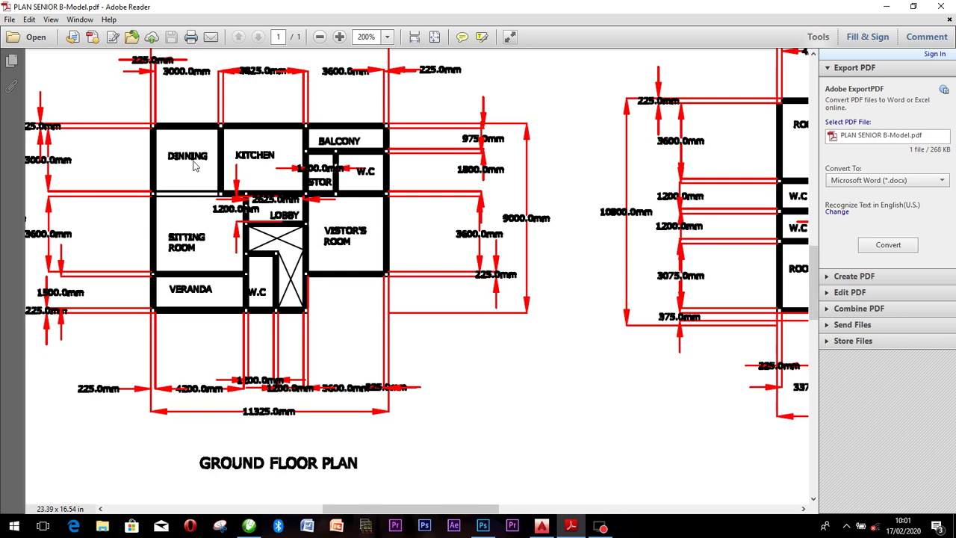
{"action": "left_click", "coordinate": [804, 508]}
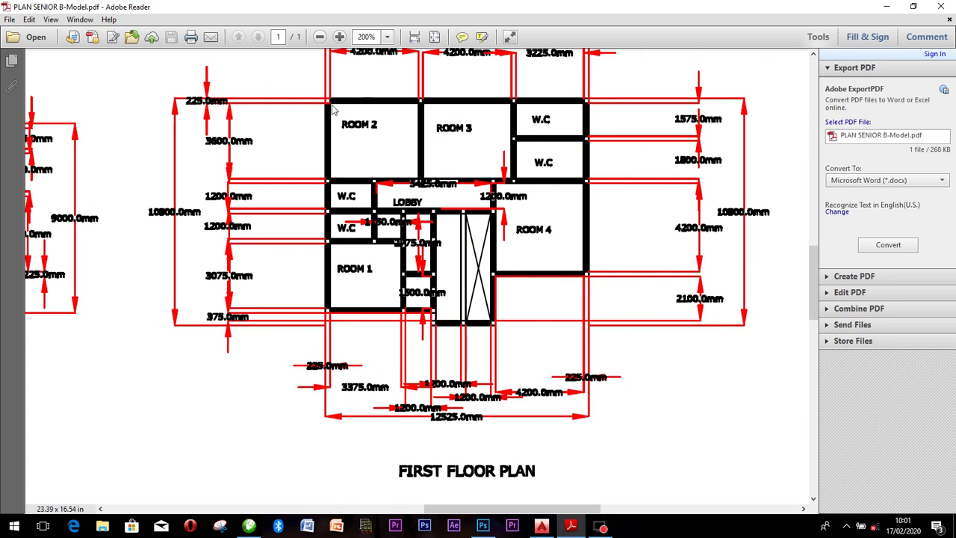
{"action": "left_click_drag", "start_coordinate": [559, 510], "coordinate": [520, 515]}
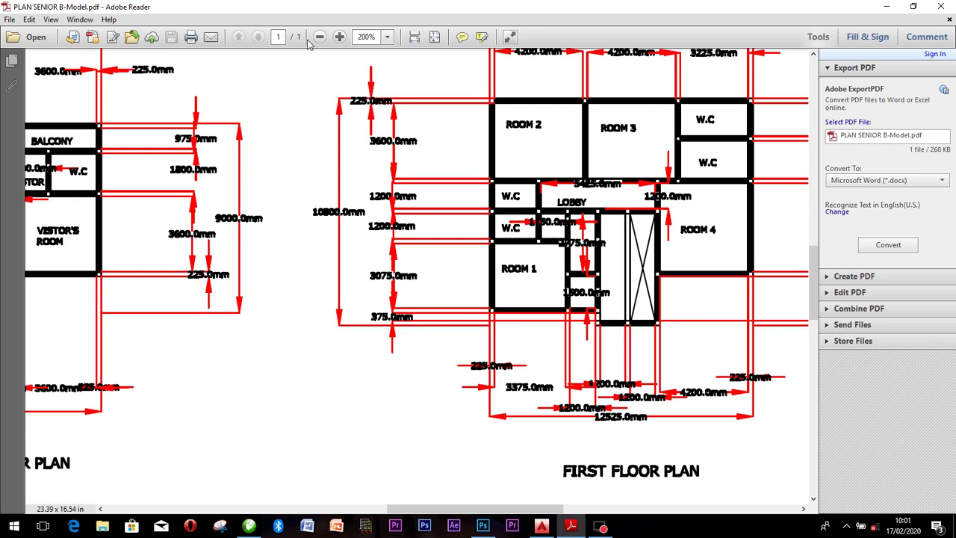
{"action": "left_click", "coordinate": [339, 37]}
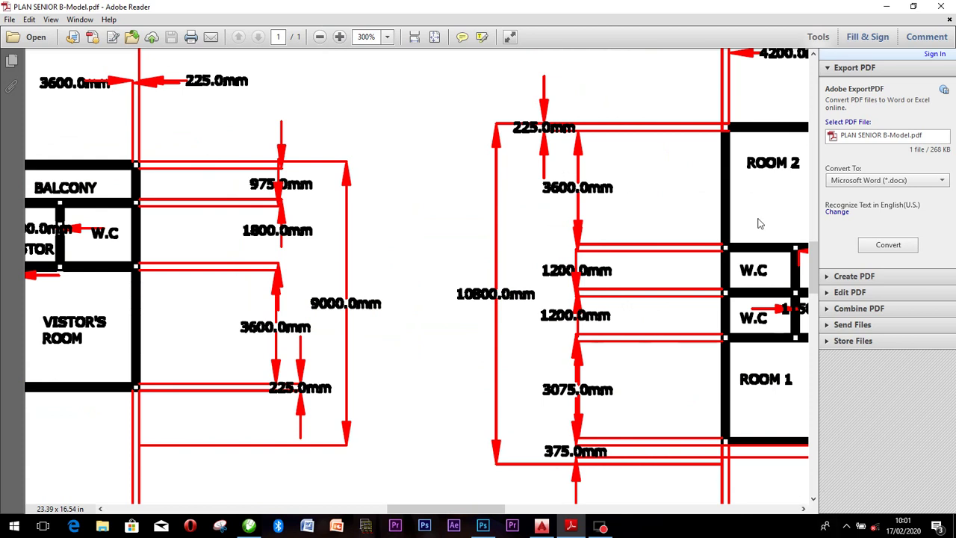
{"action": "left_click", "coordinate": [802, 509]}
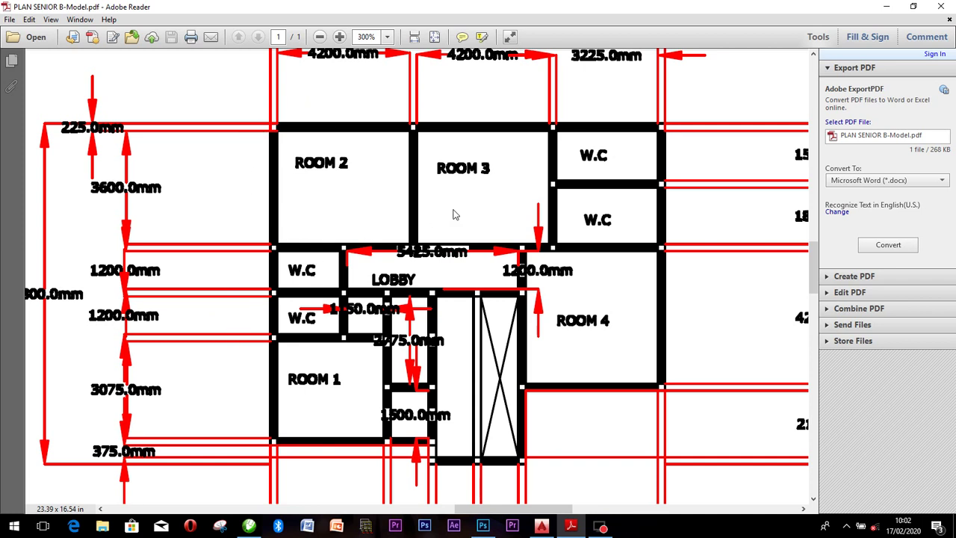
{"action": "scroll", "coordinate": [458, 214], "scroll_direction": "down", "scroll_amount": 1}
Compare the outer walls and room positions of the ground floor plan with those of the first floor plan.
{"action": "left_click_drag", "start_coordinate": [530, 508], "coordinate": [382, 497]}
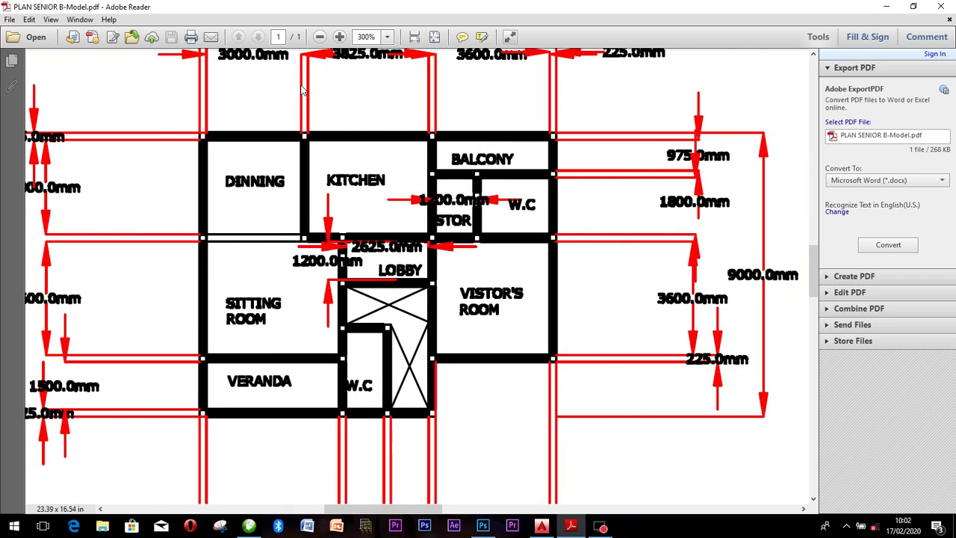
{"action": "left_click", "coordinate": [235, 115]}
{"action": "left_click", "coordinate": [804, 509]}
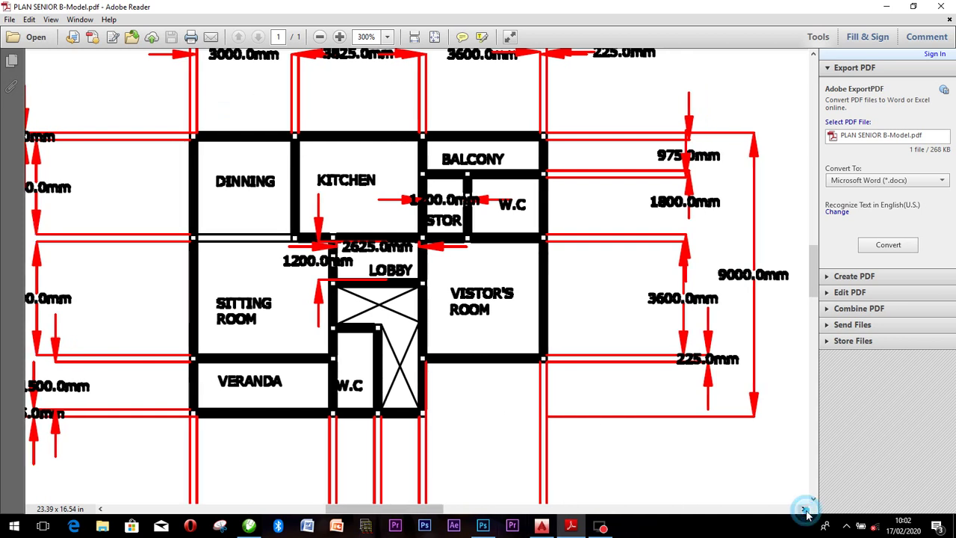
{"action": "left_click", "coordinate": [803, 508]}
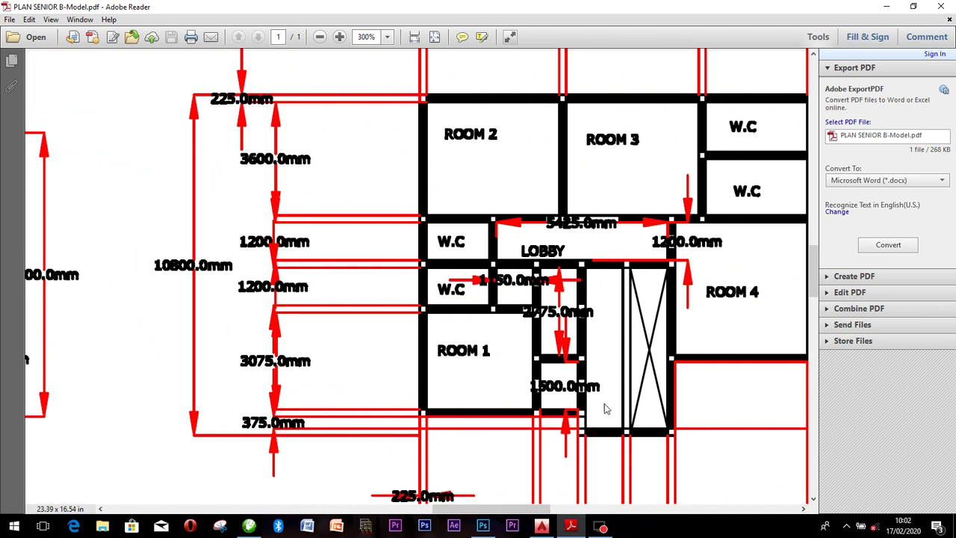
{"action": "left_click_drag", "start_coordinate": [501, 508], "coordinate": [396, 461]}
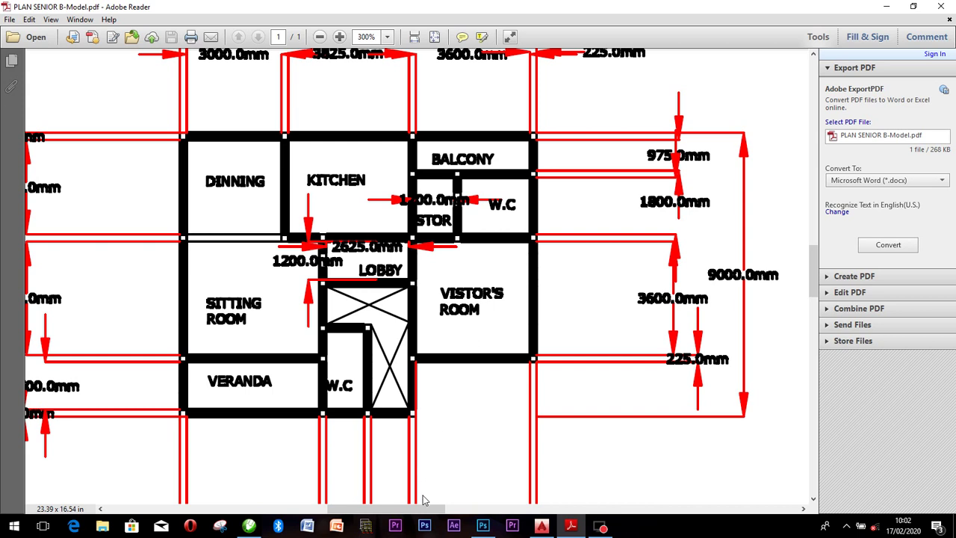
{"action": "left_click_drag", "start_coordinate": [423, 509], "coordinate": [542, 514]}
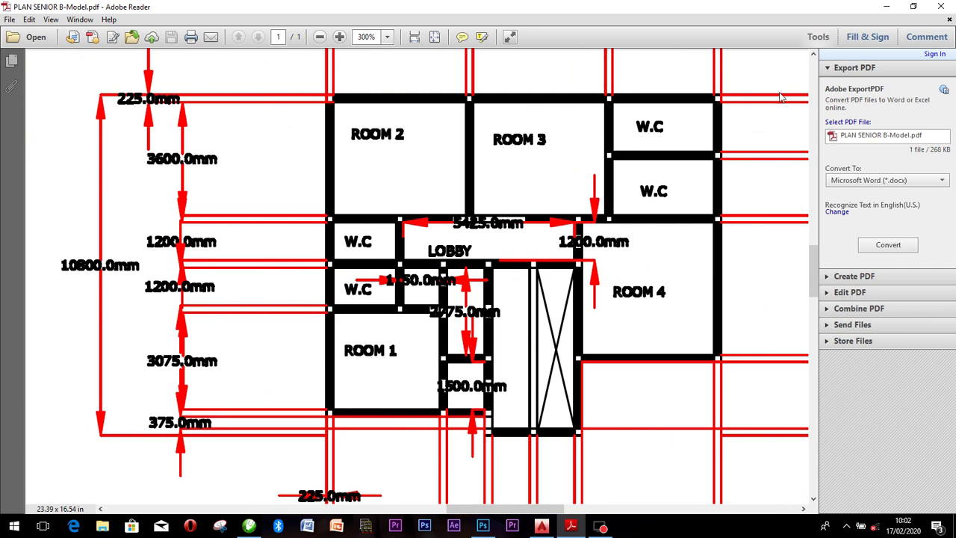
Examine the first floor plan's overall and room width dimensions, and return to the ground floor plan.
{"action": "left_click", "coordinate": [813, 55]}
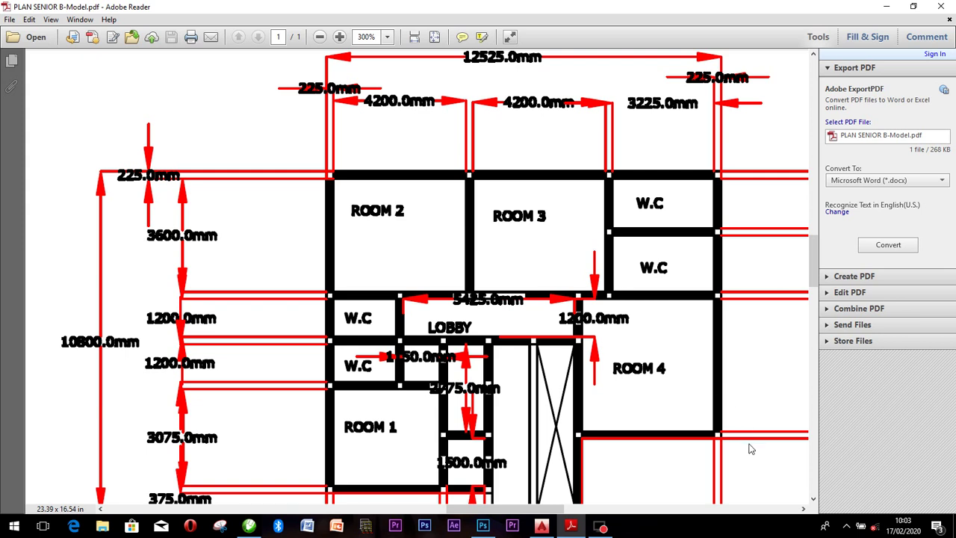
{"action": "left_click", "coordinate": [812, 499]}
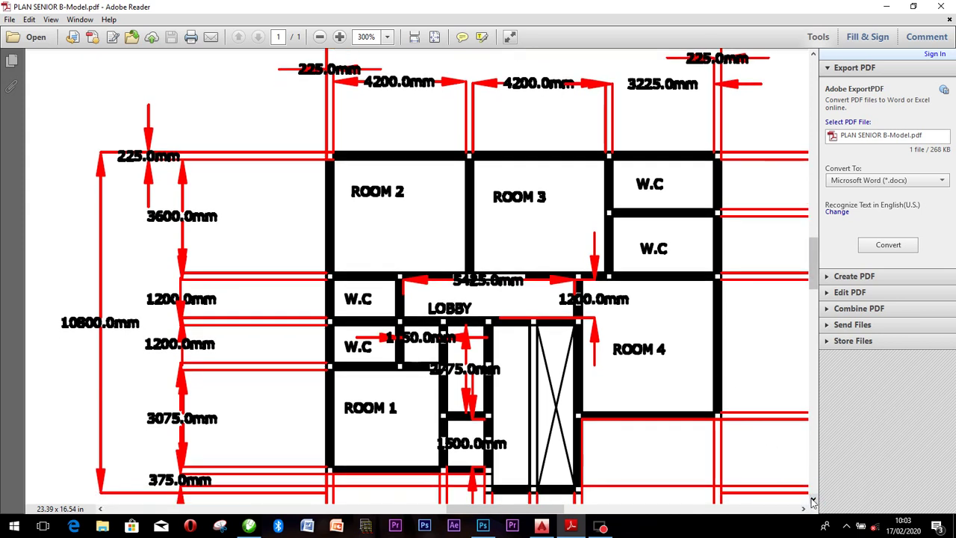
{"action": "left_click", "coordinate": [812, 500]}
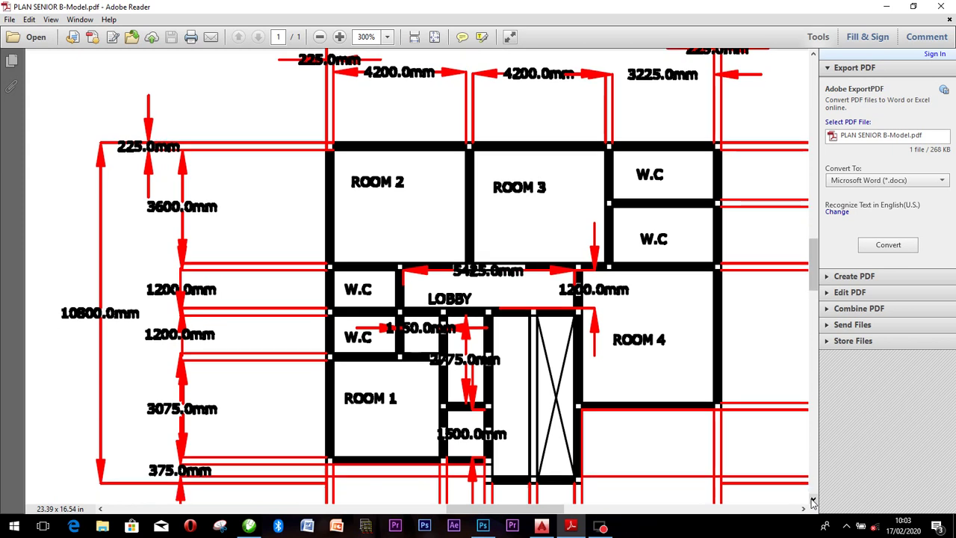
{"action": "left_click", "coordinate": [812, 499]}
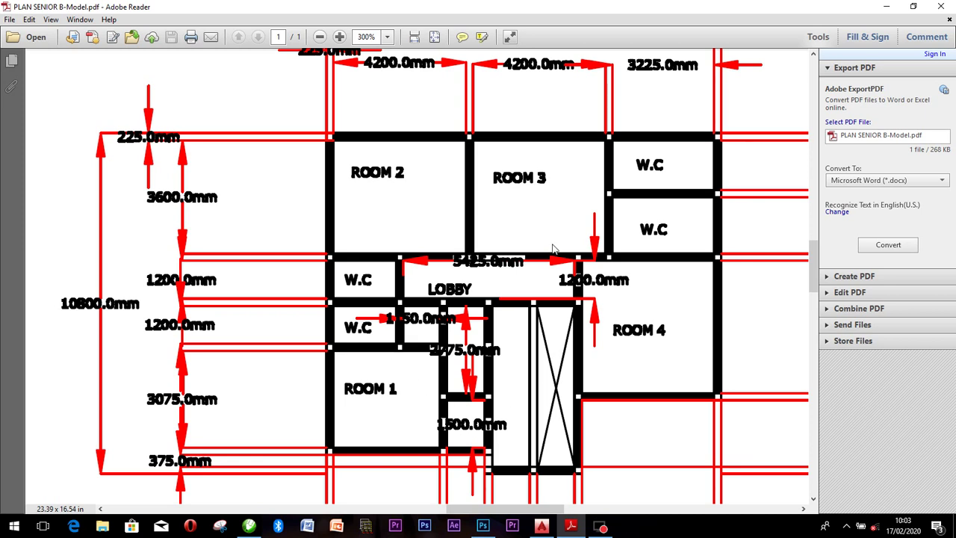
{"action": "left_click_drag", "start_coordinate": [522, 513], "coordinate": [399, 510]}
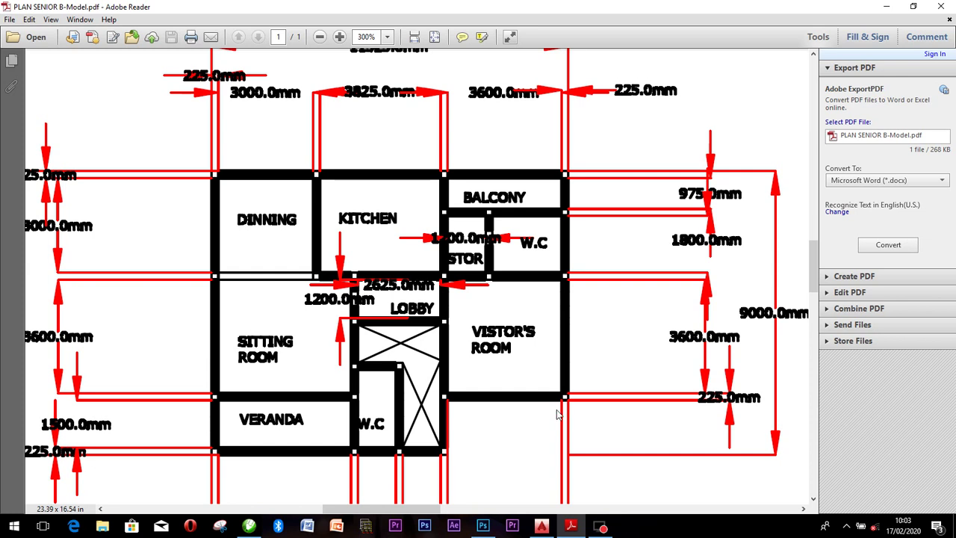
Switch to AutoCAD and inspect the ground floor wall layout as the base for the first floor.
{"action": "left_click", "coordinate": [541, 527]}
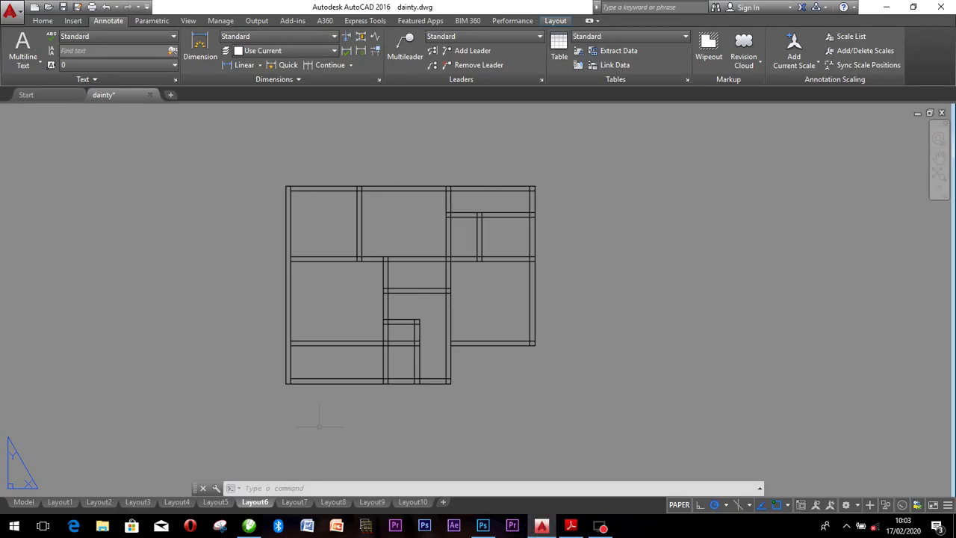
{"action": "scroll", "coordinate": [336, 252], "scroll_direction": "up", "scroll_amount": 2}
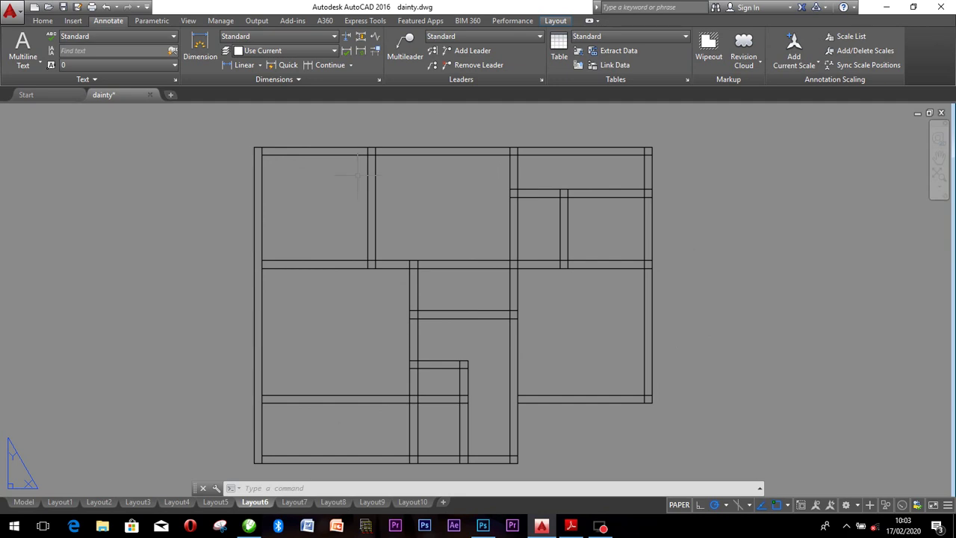
{"action": "scroll", "coordinate": [358, 175], "scroll_direction": "down", "scroll_amount": 2}
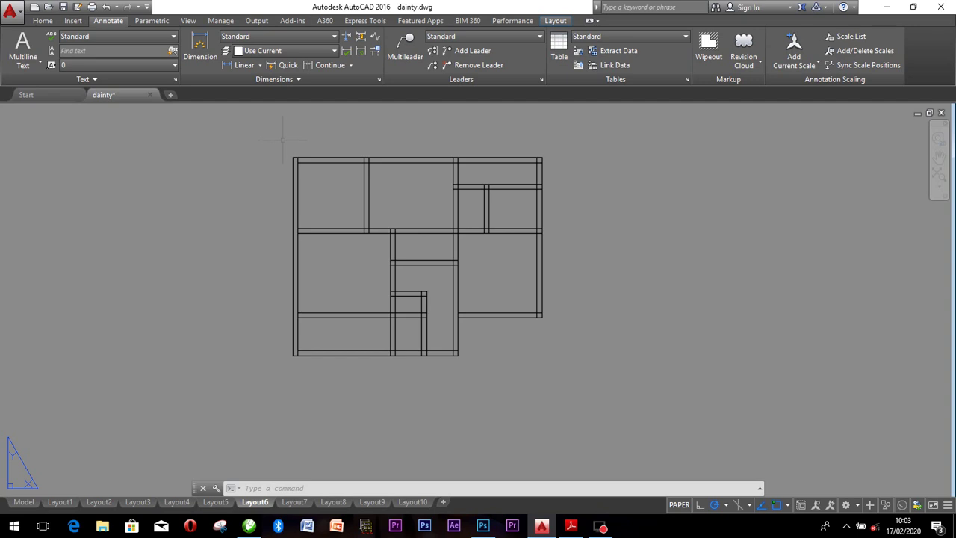
{"action": "left_click", "coordinate": [282, 142]}
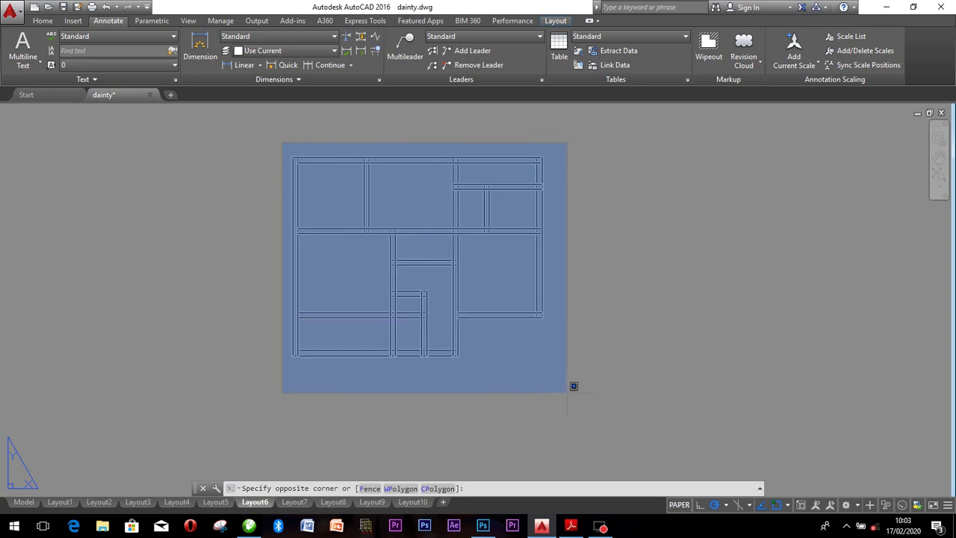
{"action": "left_click", "coordinate": [574, 391]}
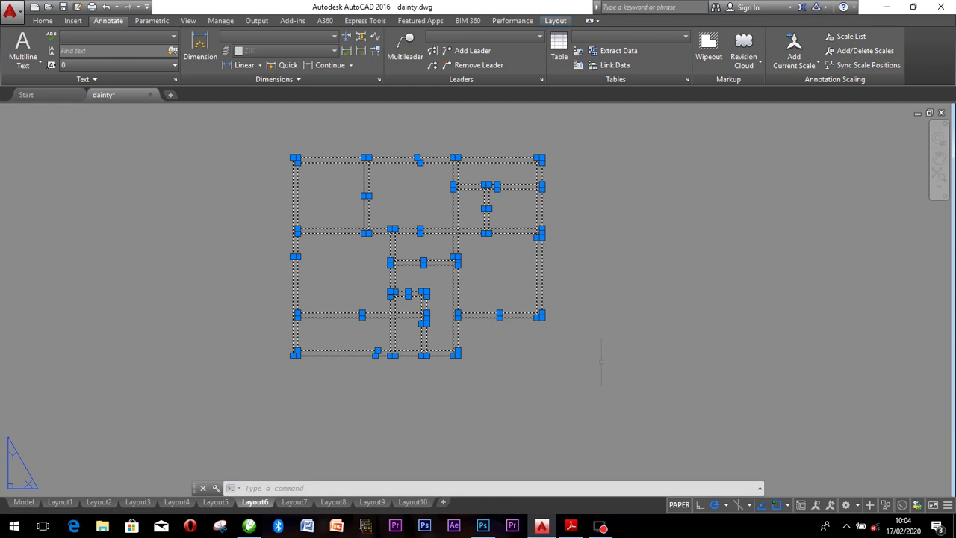
{"action": "type", "text": "c"}
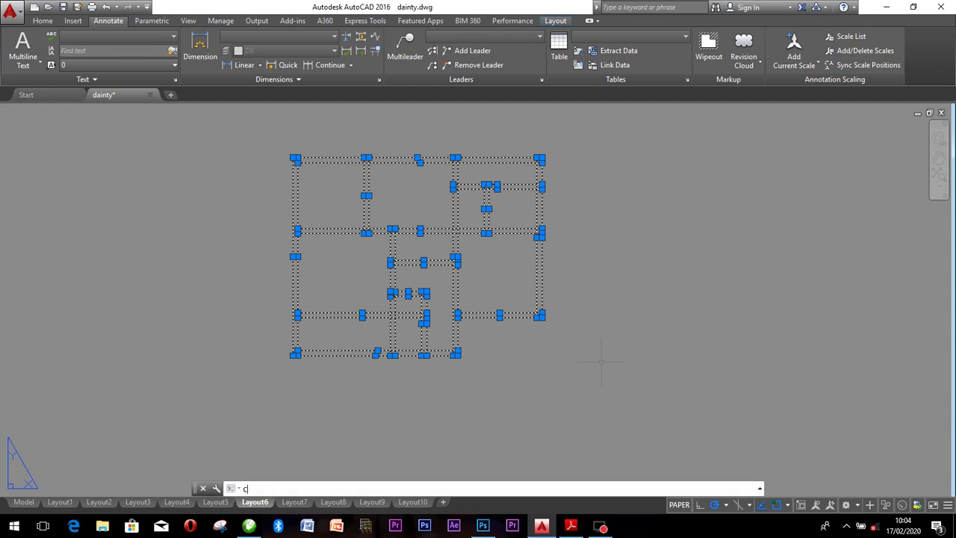
{"action": "key", "text": "Return"}
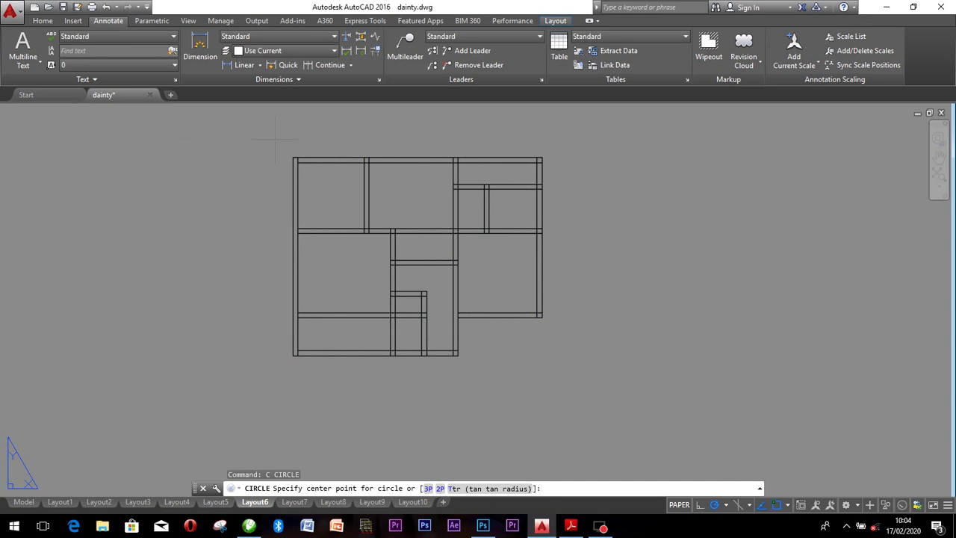
{"action": "left_click", "coordinate": [275, 140]}
{"action": "key", "text": "Escape"}
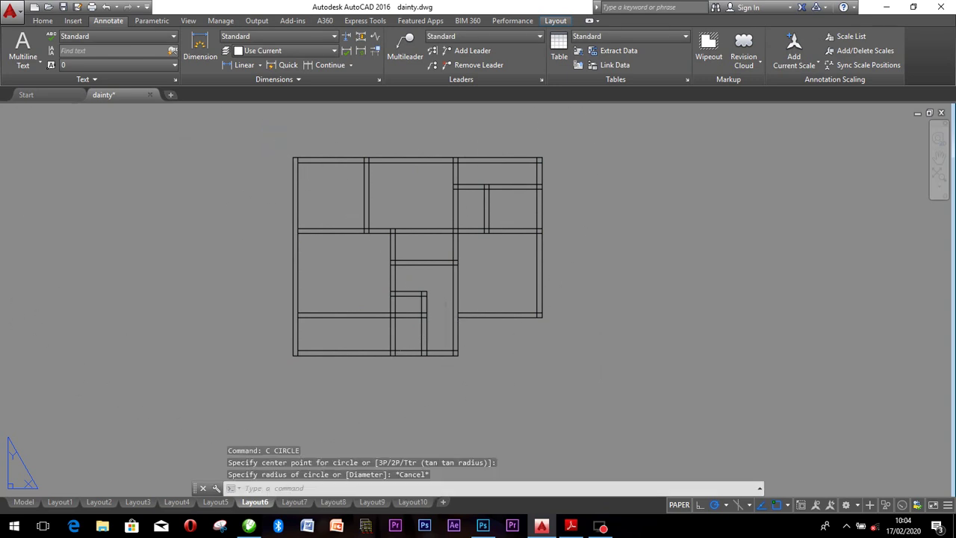
Copy all the ground floor walls horizontally to the right with Ortho on, placing one duplicate beside the original plan.
{"action": "left_click", "coordinate": [264, 135]}
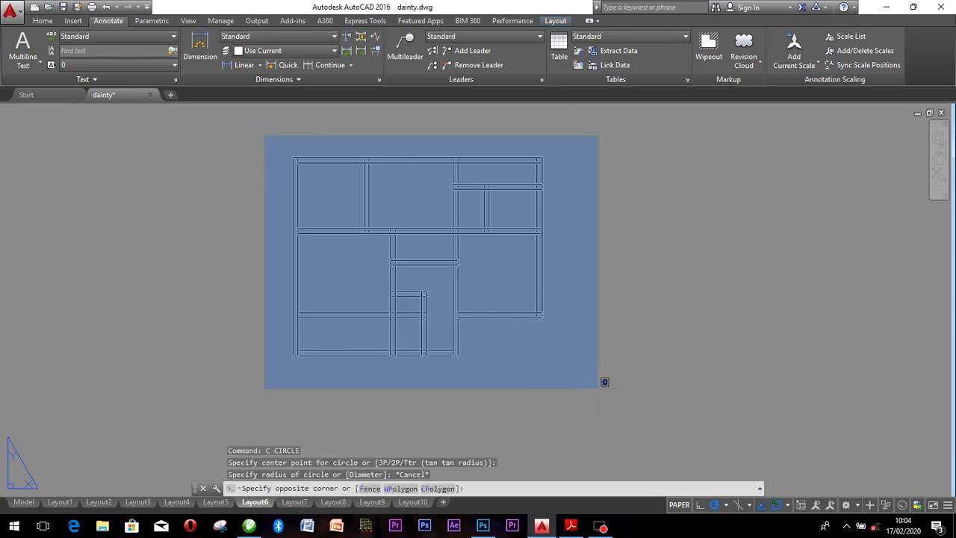
{"action": "left_click", "coordinate": [598, 389]}
{"action": "type", "text": "co"}
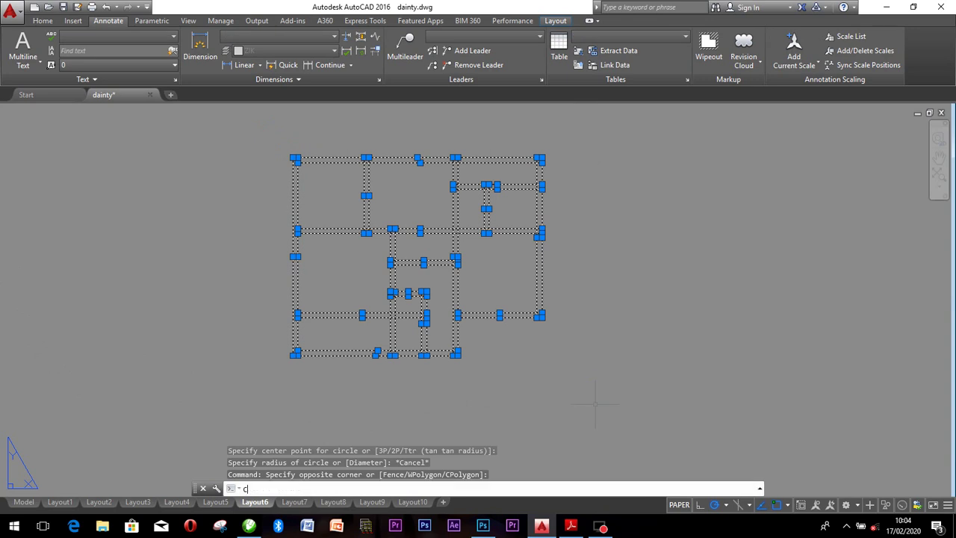
{"action": "key", "text": "Return"}
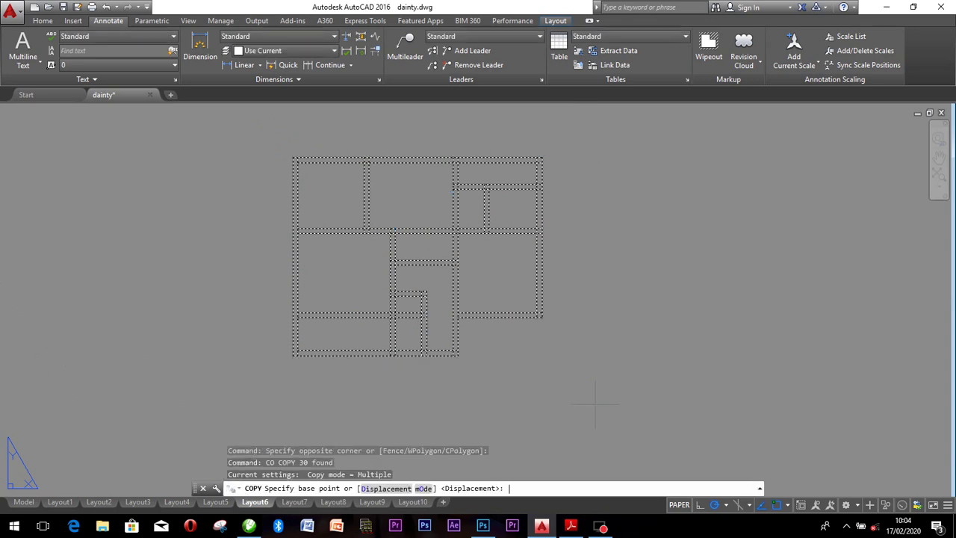
{"action": "left_click", "coordinate": [388, 233]}
{"action": "scroll", "coordinate": [395, 224], "scroll_direction": "down", "scroll_amount": 3}
{"action": "scroll", "coordinate": [457, 228], "scroll_direction": "up", "scroll_amount": 2}
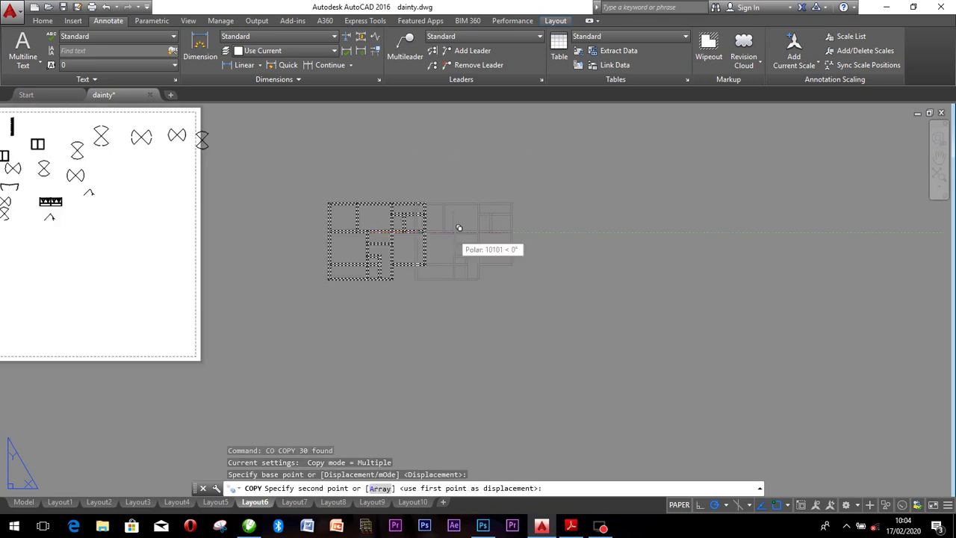
{"action": "scroll", "coordinate": [458, 227], "scroll_direction": "up", "scroll_amount": 5}
{"action": "scroll", "coordinate": [490, 230], "scroll_direction": "down", "scroll_amount": 2}
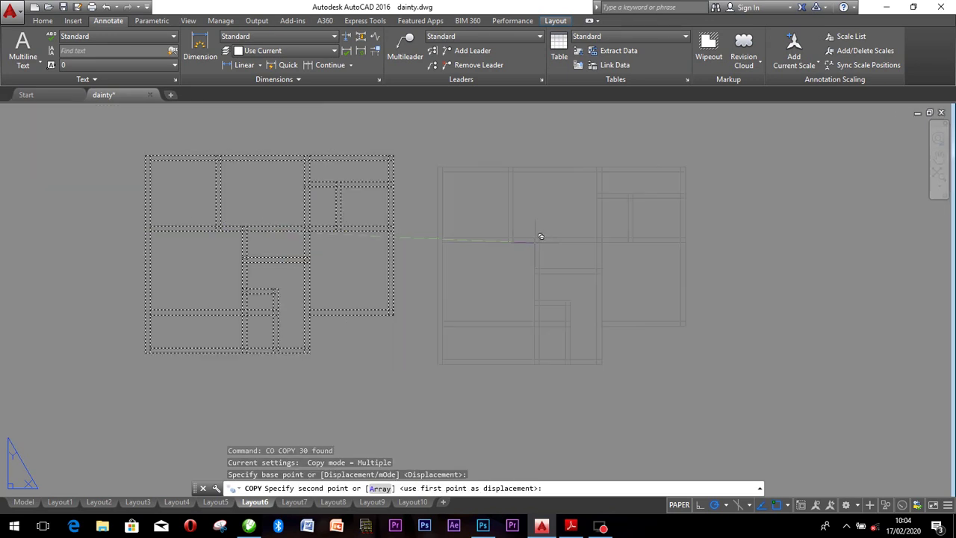
{"action": "key", "text": "F8"}
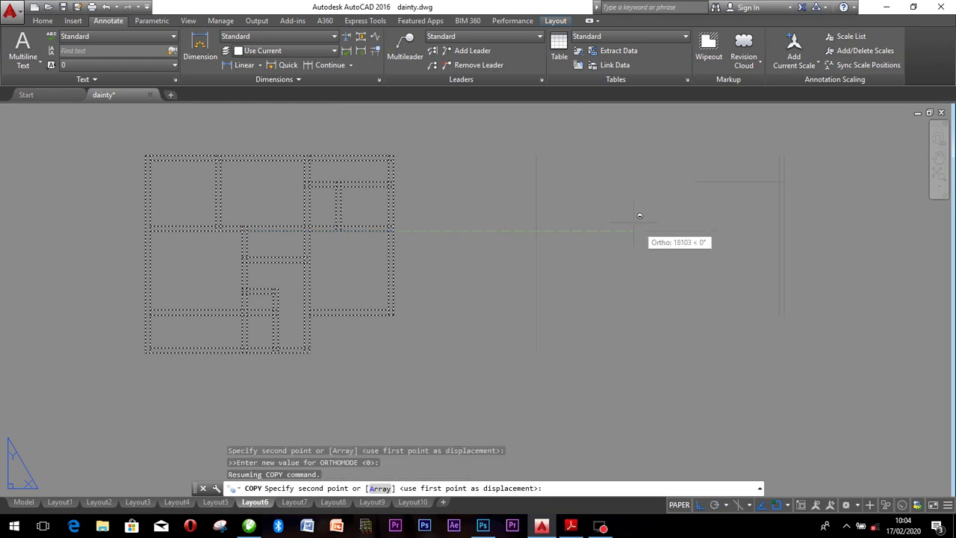
{"action": "left_click", "coordinate": [611, 227]}
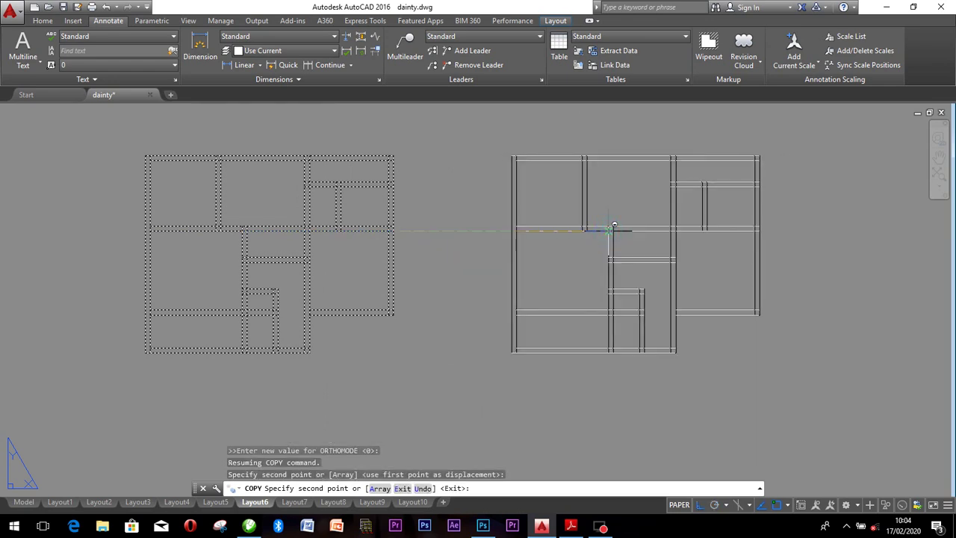
{"action": "key", "text": "Escape"}
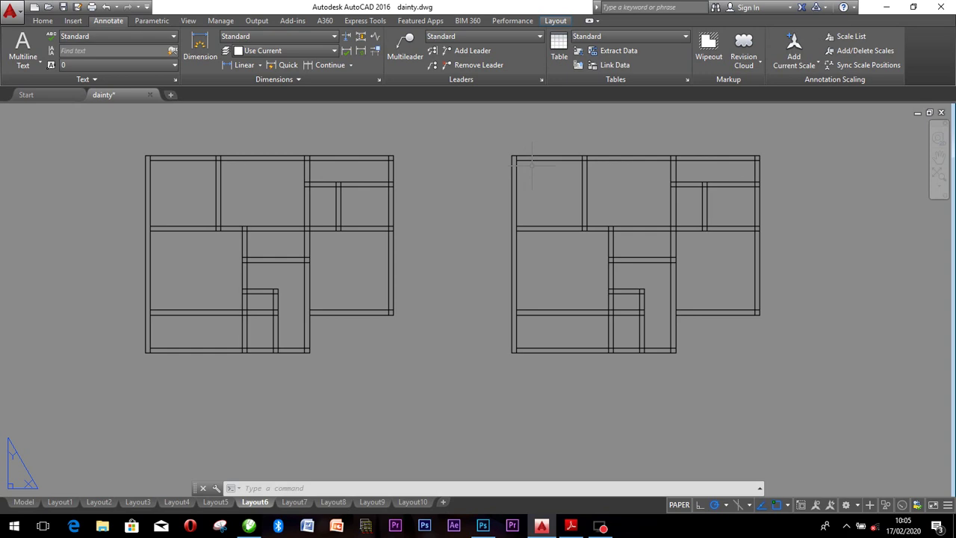
{"action": "scroll", "coordinate": [531, 163], "scroll_direction": "up", "scroll_amount": 2}
{"action": "scroll", "coordinate": [592, 189], "scroll_direction": "down", "scroll_amount": 2}
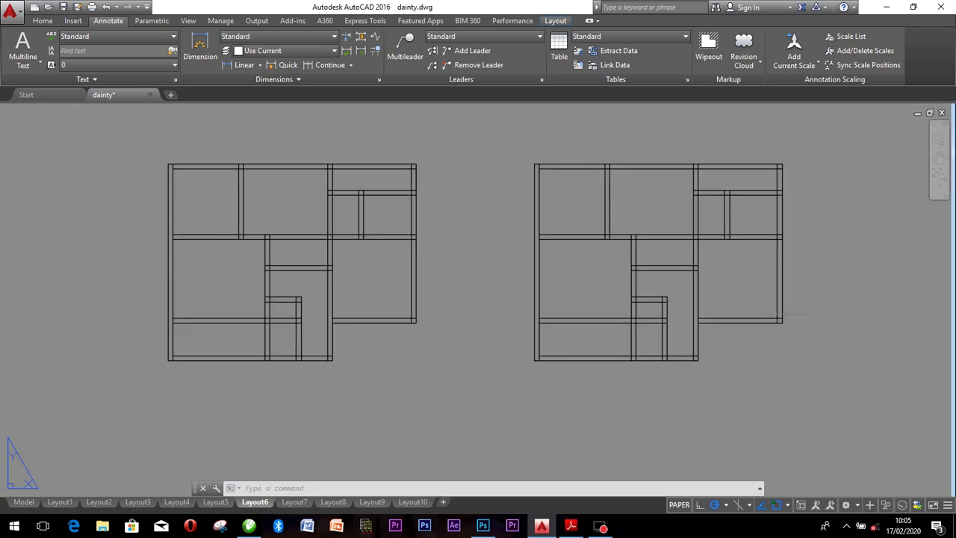
{"action": "scroll", "coordinate": [797, 292], "scroll_direction": "up", "scroll_amount": 2}
{"action": "scroll", "coordinate": [732, 254], "scroll_direction": "down", "scroll_amount": 2}
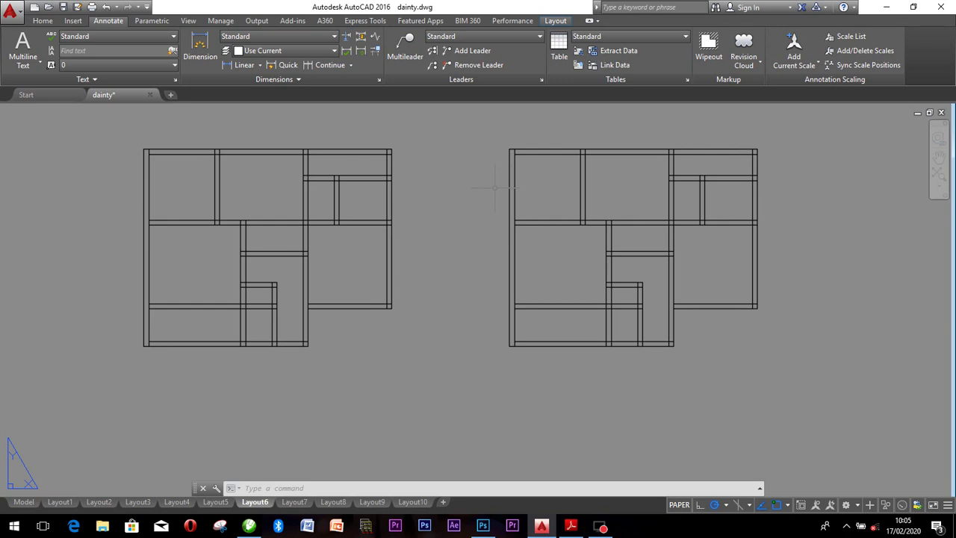
{"action": "scroll", "coordinate": [552, 163], "scroll_direction": "up", "scroll_amount": 2}
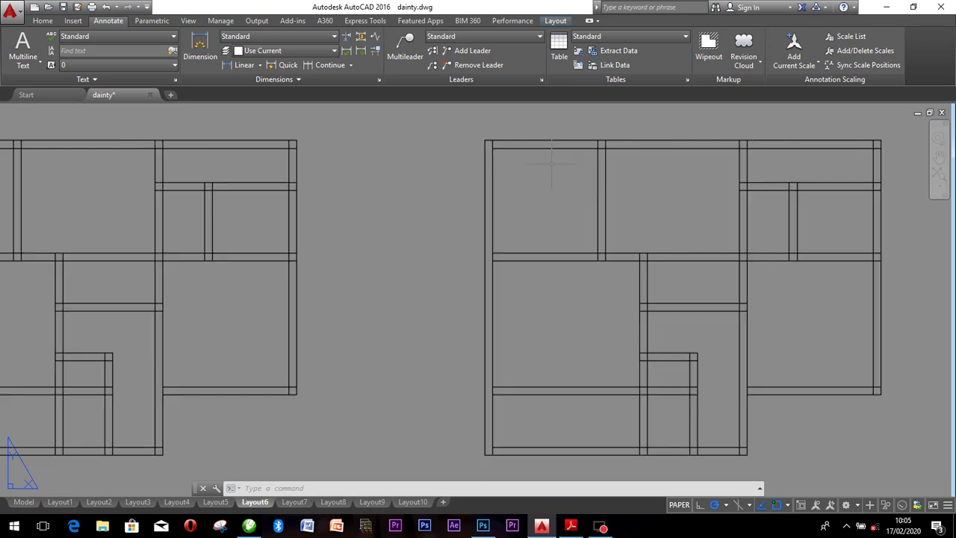
{"action": "scroll", "coordinate": [551, 162], "scroll_direction": "up", "scroll_amount": 2}
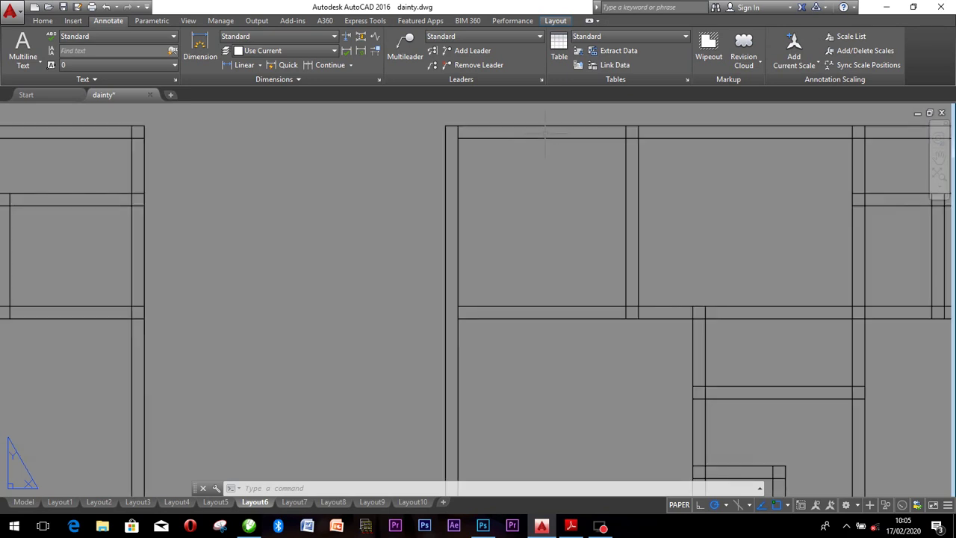
{"action": "scroll", "coordinate": [545, 133], "scroll_direction": "down", "scroll_amount": 2}
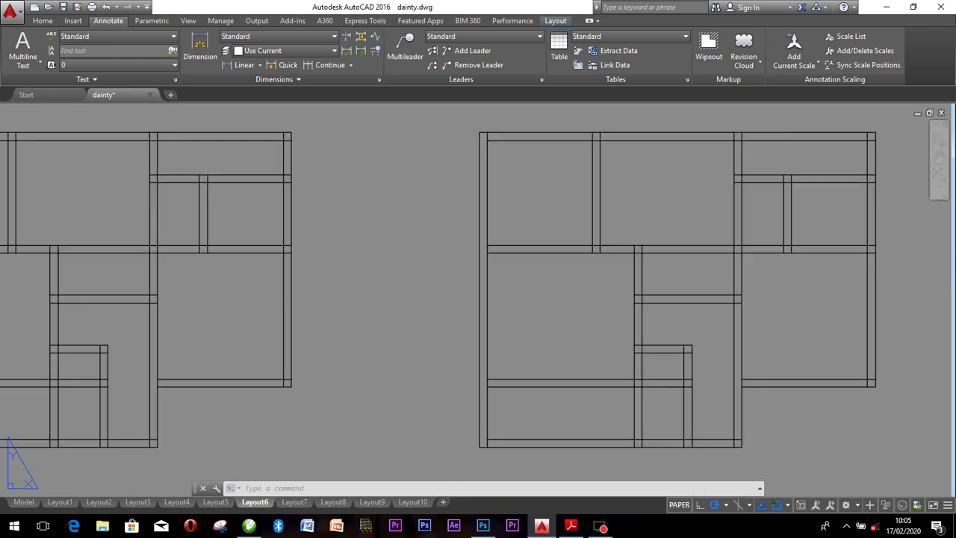
Switch to Adobe Reader and examine the first floor plan's room layout, starting from its overall and room width dimensions.
{"action": "left_click", "coordinate": [572, 529]}
{"action": "scroll", "coordinate": [410, 321], "scroll_direction": "down", "scroll_amount": 2}
{"action": "scroll", "coordinate": [410, 321], "scroll_direction": "up", "scroll_amount": 1}
{"action": "scroll", "coordinate": [410, 321], "scroll_direction": "up", "scroll_amount": 1}
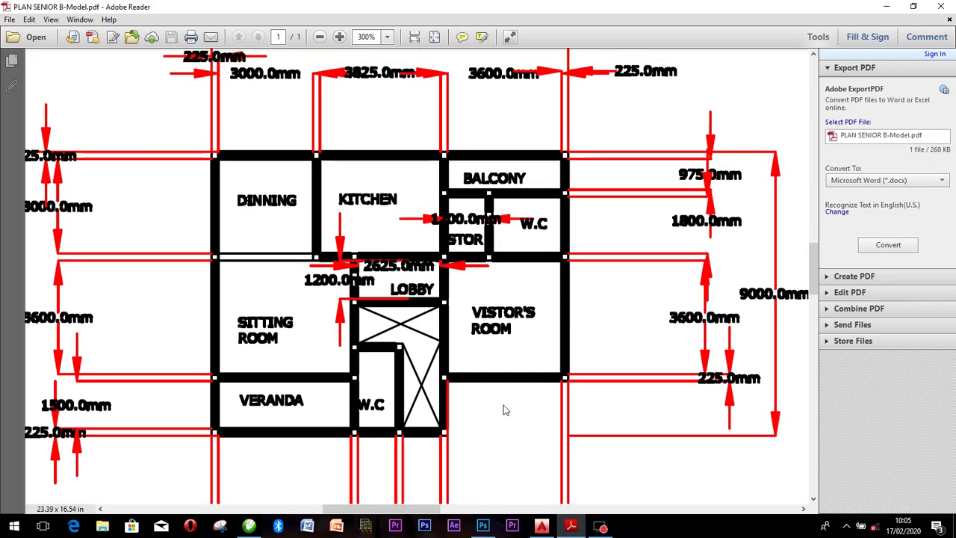
{"action": "left_click", "coordinate": [803, 508]}
{"action": "left_click_drag", "start_coordinate": [803, 510], "coordinate": [802, 514]}
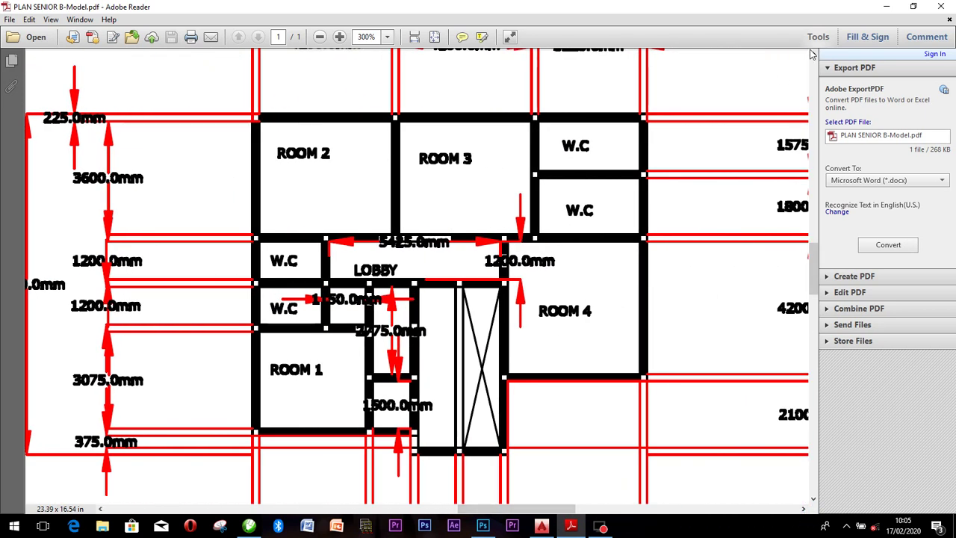
{"action": "left_click_drag", "start_coordinate": [813, 56], "coordinate": [813, 58]}
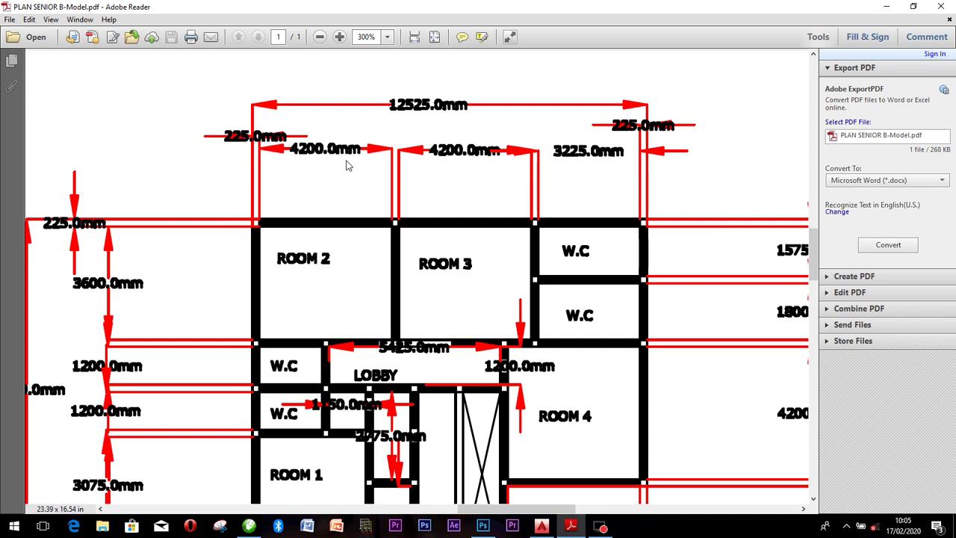
{"action": "scroll", "coordinate": [346, 165], "scroll_direction": "down", "scroll_amount": 3}
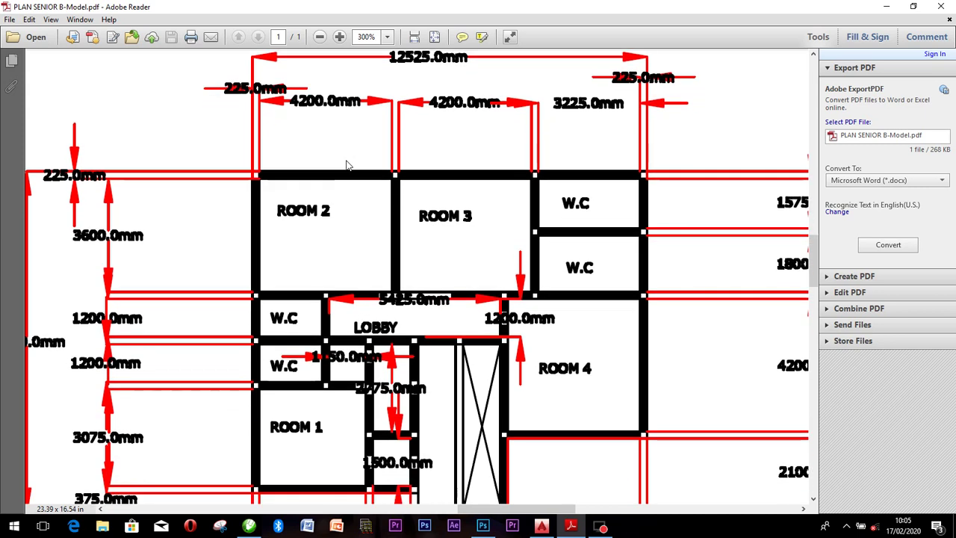
{"action": "scroll", "coordinate": [346, 165], "scroll_direction": "down", "scroll_amount": 1}
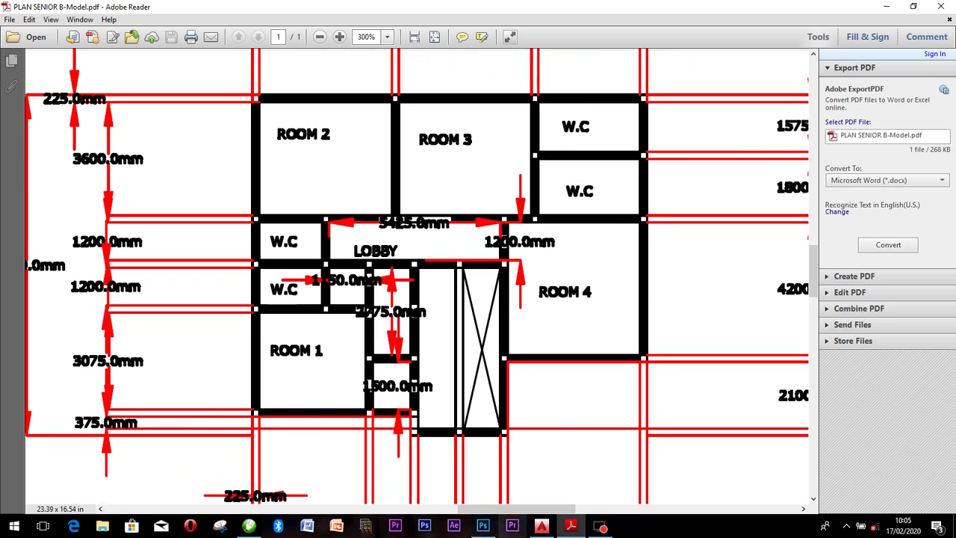
Return to AutoCAD and inspect the copied walls beside the original, checking the first floor plan in Adobe Reader once more.
{"action": "left_click", "coordinate": [542, 526]}
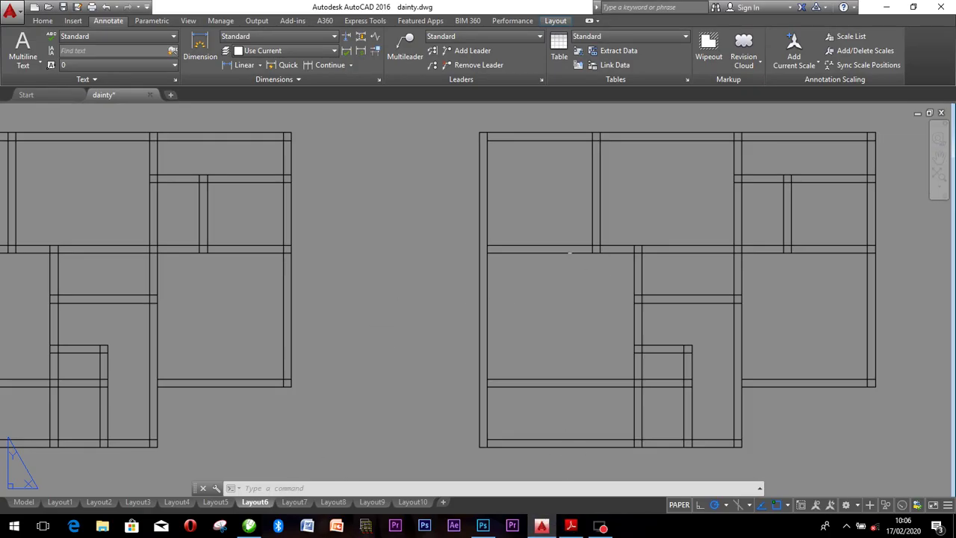
{"action": "scroll", "coordinate": [452, 253], "scroll_direction": "up", "scroll_amount": 3}
{"action": "scroll", "coordinate": [455, 252], "scroll_direction": "down", "scroll_amount": 5}
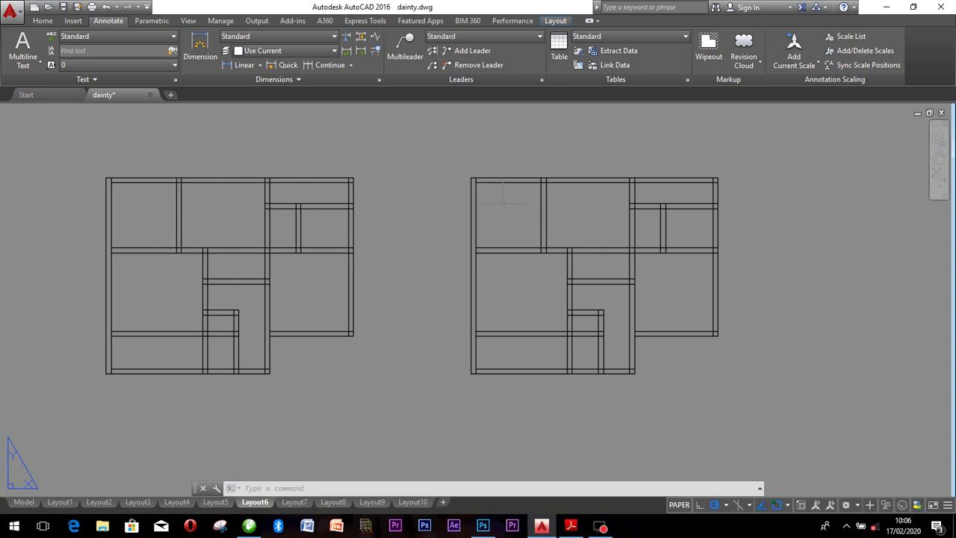
{"action": "scroll", "coordinate": [614, 281], "scroll_direction": "up", "scroll_amount": 2}
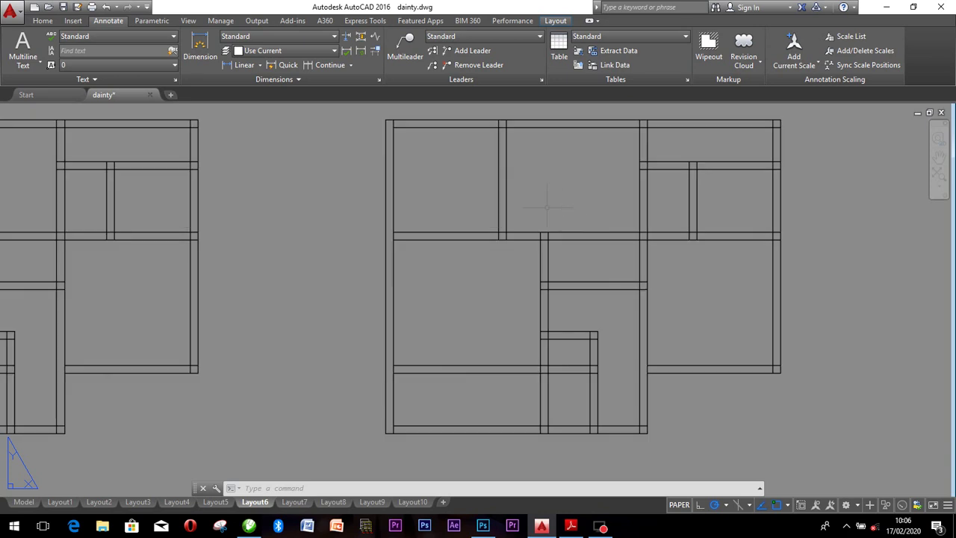
{"action": "scroll", "coordinate": [480, 146], "scroll_direction": "down", "scroll_amount": 2}
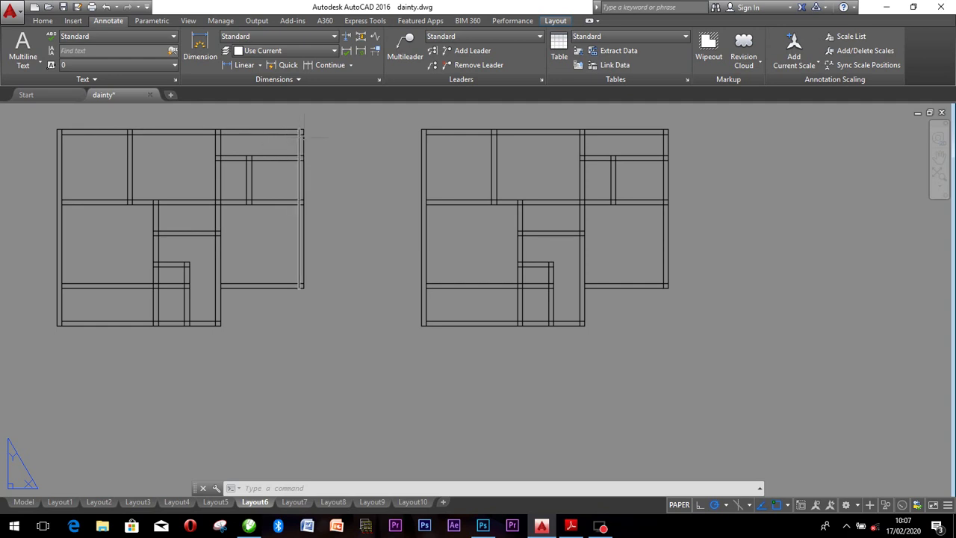
{"action": "mouse_move", "coordinate": [302, 132]}
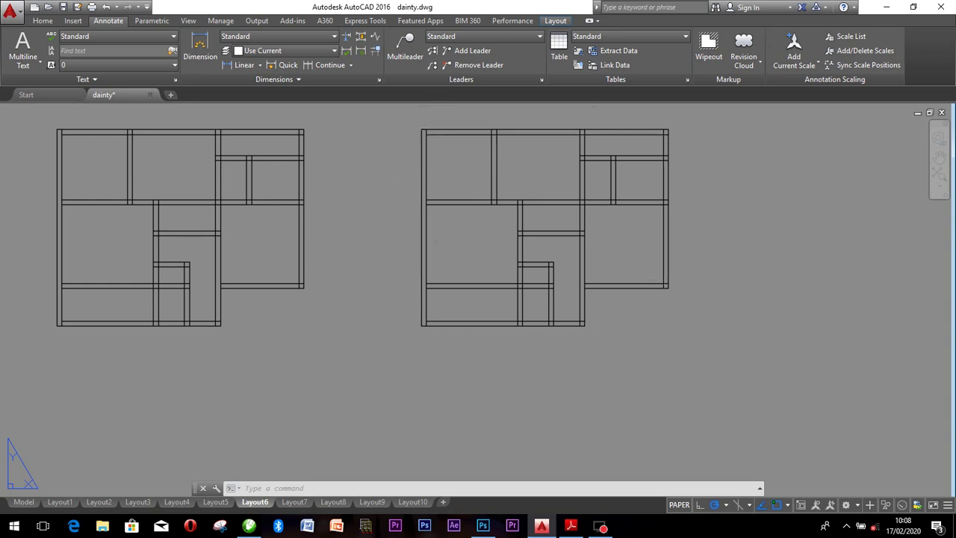
{"action": "left_click", "coordinate": [570, 526]}
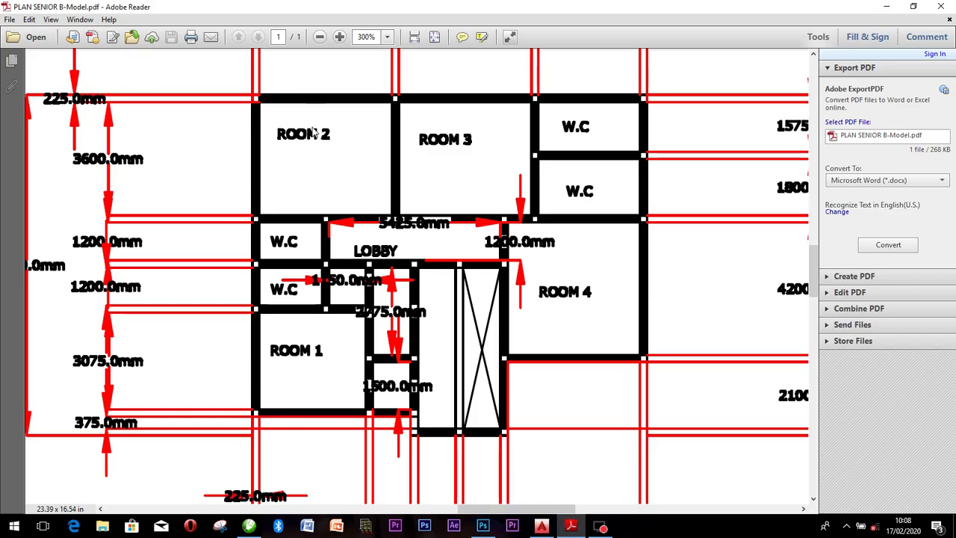
{"action": "left_click", "coordinate": [541, 526]}
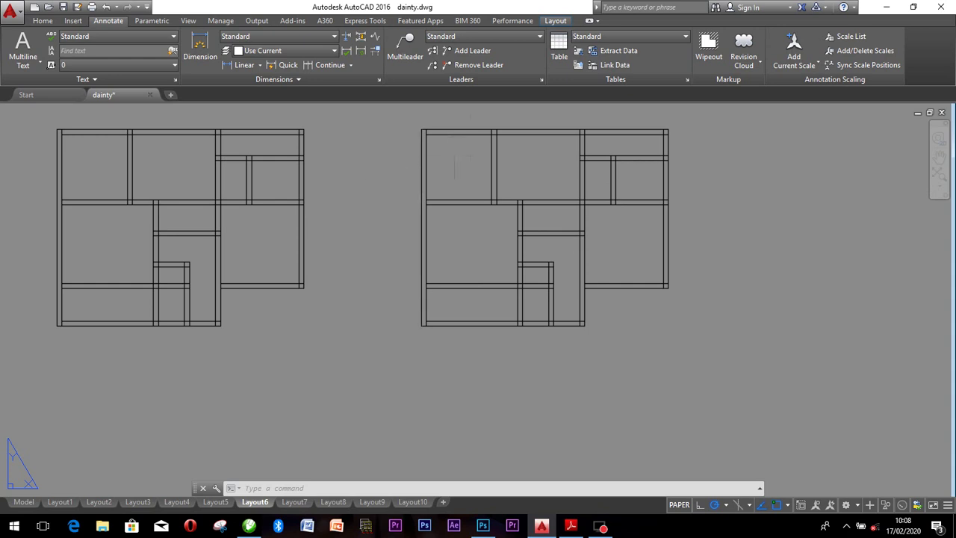
Add a linear dimension across the inner width of the upper-left room in the copied plan.
{"action": "scroll", "coordinate": [480, 133], "scroll_direction": "up", "scroll_amount": 2}
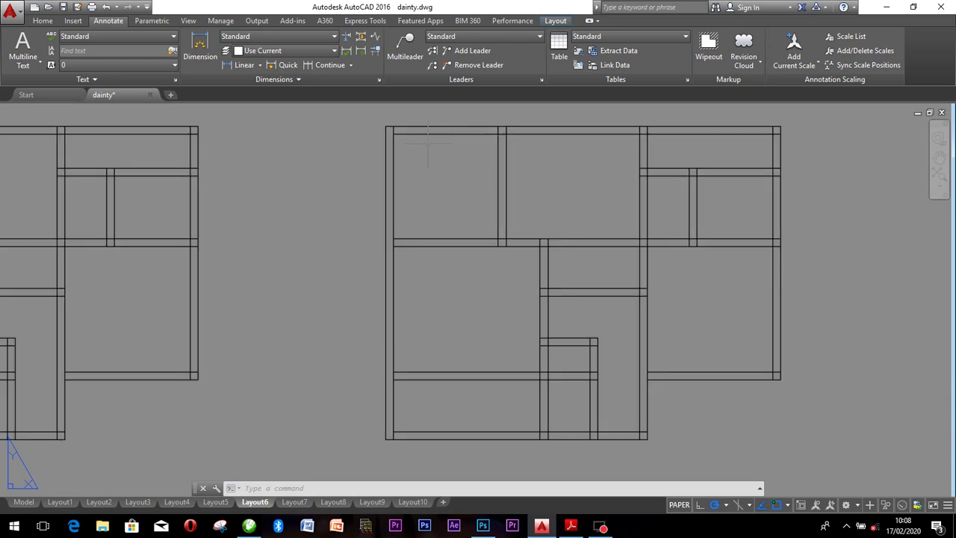
{"action": "left_click", "coordinate": [199, 41]}
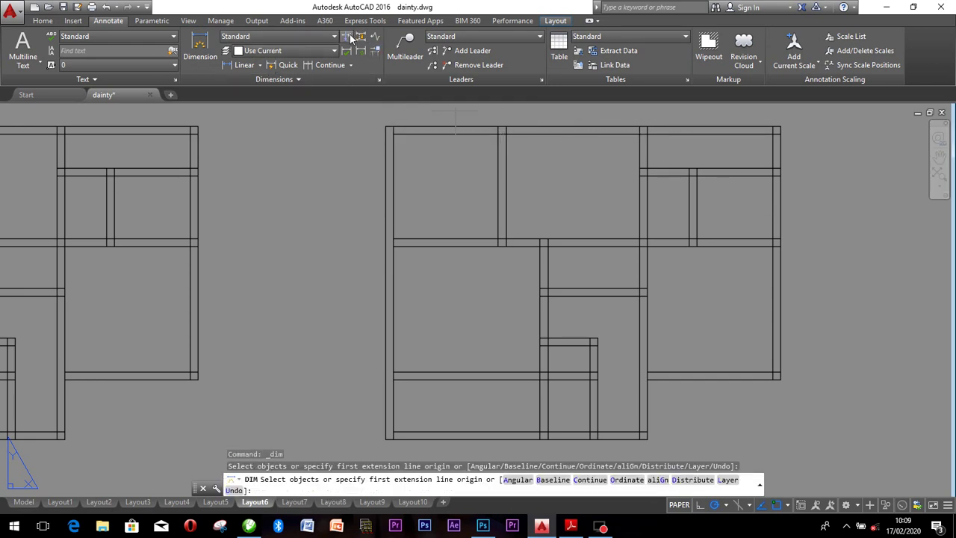
{"action": "left_click", "coordinate": [232, 65]}
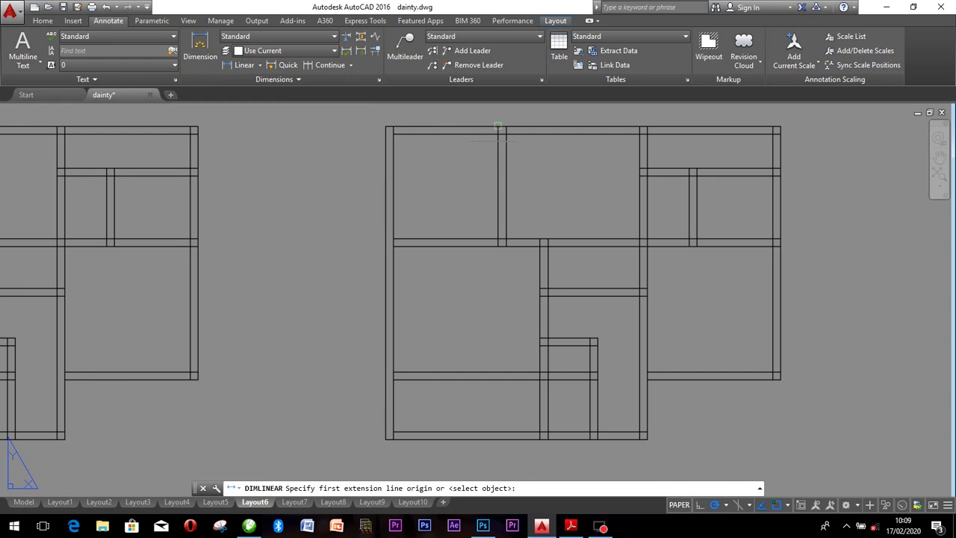
{"action": "left_click", "coordinate": [498, 129]}
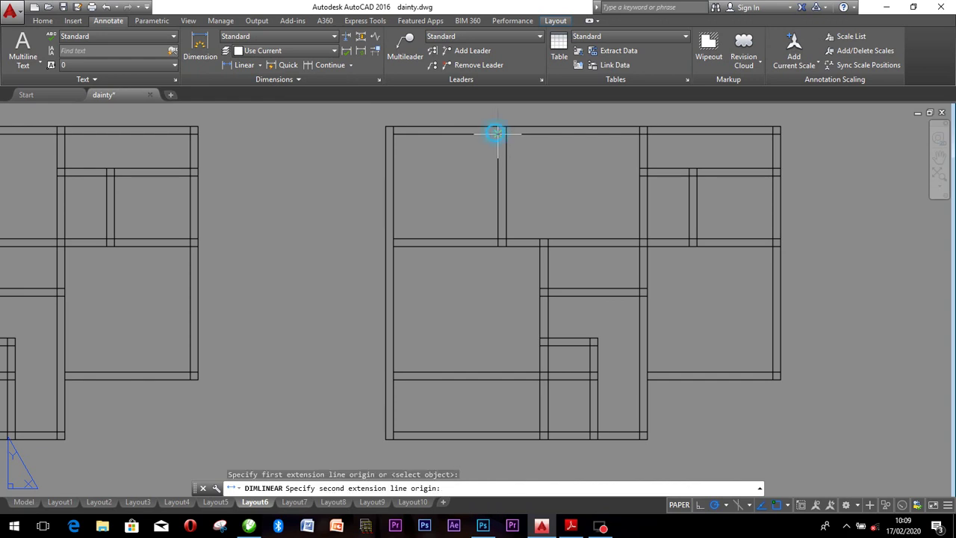
{"action": "left_click", "coordinate": [393, 128]}
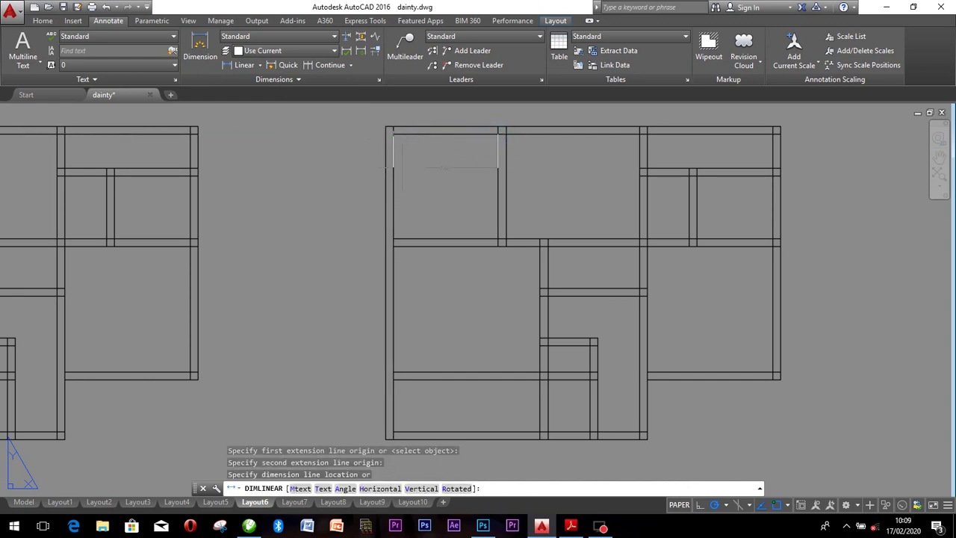
{"action": "scroll", "coordinate": [404, 167], "scroll_direction": "up", "scroll_amount": 8}
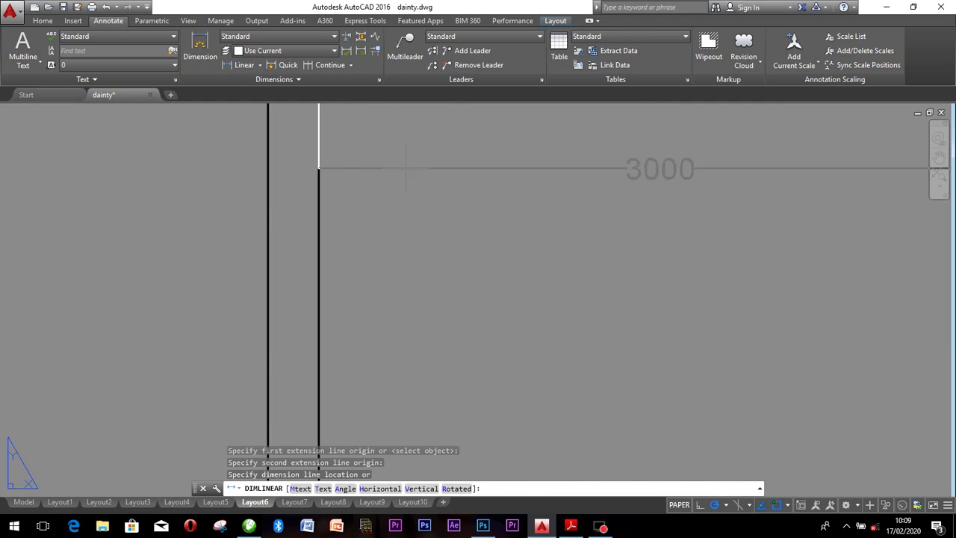
{"action": "left_click", "coordinate": [405, 168]}
{"action": "scroll", "coordinate": [710, 186], "scroll_direction": "down", "scroll_amount": 6}
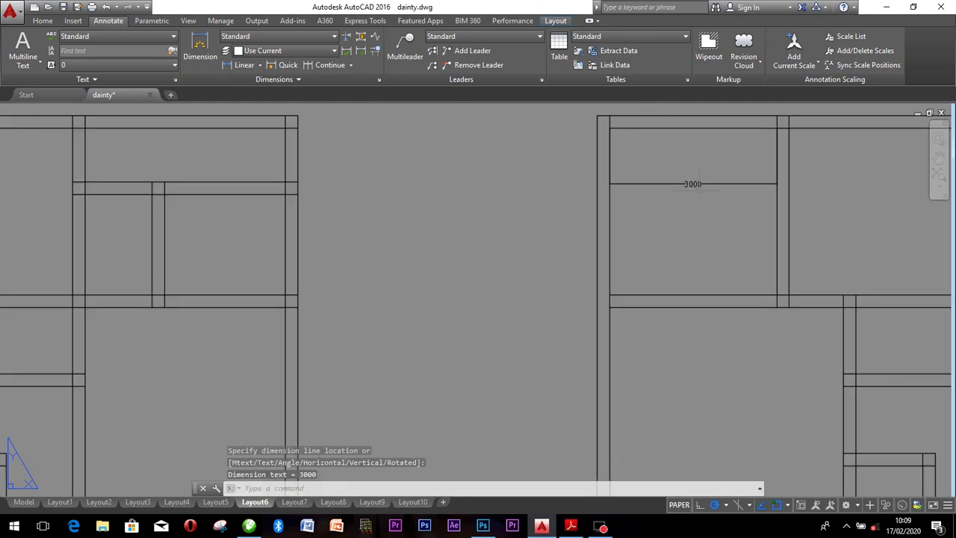
Delete the linear dimension across the upper-left room of the copied plan.
{"action": "middle_click_drag", "start_coordinate": [719, 186], "coordinate": [599, 215]}
{"action": "scroll", "coordinate": [582, 217], "scroll_direction": "up", "scroll_amount": 4}
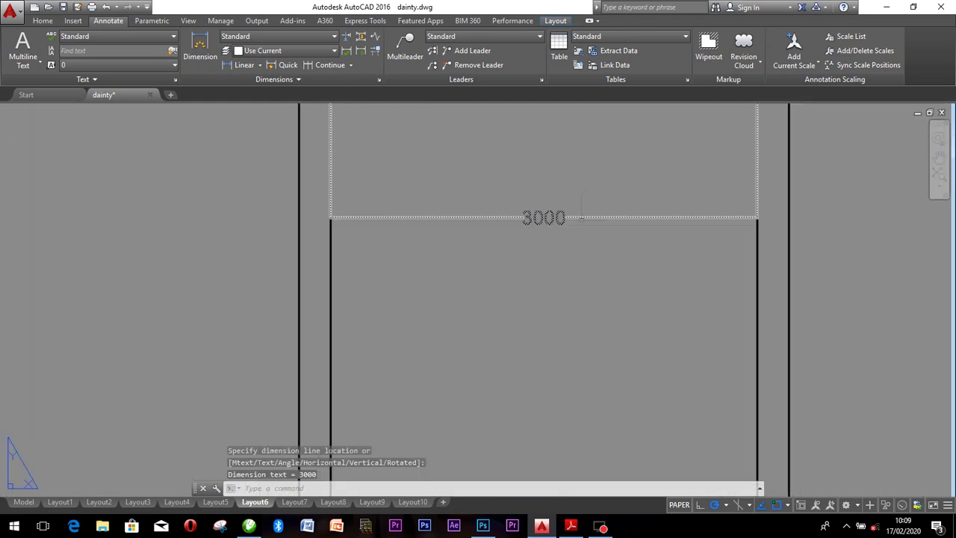
{"action": "left_click", "coordinate": [582, 217]}
{"action": "left_click", "coordinate": [587, 206]}
{"action": "scroll", "coordinate": [571, 224], "scroll_direction": "down", "scroll_amount": 5}
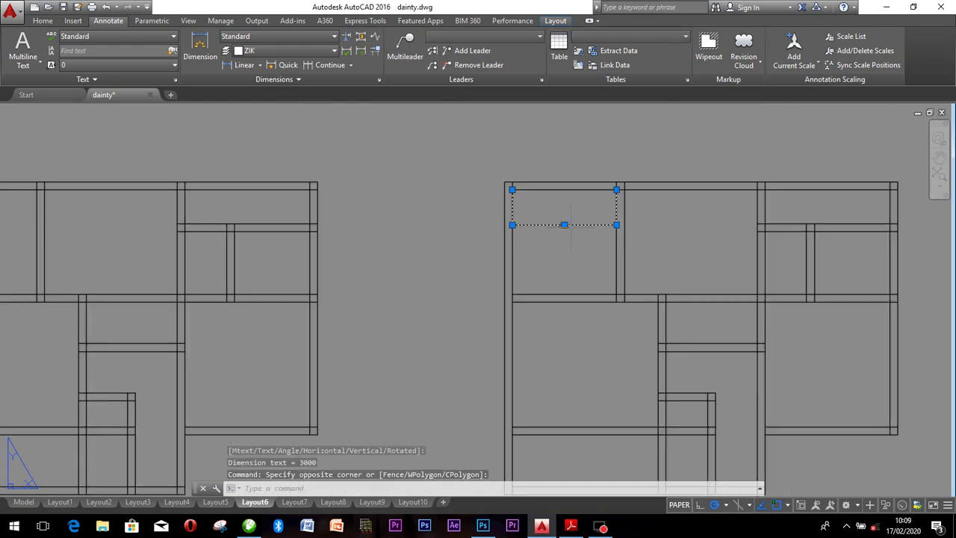
{"action": "middle_click_drag", "start_coordinate": [565, 222], "coordinate": [453, 214]}
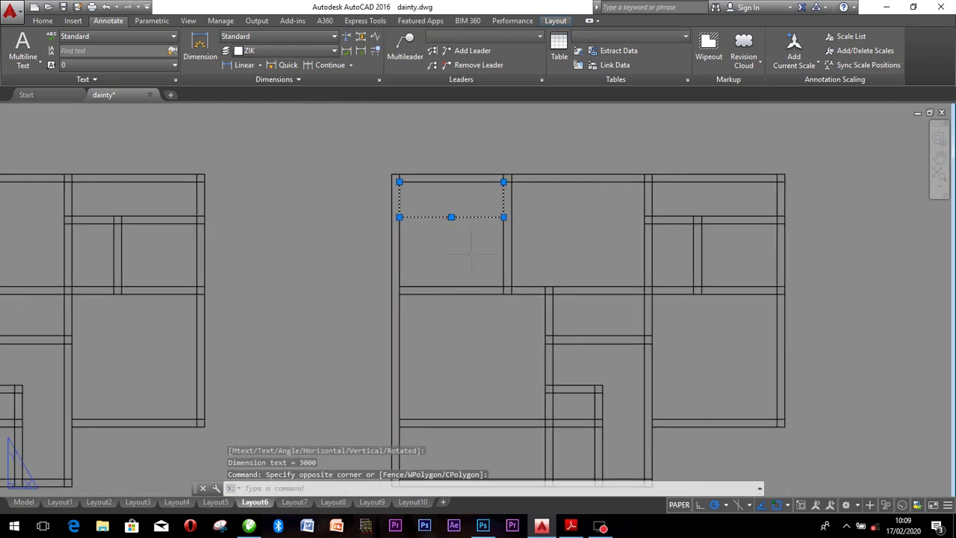
{"action": "key", "text": "Delete"}
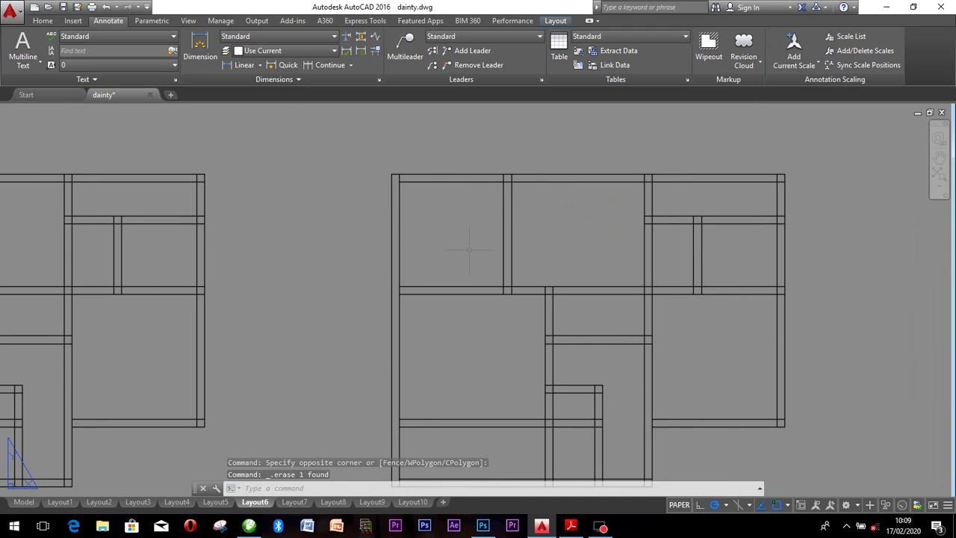
{"action": "scroll", "coordinate": [471, 254], "scroll_direction": "down", "scroll_amount": 3}
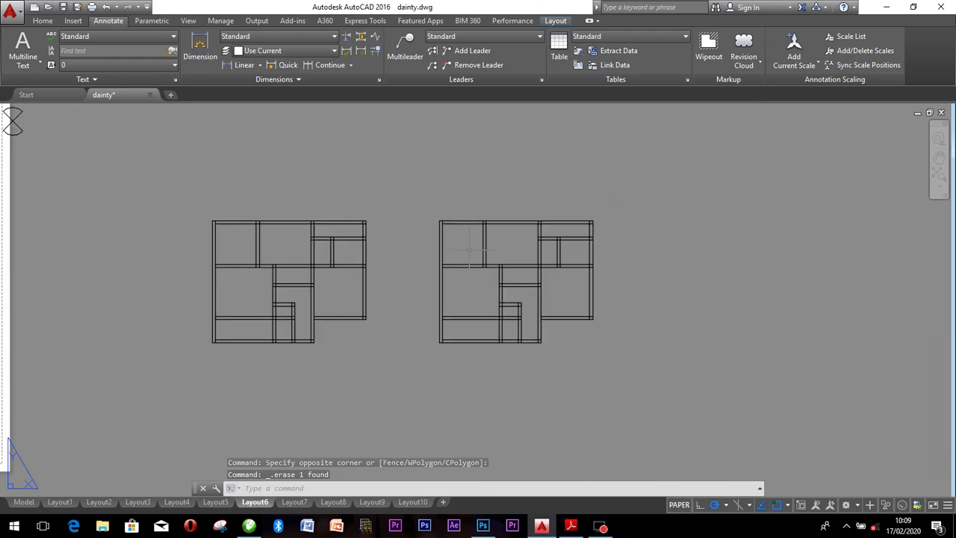
Switch to Adobe Reader and examine the first floor plan's room widths, wall thicknesses and left-side depths around ROOM 2 and the lobby.
{"action": "left_click", "coordinate": [571, 526]}
{"action": "scroll", "coordinate": [340, 110], "scroll_direction": "down", "scroll_amount": 1}
{"action": "scroll", "coordinate": [489, 138], "scroll_direction": "up", "scroll_amount": 4}
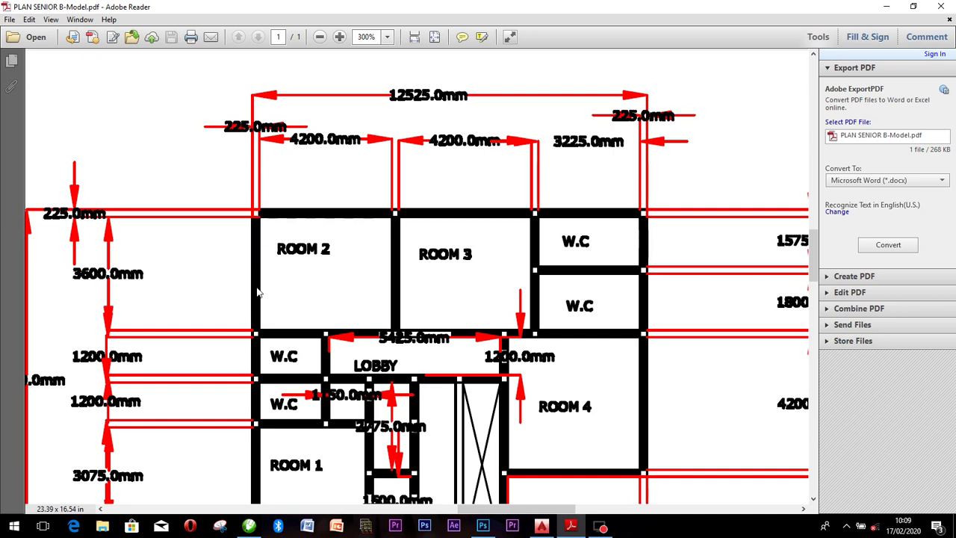
{"action": "scroll", "coordinate": [282, 366], "scroll_direction": "down", "scroll_amount": 3}
{"action": "scroll", "coordinate": [282, 353], "scroll_direction": "down", "scroll_amount": 3}
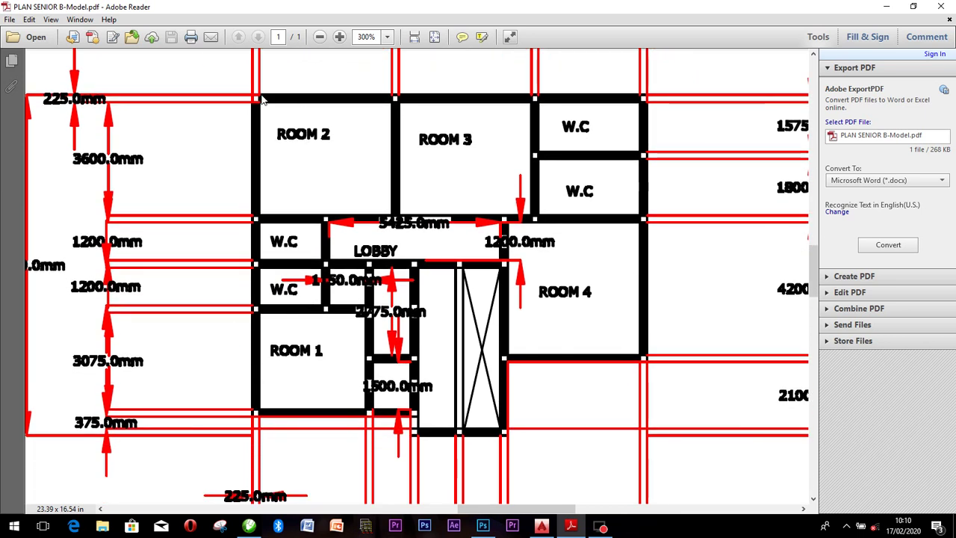
{"action": "scroll", "coordinate": [261, 100], "scroll_direction": "up", "scroll_amount": 1}
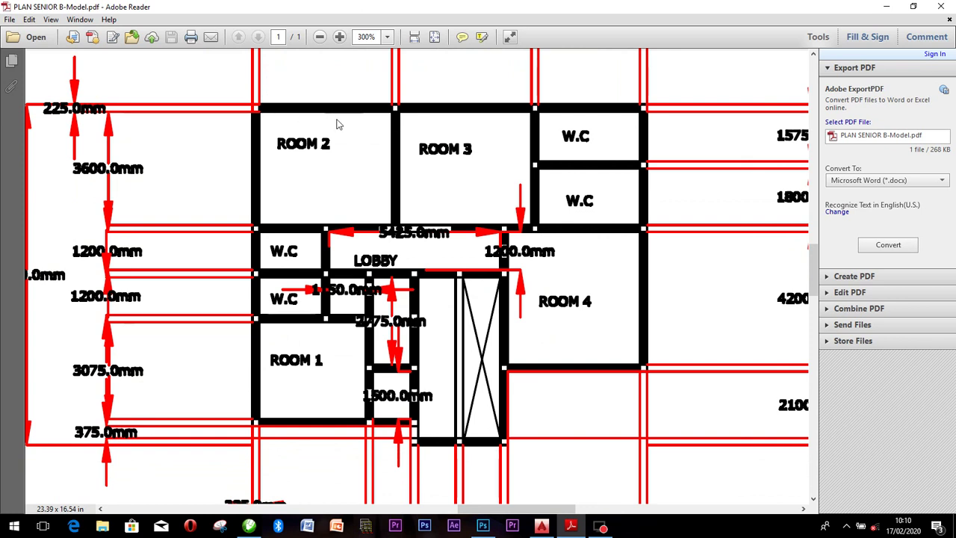
{"action": "scroll", "coordinate": [328, 120], "scroll_direction": "up", "scroll_amount": 2}
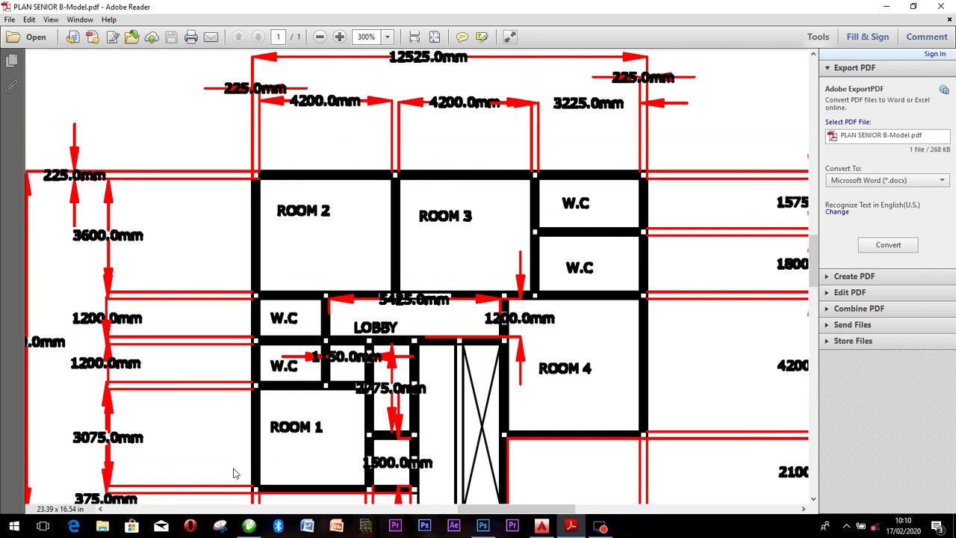
Return to AutoCAD and inspect the upper-left room and outer left wall of the copied plan.
{"action": "left_click", "coordinate": [541, 527]}
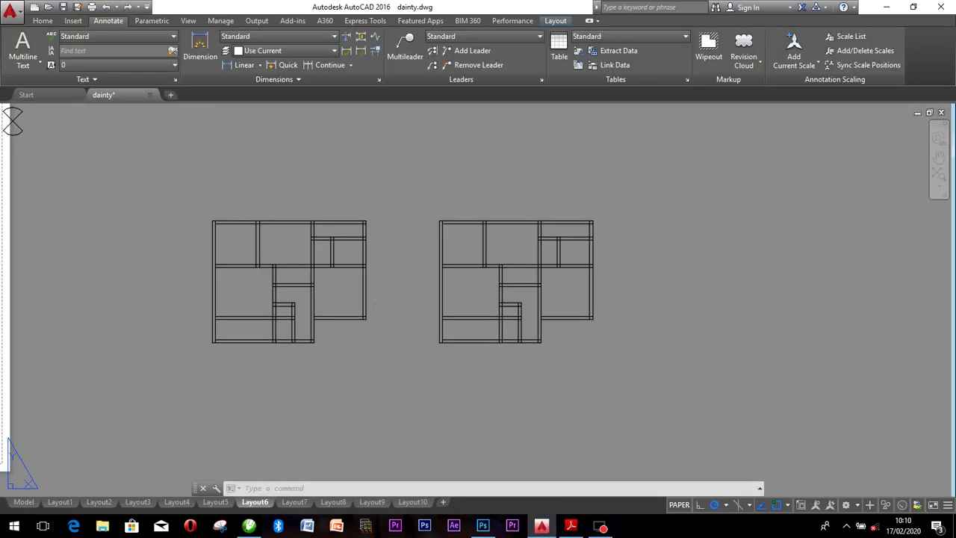
{"action": "scroll", "coordinate": [415, 246], "scroll_direction": "up", "scroll_amount": 2}
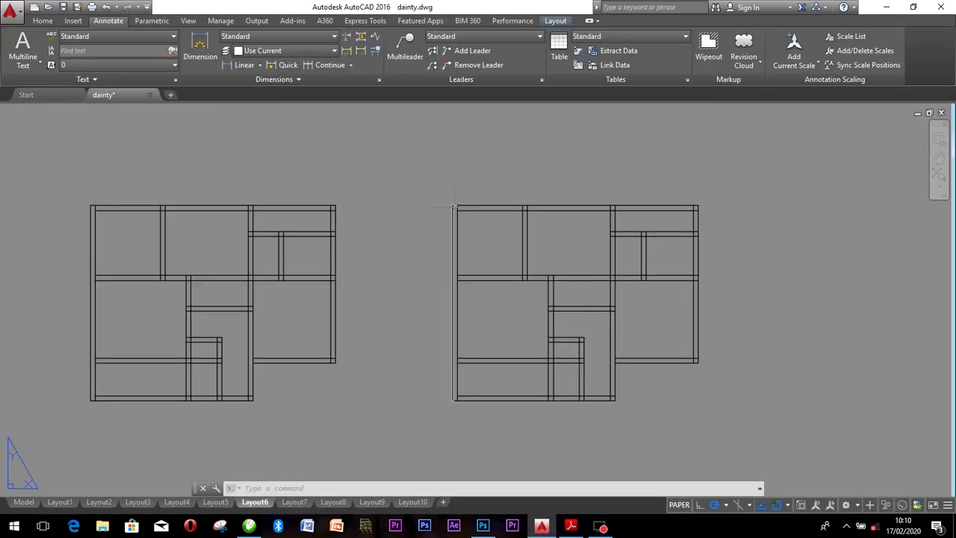
{"action": "scroll", "coordinate": [472, 197], "scroll_direction": "up", "scroll_amount": 4}
{"action": "scroll", "coordinate": [471, 201], "scroll_direction": "down", "scroll_amount": 4}
{"action": "scroll", "coordinate": [467, 214], "scroll_direction": "up", "scroll_amount": 4}
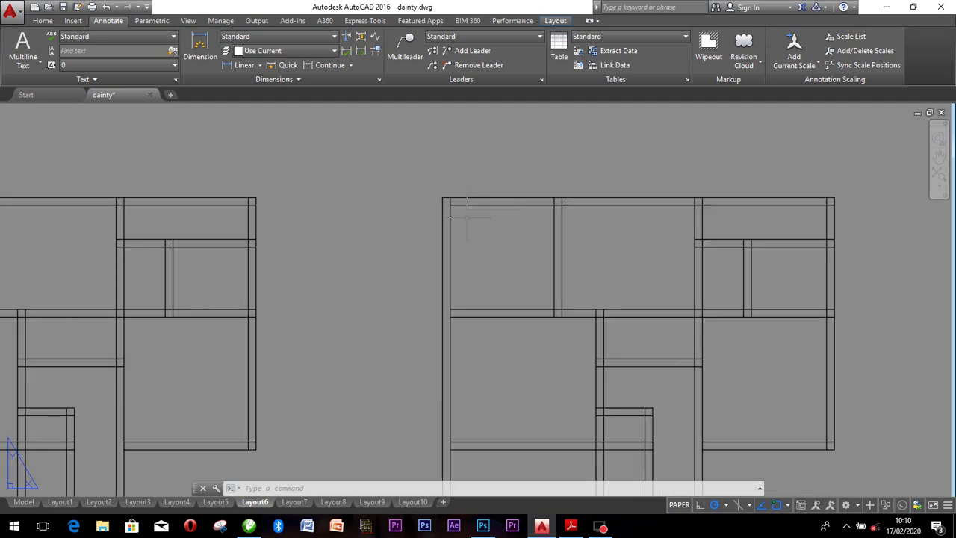
{"action": "scroll", "coordinate": [466, 217], "scroll_direction": "down", "scroll_amount": 2}
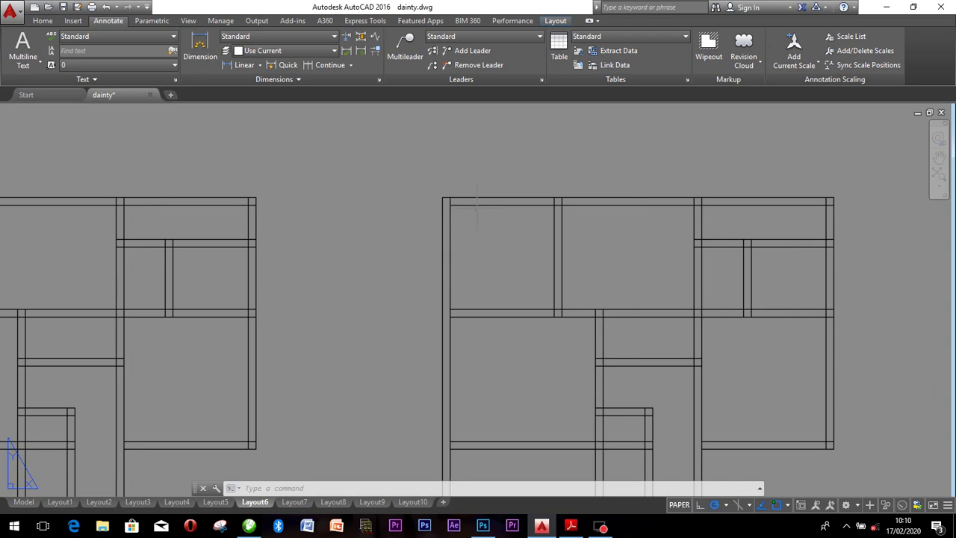
{"action": "mouse_move", "coordinate": [554, 211]}
{"action": "mouse_move", "coordinate": [449, 215]}
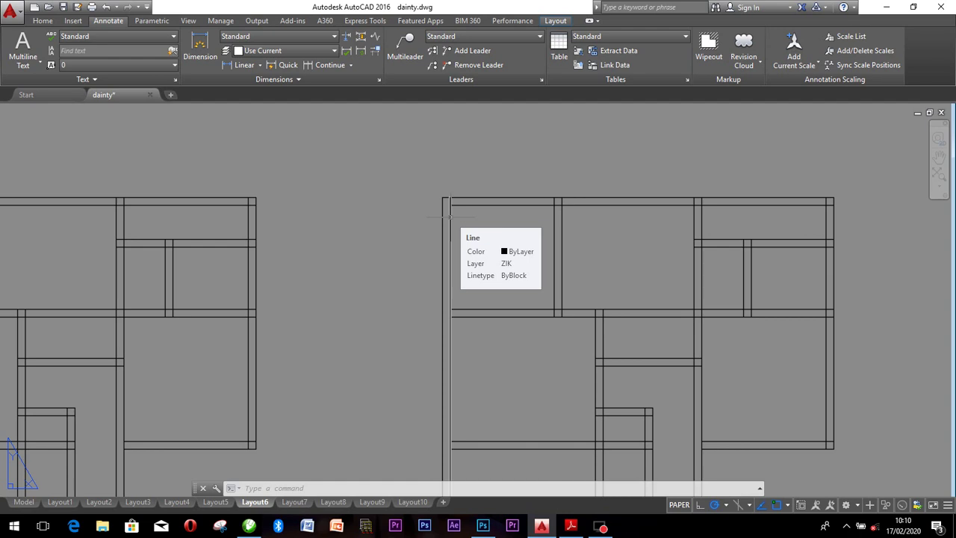
Offset the inner line of the copied plan's outer left wall 1200 mm outward to the left.
{"action": "left_click", "coordinate": [449, 215]}
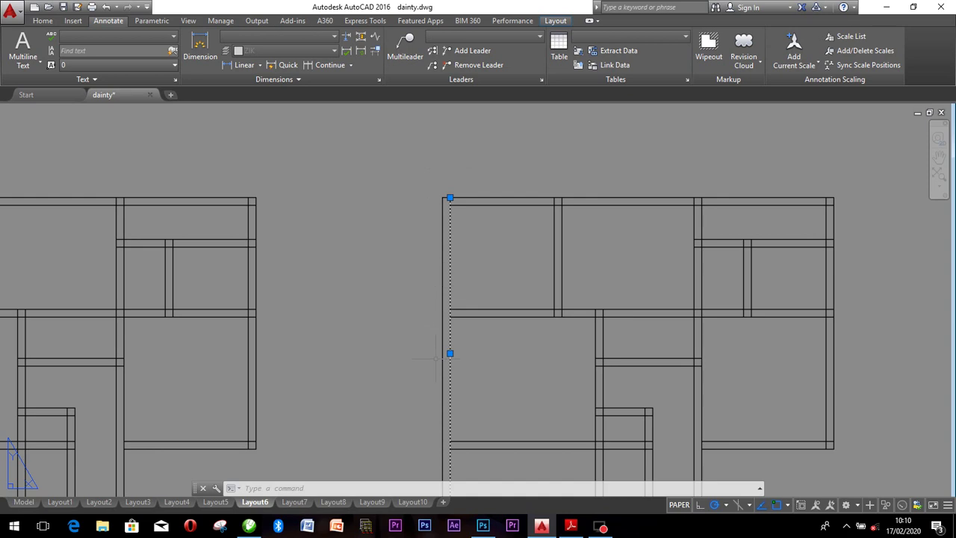
{"action": "scroll", "coordinate": [436, 351], "scroll_direction": "down", "scroll_amount": 3}
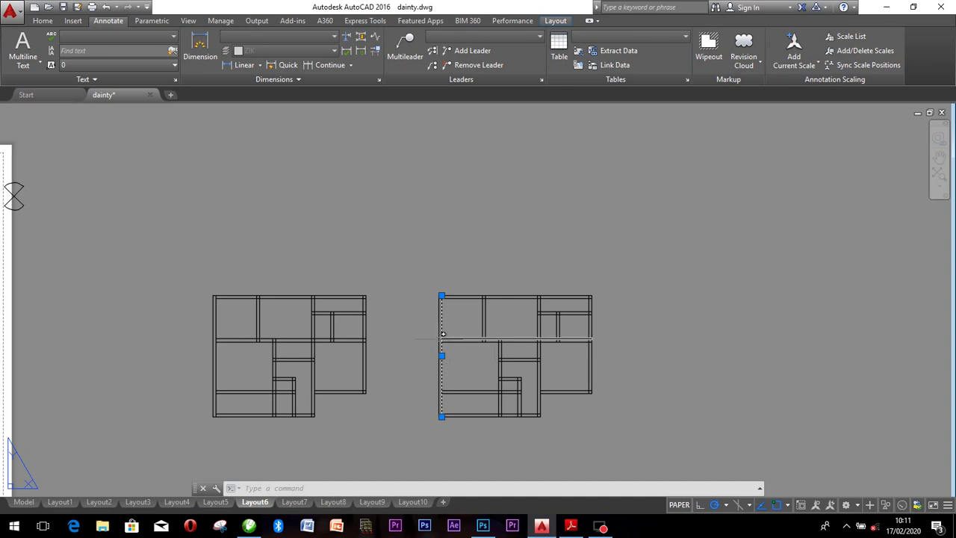
{"action": "scroll", "coordinate": [442, 310], "scroll_direction": "up", "scroll_amount": 5}
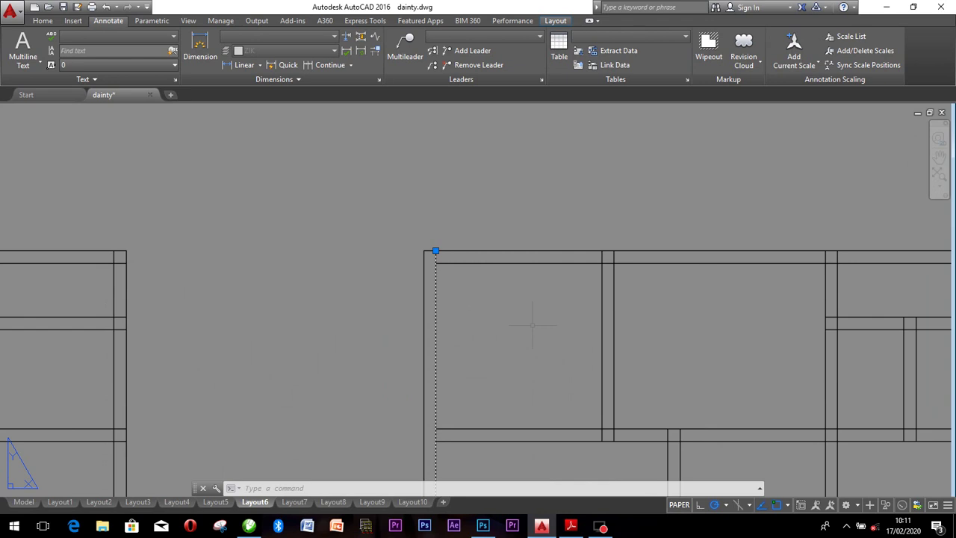
{"action": "type", "text": "o"}
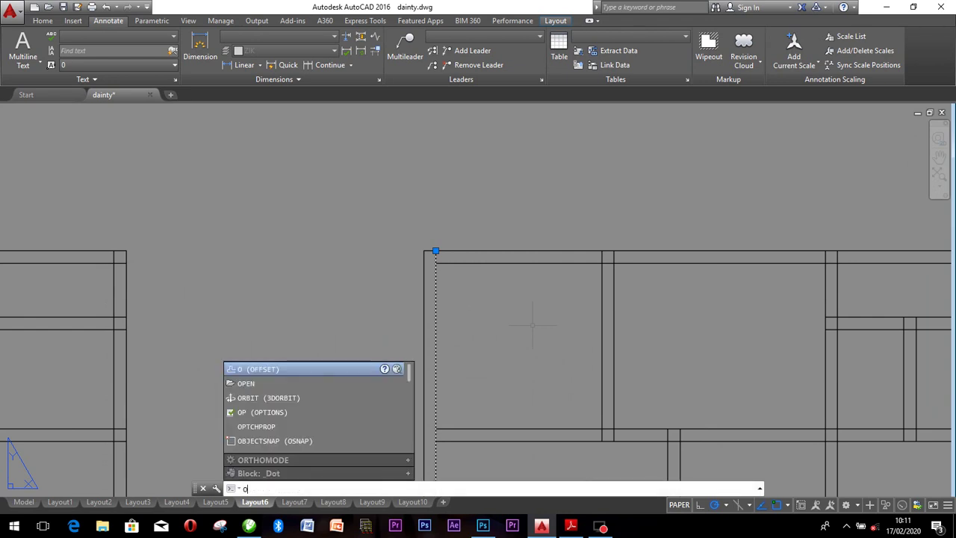
{"action": "key", "text": "Return"}
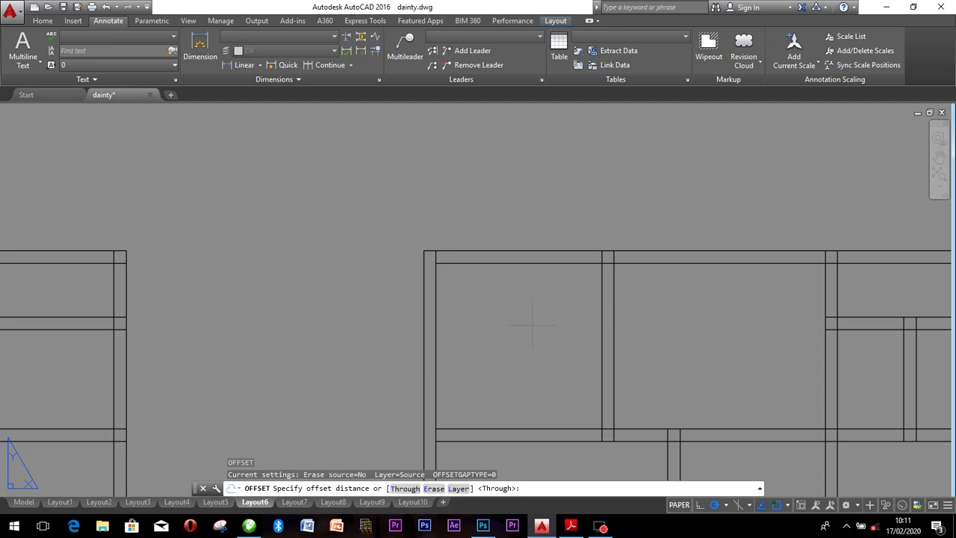
{"action": "type", "text": "1200"}
{"action": "key", "text": "Return"}
{"action": "left_click", "coordinate": [258, 234]}
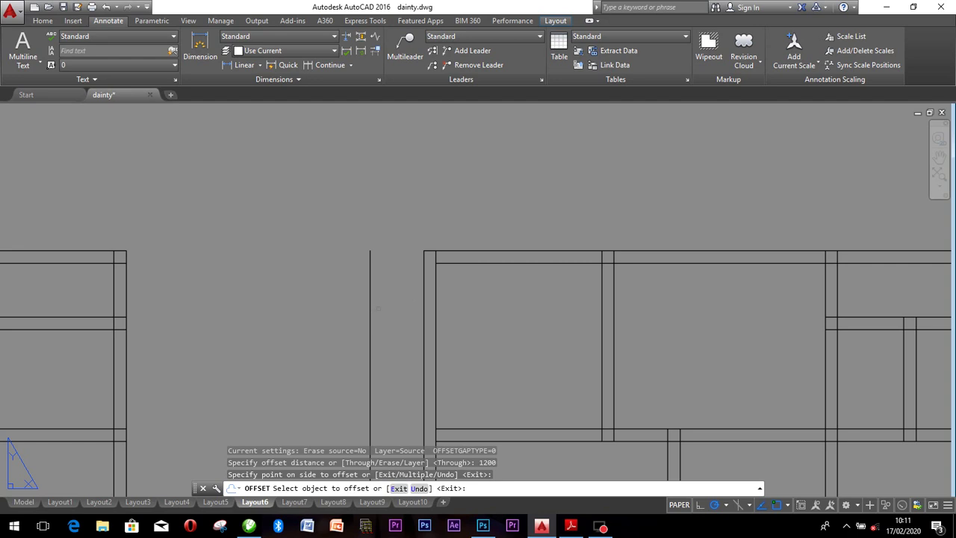
{"action": "key", "text": "Return"}
{"action": "key", "text": "Return"}
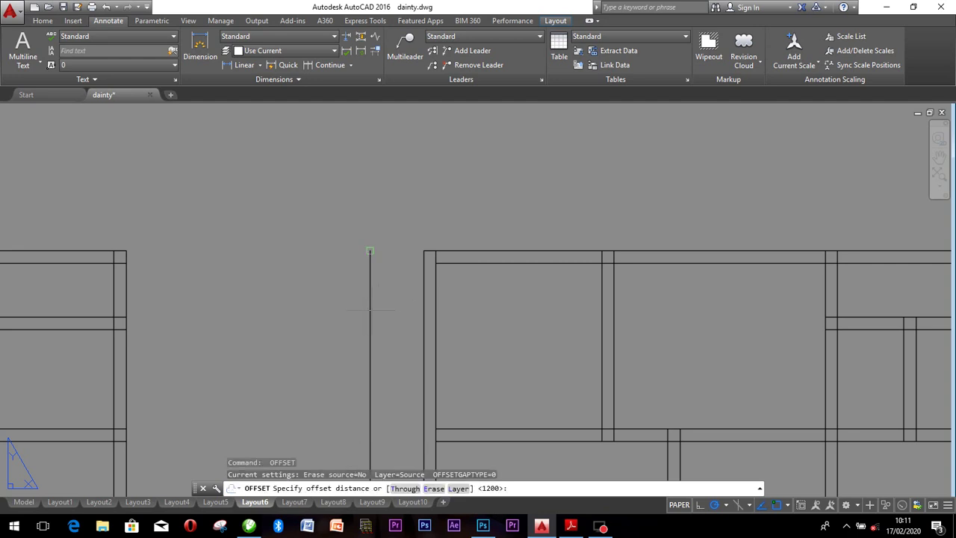
{"action": "left_click", "coordinate": [370, 251]}
{"action": "key", "text": "Escape"}
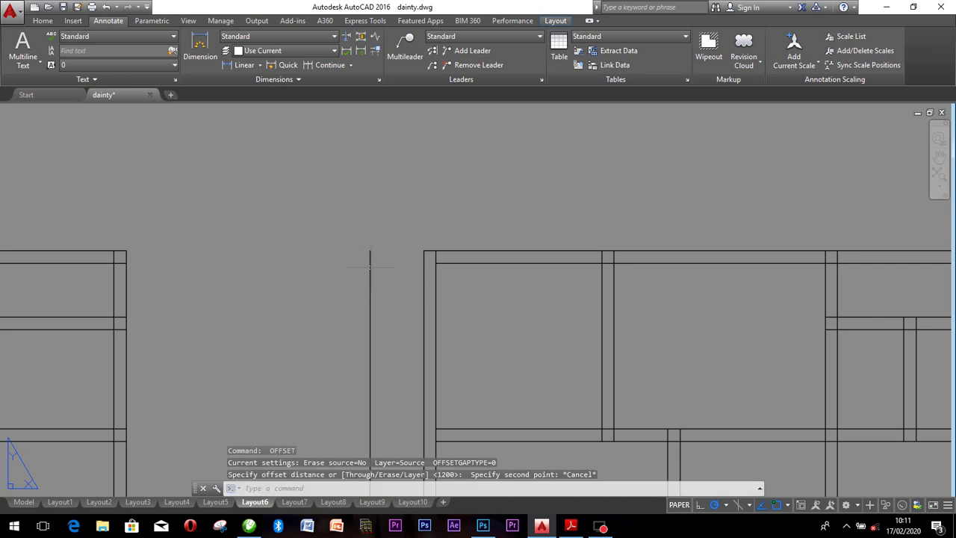
Offset the new vertical line 225 mm further left to form the widened plan's outer wall.
{"action": "key", "text": "Return"}
{"action": "type", "text": "225"}
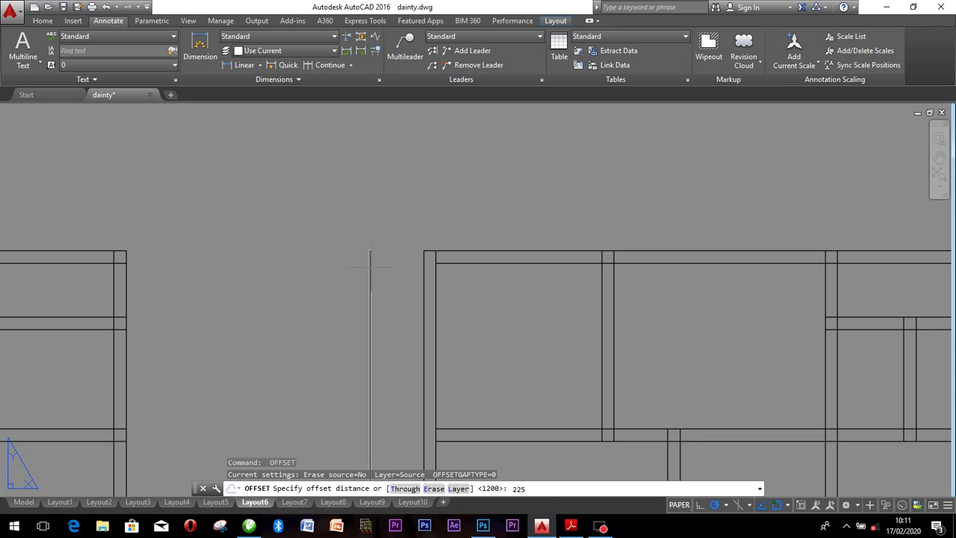
{"action": "key", "text": "Return"}
{"action": "left_click", "coordinate": [370, 265]}
{"action": "left_click", "coordinate": [316, 270]}
{"action": "key", "text": "Escape"}
Delete both lines of the old outer left wall in the copied plan.
{"action": "scroll", "coordinate": [634, 290], "scroll_direction": "down", "scroll_amount": 2}
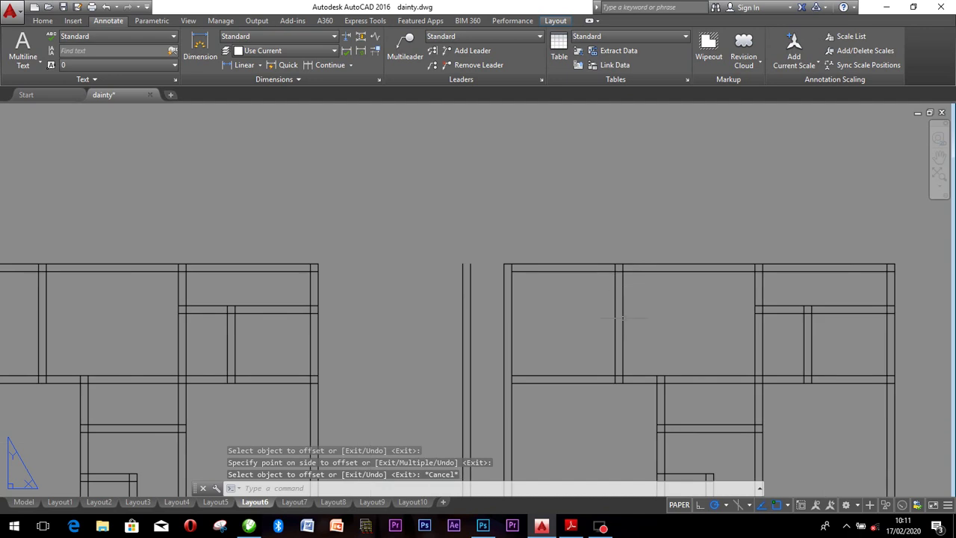
{"action": "left_click", "coordinate": [523, 303]}
{"action": "left_click", "coordinate": [493, 316]}
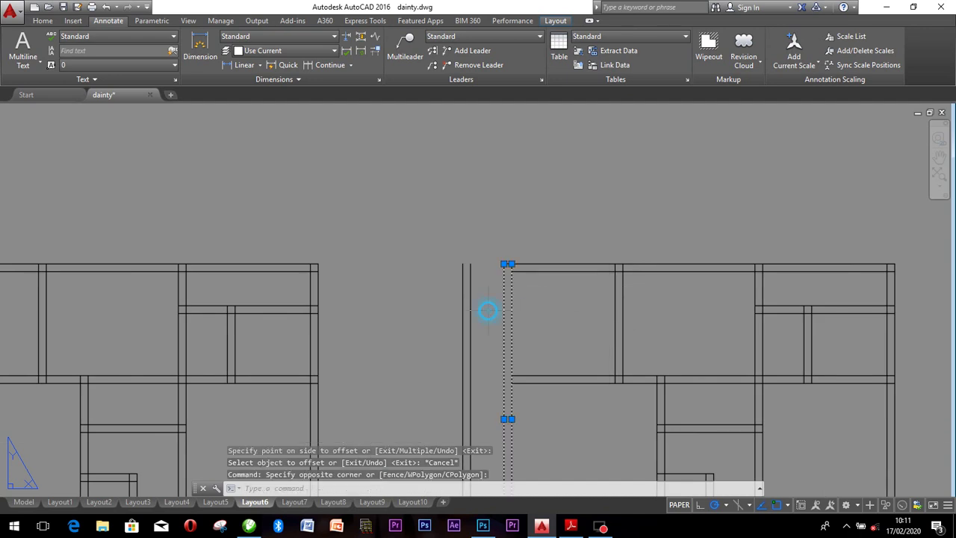
{"action": "key", "text": "Delete"}
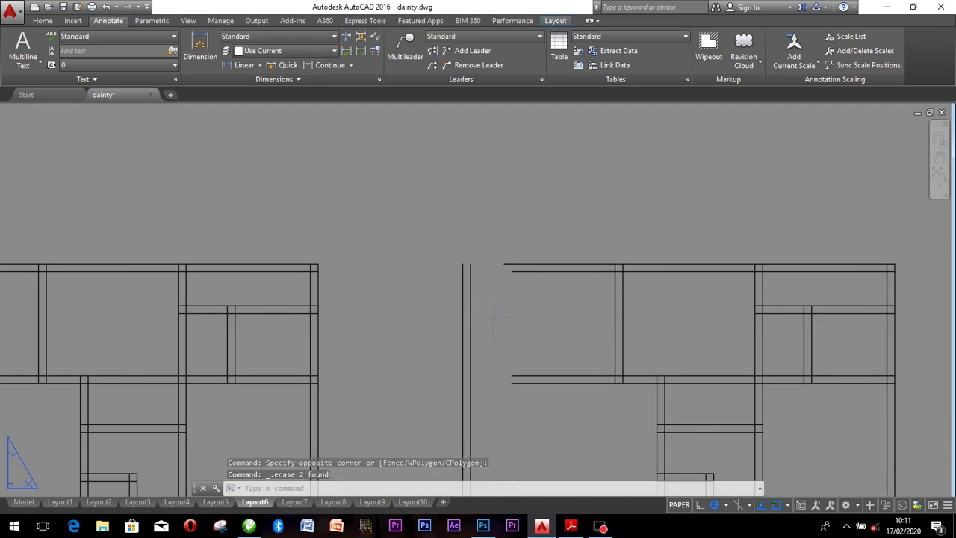
Extend the copied plan's top wall and the wall beneath the upper rooms to the new left wall, using Trim's extend mode.
{"action": "type", "text": "tr"}
{"action": "key", "text": "Return"}
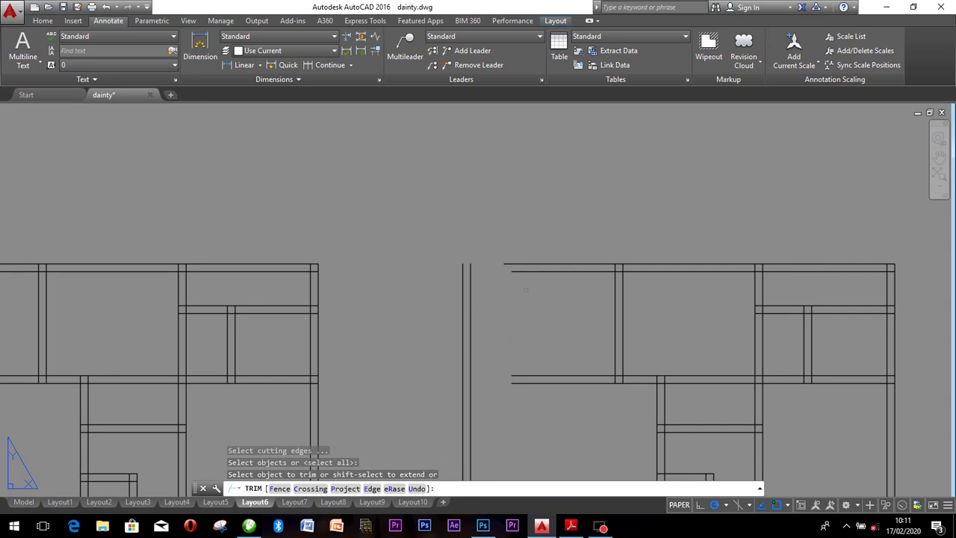
{"action": "left_click", "coordinate": [524, 288], "text": "shift"}
{"action": "left_click", "coordinate": [496, 241], "text": "shift"}
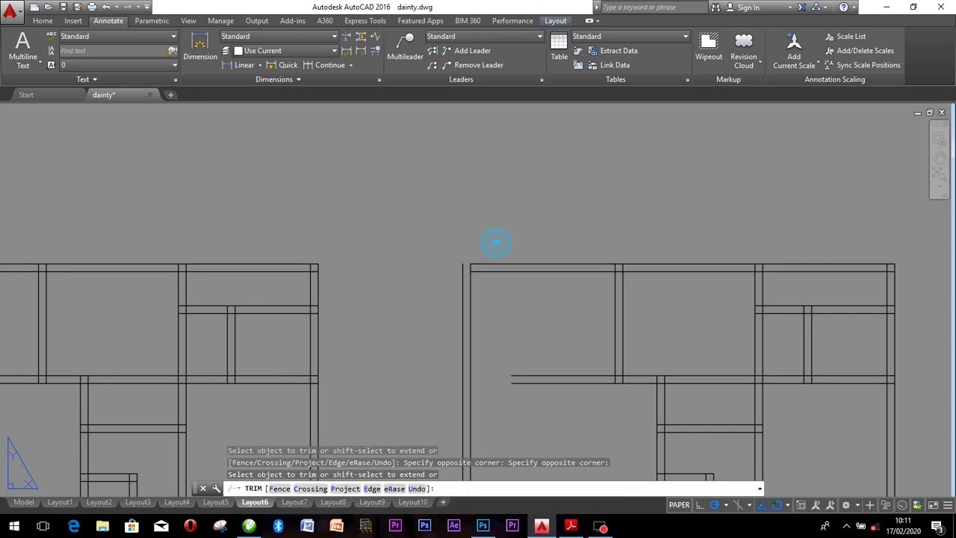
{"action": "scroll", "coordinate": [480, 263], "scroll_direction": "down", "scroll_amount": 6}
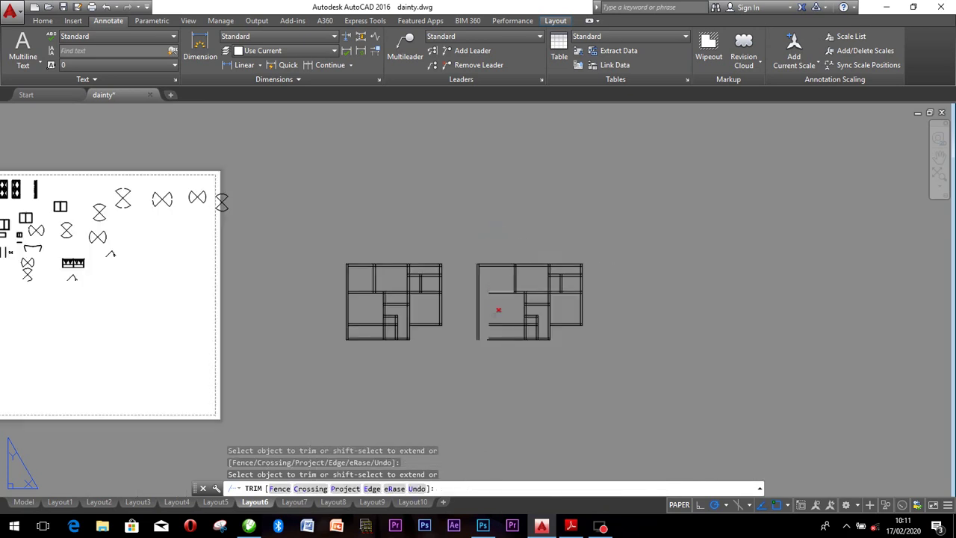
{"action": "scroll", "coordinate": [496, 303], "scroll_direction": "up", "scroll_amount": 2}
{"action": "left_click", "coordinate": [488, 303], "text": "shift"}
{"action": "left_click", "coordinate": [485, 276], "text": "shift"}
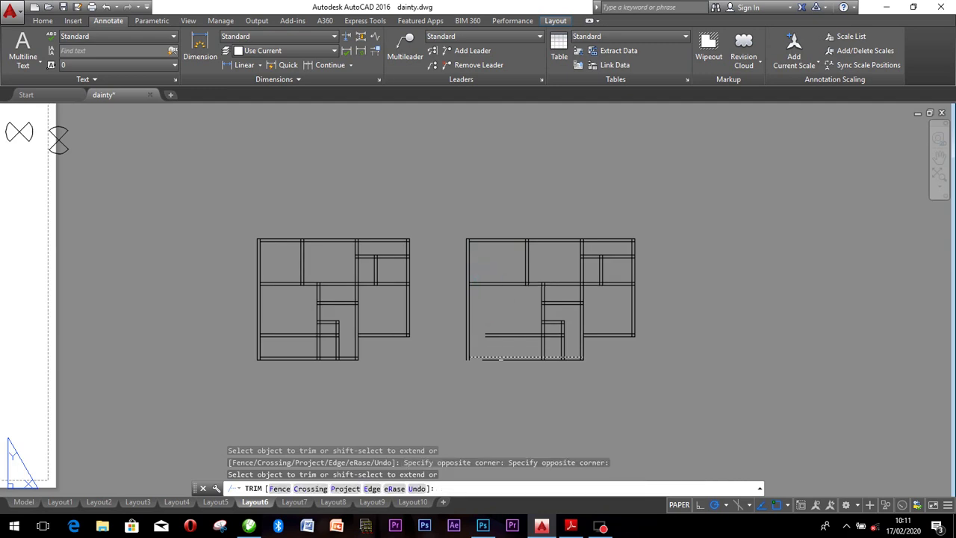
Extend the two lower horizontal walls of the copied plan to the new left wall, closing its bottom-left corner.
{"action": "left_click", "coordinate": [496, 343], "text": "shift"}
{"action": "left_click", "coordinate": [492, 323], "text": "shift"}
{"action": "left_click", "coordinate": [497, 363], "text": "shift"}
{"action": "left_click", "coordinate": [484, 349], "text": "shift"}
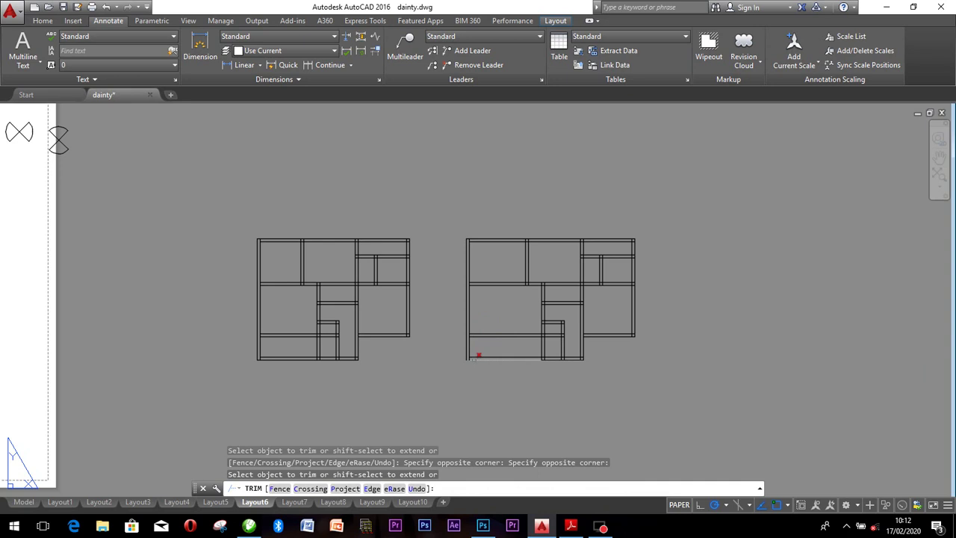
{"action": "left_click", "coordinate": [473, 356], "text": "shift"}
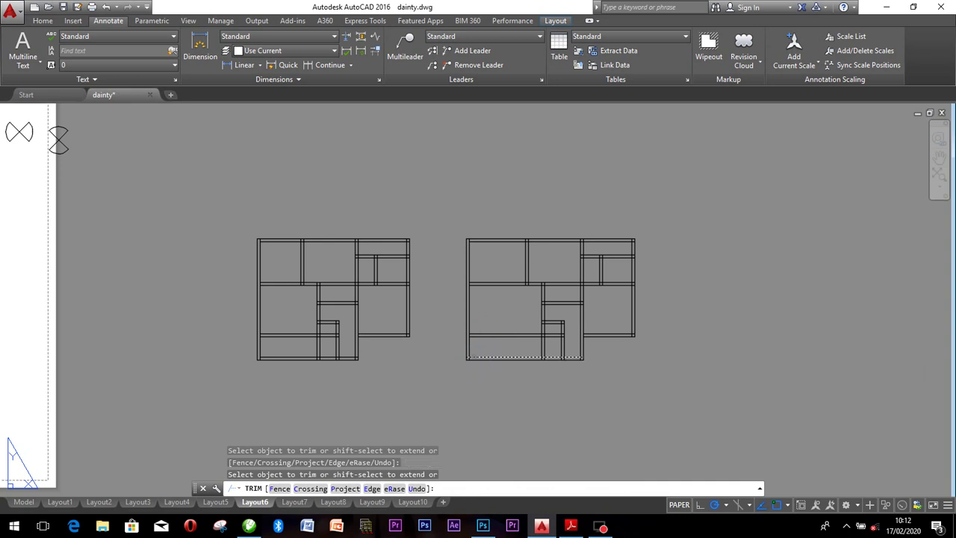
{"action": "scroll", "coordinate": [479, 263], "scroll_direction": "up", "scroll_amount": 4}
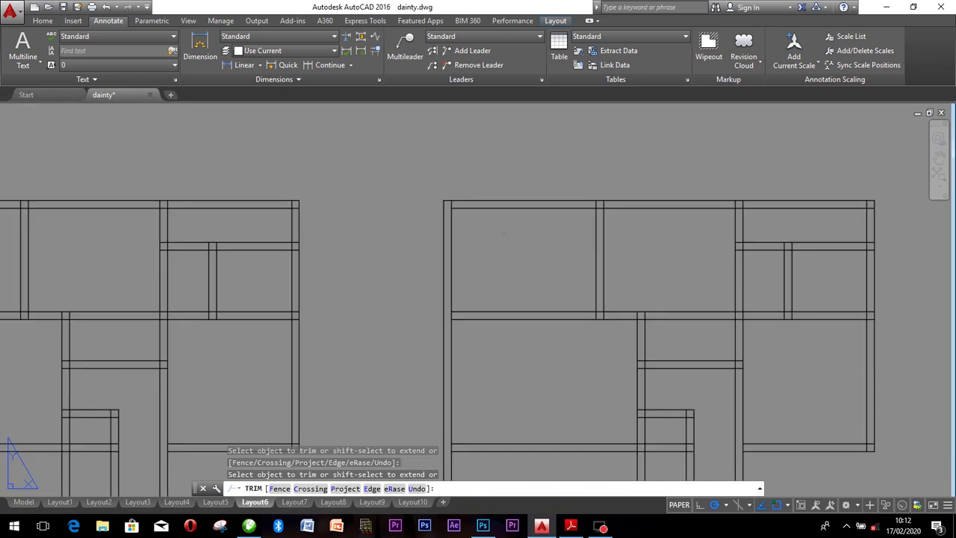
{"action": "scroll", "coordinate": [500, 222], "scroll_direction": "down", "scroll_amount": 2}
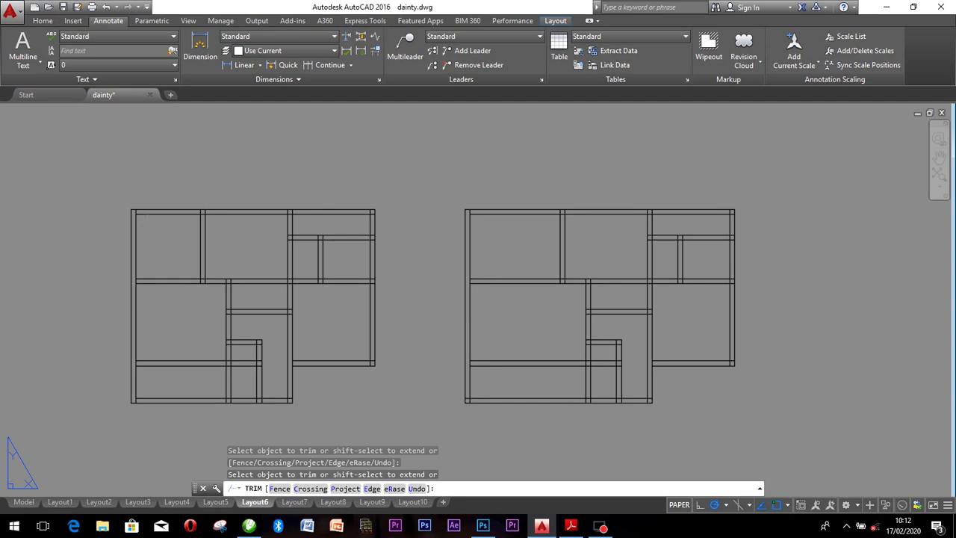
{"action": "left_click", "coordinate": [136, 224]}
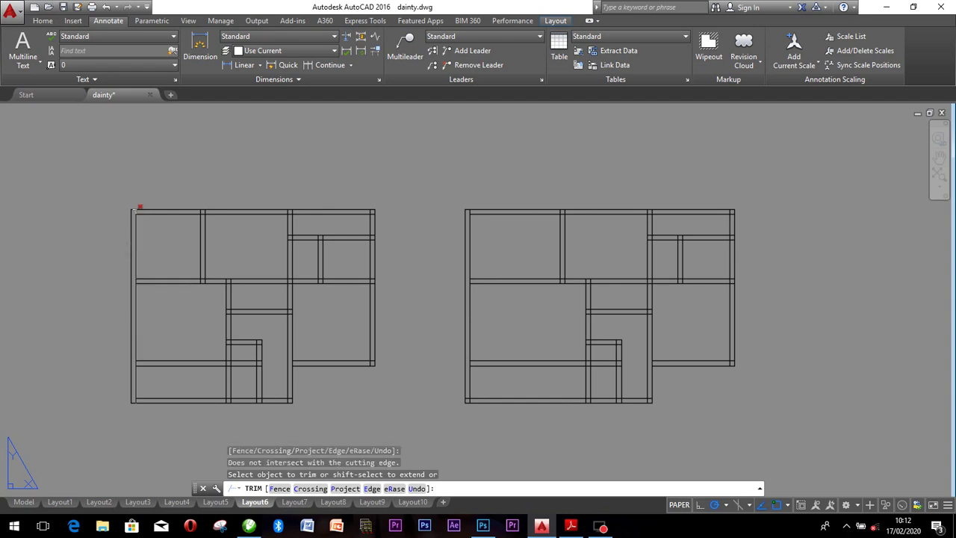
Try to trim the wall lines at the original plan's top-left corner.
{"action": "left_click", "coordinate": [133, 256]}
{"action": "left_click", "coordinate": [133, 271]}
{"action": "left_click", "coordinate": [136, 266]}
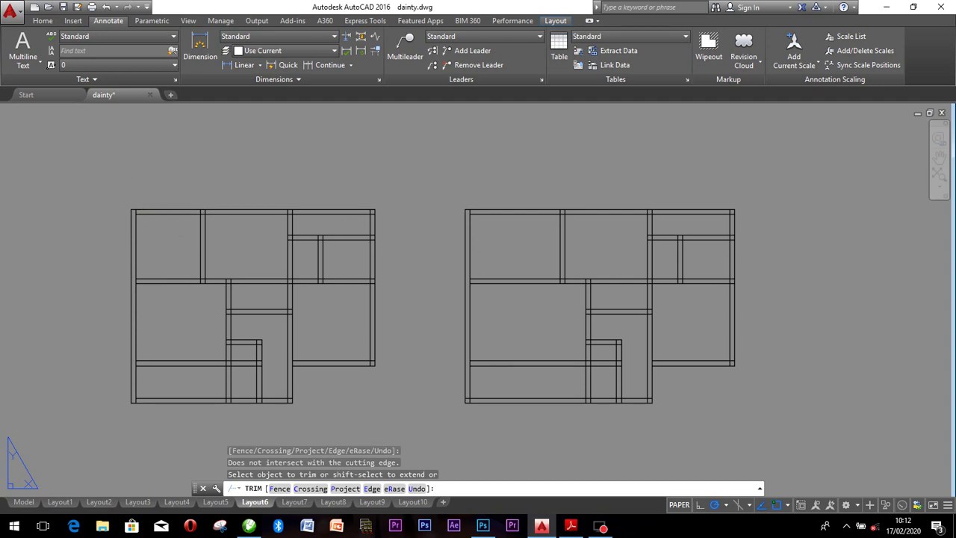
{"action": "left_click", "coordinate": [137, 210]}
Undo the wall extensions and the deletion of the old outer left wall in the copied plan.
{"action": "key", "text": "ctrl+z"}
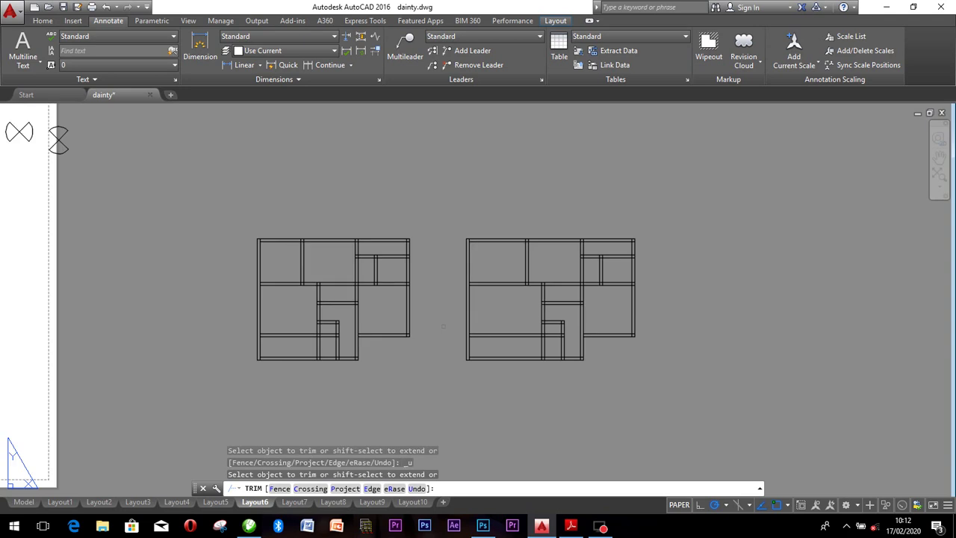
{"action": "key", "text": "ctrl+z"}
{"action": "key", "text": "Escape"}
{"action": "key", "text": "Escape"}
{"action": "key", "text": "ctrl+z"}
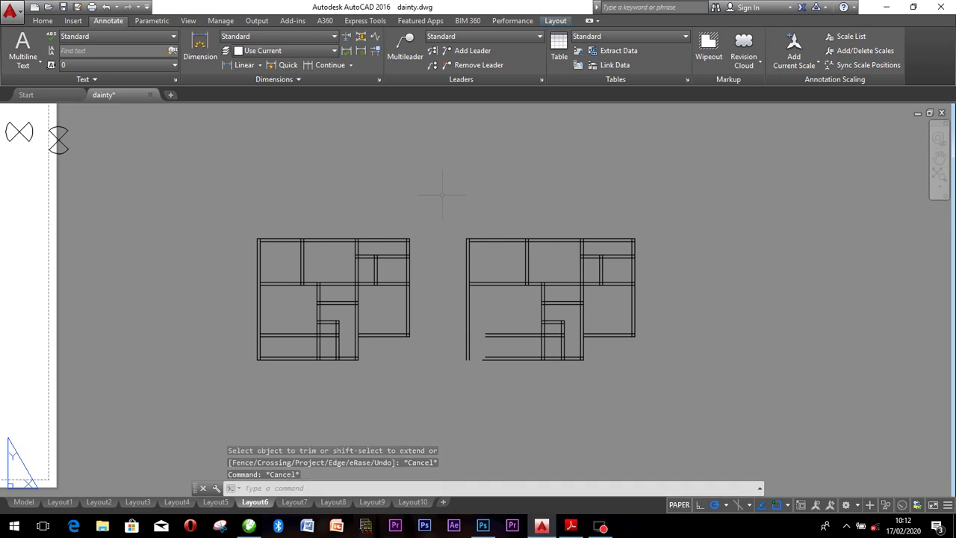
{"action": "scroll", "coordinate": [459, 214], "scroll_direction": "up", "scroll_amount": 4}
{"action": "key", "text": "ctrl+z"}
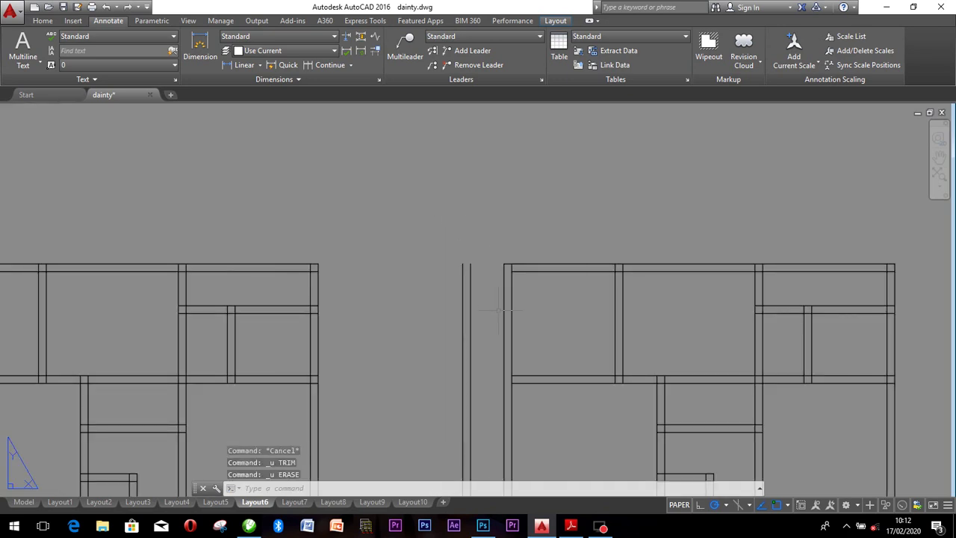
Delete the two lines of the copied plan's old outer left wall, keeping the new wall beside it.
{"action": "scroll", "coordinate": [498, 310], "scroll_direction": "down", "scroll_amount": 5}
{"action": "scroll", "coordinate": [503, 363], "scroll_direction": "up", "scroll_amount": 5}
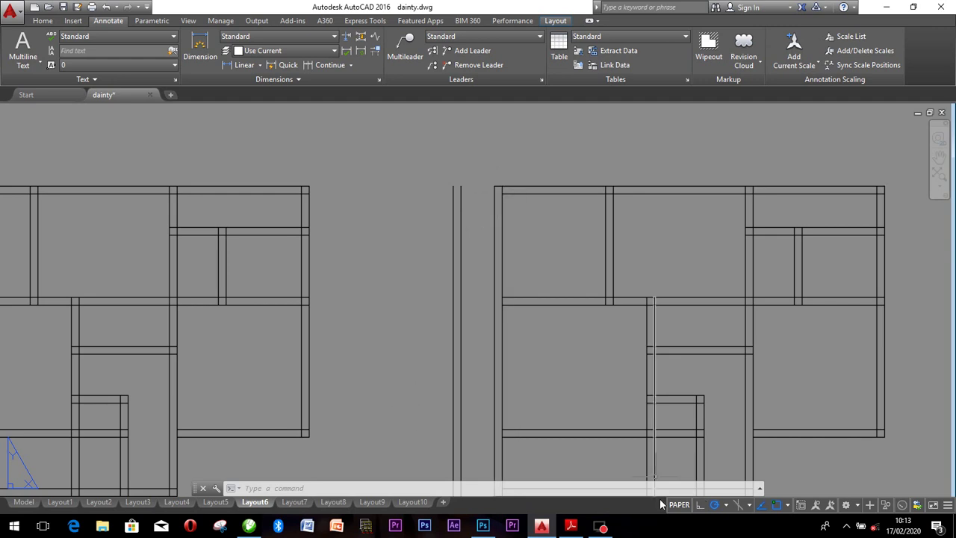
{"action": "middle_click_drag", "start_coordinate": [418, 322], "coordinate": [651, 341]}
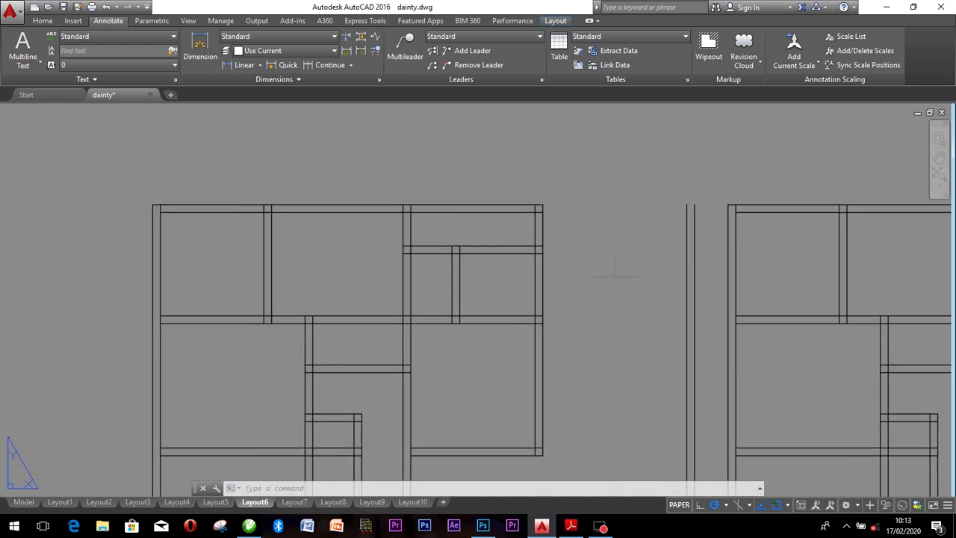
{"action": "middle_click_drag", "start_coordinate": [756, 269], "coordinate": [593, 256]}
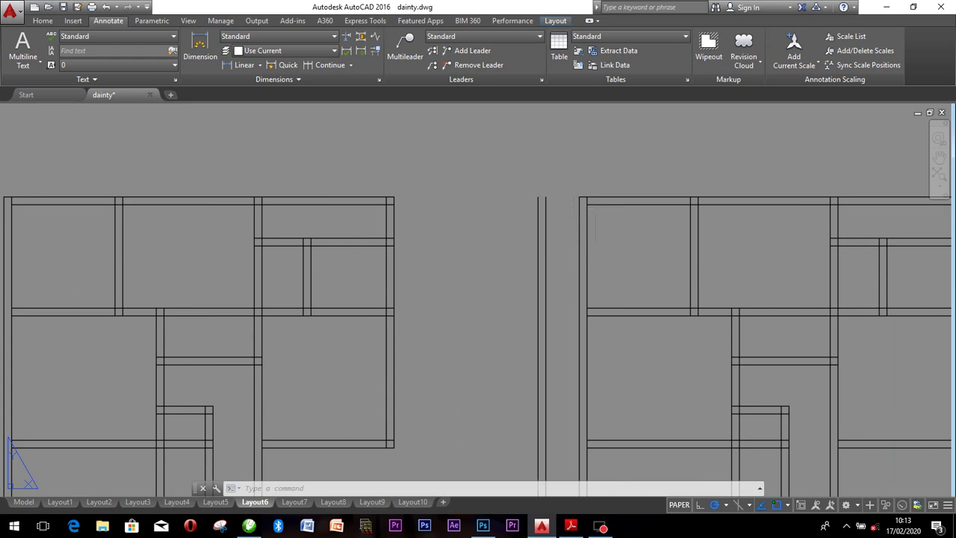
{"action": "left_click", "coordinate": [603, 229]}
{"action": "left_click", "coordinate": [572, 216]}
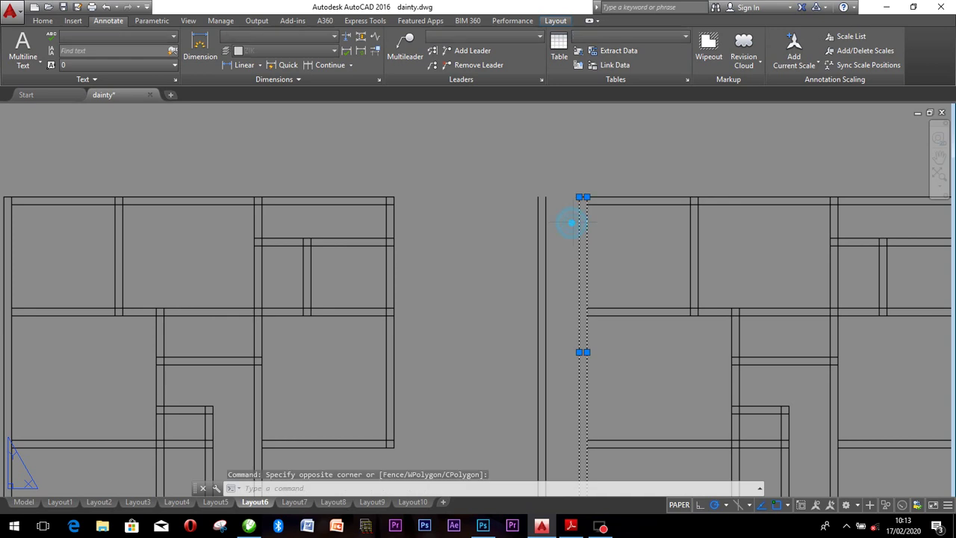
{"action": "key", "text": "Delete"}
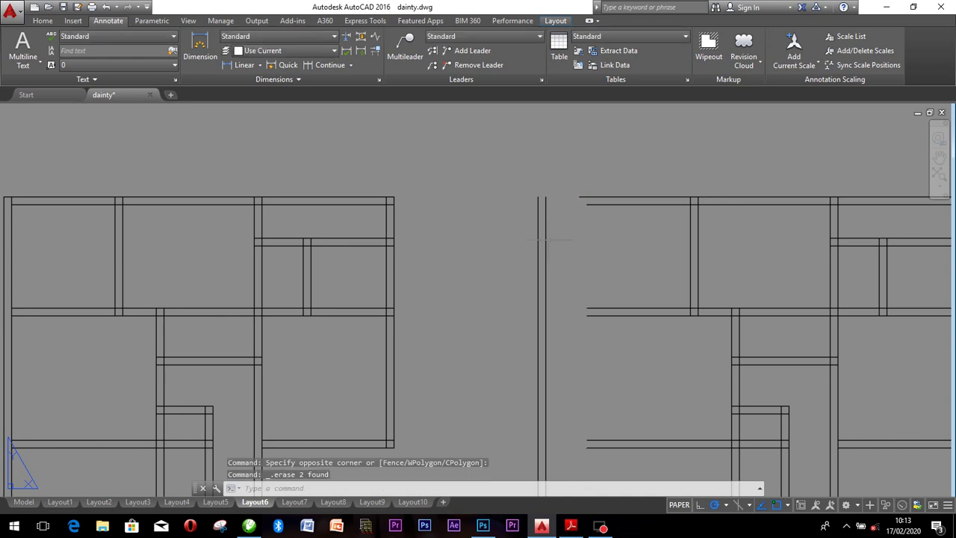
Extend the copied plan's top wall and the wall beneath the upper rooms to the new left wall, using Trim's extend mode.
{"action": "type", "text": "tr"}
{"action": "key", "text": "Return"}
{"action": "left_click", "coordinate": [545, 248], "text": "shift"}
{"action": "left_click", "coordinate": [604, 212], "text": "shift"}
{"action": "left_click", "coordinate": [574, 186], "text": "shift"}
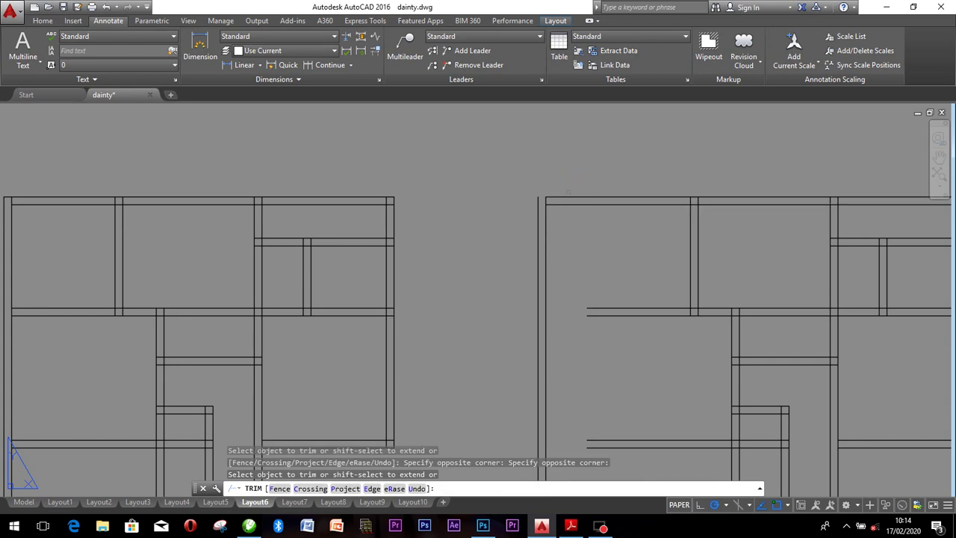
{"action": "left_click", "coordinate": [567, 197], "text": "shift"}
{"action": "left_click", "coordinate": [590, 329], "text": "shift"}
{"action": "left_click", "coordinate": [580, 303], "text": "shift"}
Extend the copied plan's two lower horizontal walls to the new left wall's outer line, closing the bottom-left corner.
{"action": "scroll", "coordinate": [580, 303], "scroll_direction": "down", "scroll_amount": 5}
{"action": "scroll", "coordinate": [618, 353], "scroll_direction": "up", "scroll_amount": 3}
{"action": "scroll", "coordinate": [618, 353], "scroll_direction": "up", "scroll_amount": 3}
{"action": "left_click", "coordinate": [576, 341], "text": "shift"}
{"action": "left_click", "coordinate": [538, 308], "text": "shift"}
{"action": "left_click", "coordinate": [524, 350], "text": "shift"}
{"action": "left_click", "coordinate": [518, 321], "text": "shift"}
{"action": "left_click", "coordinate": [564, 427], "text": "shift"}
{"action": "left_click", "coordinate": [543, 374], "text": "shift"}
{"action": "left_click", "coordinate": [537, 403], "text": "shift"}
{"action": "left_click", "coordinate": [530, 376], "text": "shift"}
{"action": "scroll", "coordinate": [519, 273], "scroll_direction": "down", "scroll_amount": 3}
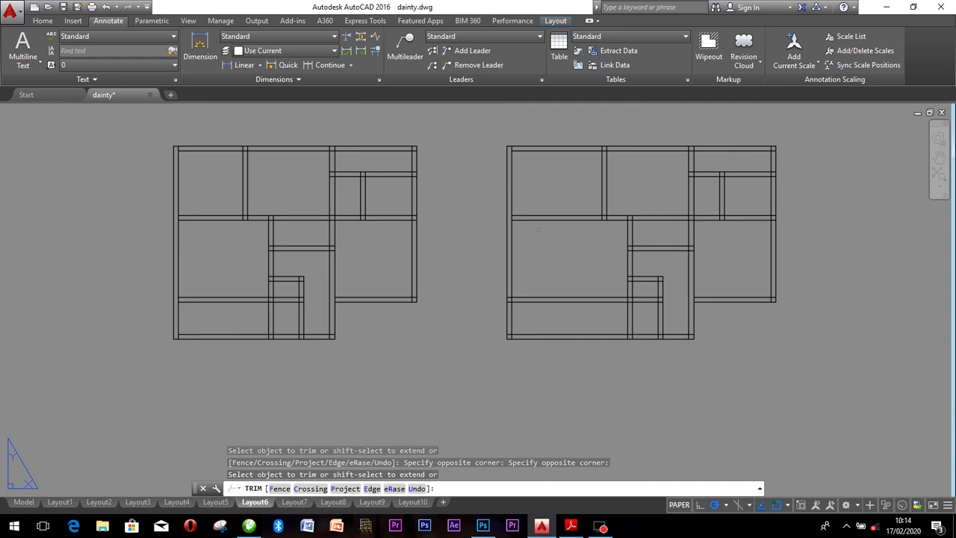
{"action": "left_click", "coordinate": [170, 160]}
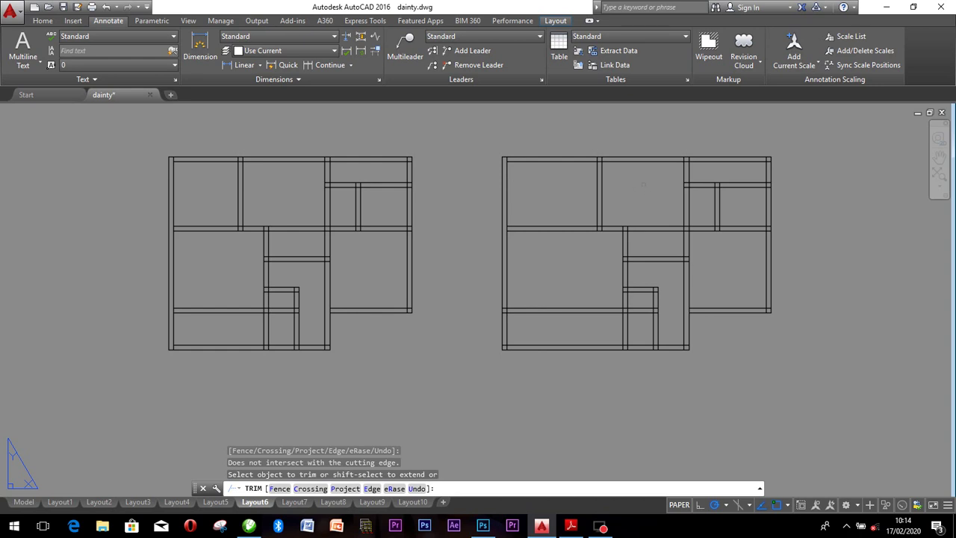
In Adobe Reader, compare the upper room widths and partition positions of the first and ground floors in the PDF plan.
{"action": "scroll", "coordinate": [746, 179], "scroll_direction": "up", "scroll_amount": 2}
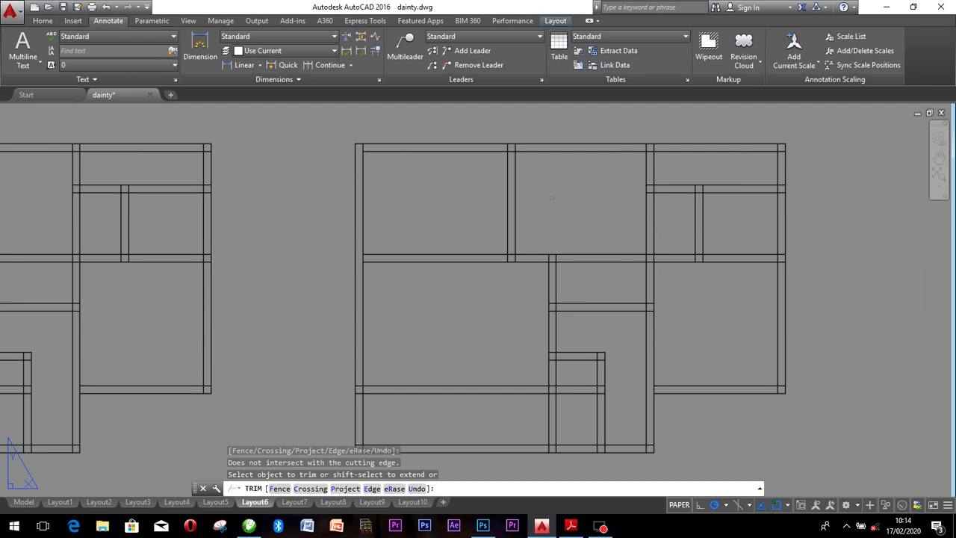
{"action": "middle_click_drag", "start_coordinate": [612, 184], "coordinate": [610, 199]}
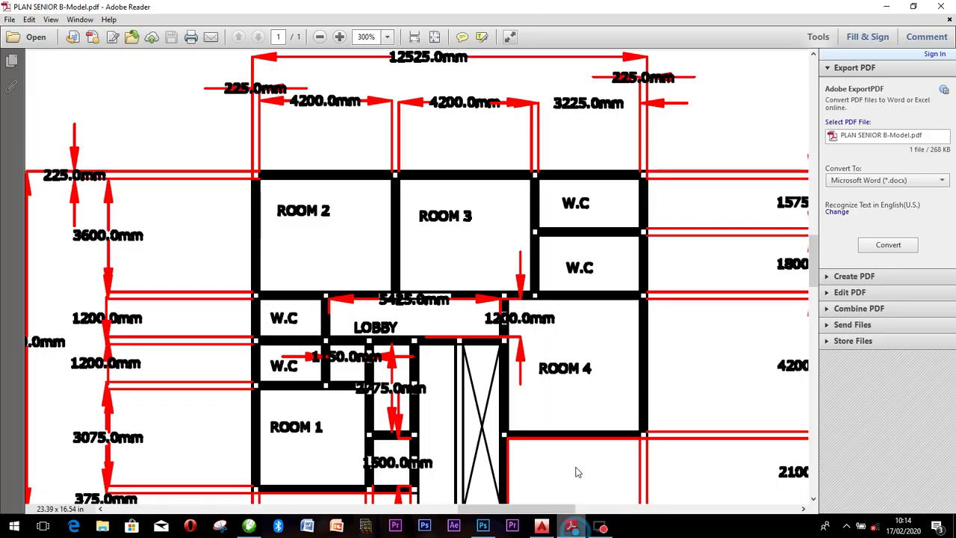
{"action": "left_click", "coordinate": [570, 527]}
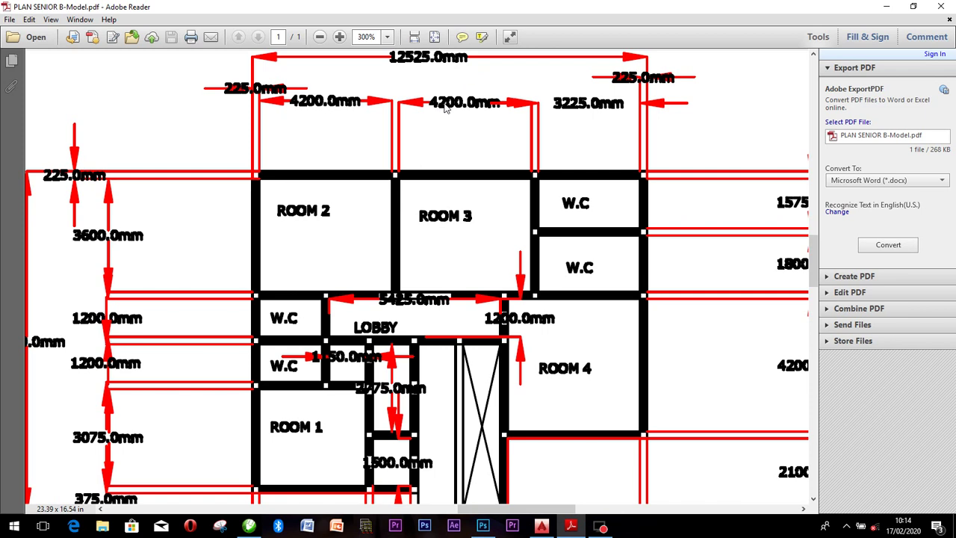
{"action": "scroll", "coordinate": [446, 108], "scroll_direction": "down", "scroll_amount": 1}
{"action": "scroll", "coordinate": [533, 277], "scroll_direction": "up", "scroll_amount": 1}
{"action": "left_click_drag", "start_coordinate": [563, 513], "coordinate": [434, 507]}
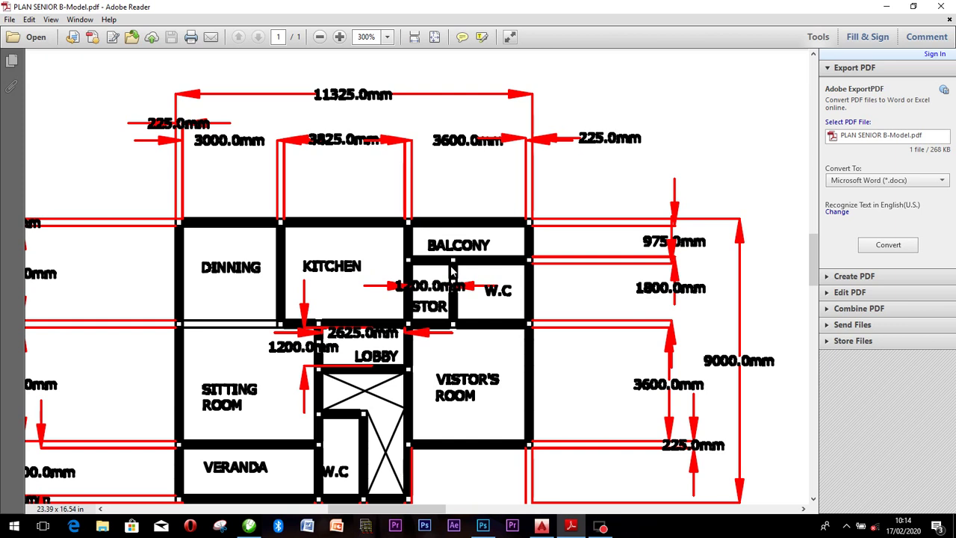
{"action": "left_click", "coordinate": [456, 236]}
In AutoCAD, trim away the copied plan's wall between the upper middle room and the adjoining small room, below the short horizontal wall.
{"action": "left_click", "coordinate": [541, 527]}
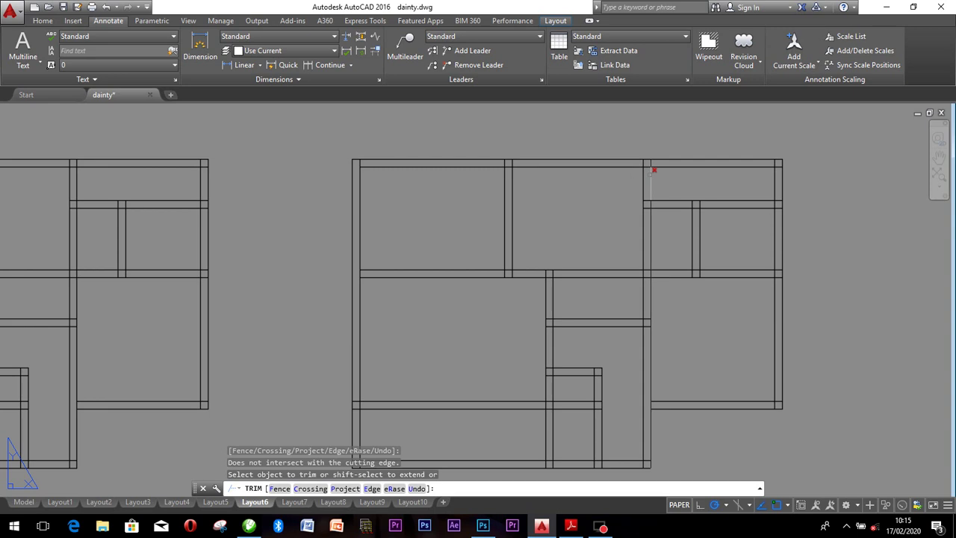
{"action": "scroll", "coordinate": [649, 171], "scroll_direction": "up", "scroll_amount": 2}
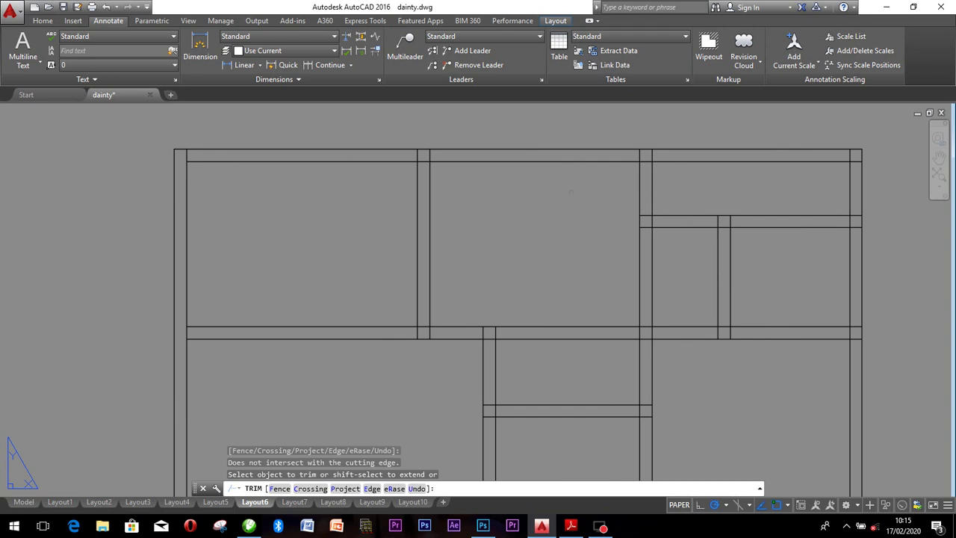
{"action": "key", "text": "Return"}
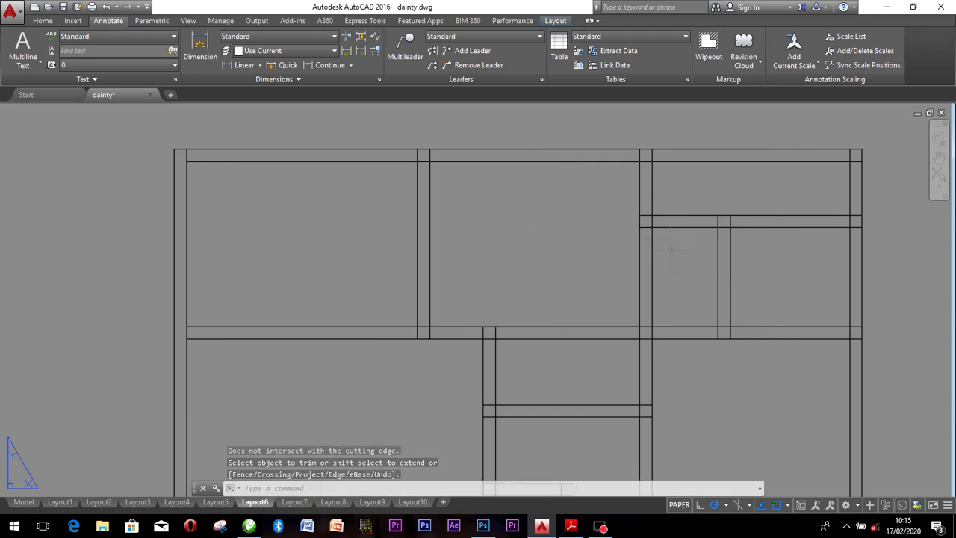
{"action": "left_click", "coordinate": [665, 245]}
{"action": "key", "text": "Escape"}
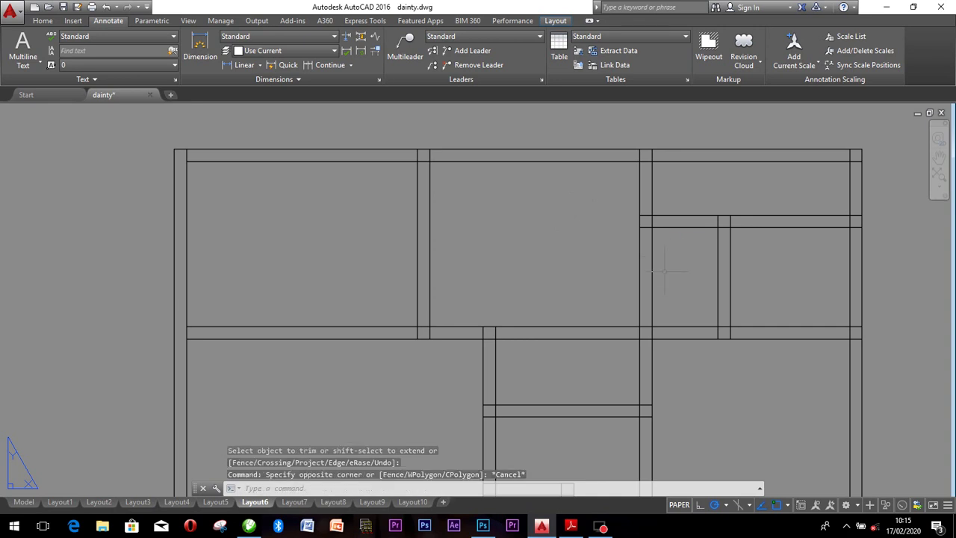
{"action": "type", "text": "TRR"}
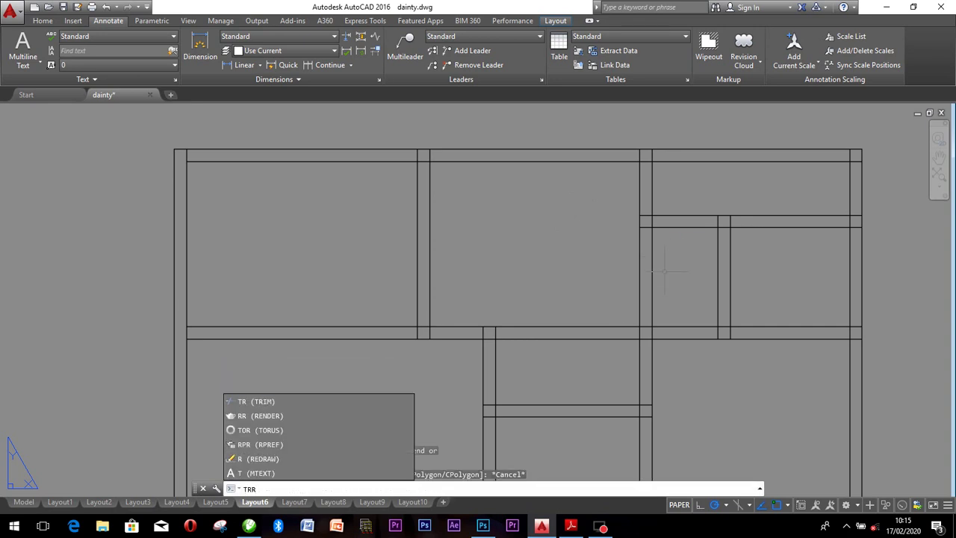
{"action": "key", "text": "BackSpace"}
{"action": "key", "text": "Return"}
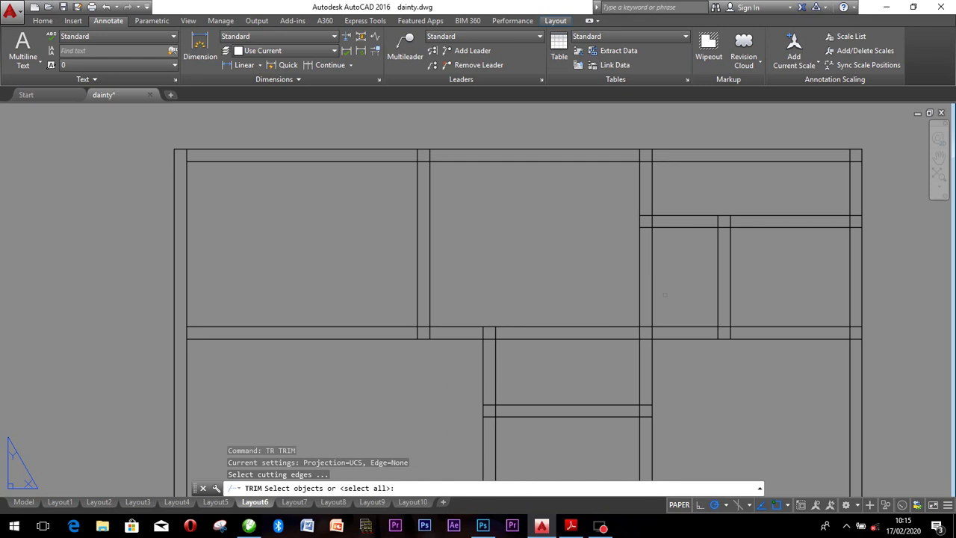
{"action": "key", "text": "Return"}
{"action": "left_click", "coordinate": [662, 297]}
{"action": "left_click", "coordinate": [629, 280]}
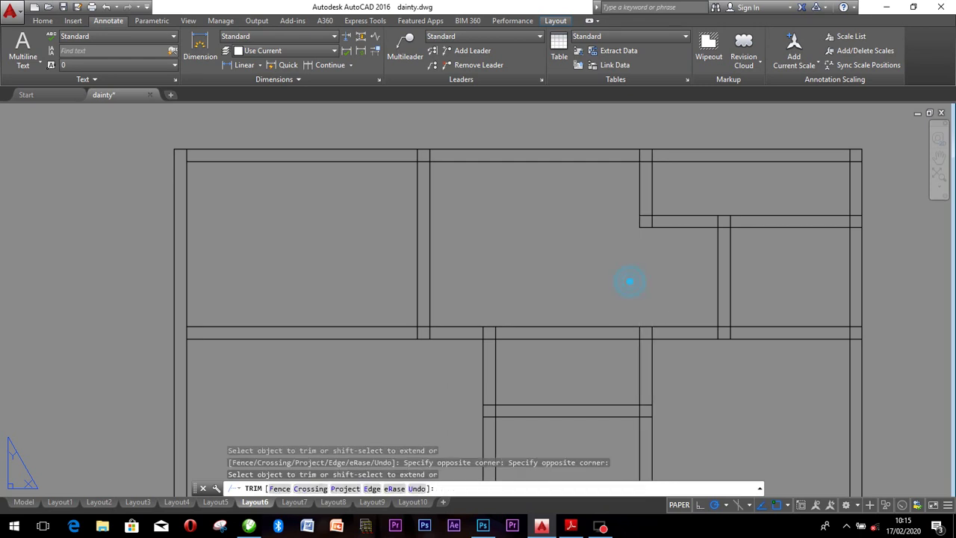
Delete the two remaining wall lines between the upper middle room and the top-right room.
{"action": "key", "text": "Escape"}
{"action": "left_click", "coordinate": [675, 185]}
{"action": "left_click", "coordinate": [614, 174]}
{"action": "key", "text": "Delete"}
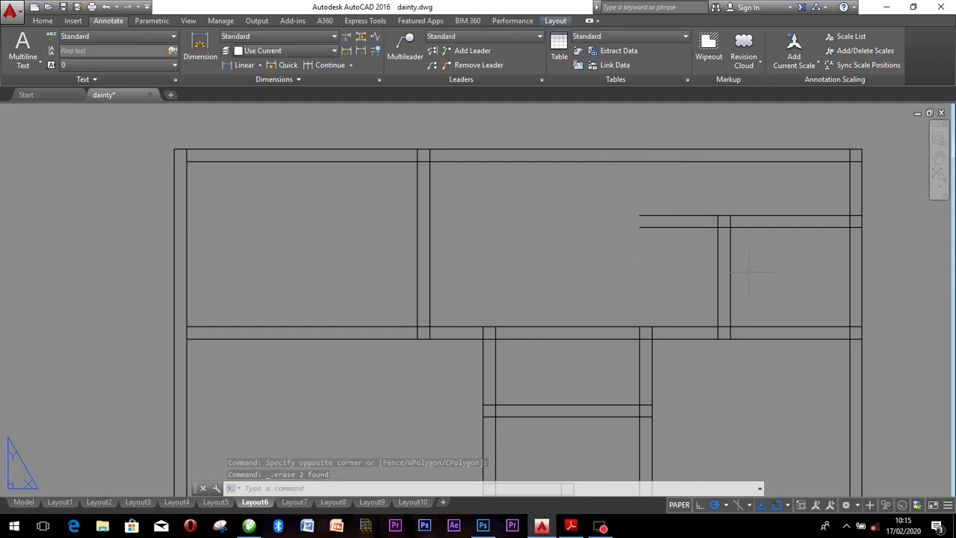
Extend the small rooms' partition up to the top wall and trim the short horizontal wall's ends projecting beyond it.
{"action": "type", "text": "tr"}
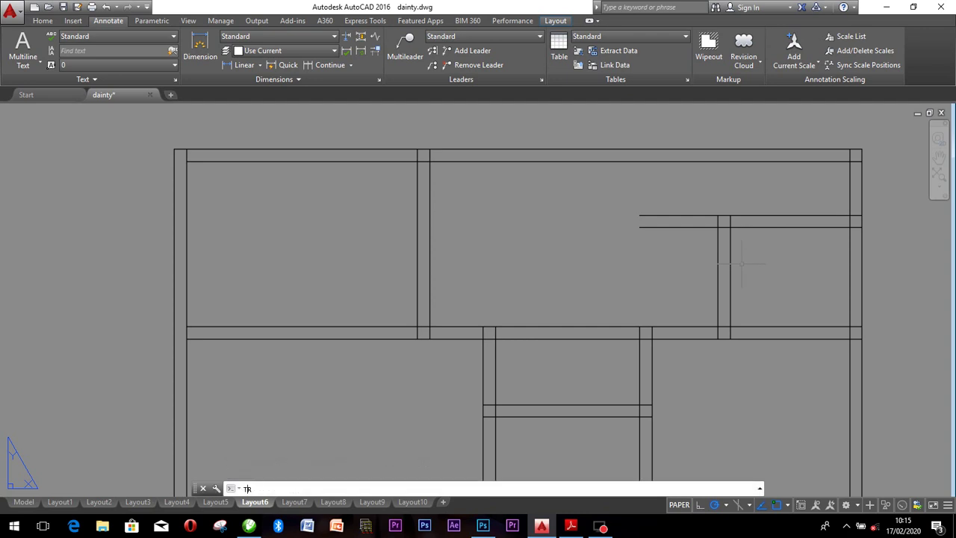
{"action": "key", "text": "Return"}
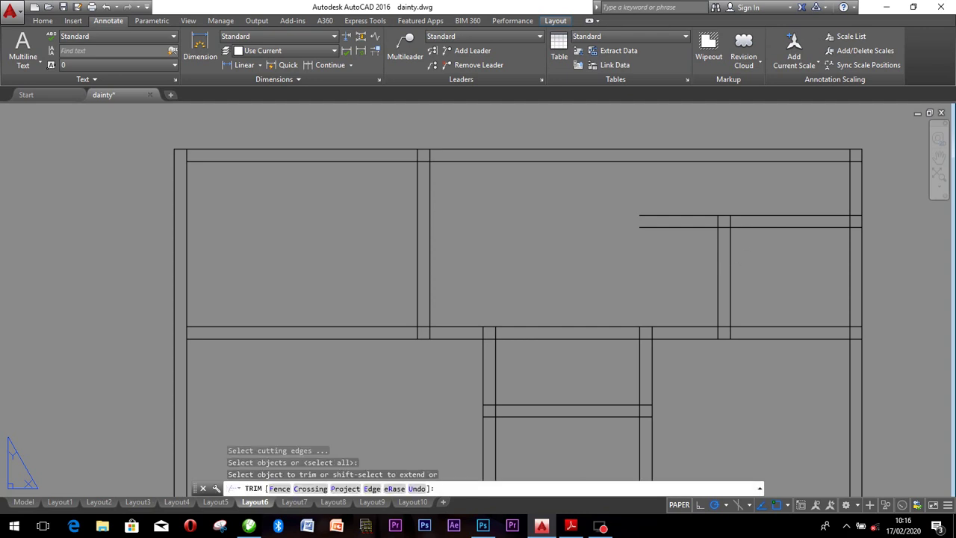
{"action": "left_click", "coordinate": [740, 249], "text": "shift"}
{"action": "left_click", "coordinate": [715, 245], "text": "shift"}
{"action": "left_click", "coordinate": [741, 187], "text": "shift"}
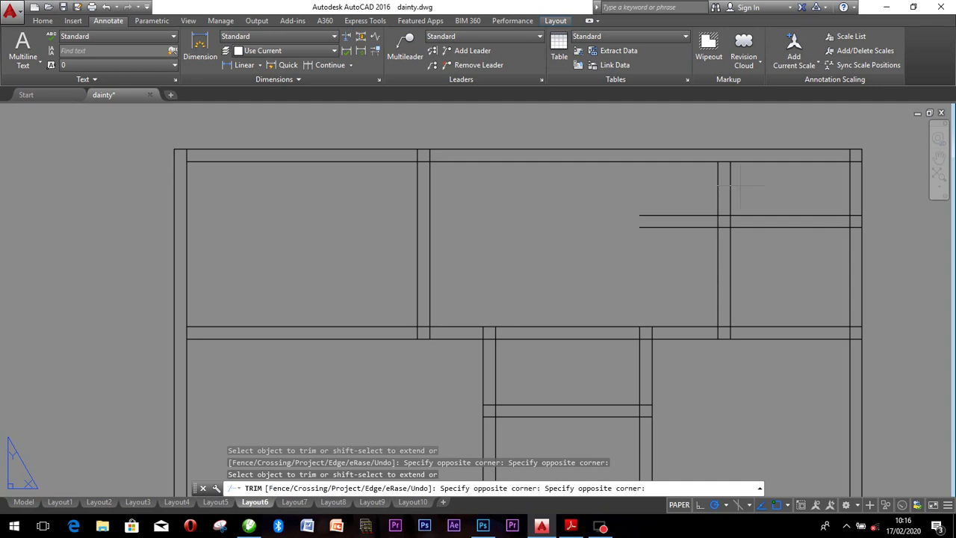
{"action": "left_click", "coordinate": [707, 159], "text": "shift"}
{"action": "left_click", "coordinate": [676, 236]}
{"action": "left_click", "coordinate": [650, 197]}
{"action": "scroll", "coordinate": [676, 211], "scroll_direction": "down", "scroll_amount": 2}
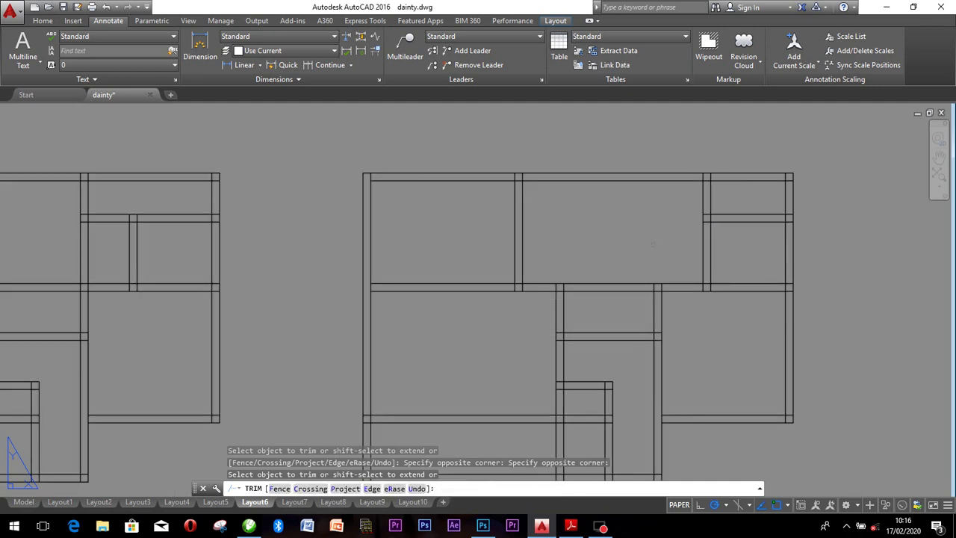
{"action": "middle_click_drag", "start_coordinate": [653, 245], "coordinate": [654, 201]}
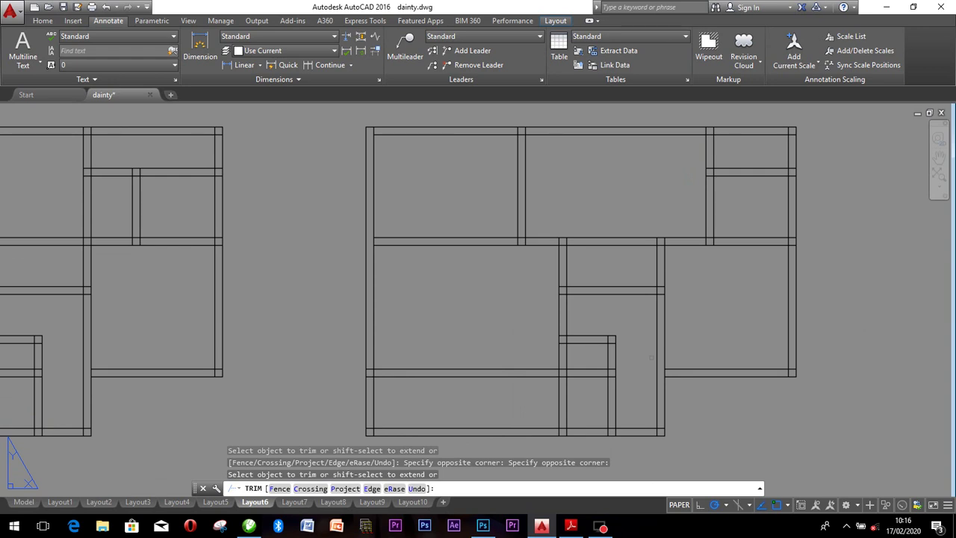
Undo the partition extension, the wall deletion and the trims, restoring the upper middle room's right wall.
{"action": "key", "text": "ctrl+z"}
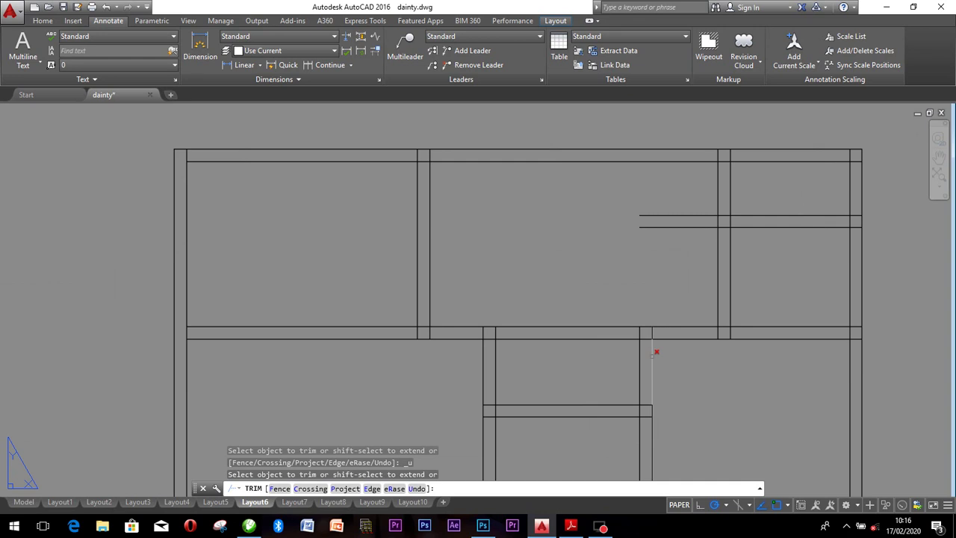
{"action": "key", "text": "ctrl+z"}
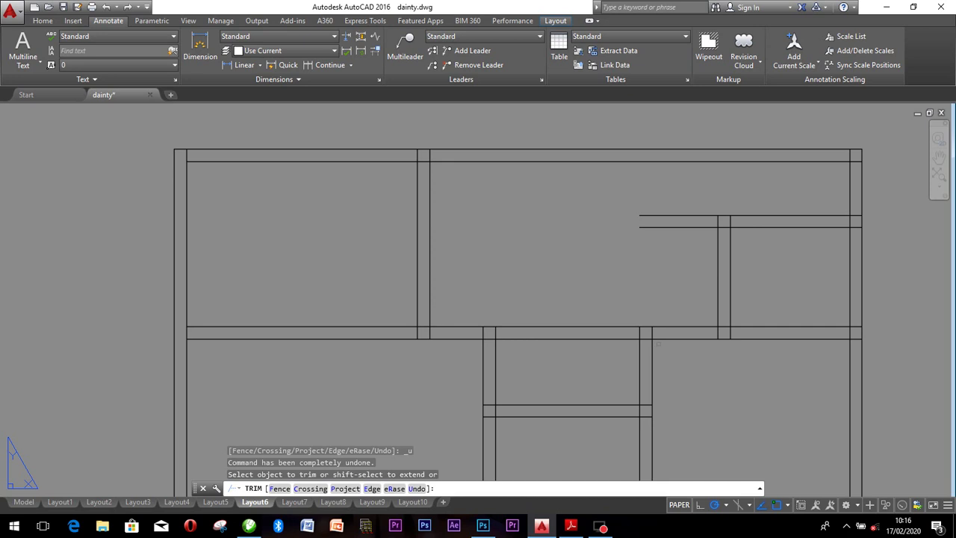
{"action": "key", "text": "Escape"}
{"action": "key", "text": "Escape"}
{"action": "key", "text": "Escape"}
{"action": "key", "text": "Escape"}
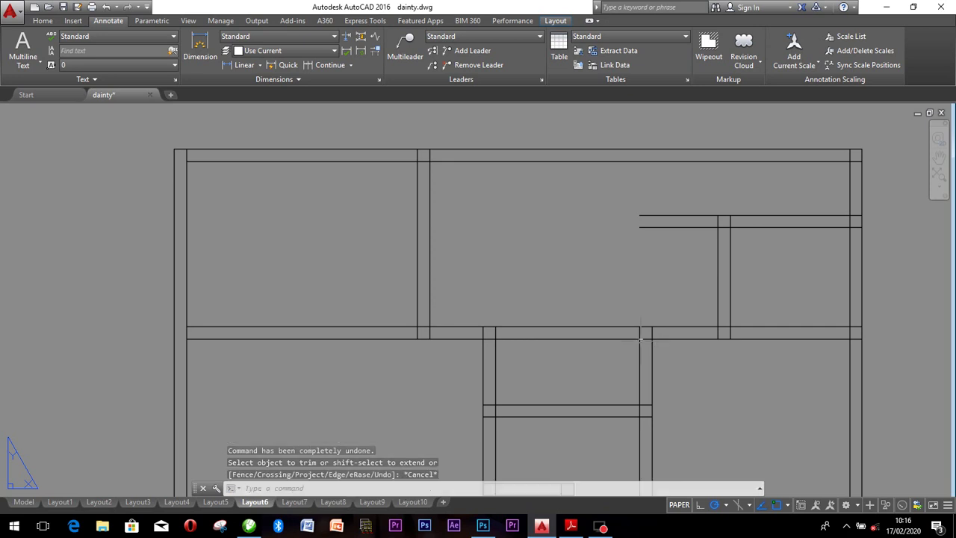
{"action": "key", "text": "ctrl+z"}
{"action": "key", "text": "ctrl+z"}
{"action": "key", "text": "ctrl+z"}
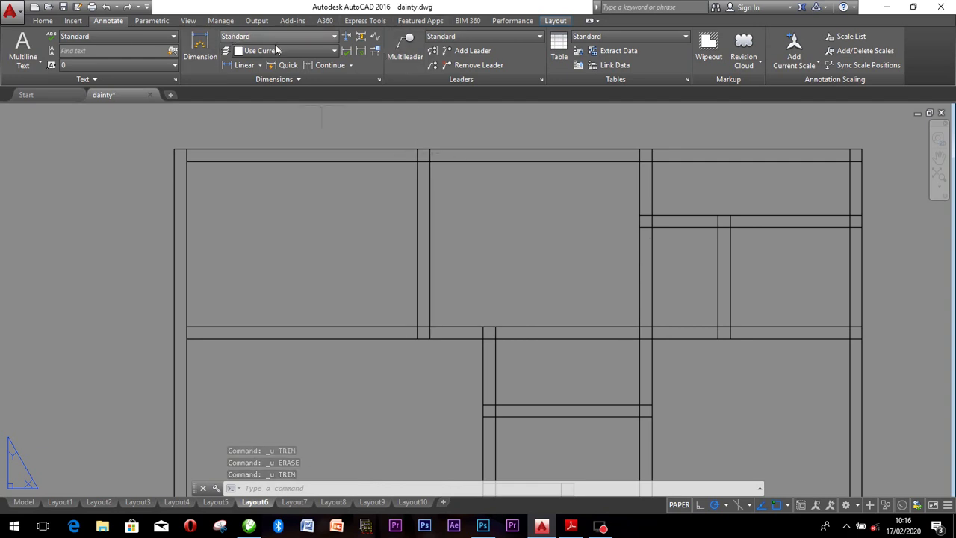
Add a linear dimension across the inside width of the copied plan's upper middle room.
{"action": "left_click", "coordinate": [244, 66]}
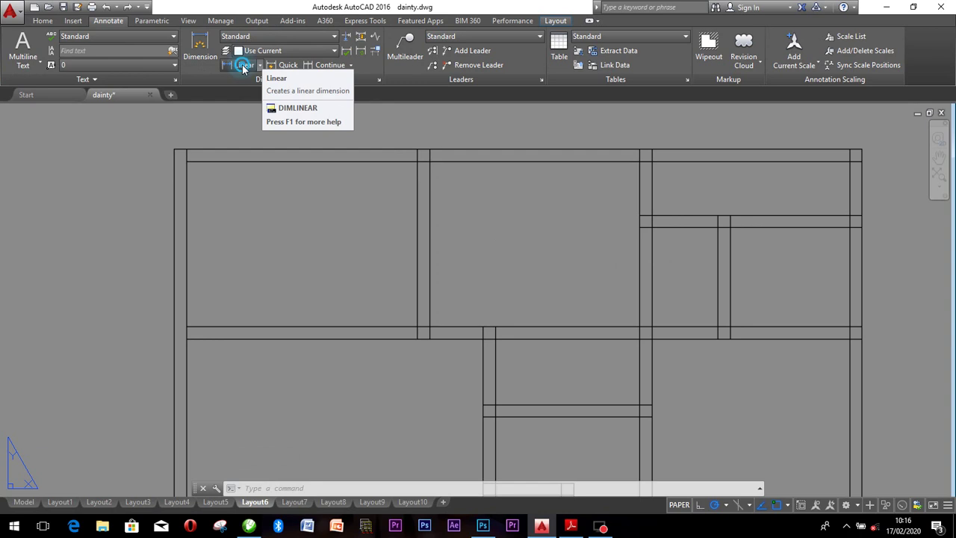
{"action": "left_click", "coordinate": [429, 161]}
{"action": "left_click", "coordinate": [639, 160]}
{"action": "left_click", "coordinate": [629, 208]}
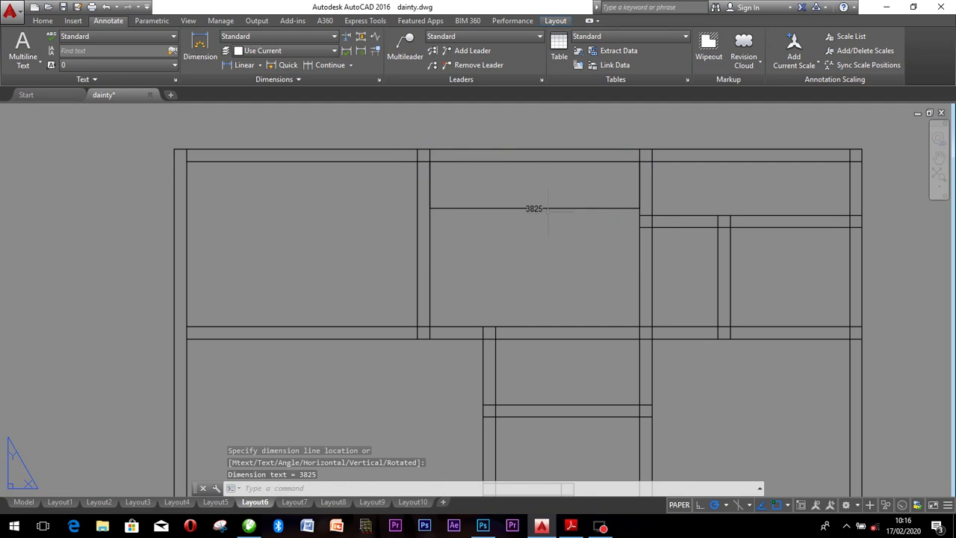
Delete the linear dimension across the copied plan's upper middle room.
{"action": "key", "text": "Escape"}
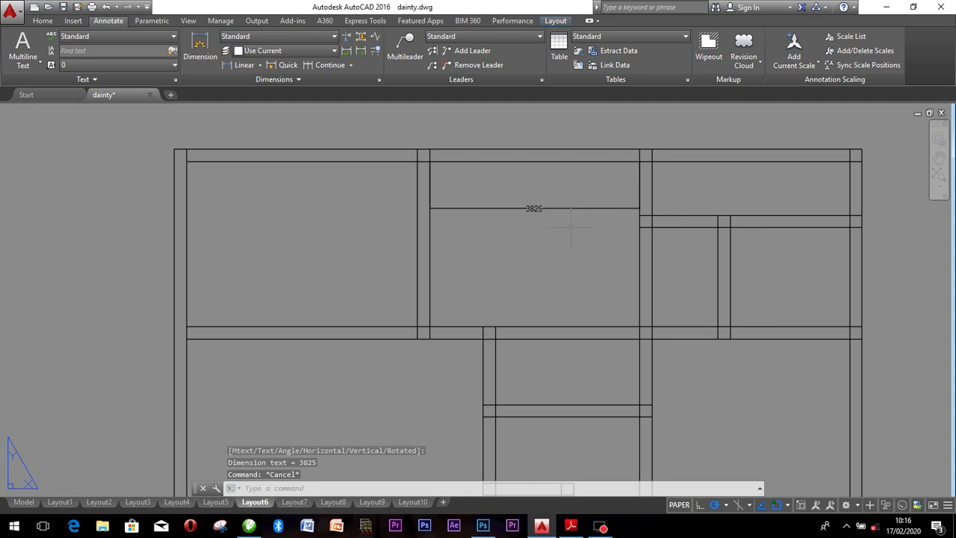
{"action": "left_click_drag", "start_coordinate": [571, 222], "coordinate": [546, 196]}
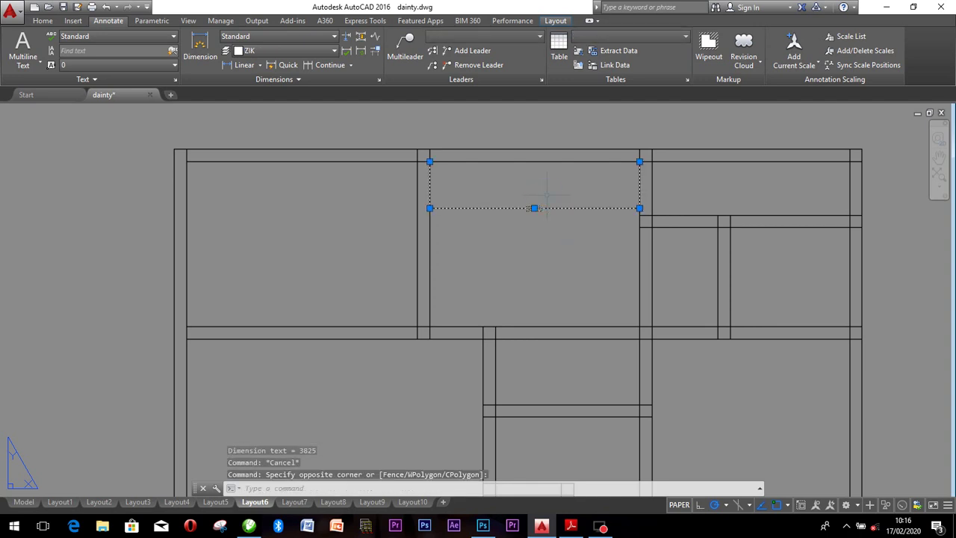
{"action": "key", "text": "Delete"}
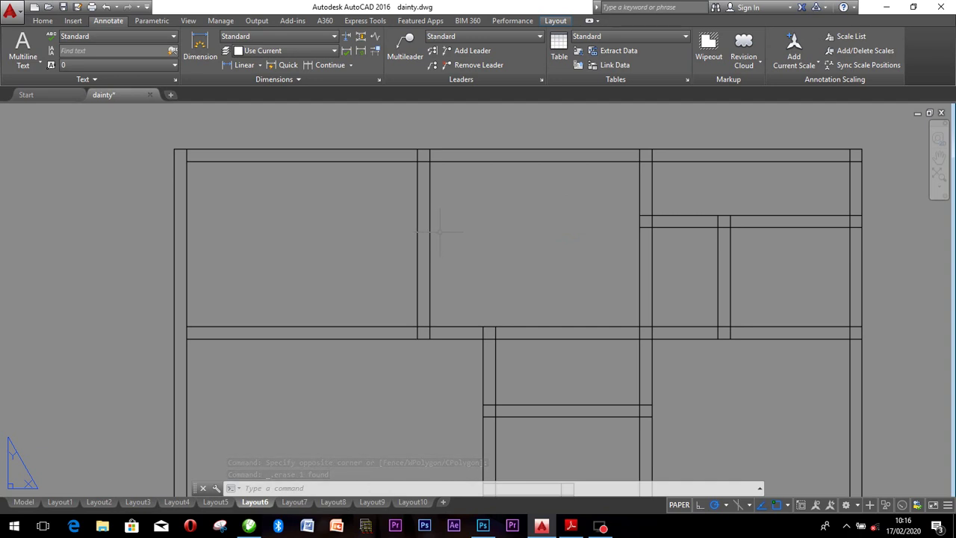
Offset the inner wall line on the upper middle room's left side 4200 mm to the right in the copied plan.
{"action": "left_click", "coordinate": [429, 221]}
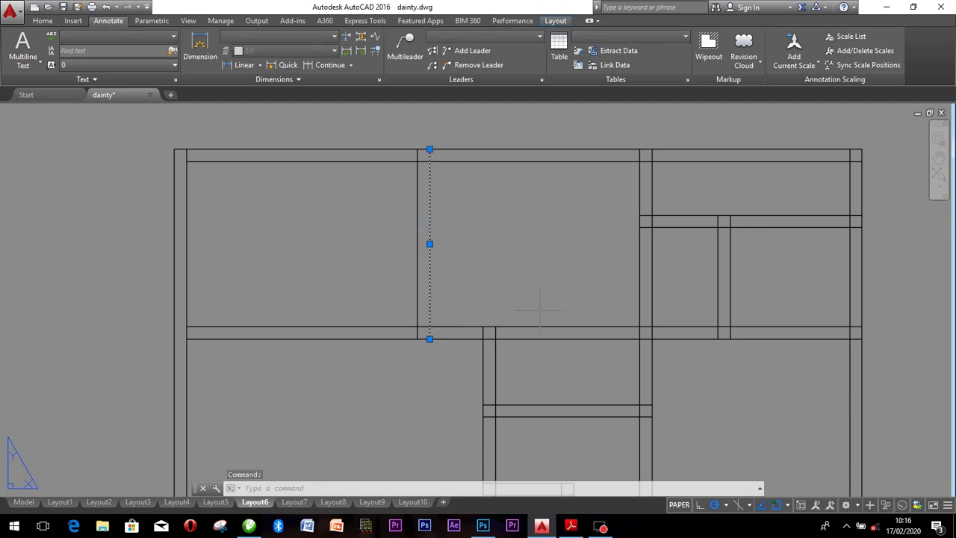
{"action": "type", "text": "o"}
{"action": "key", "text": "Return"}
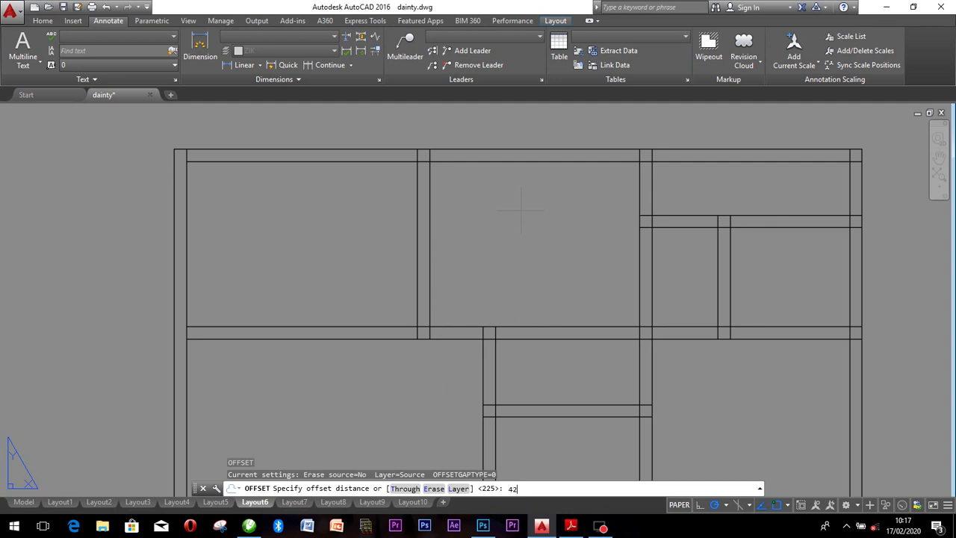
{"action": "key", "text": "Return"}
{"action": "left_click", "coordinate": [430, 224]}
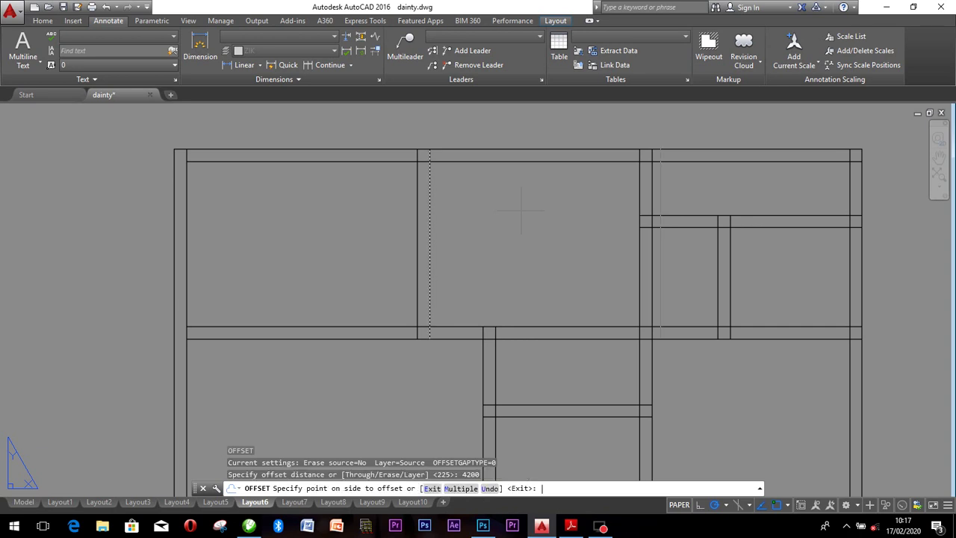
{"action": "left_click", "coordinate": [710, 198]}
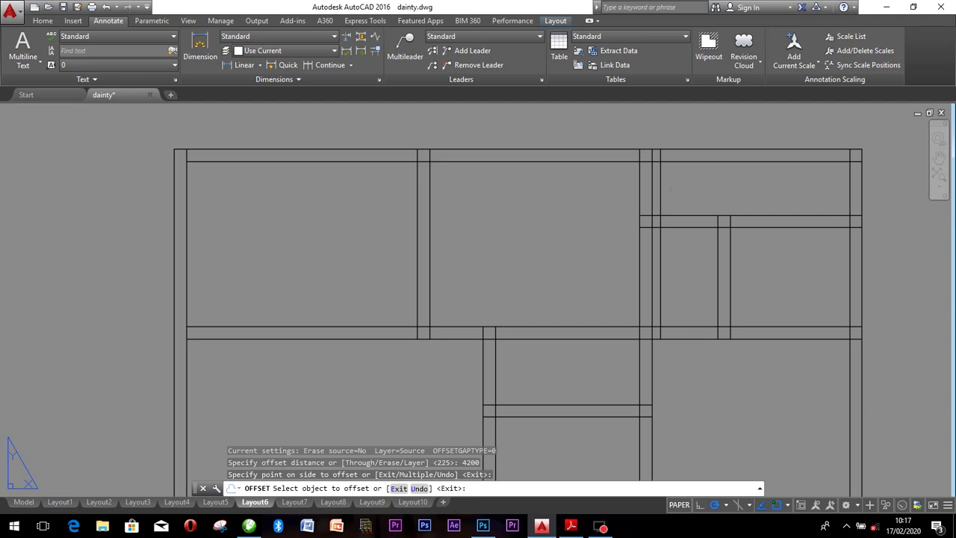
{"action": "scroll", "coordinate": [661, 177], "scroll_direction": "up", "scroll_amount": 4}
{"action": "scroll", "coordinate": [660, 176], "scroll_direction": "down", "scroll_amount": 5}
{"action": "scroll", "coordinate": [656, 176], "scroll_direction": "up", "scroll_amount": 3}
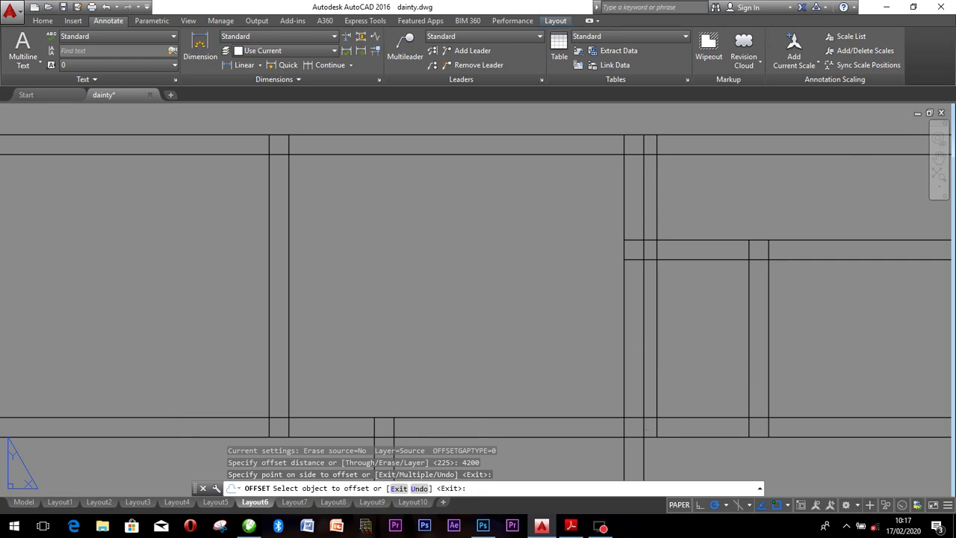
{"action": "scroll", "coordinate": [650, 179], "scroll_direction": "down", "scroll_amount": 6}
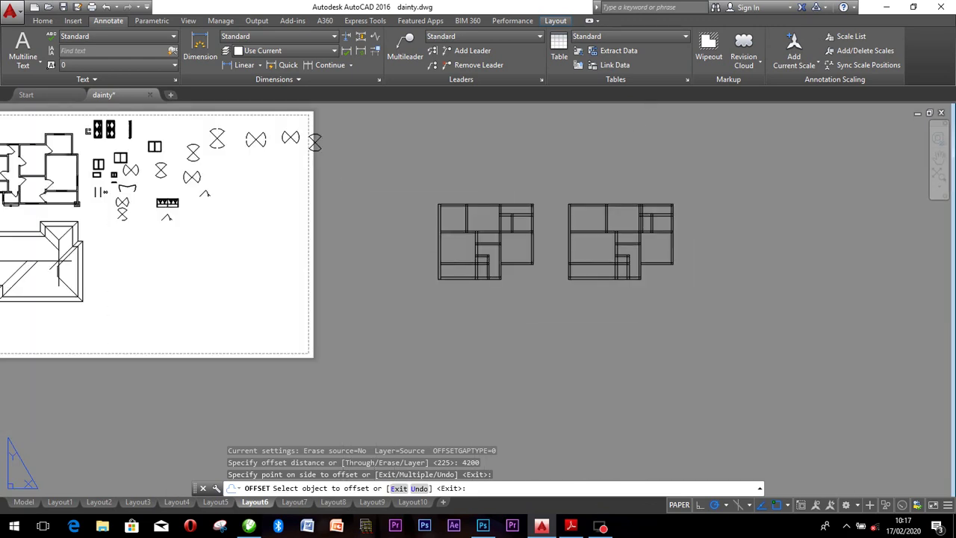
{"action": "scroll", "coordinate": [479, 232], "scroll_direction": "up", "scroll_amount": 6}
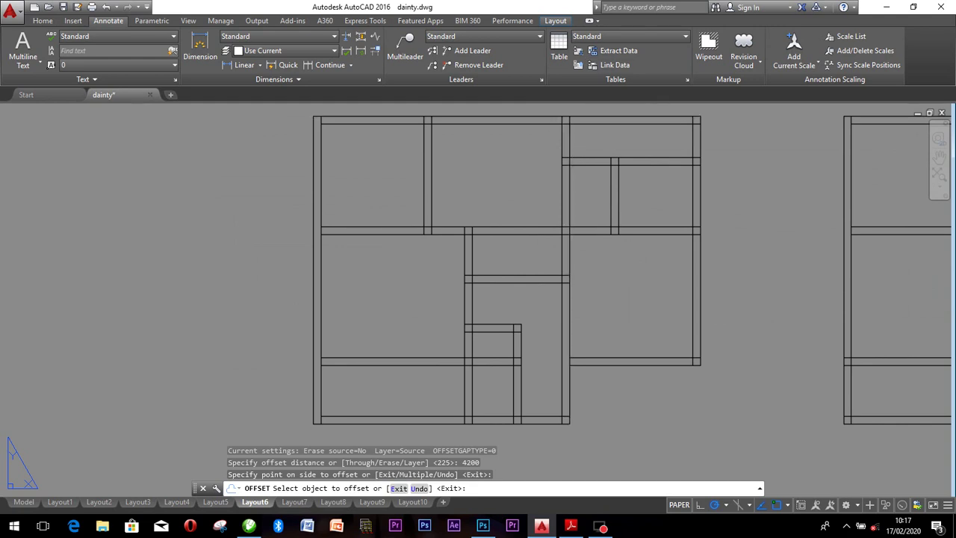
{"action": "scroll", "coordinate": [567, 154], "scroll_direction": "down", "scroll_amount": 4}
{"action": "scroll", "coordinate": [796, 142], "scroll_direction": "up", "scroll_amount": 6}
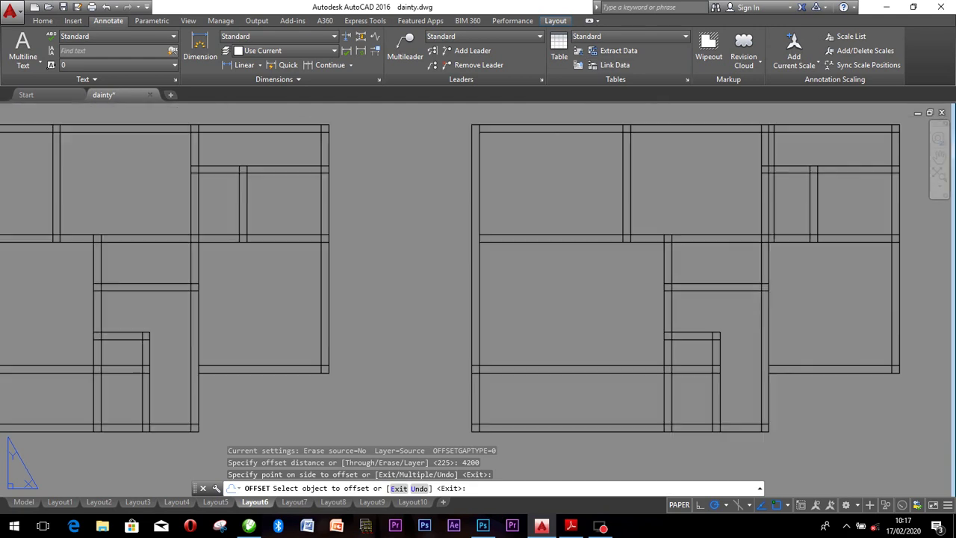
{"action": "key", "text": "Escape"}
Delete the offset line just right of the upper middle room's right wall.
{"action": "scroll", "coordinate": [346, 156], "scroll_direction": "down", "scroll_amount": 4}
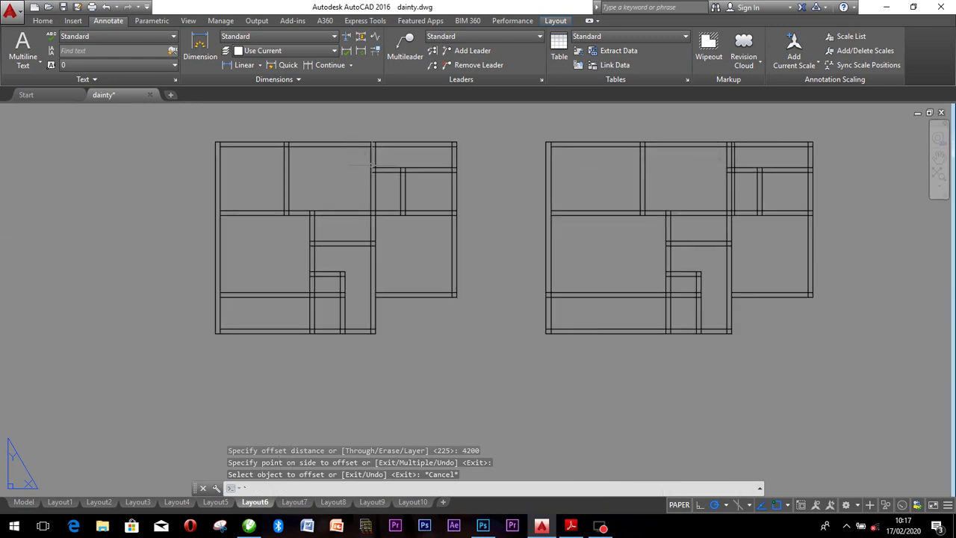
{"action": "scroll", "coordinate": [669, 170], "scroll_direction": "up", "scroll_amount": 2}
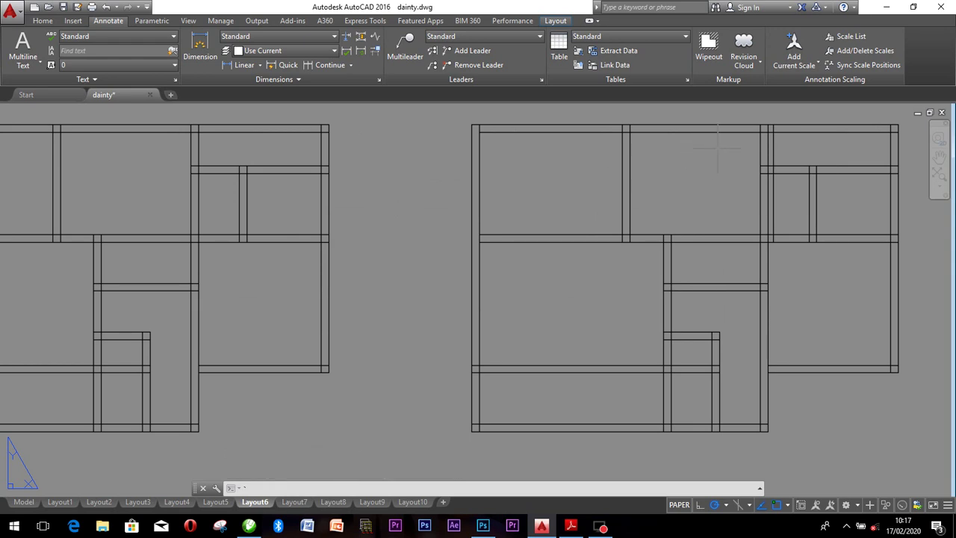
{"action": "scroll", "coordinate": [758, 140], "scroll_direction": "up", "scroll_amount": 2}
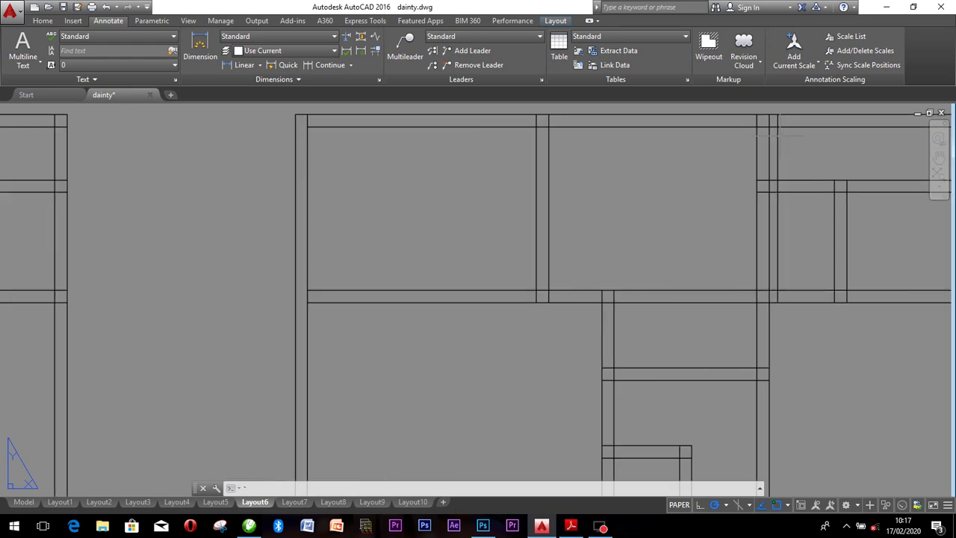
{"action": "left_click", "coordinate": [778, 137]}
{"action": "left_click", "coordinate": [776, 150]}
{"action": "key", "text": "Escape"}
{"action": "key", "text": "Escape"}
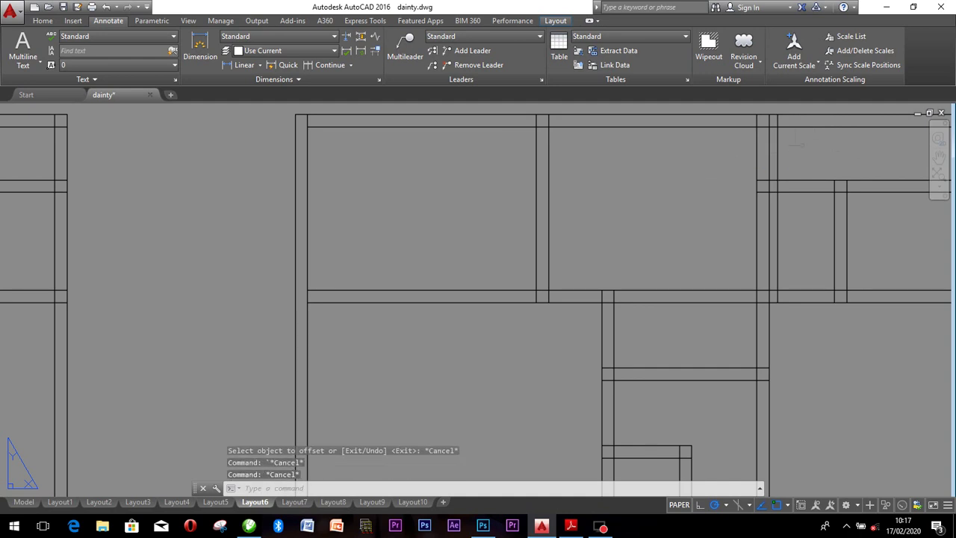
{"action": "left_click", "coordinate": [776, 156]}
{"action": "key", "text": "Delete"}
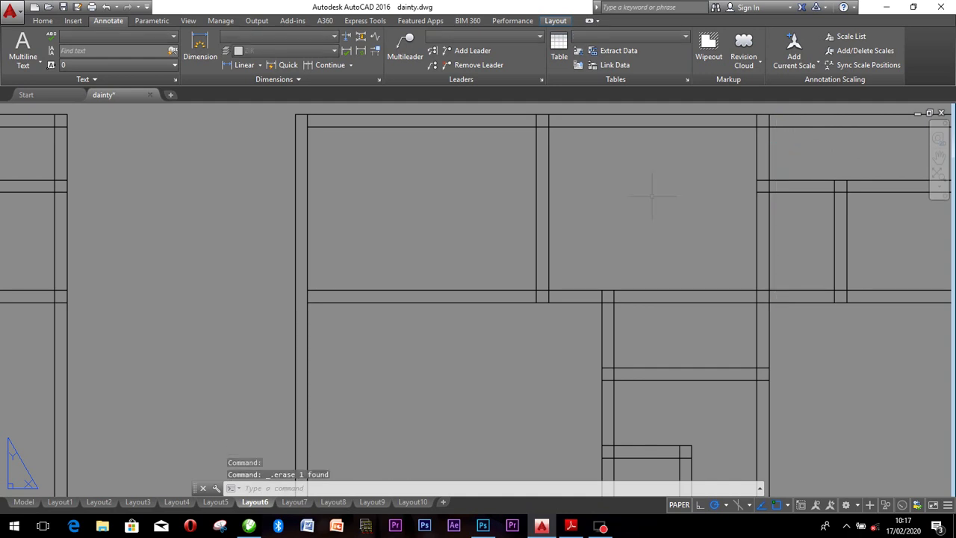
Switch to Adobe Reader and compare the ground floor and first floor layouts and their room dimensions.
{"action": "scroll", "coordinate": [650, 196], "scroll_direction": "down", "scroll_amount": 4}
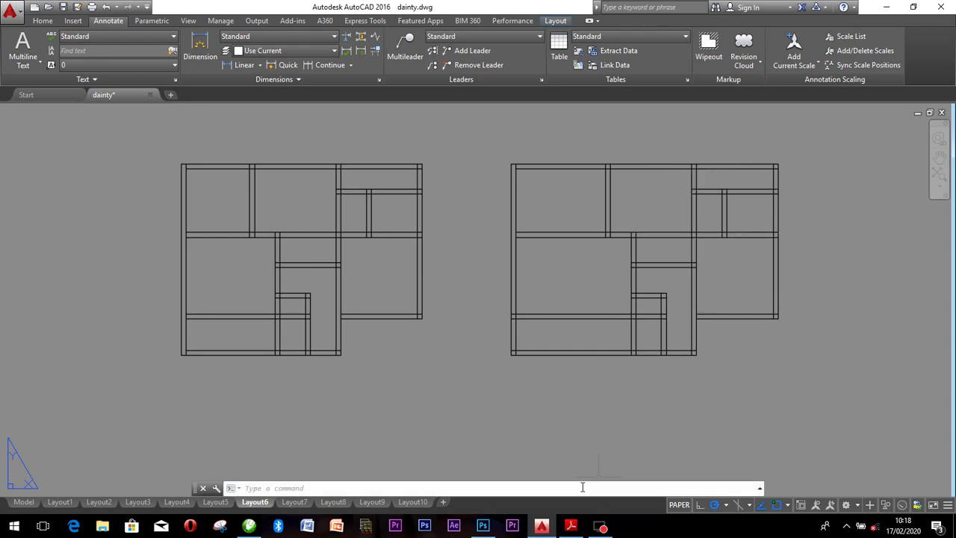
{"action": "left_click", "coordinate": [570, 525]}
{"action": "scroll", "coordinate": [563, 222], "scroll_direction": "down", "scroll_amount": 1}
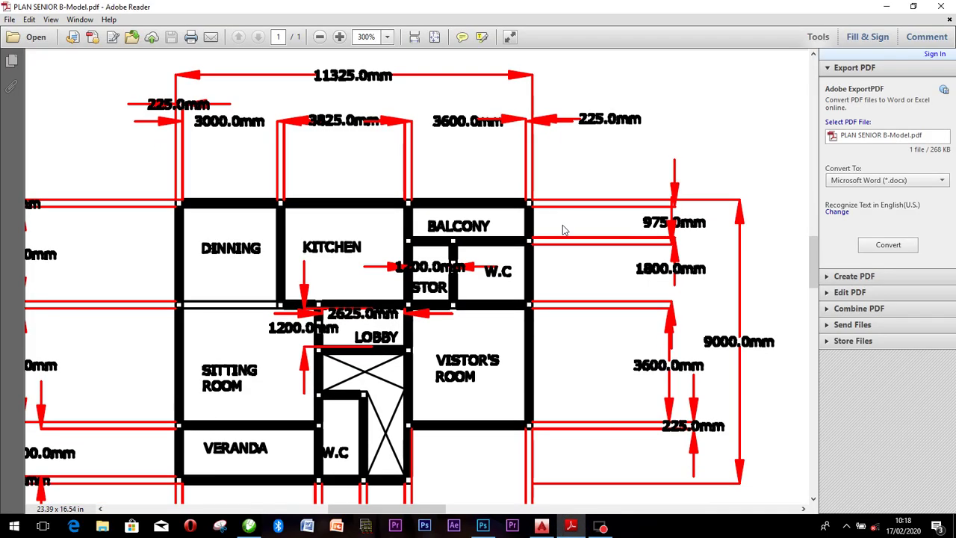
{"action": "left_click", "coordinate": [803, 509]}
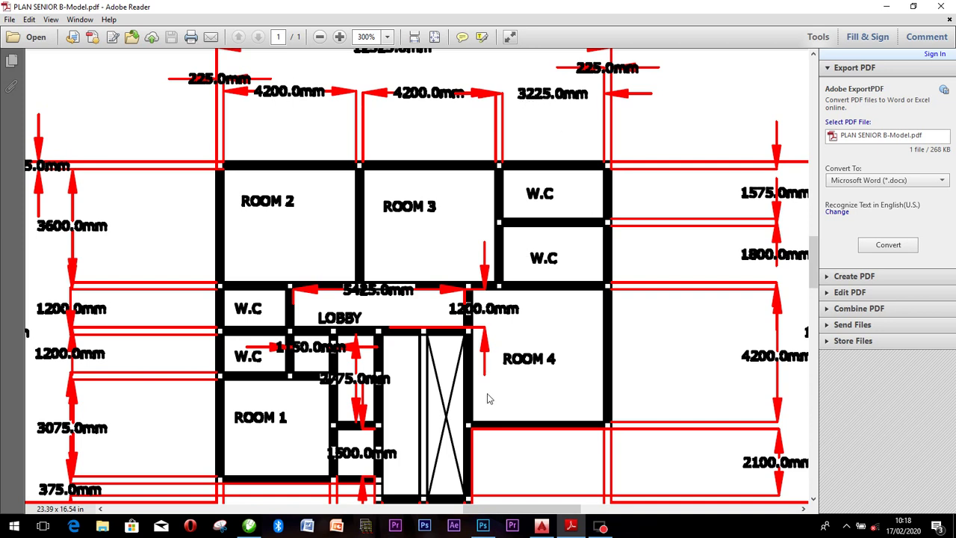
{"action": "mouse_move", "coordinate": [499, 515]}
{"action": "left_mouse_down"}
{"action": "mouse_move", "coordinate": [363, 505]}
{"action": "mouse_move", "coordinate": [379, 508]}
{"action": "left_mouse_up"}
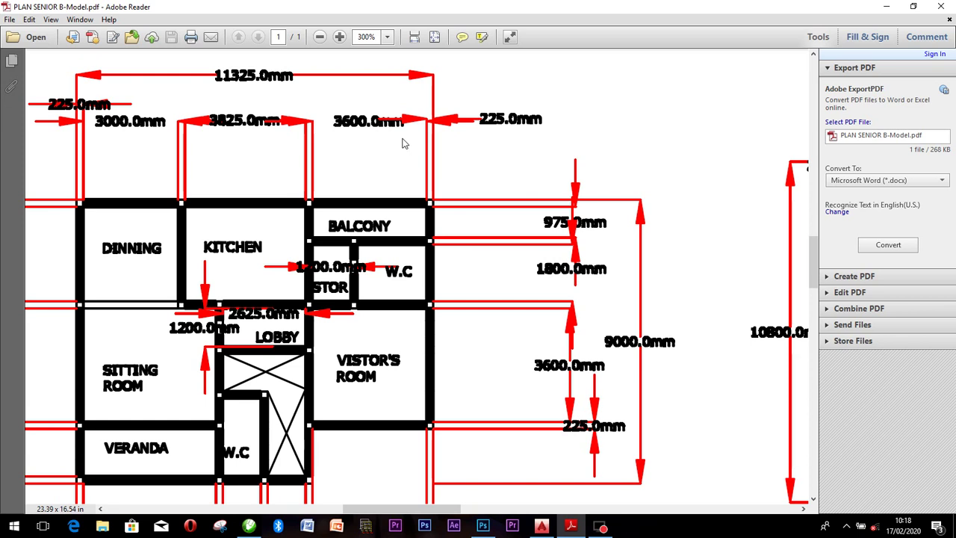
{"action": "left_click_drag", "start_coordinate": [442, 509], "coordinate": [420, 508]}
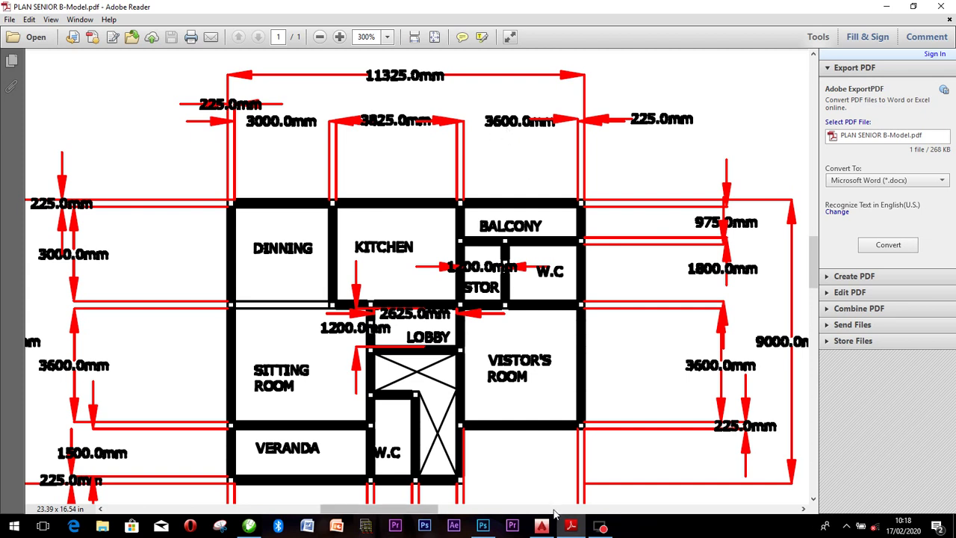
{"action": "left_click_drag", "start_coordinate": [410, 509], "coordinate": [528, 511]}
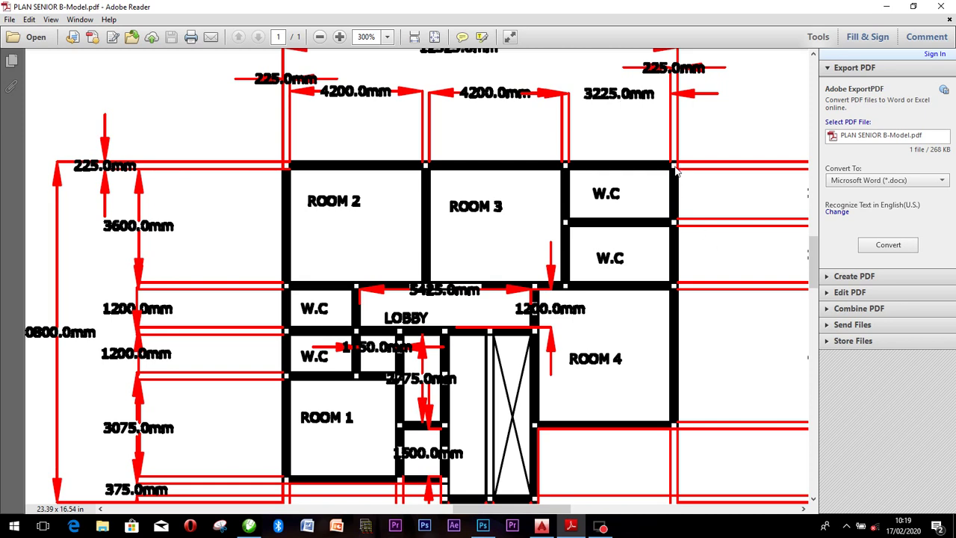
{"action": "scroll", "coordinate": [679, 187], "scroll_direction": "down", "scroll_amount": 1}
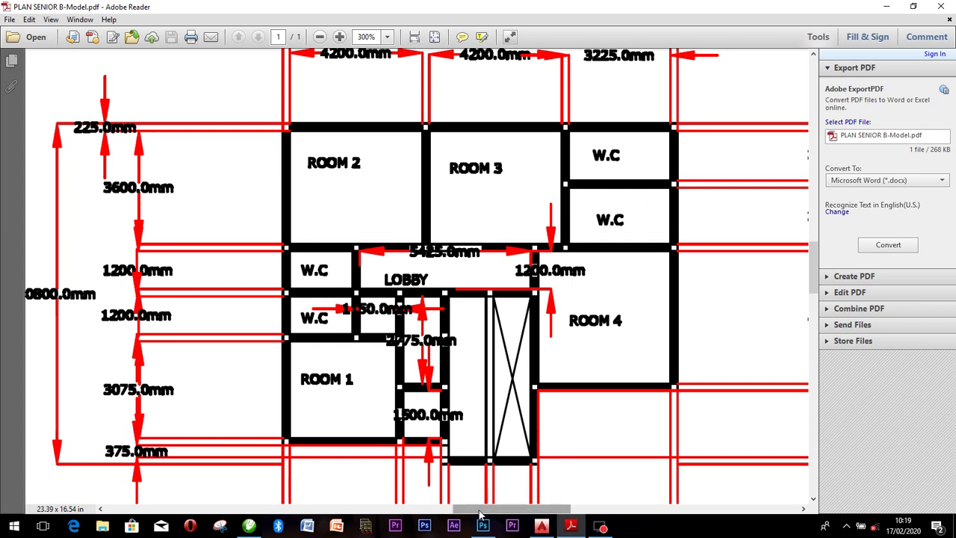
Switch back to AutoCAD and compare the copied plan's upper-right rooms with the W.C rooms in the PDF's first floor plan.
{"action": "left_click", "coordinate": [541, 527]}
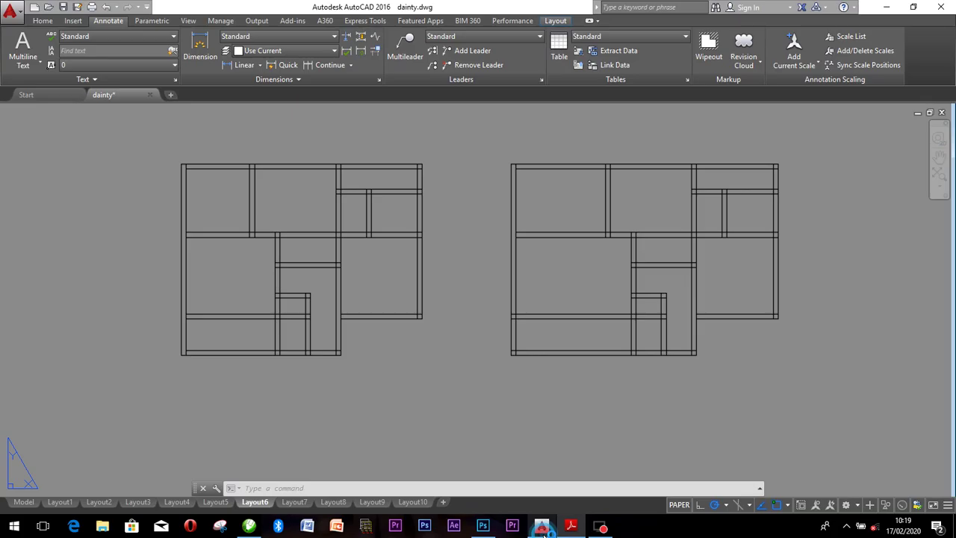
{"action": "scroll", "coordinate": [762, 203], "scroll_direction": "up", "scroll_amount": 2}
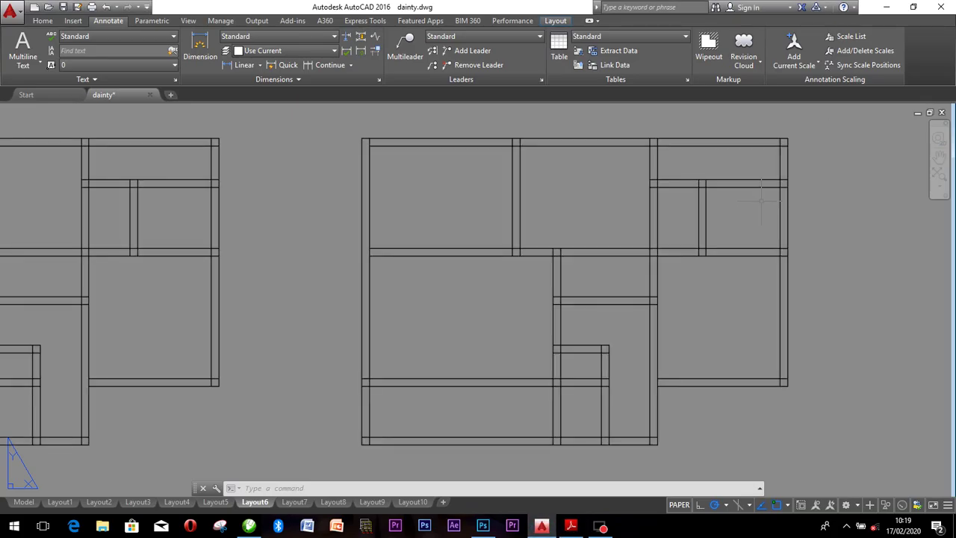
{"action": "scroll", "coordinate": [762, 199], "scroll_direction": "down", "scroll_amount": 2}
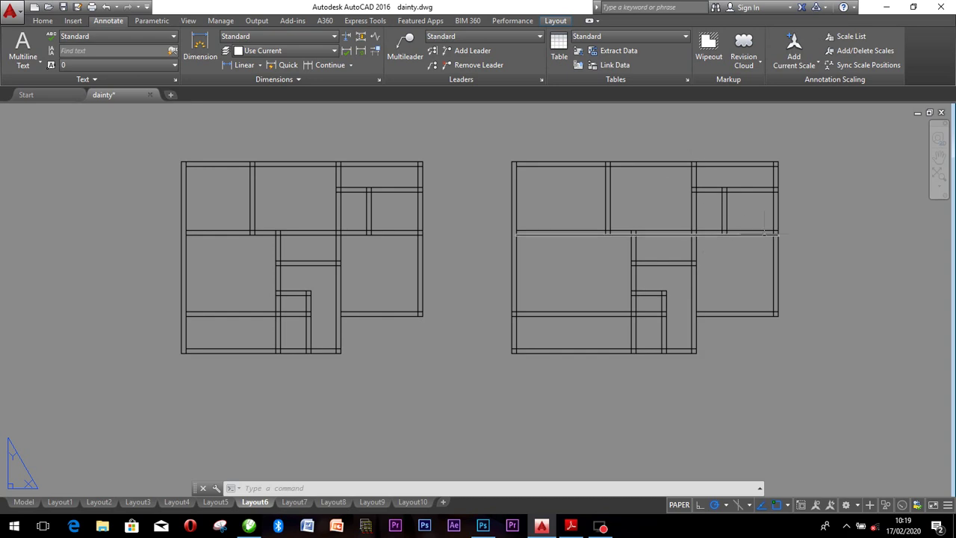
{"action": "left_click", "coordinate": [540, 526]}
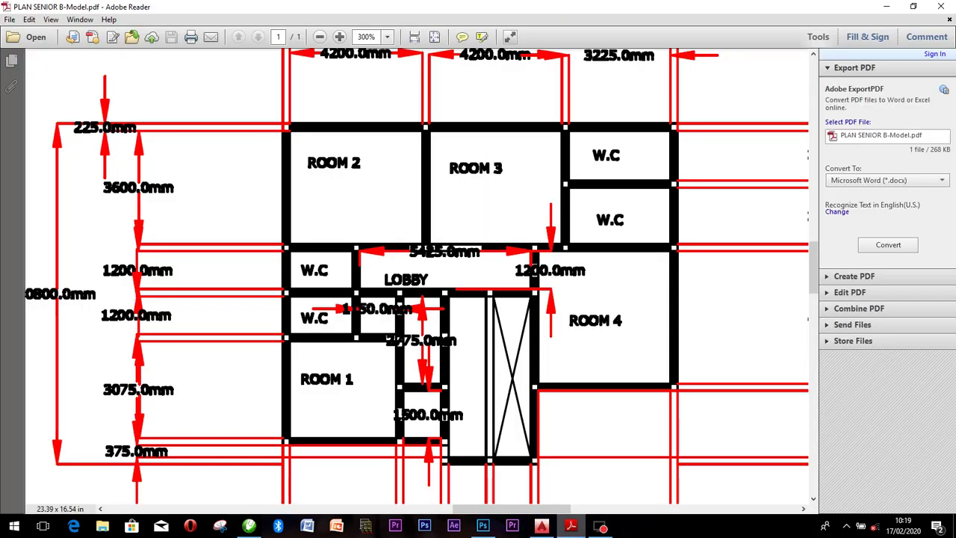
{"action": "mouse_move", "coordinate": [549, 531]}
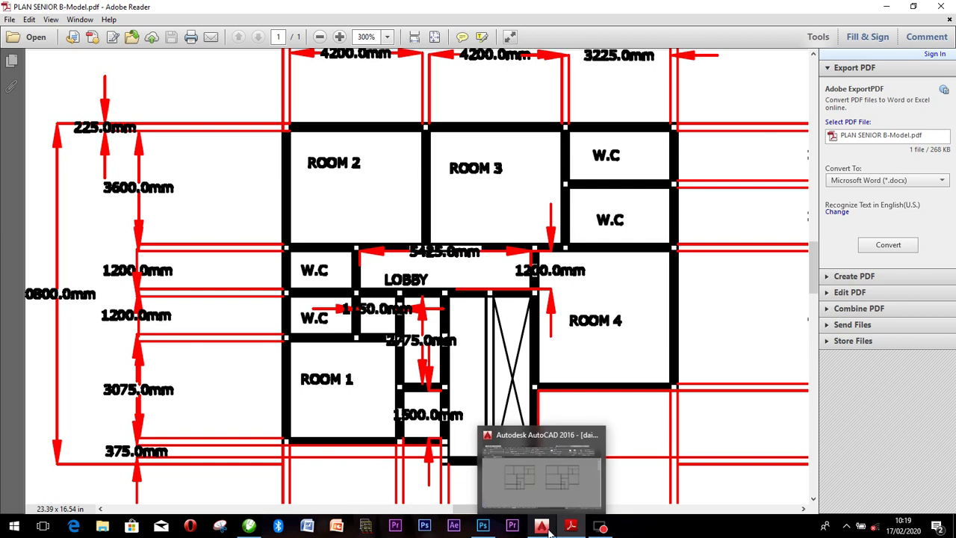
{"action": "left_click", "coordinate": [549, 529]}
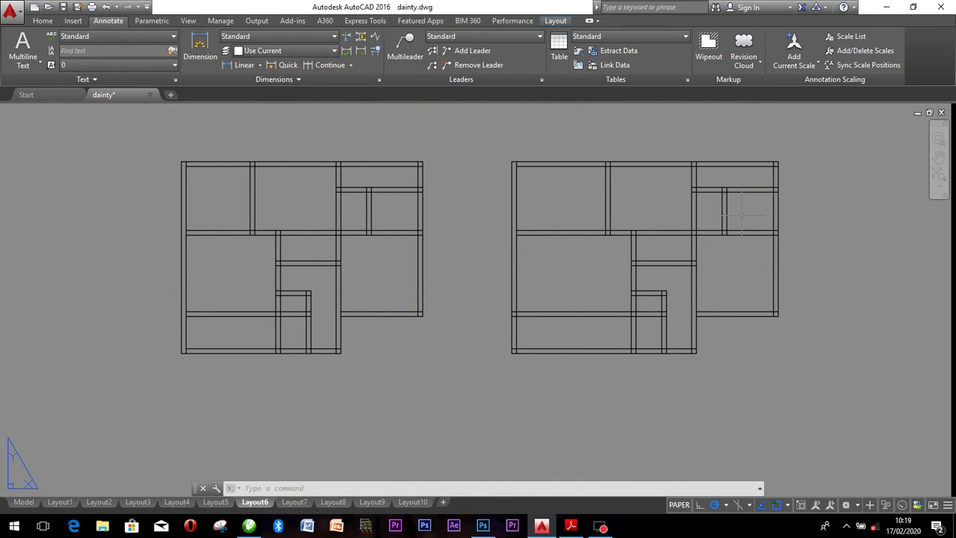
Review the first floor plan's bottom and top dimensions in Adobe Reader, and return to the copied plan in AutoCAD.
{"action": "left_click", "coordinate": [541, 529]}
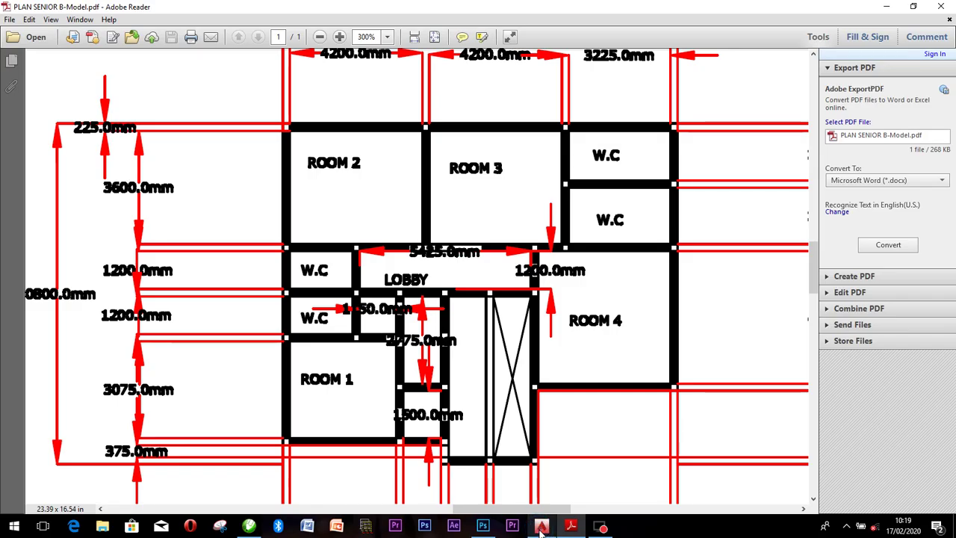
{"action": "left_click", "coordinate": [813, 497]}
{"action": "left_click", "coordinate": [812, 499]}
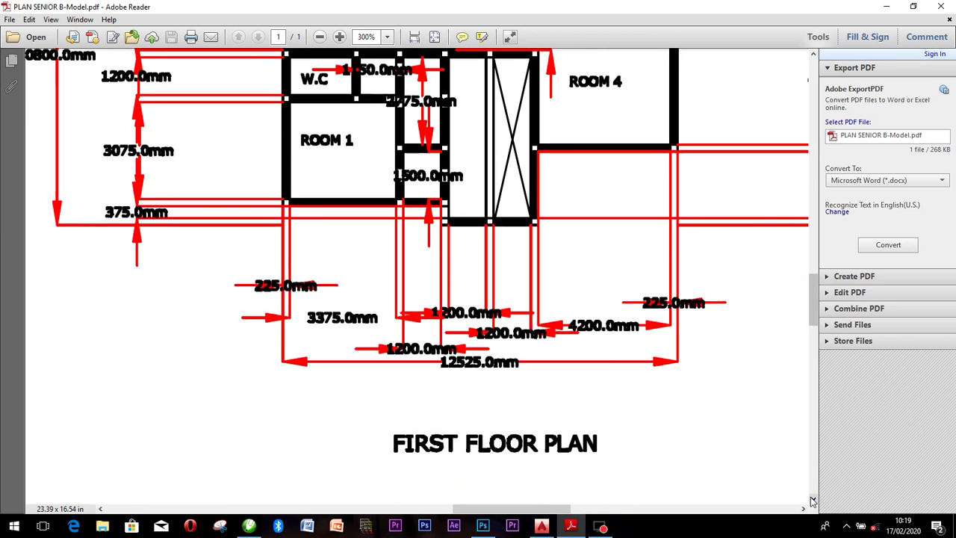
{"action": "left_click_drag", "start_coordinate": [814, 307], "coordinate": [814, 270]}
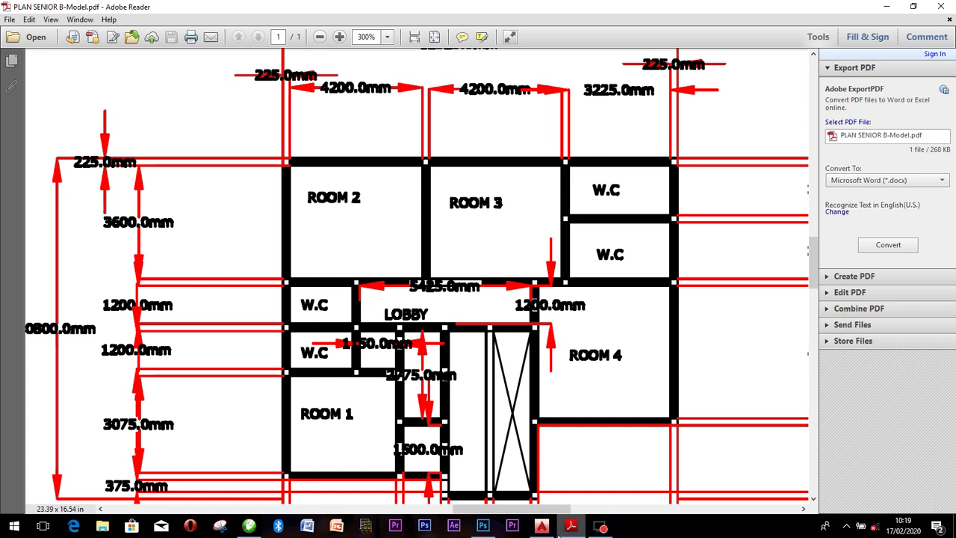
{"action": "mouse_move", "coordinate": [565, 530]}
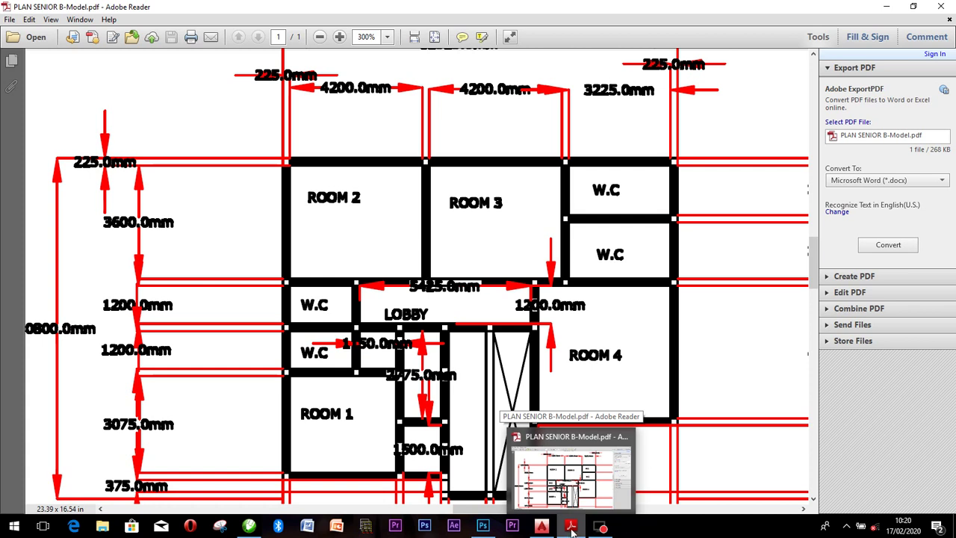
{"action": "left_click", "coordinate": [543, 526]}
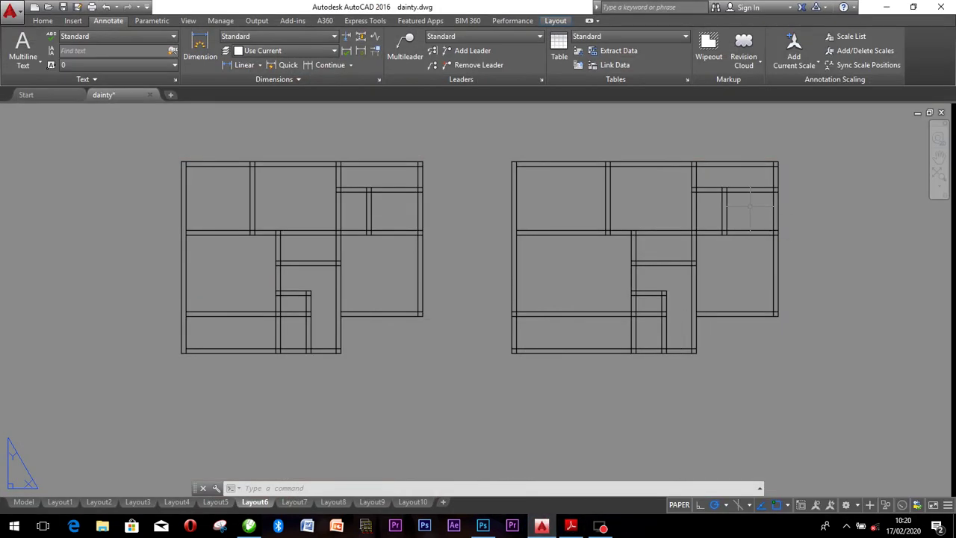
{"action": "scroll", "coordinate": [749, 207], "scroll_direction": "up", "scroll_amount": 2}
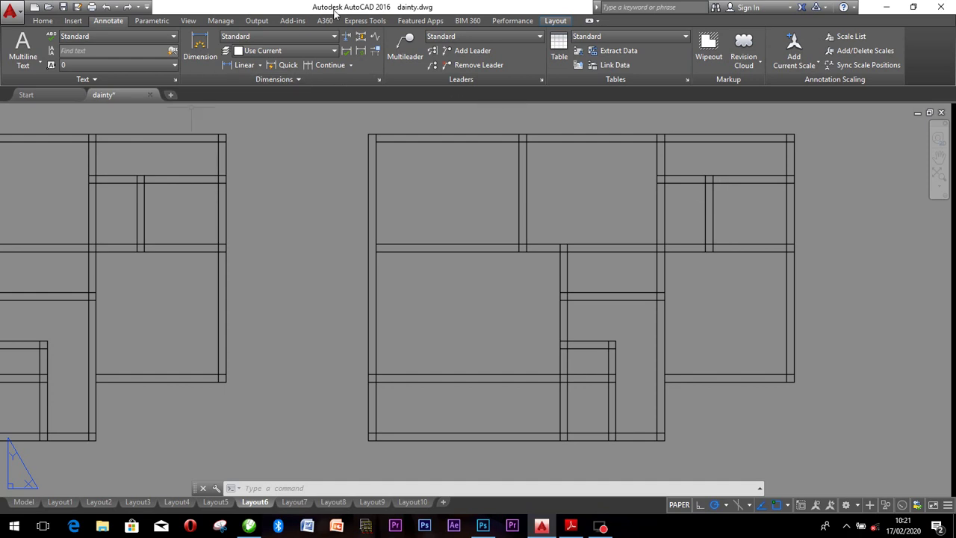
Add a vertical linear dimension to the inner height of the copied plan's upper-right room, placed outside its outer wall.
{"action": "left_click", "coordinate": [224, 65]}
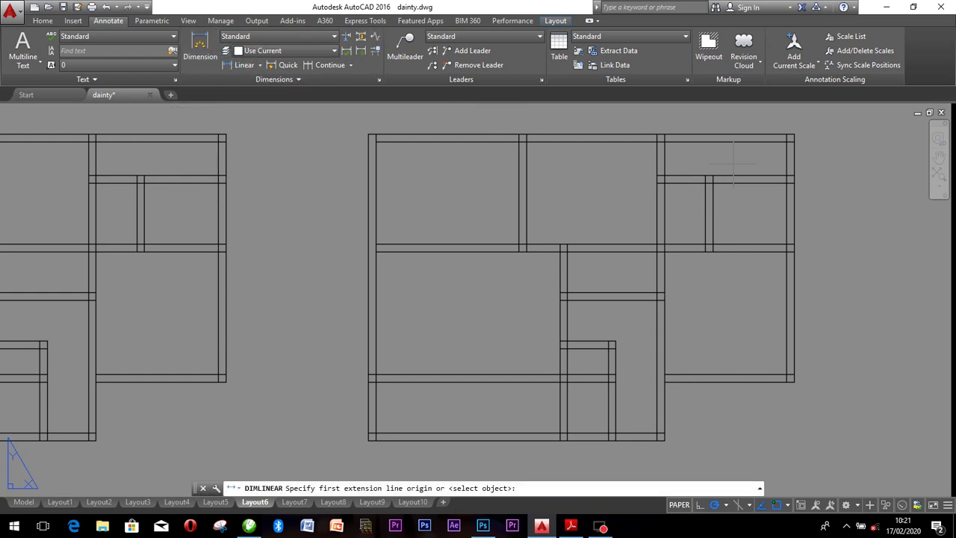
{"action": "left_click", "coordinate": [787, 141]}
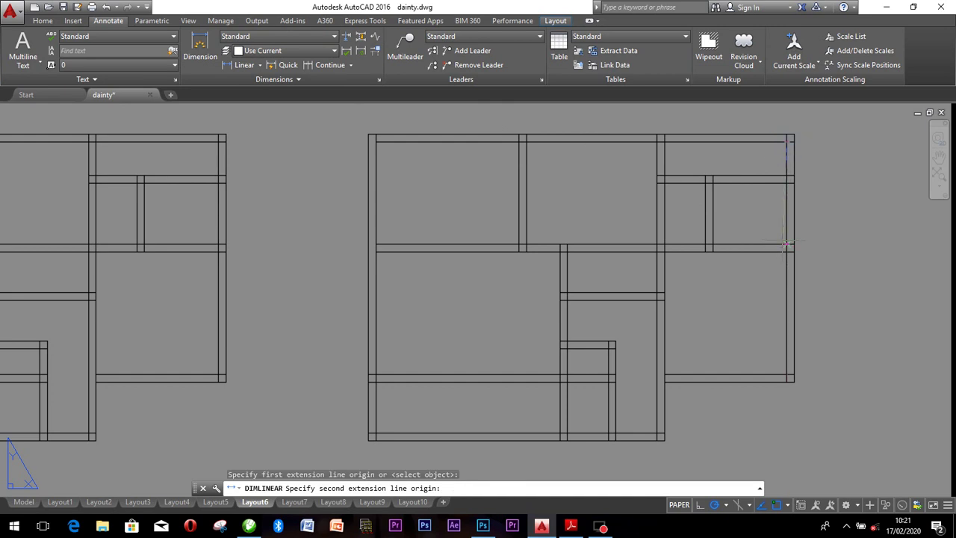
{"action": "left_click", "coordinate": [788, 244]}
{"action": "left_click", "coordinate": [836, 235]}
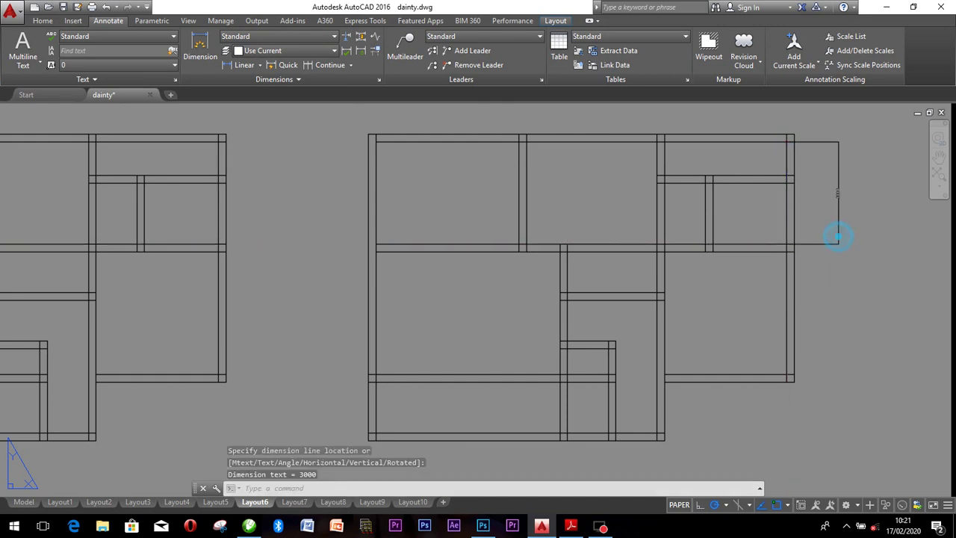
{"action": "scroll", "coordinate": [836, 235], "scroll_direction": "up", "scroll_amount": 4}
{"action": "scroll", "coordinate": [847, 191], "scroll_direction": "up", "scroll_amount": 2}
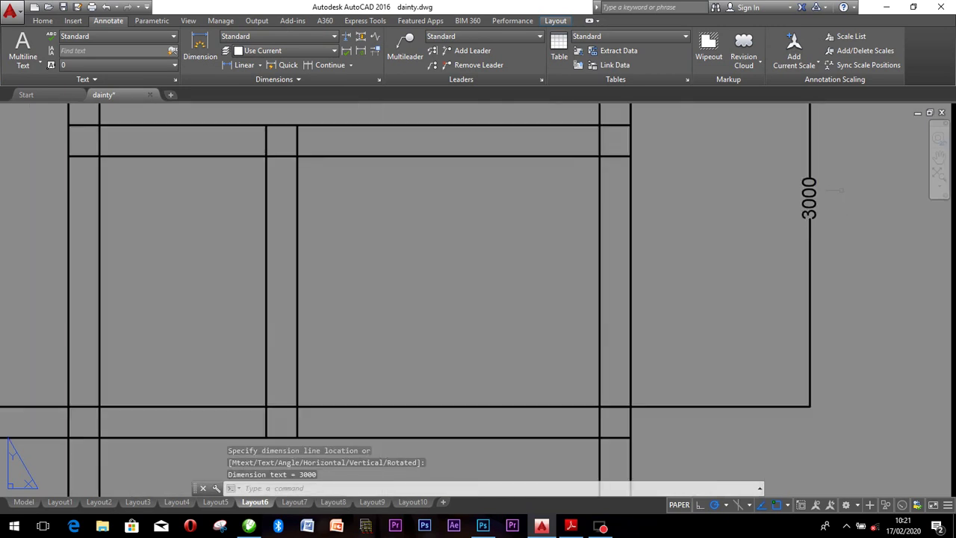
{"action": "scroll", "coordinate": [811, 206], "scroll_direction": "down", "scroll_amount": 6}
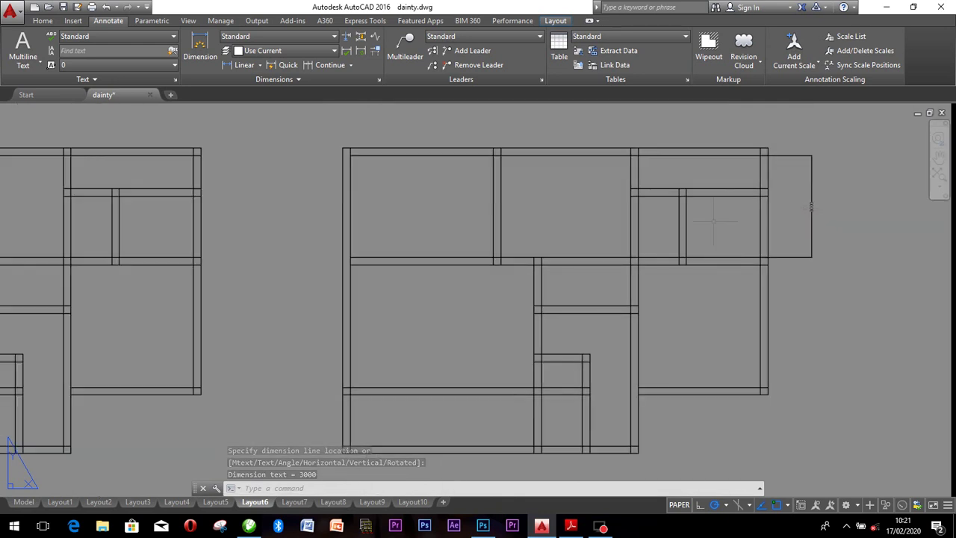
{"action": "scroll", "coordinate": [713, 221], "scroll_direction": "up", "scroll_amount": 2}
{"action": "scroll", "coordinate": [711, 221], "scroll_direction": "down", "scroll_amount": 2}
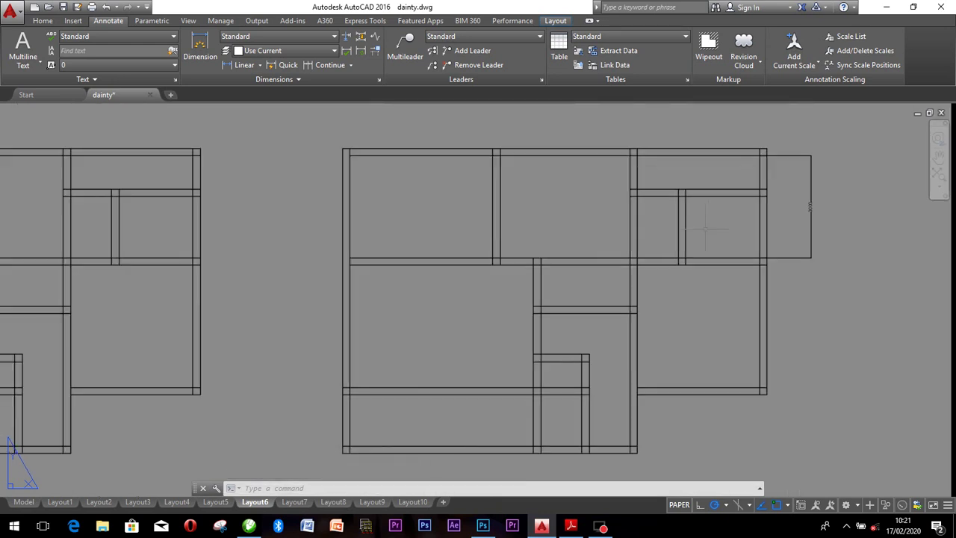
Check the W.C rooms in the Adobe Reader plan, and delete the old partition walls inside the upper-right room in AutoCAD.
{"action": "left_click", "coordinate": [571, 525]}
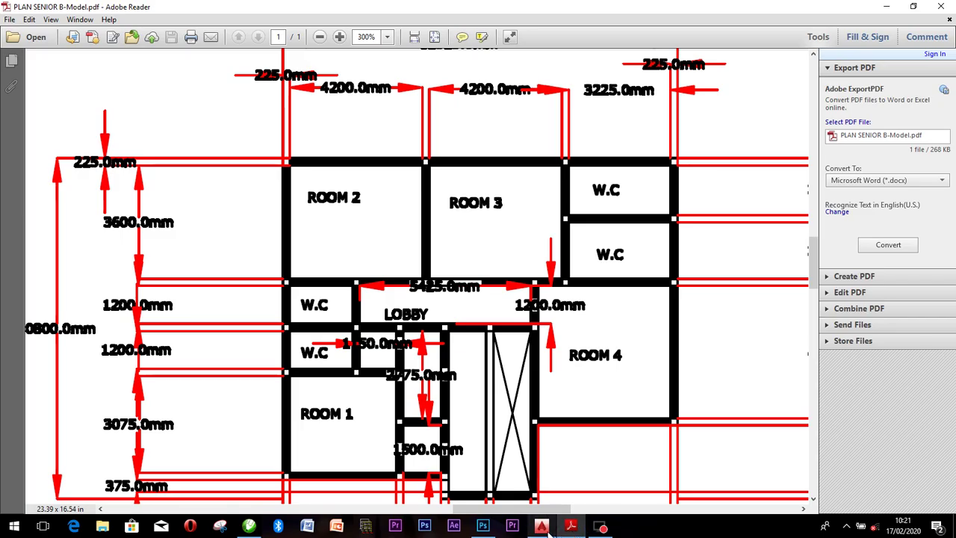
{"action": "left_click", "coordinate": [543, 527]}
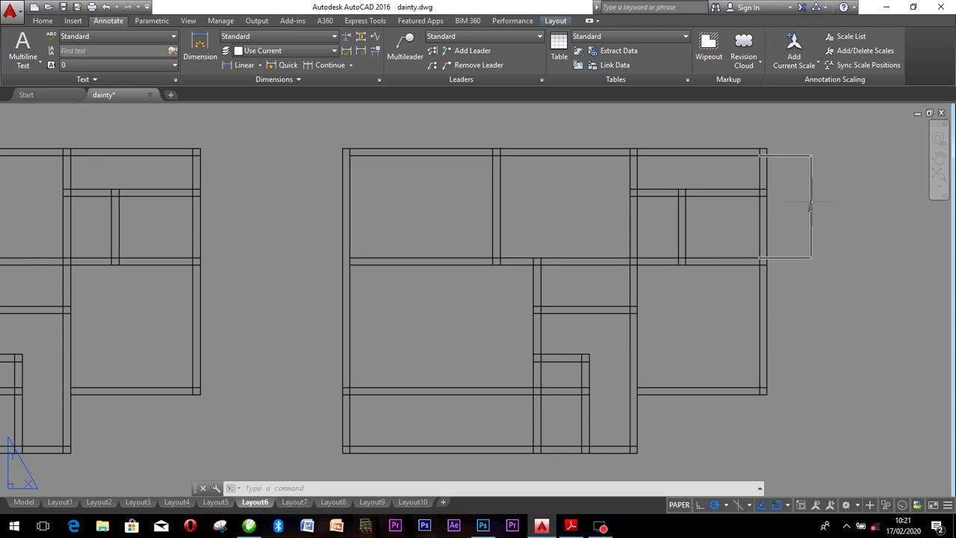
{"action": "left_click", "coordinate": [721, 237]}
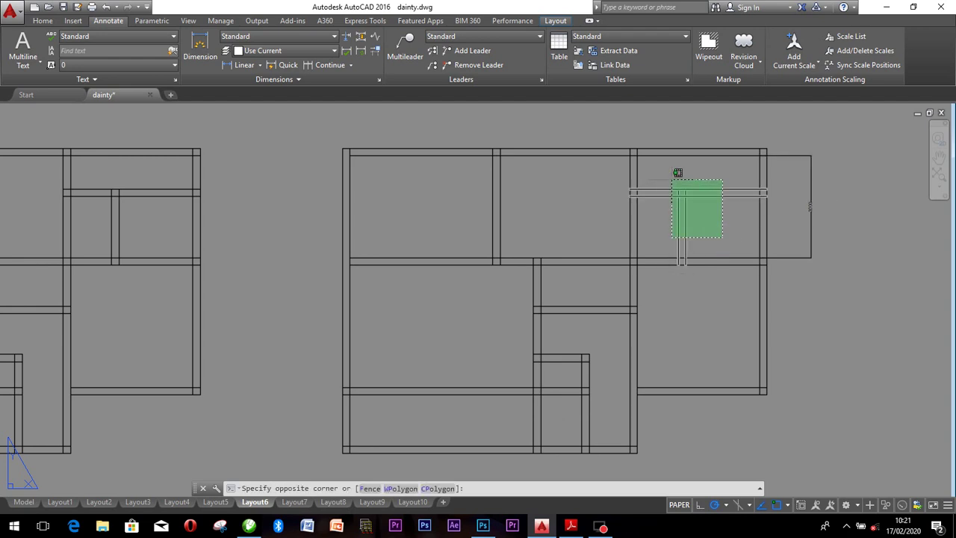
{"action": "left_click", "coordinate": [677, 173]}
{"action": "key", "text": "Delete"}
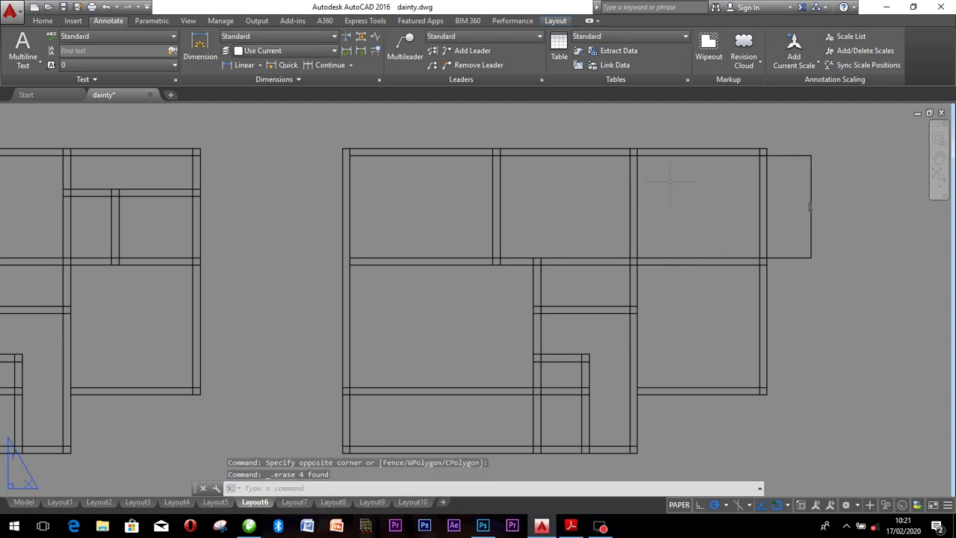
Try offsetting the top wall's inner line 1500 downward across the upper rooms, and delete the resulting line.
{"action": "left_click", "coordinate": [687, 155]}
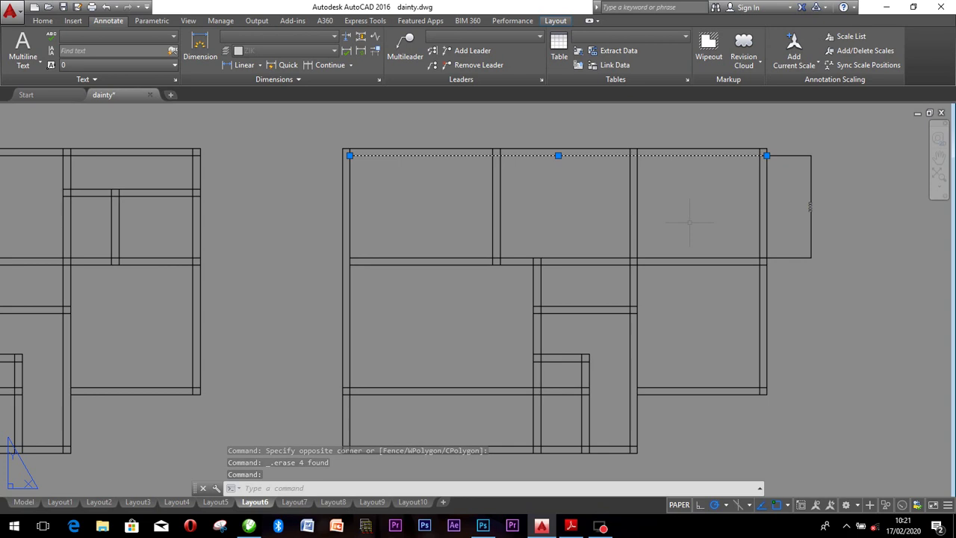
{"action": "type", "text": "o"}
{"action": "key", "text": "Return"}
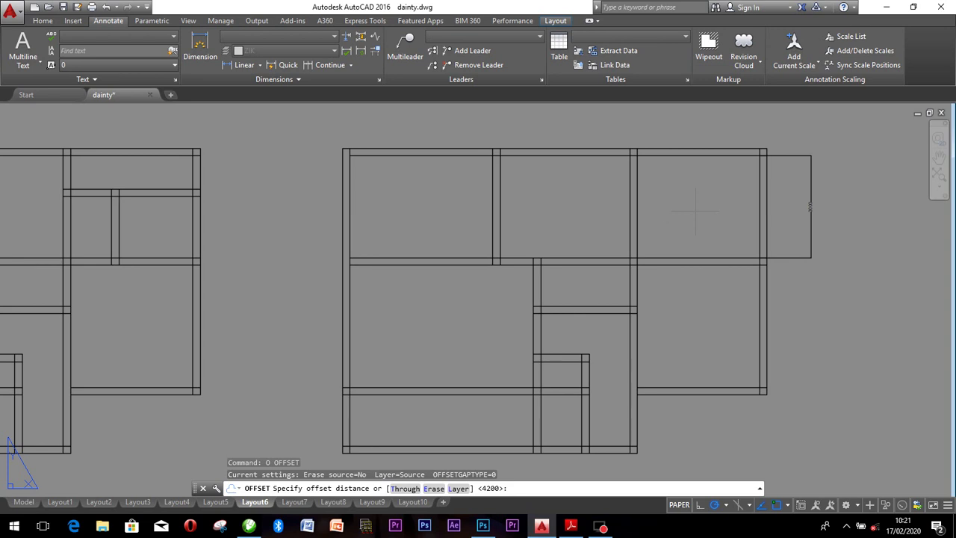
{"action": "type", "text": "1500"}
{"action": "key", "text": "Return"}
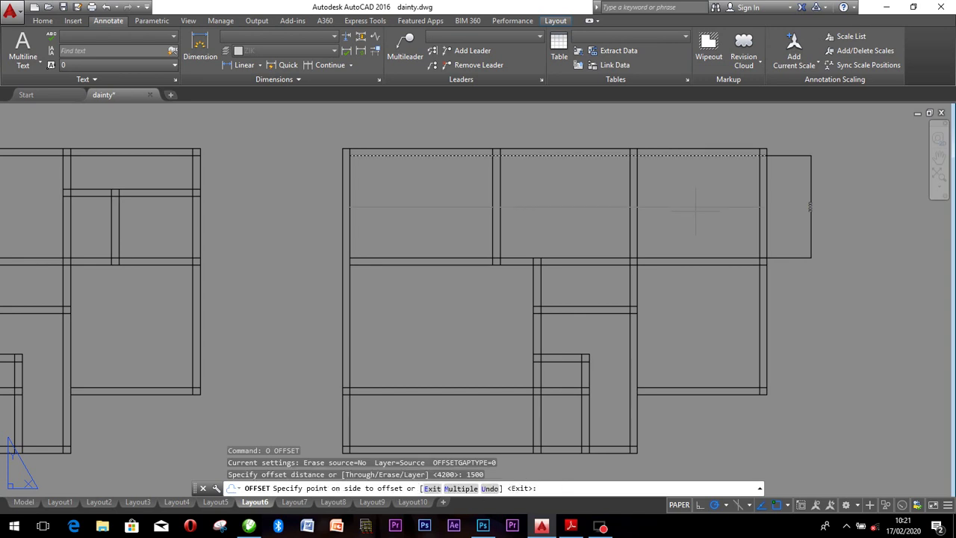
{"action": "left_click", "coordinate": [695, 210]}
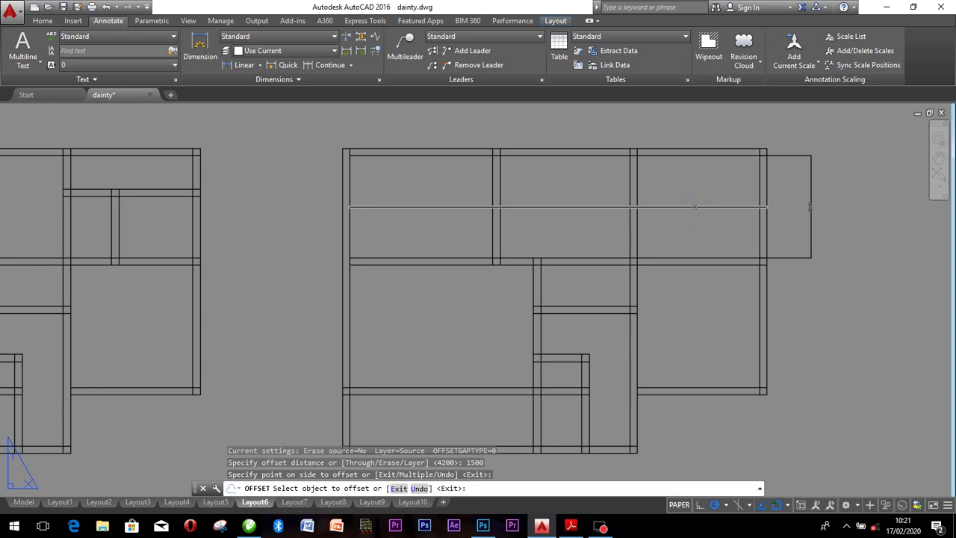
{"action": "scroll", "coordinate": [693, 207], "scroll_direction": "up", "scroll_amount": 4}
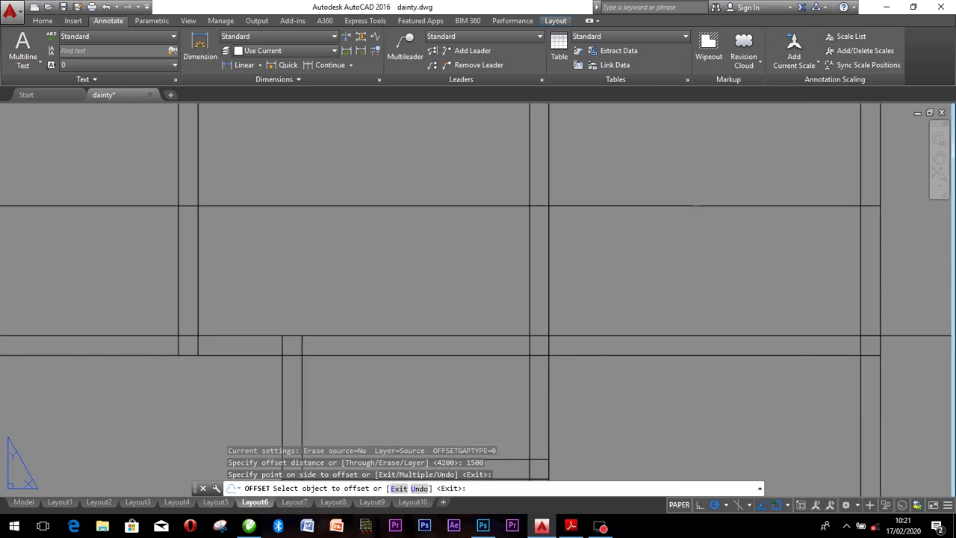
{"action": "scroll", "coordinate": [696, 206], "scroll_direction": "down", "scroll_amount": 4}
{"action": "middle_click_drag", "start_coordinate": [704, 207], "coordinate": [680, 222]}
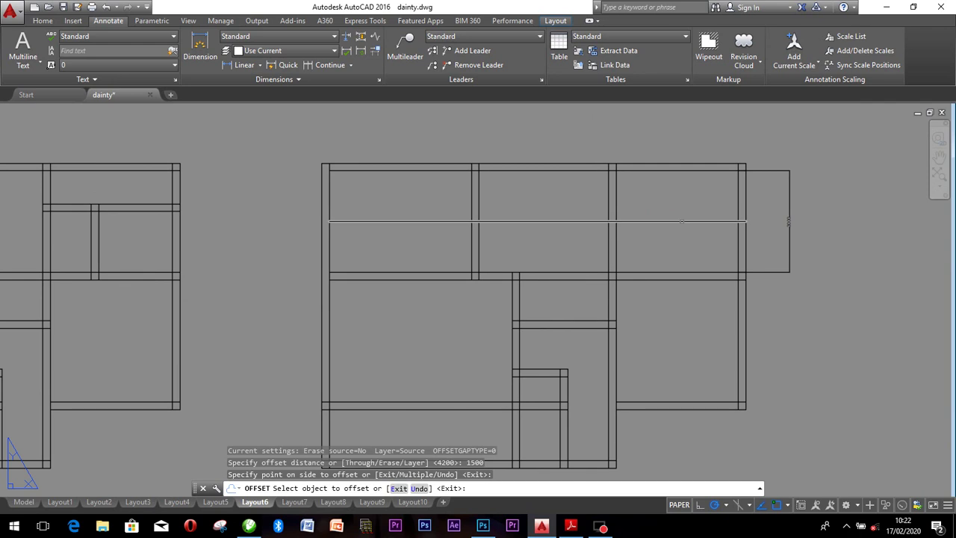
{"action": "key", "text": "Escape"}
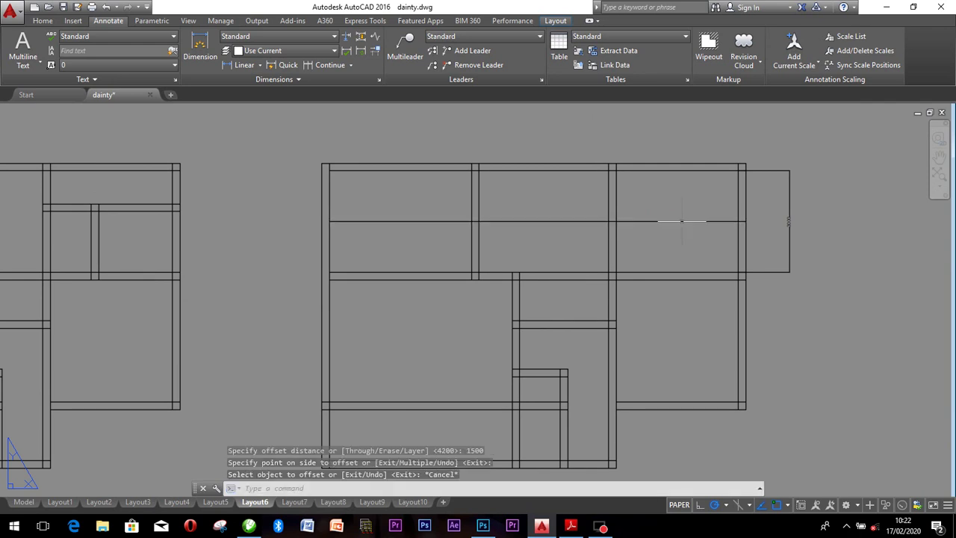
{"action": "left_click", "coordinate": [681, 221]}
{"action": "key", "text": "Delete"}
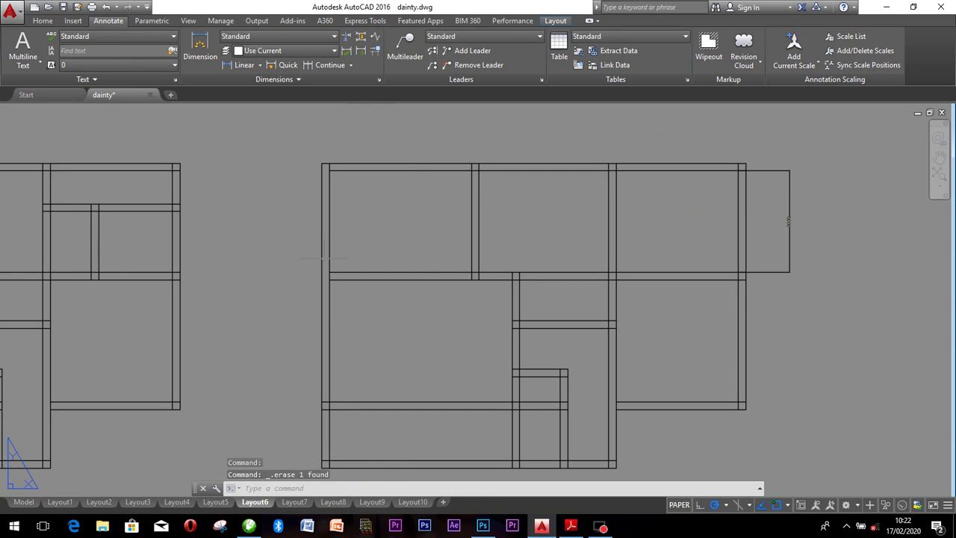
{"action": "type", "text": "L"}
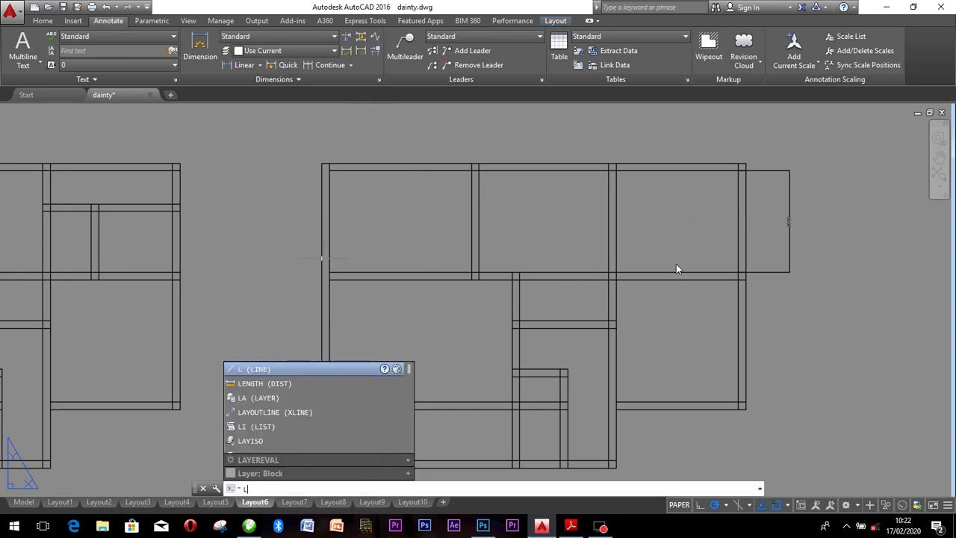
{"action": "key", "text": "Return"}
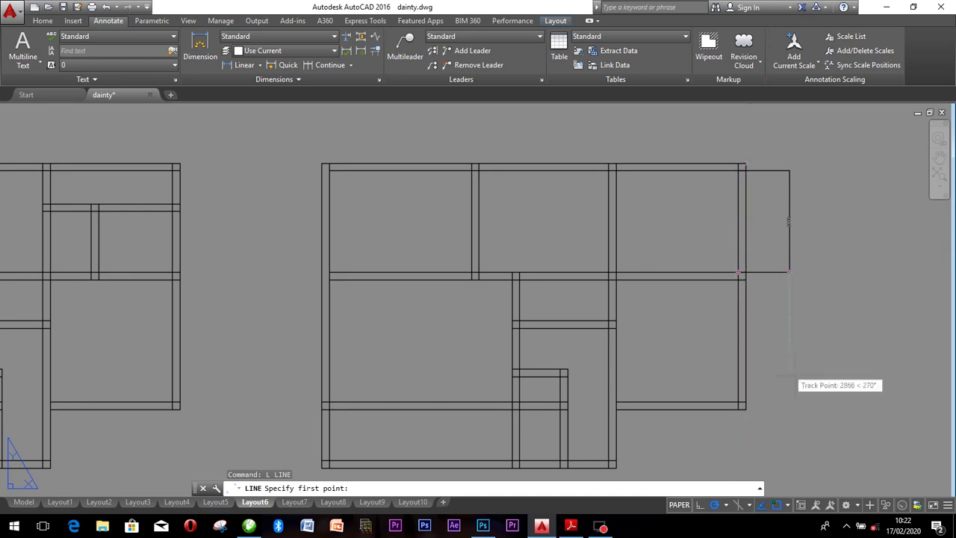
{"action": "left_click", "coordinate": [786, 506]}
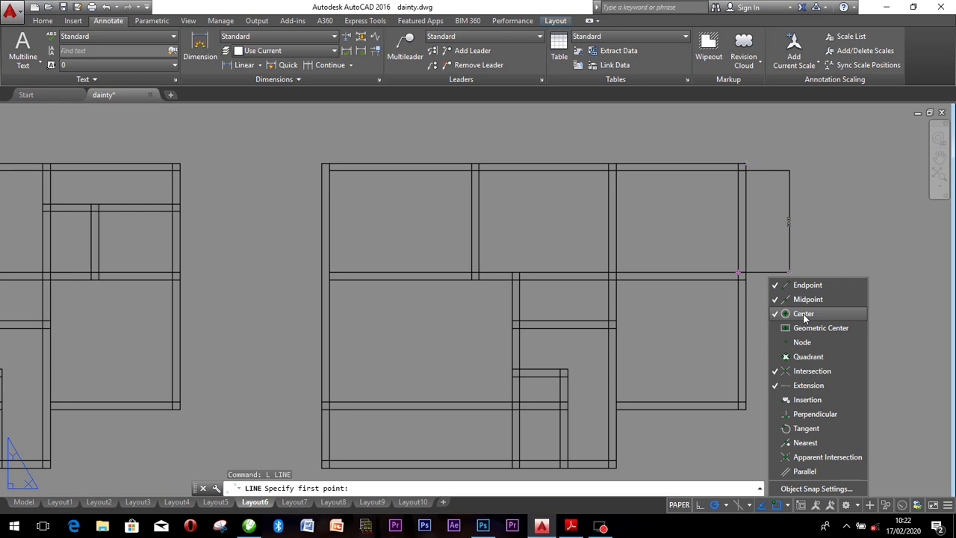
{"action": "left_click", "coordinate": [738, 210]}
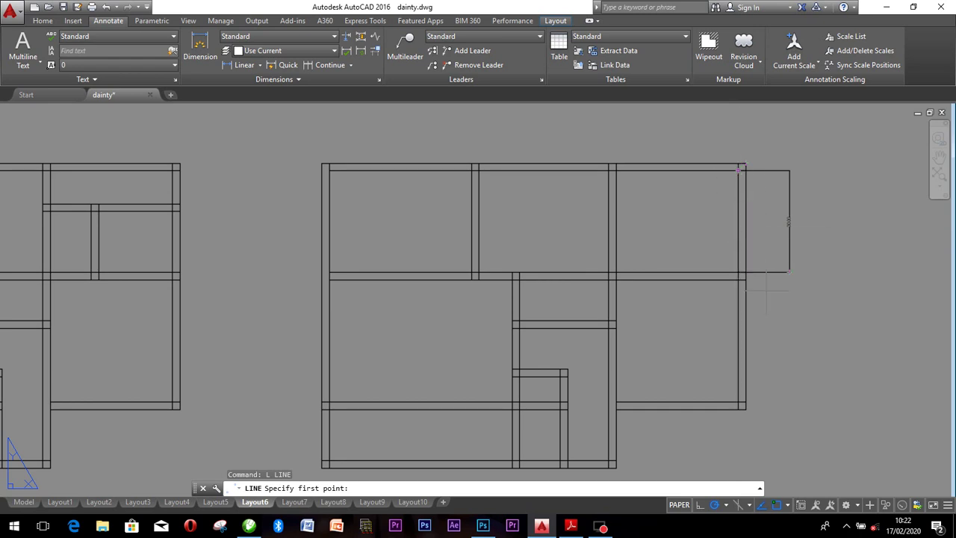
{"action": "key", "text": "Escape"}
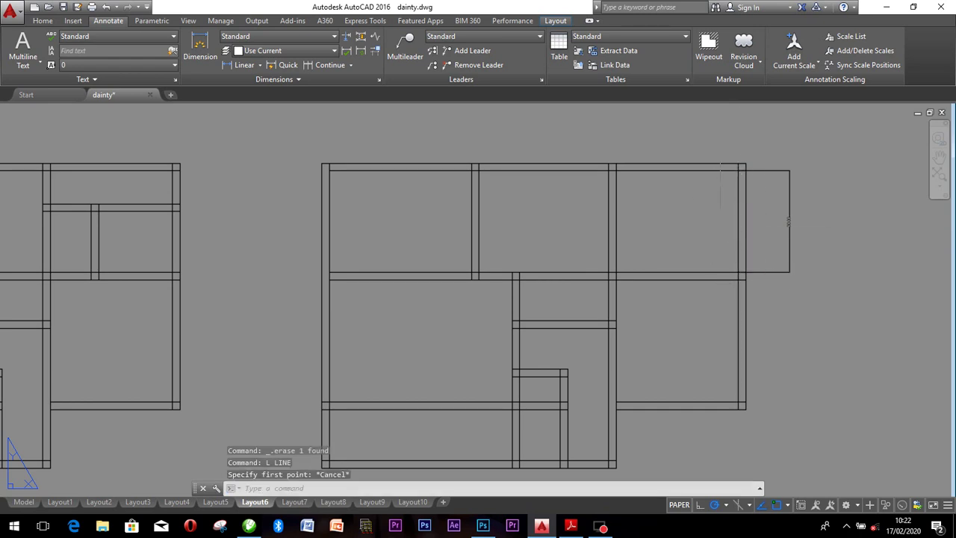
Offset the top wall's inner line 1500 downward as the centre line of the partition between the two W.C rooms.
{"action": "left_click", "coordinate": [706, 170]}
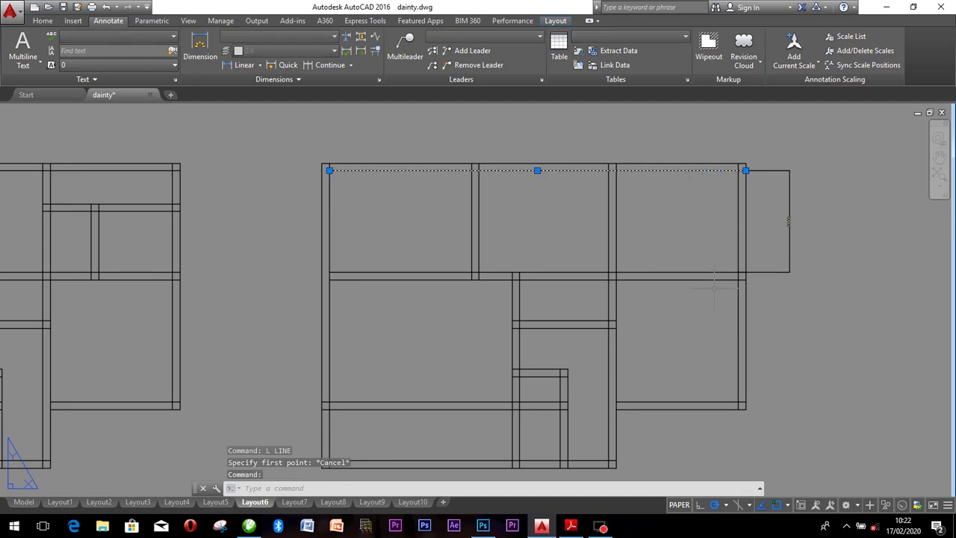
{"action": "type", "text": "o"}
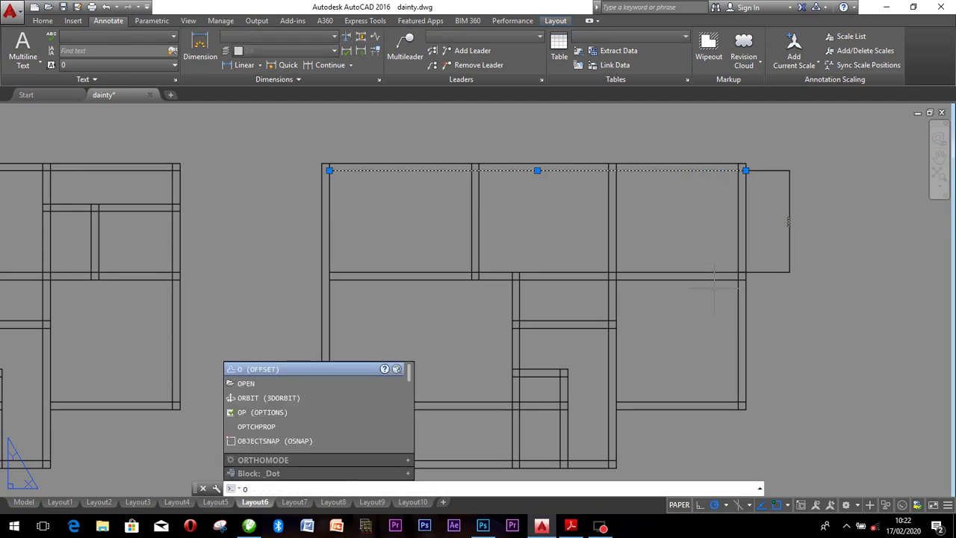
{"action": "key", "text": "Return"}
{"action": "type", "text": "1500"}
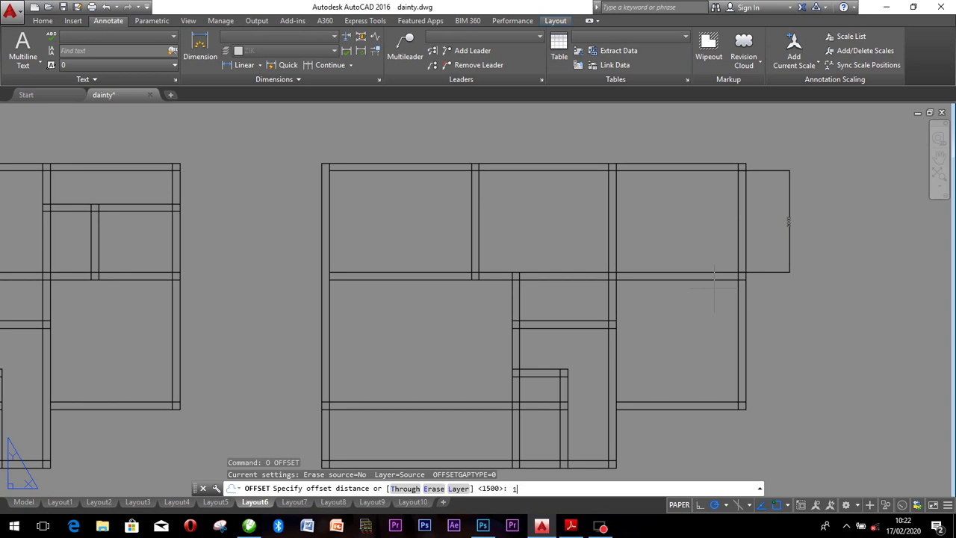
{"action": "key", "text": "Return"}
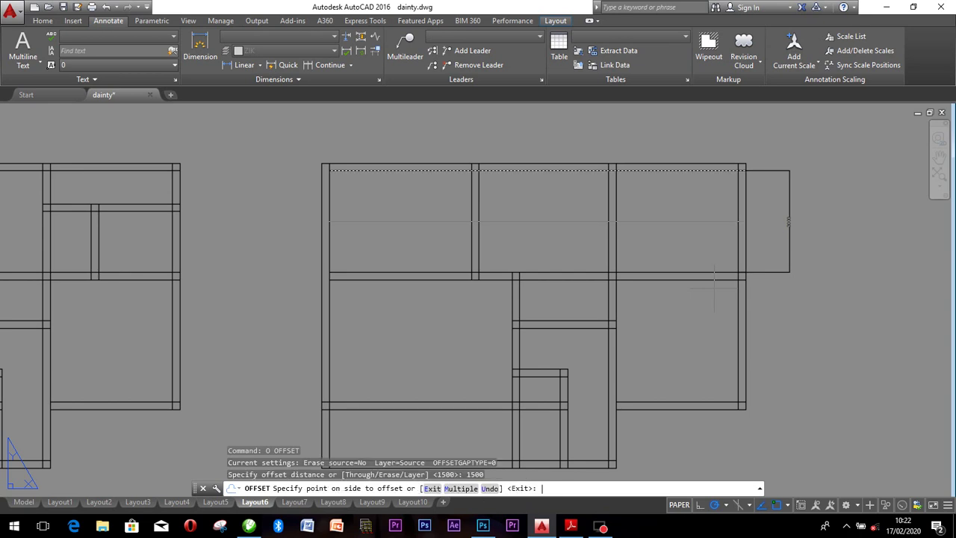
{"action": "left_click", "coordinate": [693, 249]}
{"action": "scroll", "coordinate": [695, 246], "scroll_direction": "up", "scroll_amount": 3}
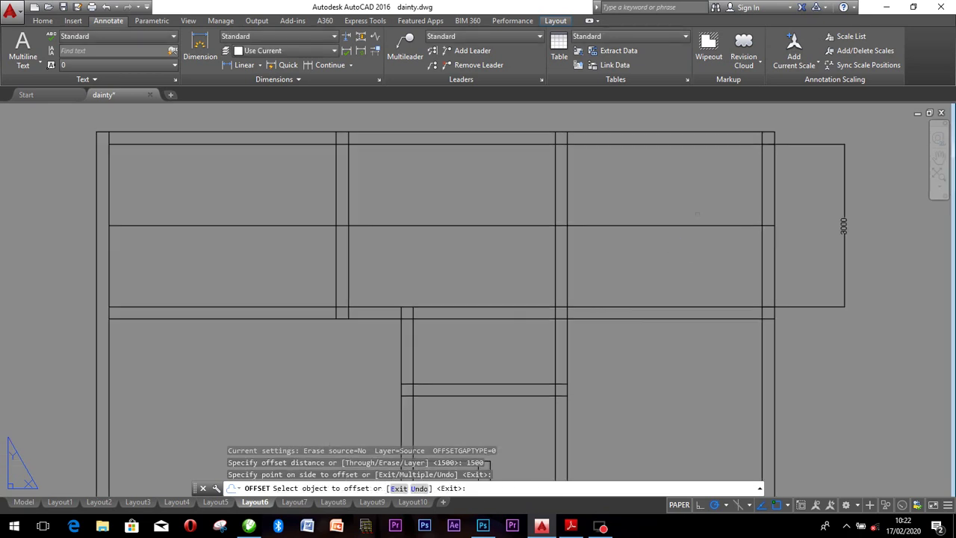
{"action": "scroll", "coordinate": [705, 233], "scroll_direction": "down", "scroll_amount": 1}
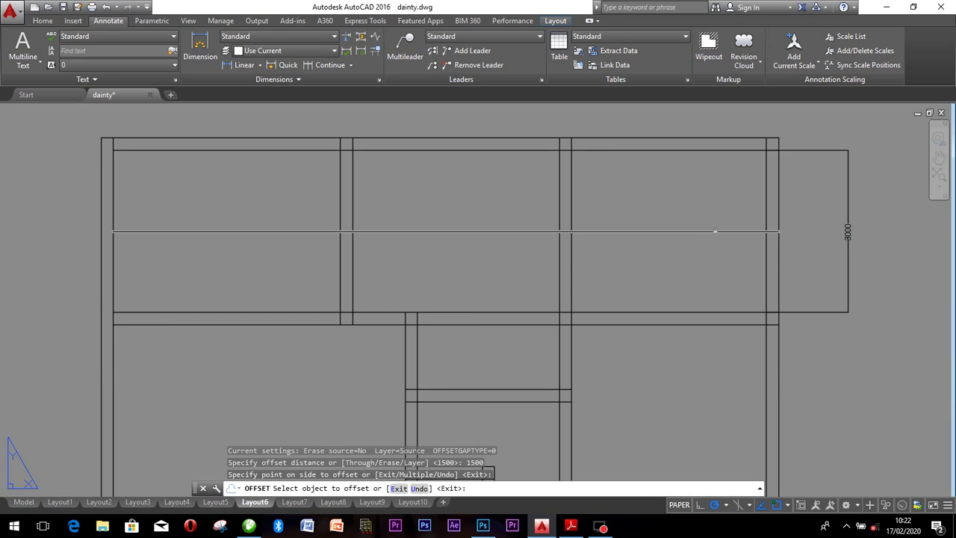
{"action": "scroll", "coordinate": [716, 231], "scroll_direction": "up", "scroll_amount": 2}
{"action": "left_click", "coordinate": [715, 231]}
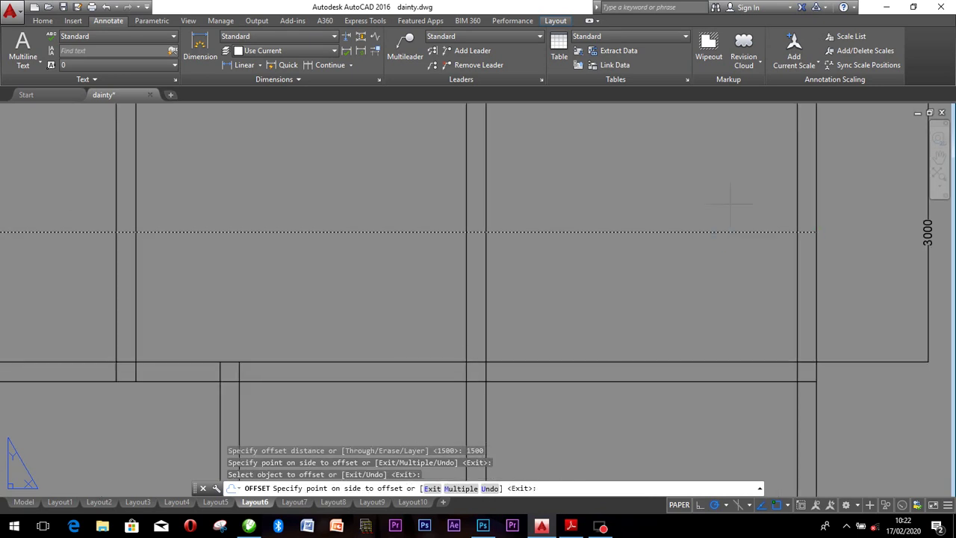
{"action": "key", "text": "Escape"}
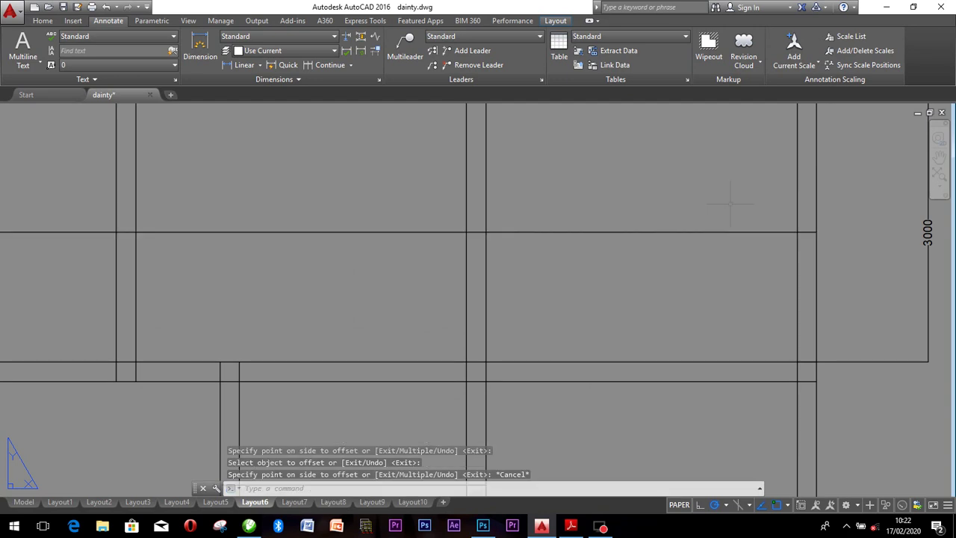
Offset the partition's centre line by half the wall thickness both below and above to form the two wall faces.
{"action": "left_click", "coordinate": [720, 231]}
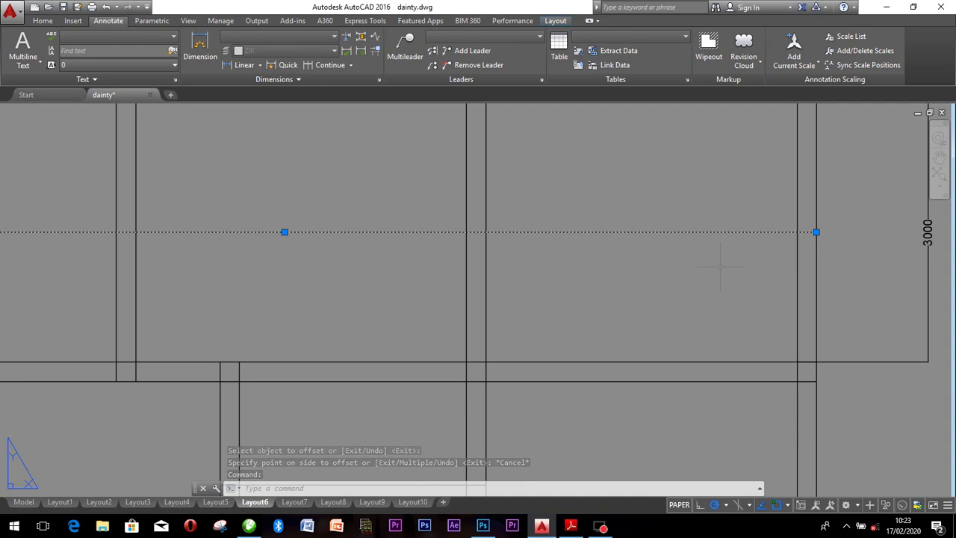
{"action": "type", "text": "o"}
{"action": "key", "text": "Return"}
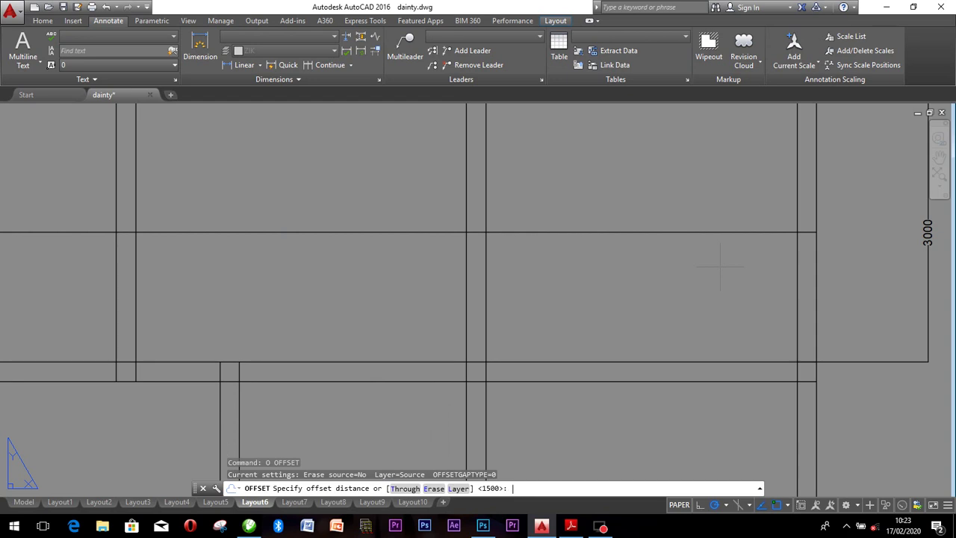
{"action": "type", "text": "1"}
{"action": "type", "text": "1"}
{"action": "type", "text": "4"}
{"action": "type", "text": "5"}
{"action": "key", "text": "Return"}
{"action": "left_click", "coordinate": [718, 265]}
{"action": "left_click", "coordinate": [715, 231]}
{"action": "left_click", "coordinate": [718, 220]}
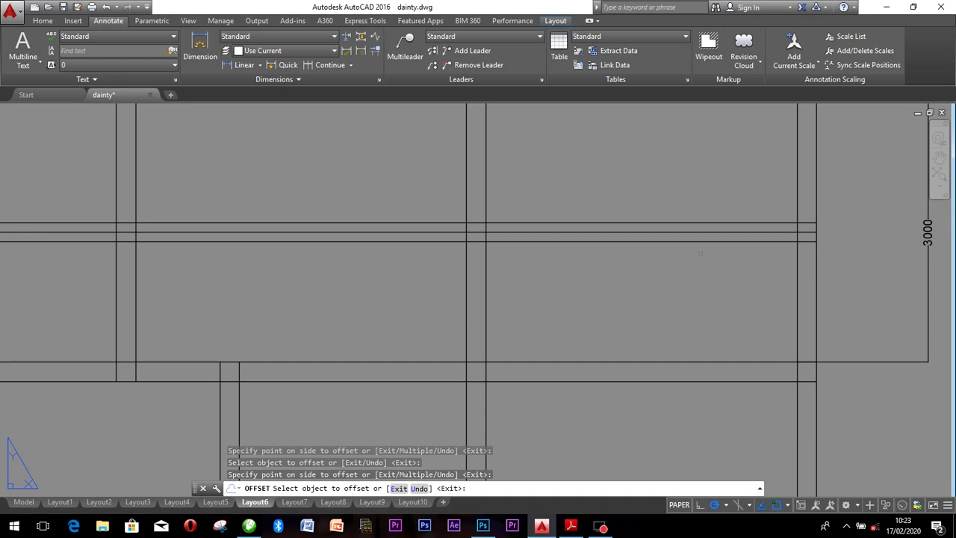
{"action": "key", "text": "Escape"}
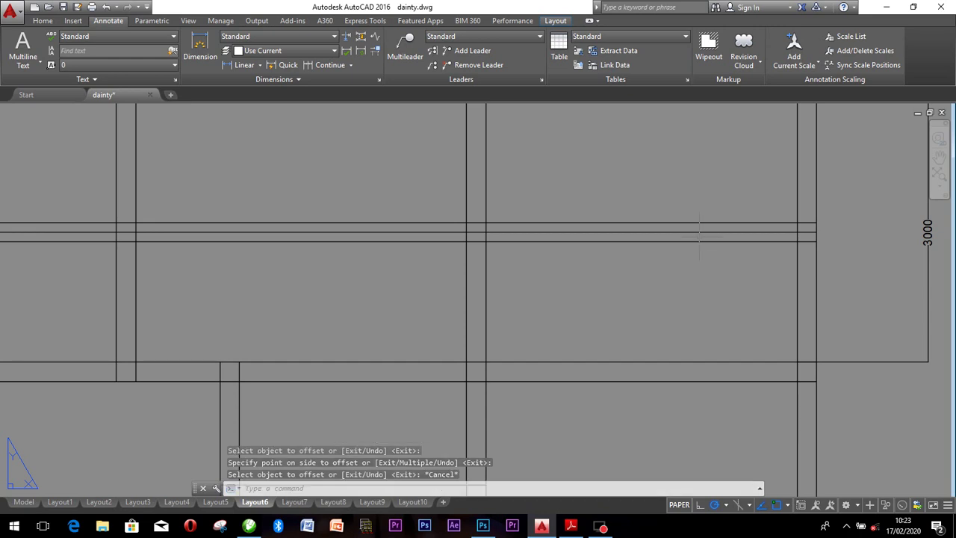
Delete the centre line of the W.C partition and check the distance between its two wall faces with a linear dimension.
{"action": "left_click", "coordinate": [699, 232]}
{"action": "key", "text": "Delete"}
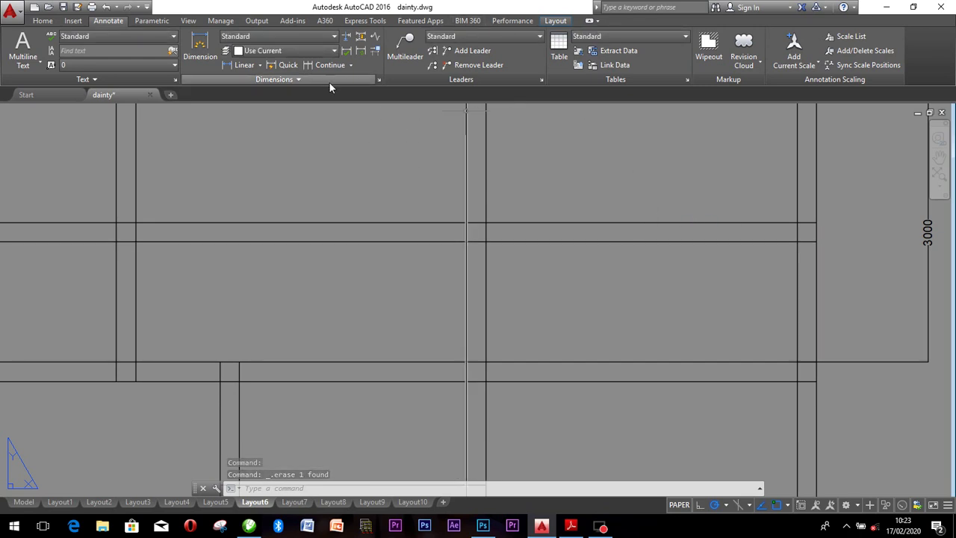
{"action": "left_click", "coordinate": [244, 65]}
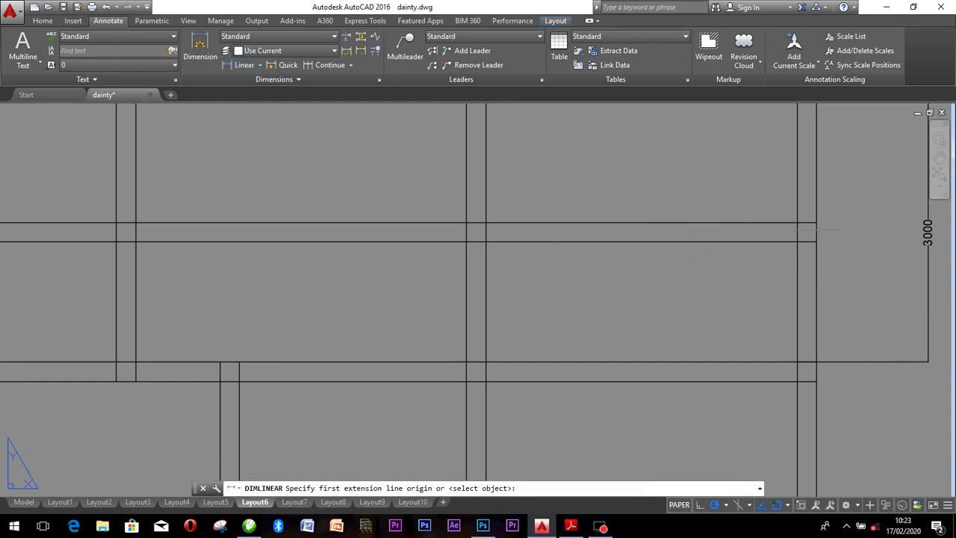
{"action": "left_click", "coordinate": [796, 221]}
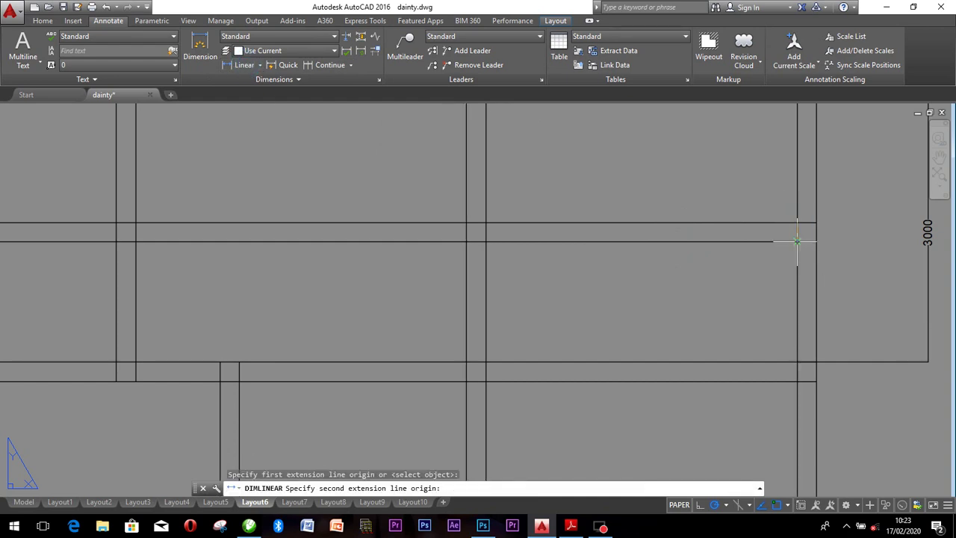
{"action": "left_click", "coordinate": [797, 240]}
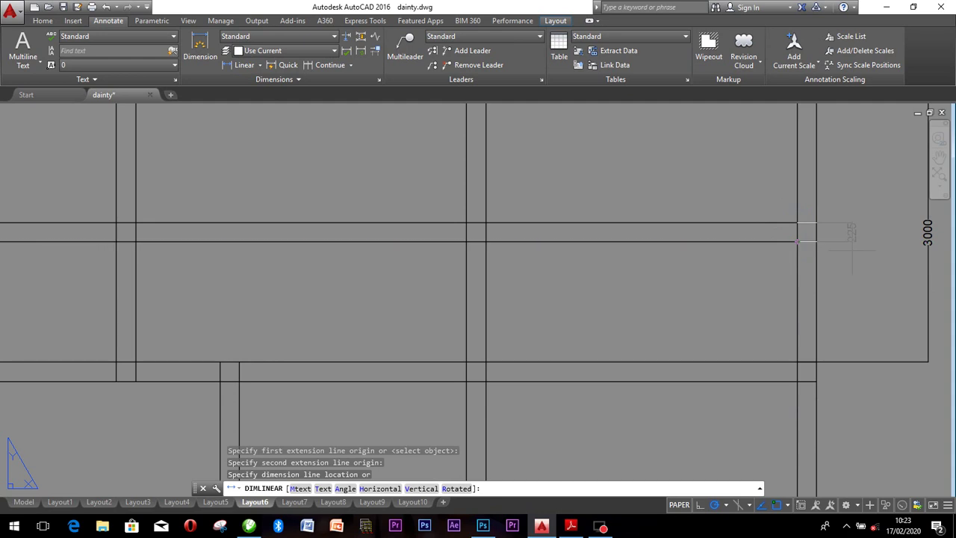
{"action": "key", "text": "Escape"}
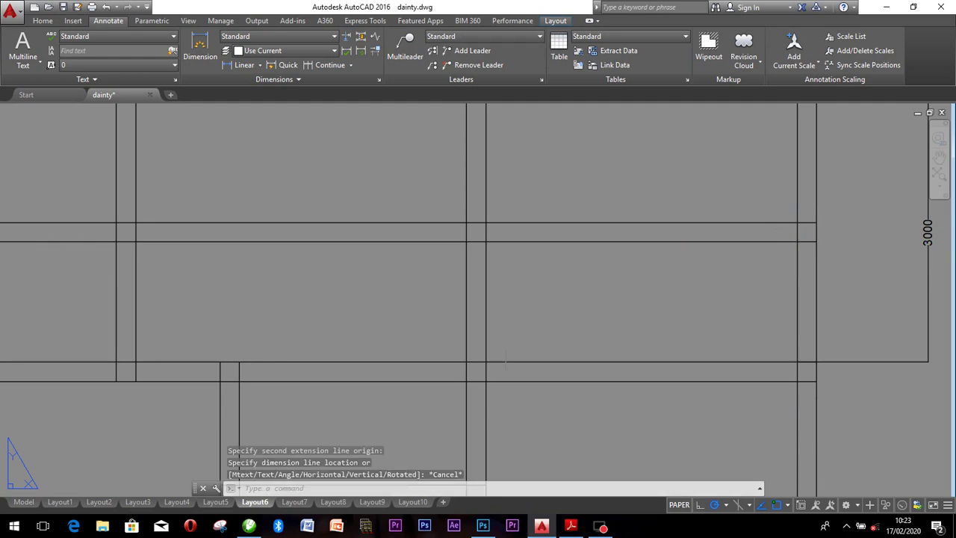
{"action": "type", "text": "TR"}
{"action": "key", "text": "Return"}
{"action": "key", "text": "Return"}
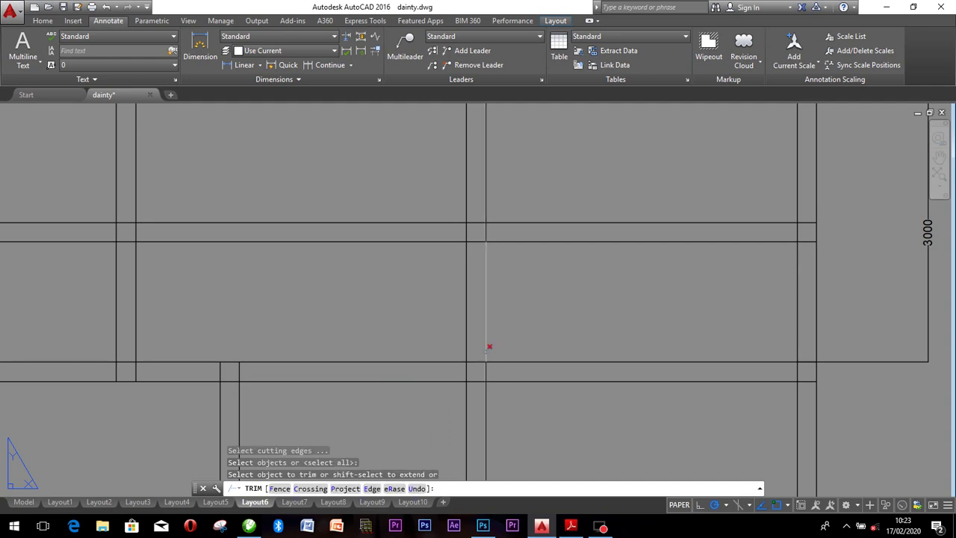
{"action": "left_click_drag", "start_coordinate": [417, 223], "coordinate": [419, 260]}
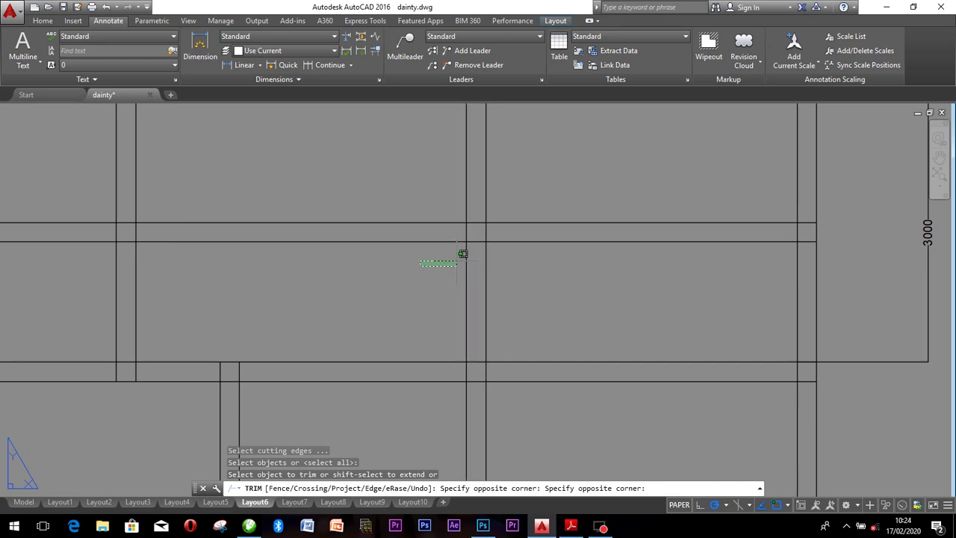
{"action": "left_click", "coordinate": [463, 254]}
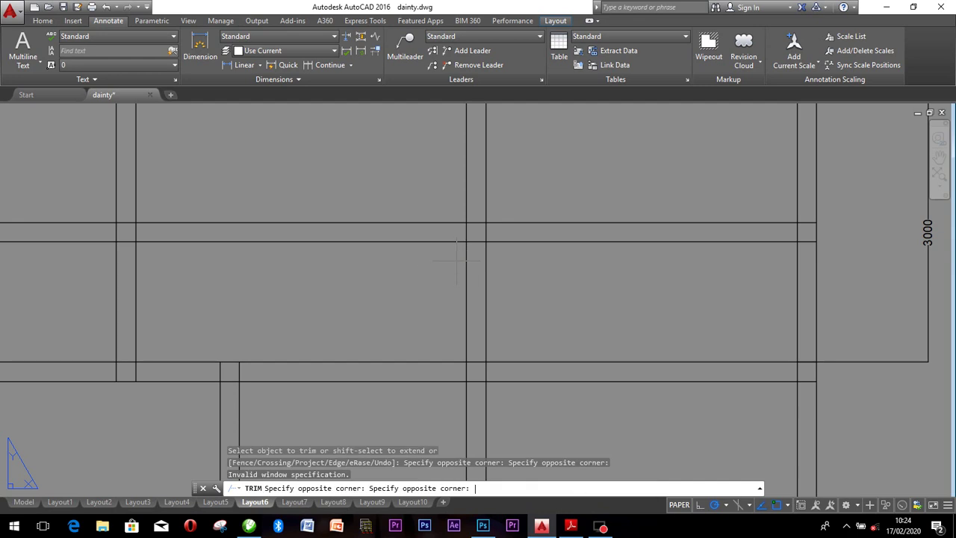
{"action": "left_click", "coordinate": [482, 240]}
{"action": "key", "text": "Escape"}
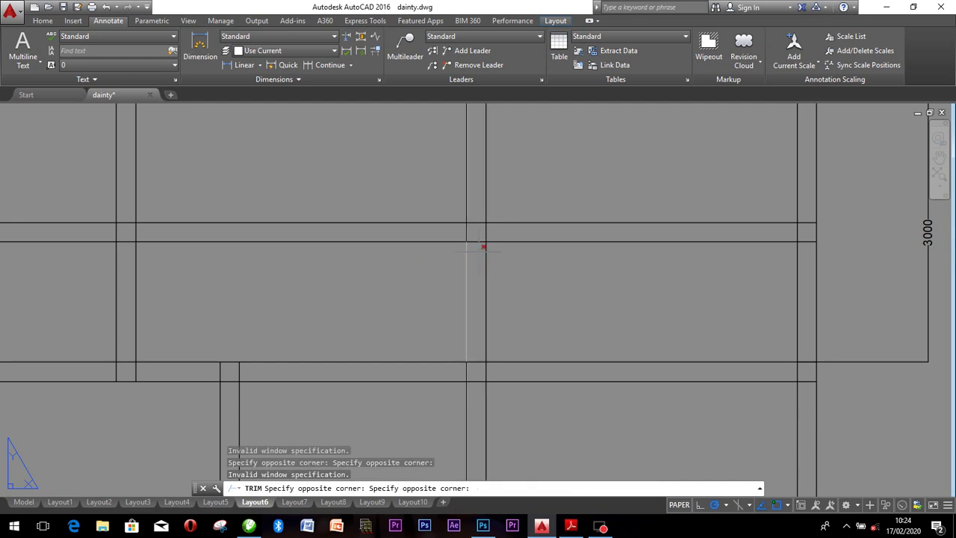
Trim the two partition lines where they cross the W.C rooms' inner vertical wall, and delete the leftover segments beyond it.
{"action": "key", "text": "Return"}
{"action": "key", "text": "Return"}
{"action": "left_click", "coordinate": [480, 252]}
{"action": "left_click", "coordinate": [478, 213]}
{"action": "left_click", "coordinate": [431, 219]}
{"action": "left_click", "coordinate": [417, 204]}
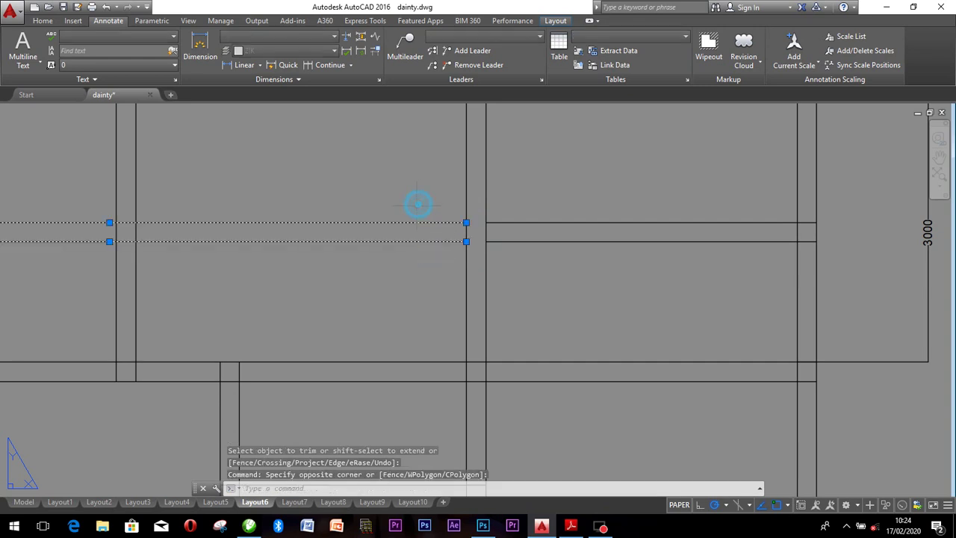
{"action": "key", "text": "Delete"}
Delete the 3000 dimension beside the upper-right room of the first floor plan.
{"action": "scroll", "coordinate": [703, 238], "scroll_direction": "down", "scroll_amount": 6}
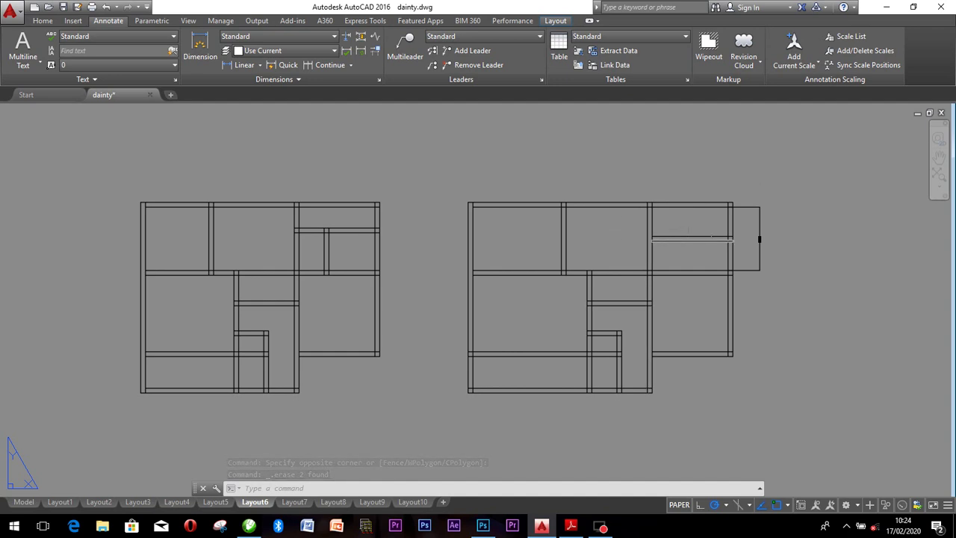
{"action": "scroll", "coordinate": [701, 238], "scroll_direction": "up", "scroll_amount": 2}
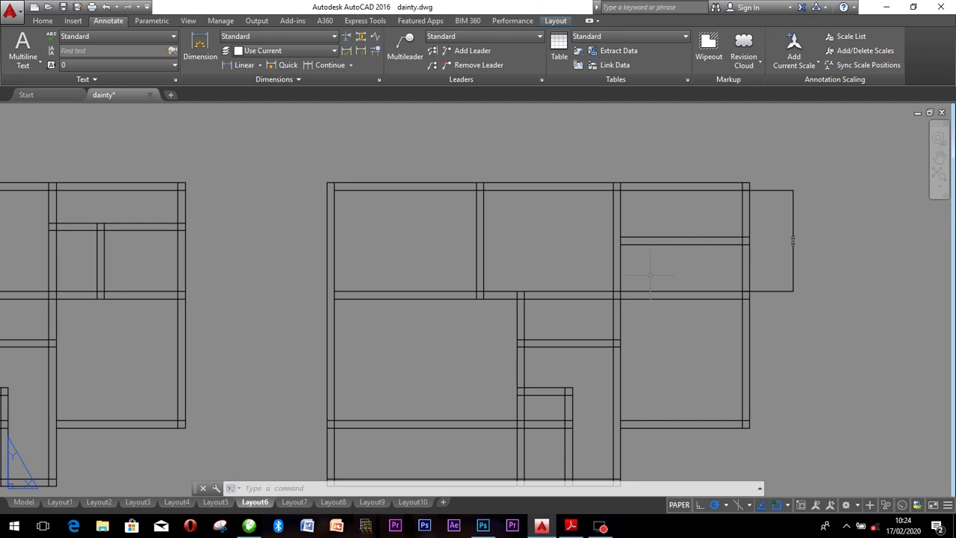
{"action": "left_click", "coordinate": [831, 301]}
{"action": "left_click", "coordinate": [791, 233]}
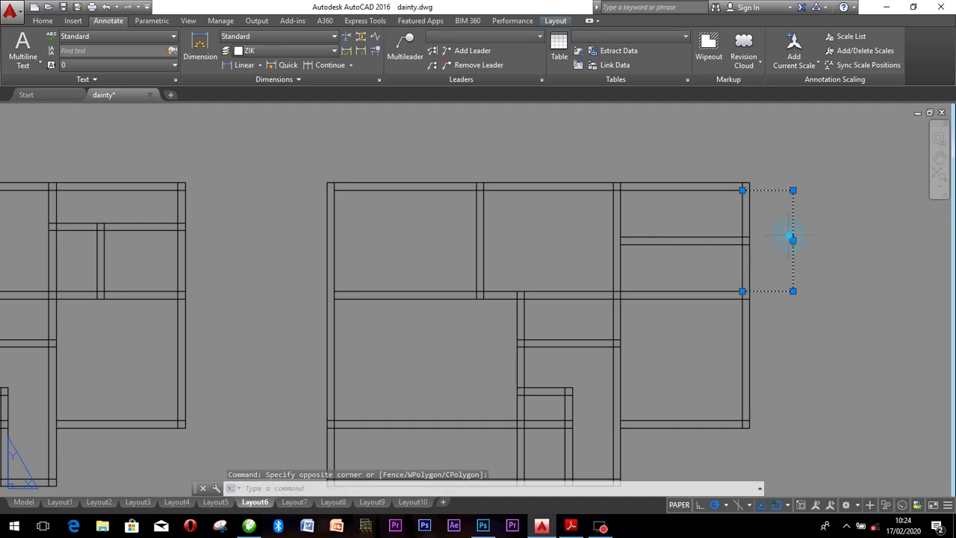
{"action": "key", "text": "Delete"}
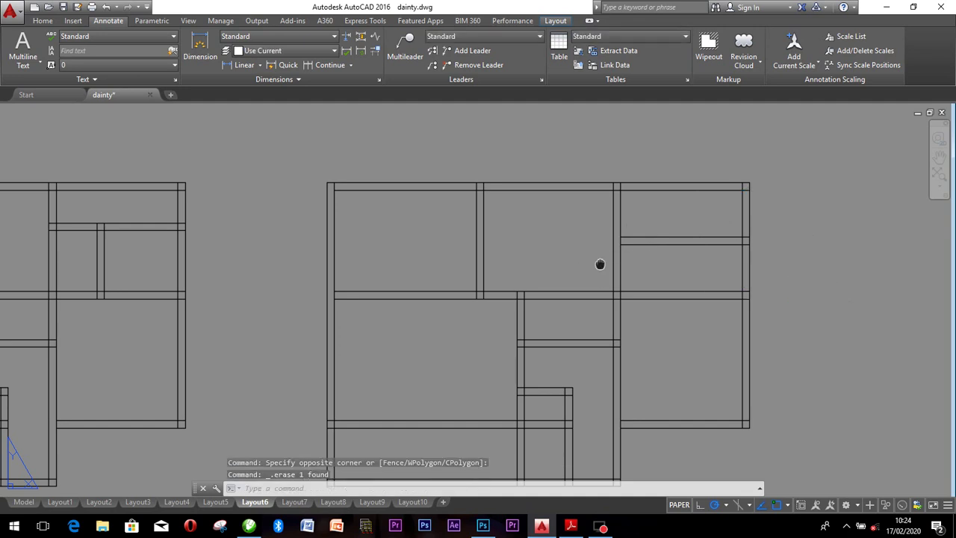
Compare the upper-right partition walls of the ground floor plan with those of the first floor plan.
{"action": "scroll", "coordinate": [600, 267], "scroll_direction": "up", "scroll_amount": 2}
{"action": "scroll", "coordinate": [712, 266], "scroll_direction": "down", "scroll_amount": 4}
{"action": "middle_click_drag", "start_coordinate": [582, 240], "coordinate": [595, 241]}
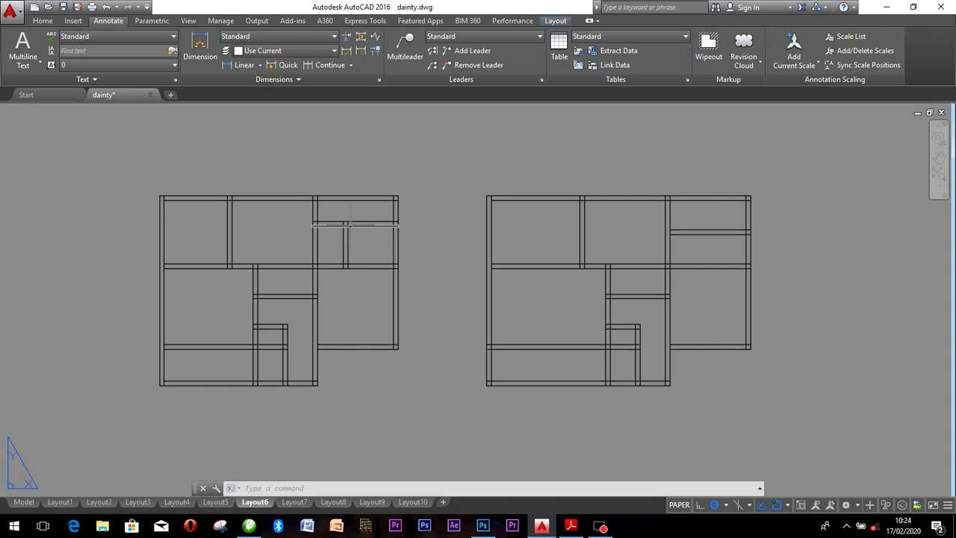
{"action": "scroll", "coordinate": [346, 224], "scroll_direction": "up", "scroll_amount": 2}
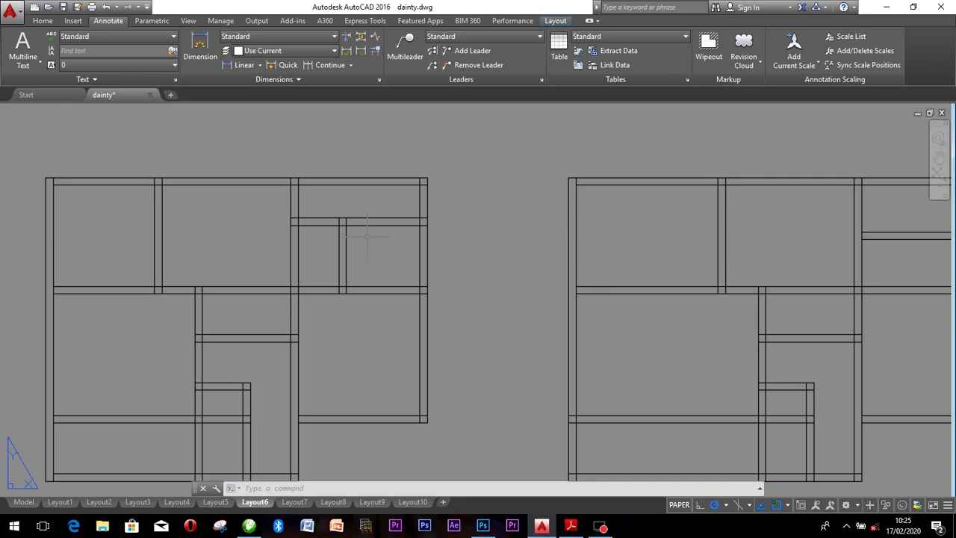
{"action": "scroll", "coordinate": [368, 227], "scroll_direction": "down", "scroll_amount": 2}
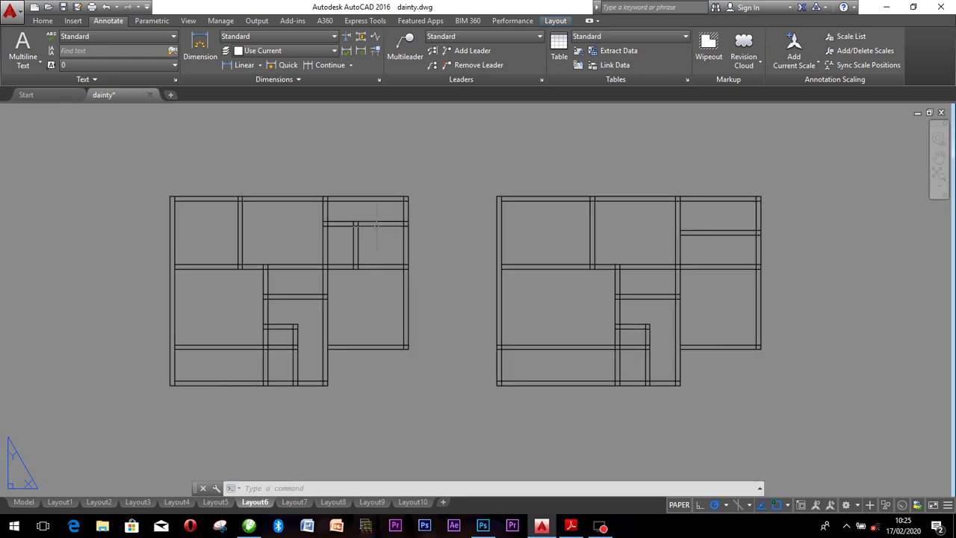
{"action": "scroll", "coordinate": [357, 222], "scroll_direction": "up", "scroll_amount": 2}
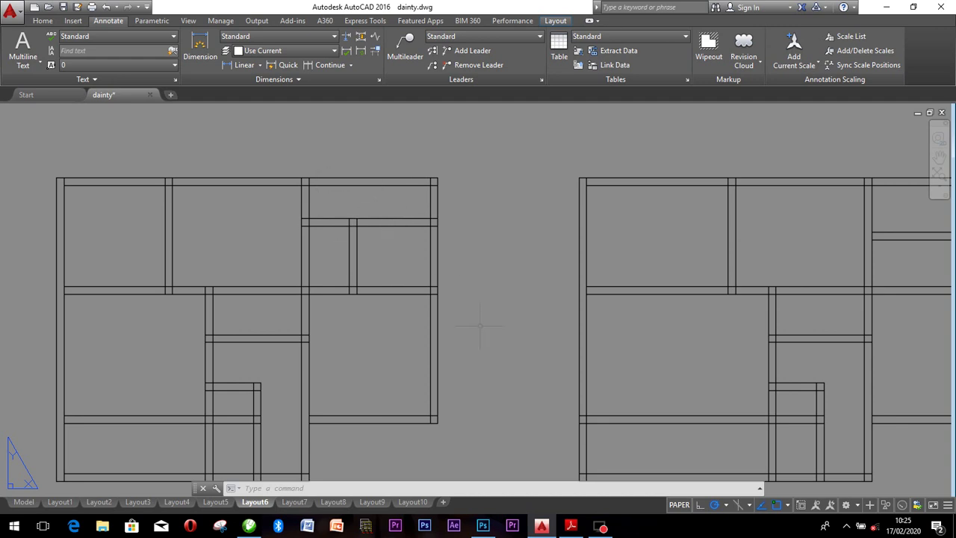
Switch to Photoshop and examine how the columns, beams and slab support the water tanks in the photo IMG_20200217_105704.jpg.
{"action": "left_click", "coordinate": [486, 525]}
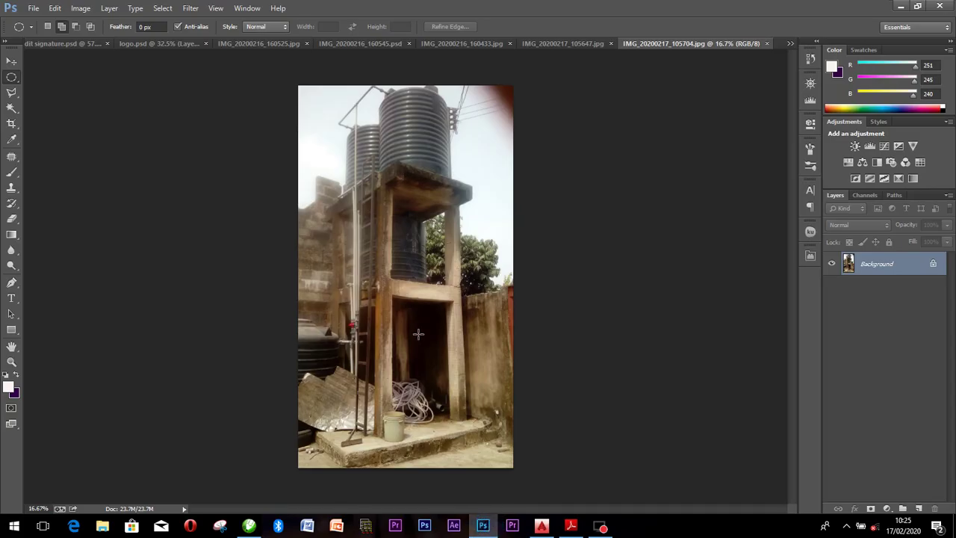
{"action": "scroll", "coordinate": [416, 321], "scroll_direction": "up", "scroll_amount": 3, "text": "alt"}
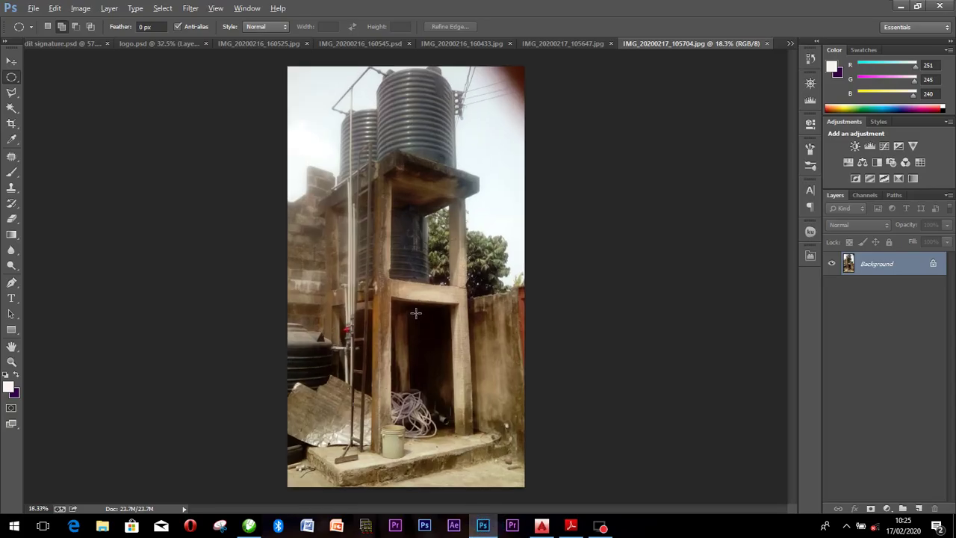
{"action": "scroll", "coordinate": [416, 312], "scroll_direction": "up", "scroll_amount": 1, "text": "alt"}
{"action": "scroll", "coordinate": [415, 313], "scroll_direction": "down", "scroll_amount": 4}
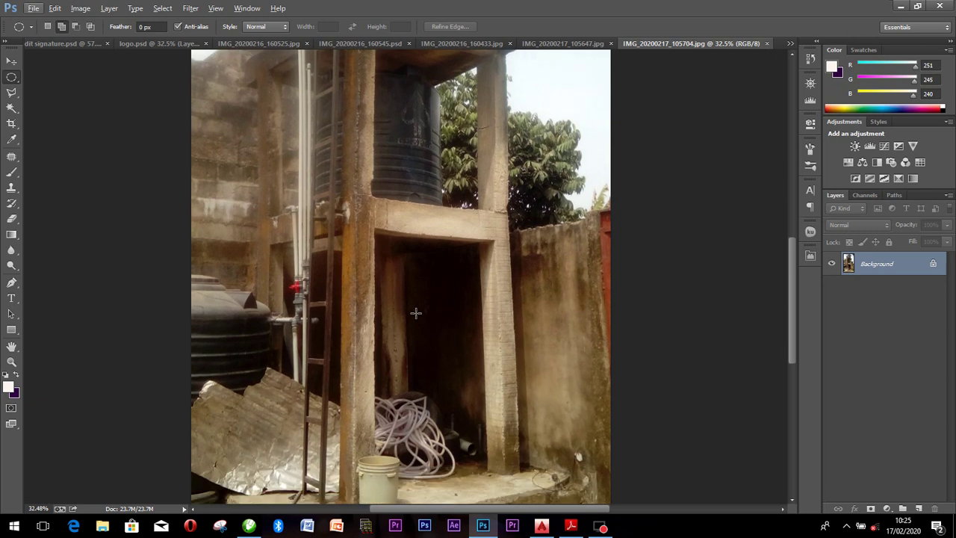
{"action": "scroll", "coordinate": [416, 313], "scroll_direction": "up", "scroll_amount": 5}
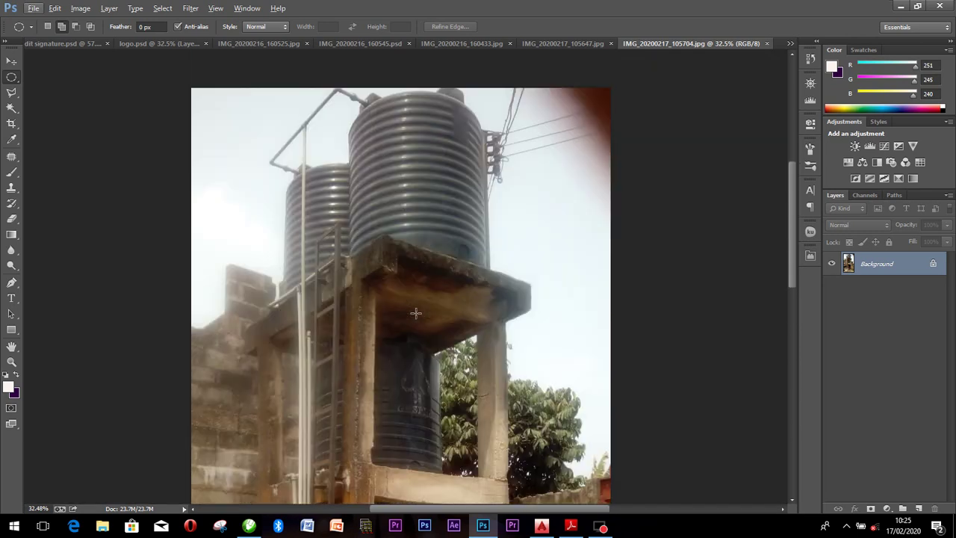
{"action": "scroll", "coordinate": [415, 313], "scroll_direction": "down", "scroll_amount": 1}
{"action": "scroll", "coordinate": [416, 313], "scroll_direction": "down", "scroll_amount": 1, "text": "alt"}
{"action": "scroll", "coordinate": [415, 312], "scroll_direction": "down", "scroll_amount": 3}
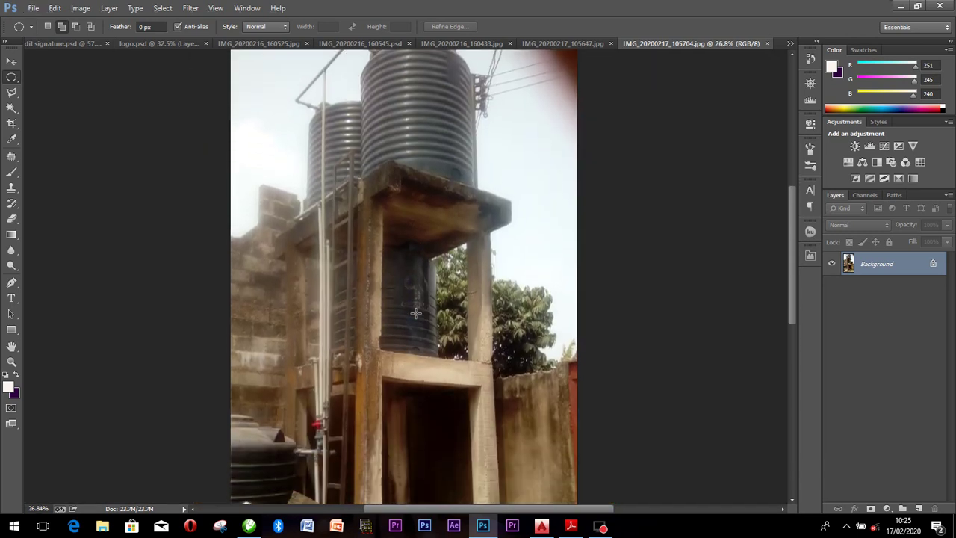
{"action": "scroll", "coordinate": [416, 313], "scroll_direction": "down", "scroll_amount": 1}
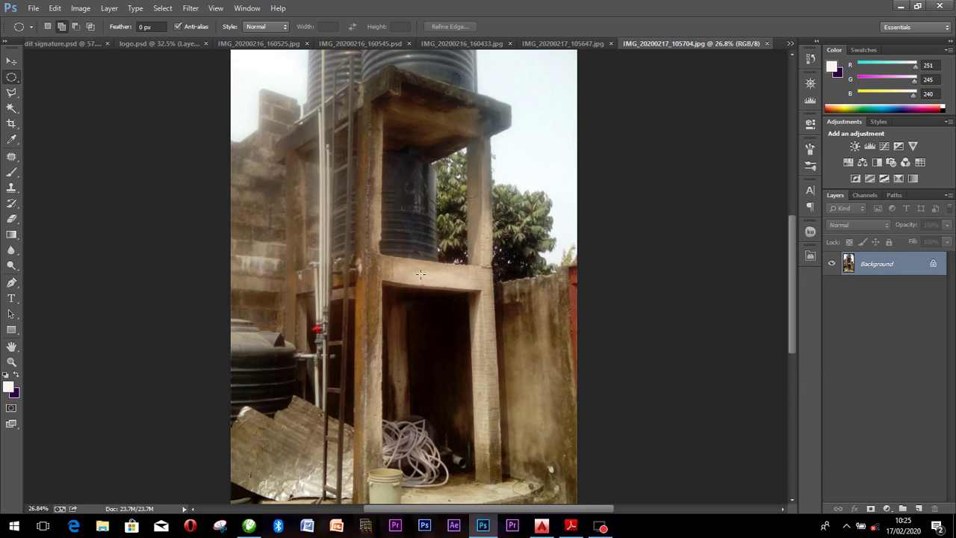
{"action": "scroll", "coordinate": [420, 274], "scroll_direction": "down", "scroll_amount": 1}
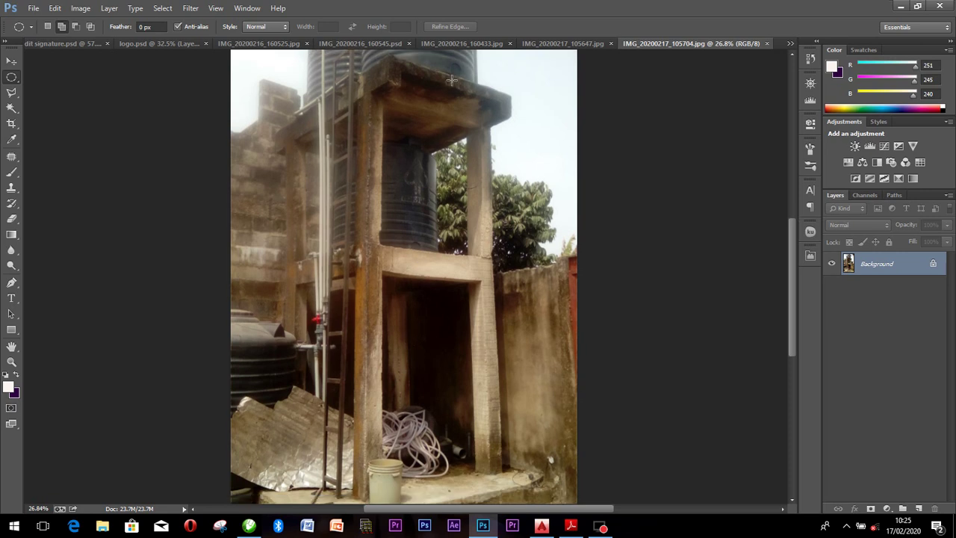
{"action": "scroll", "coordinate": [449, 71], "scroll_direction": "up", "scroll_amount": 3}
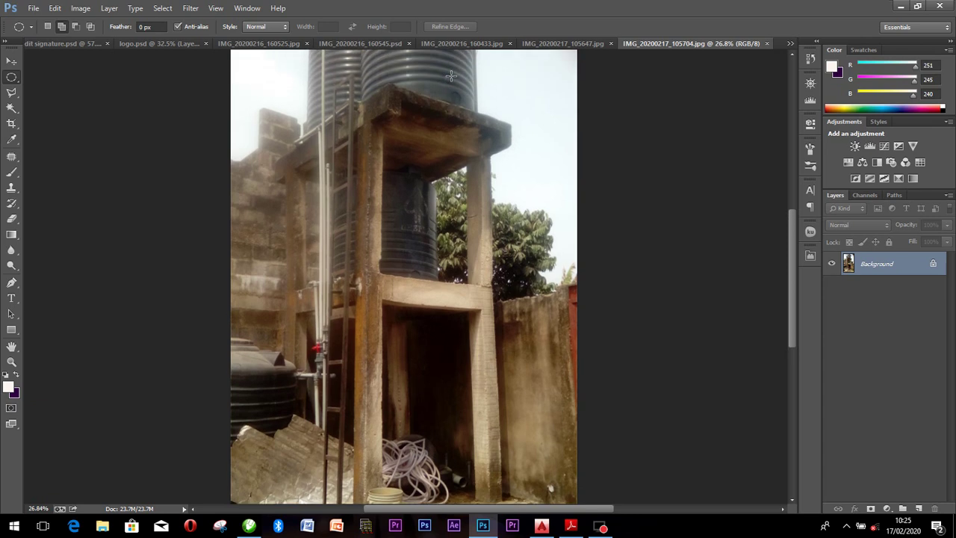
{"action": "scroll", "coordinate": [444, 108], "scroll_direction": "down", "scroll_amount": 2}
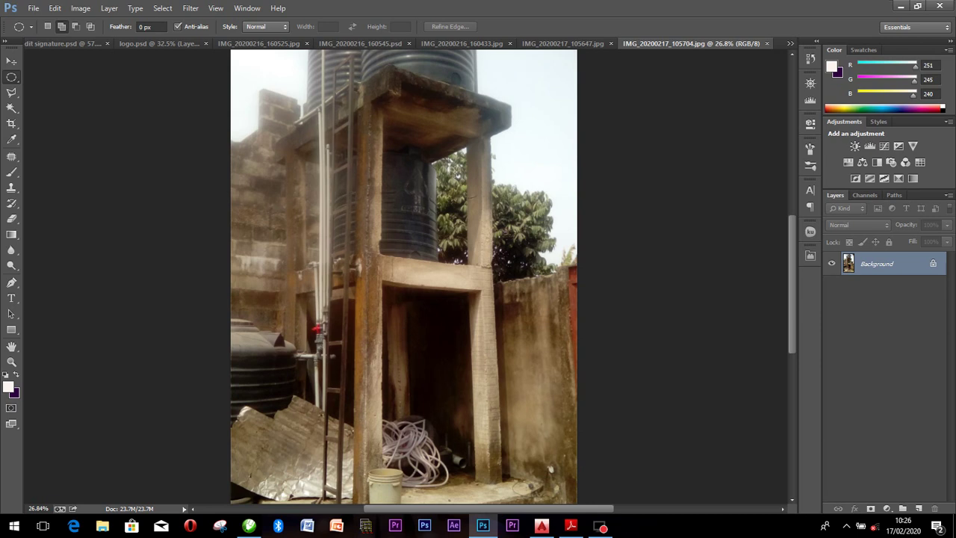
{"action": "scroll", "coordinate": [455, 172], "scroll_direction": "down", "scroll_amount": 2}
{"action": "scroll", "coordinate": [414, 210], "scroll_direction": "up", "scroll_amount": 1}
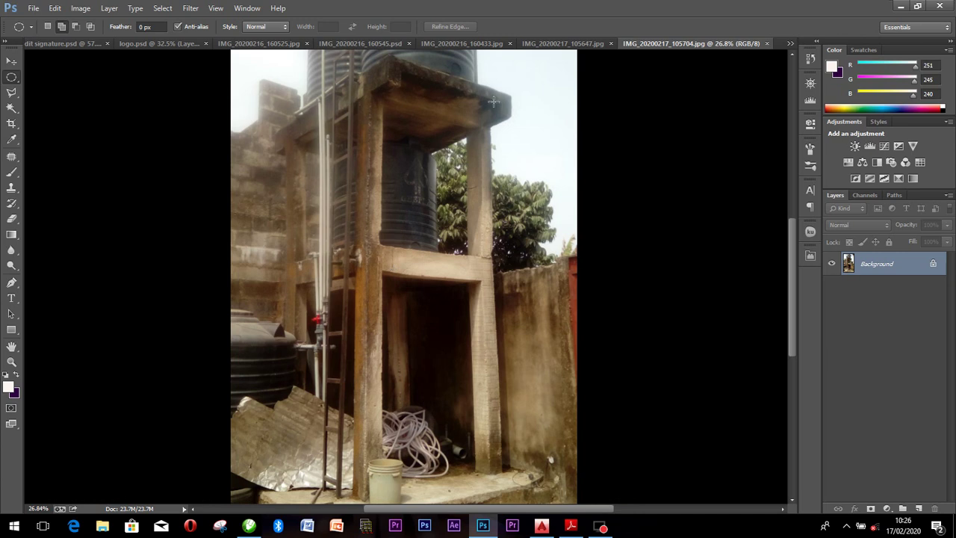
{"action": "scroll", "coordinate": [411, 93], "scroll_direction": "up", "scroll_amount": 3}
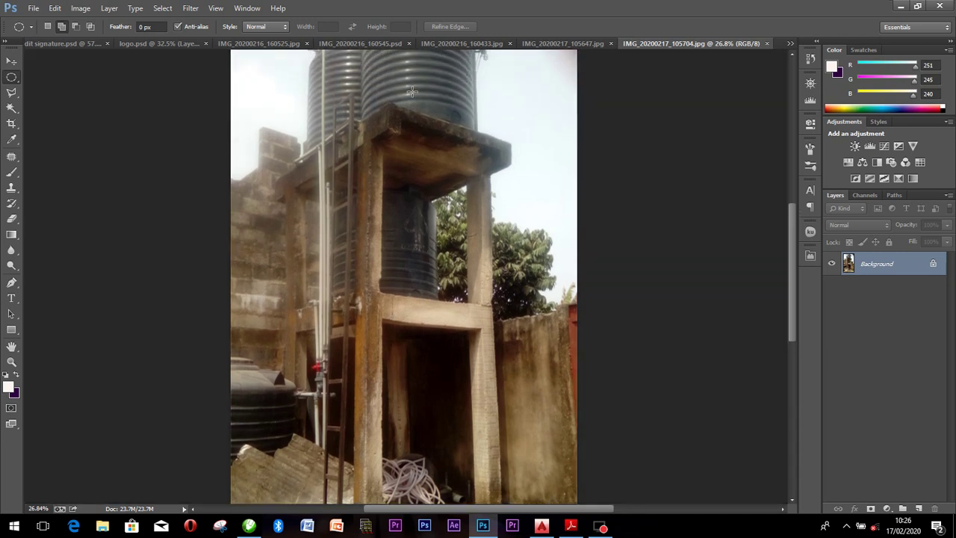
{"action": "scroll", "coordinate": [412, 93], "scroll_direction": "up", "scroll_amount": 1}
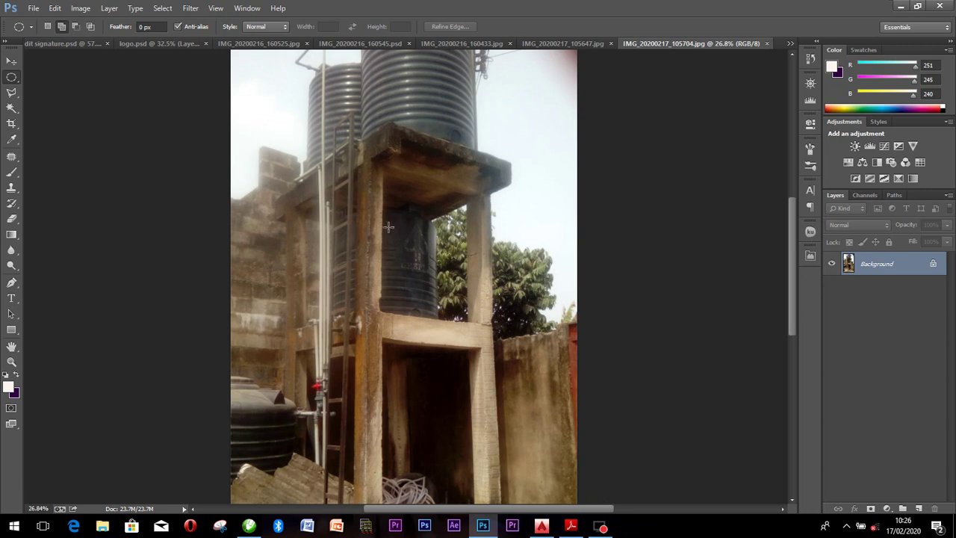
{"action": "scroll", "coordinate": [392, 278], "scroll_direction": "down", "scroll_amount": 2}
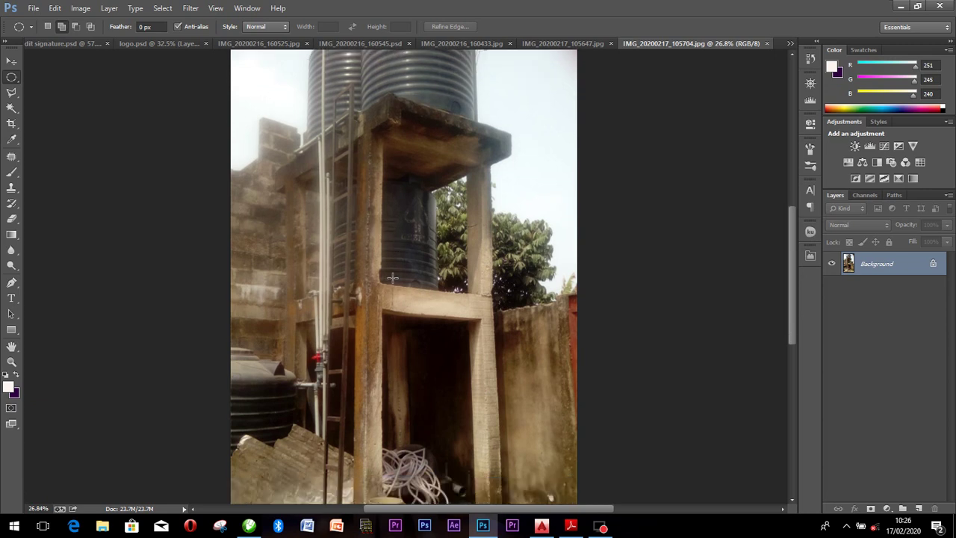
{"action": "scroll", "coordinate": [392, 278], "scroll_direction": "down", "scroll_amount": 3}
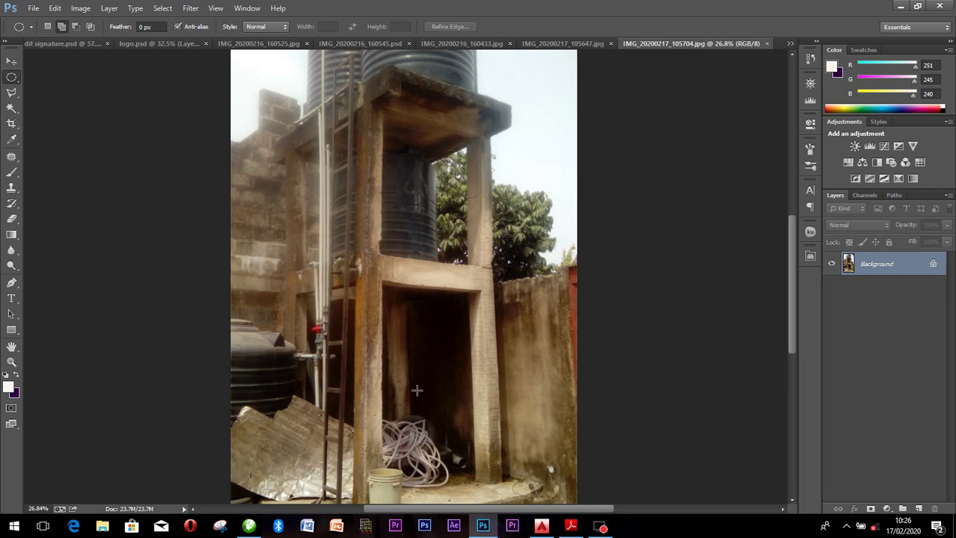
Switch back to AutoCAD and examine the upper-right partition walls of the ground floor plan.
{"action": "left_click", "coordinate": [539, 527]}
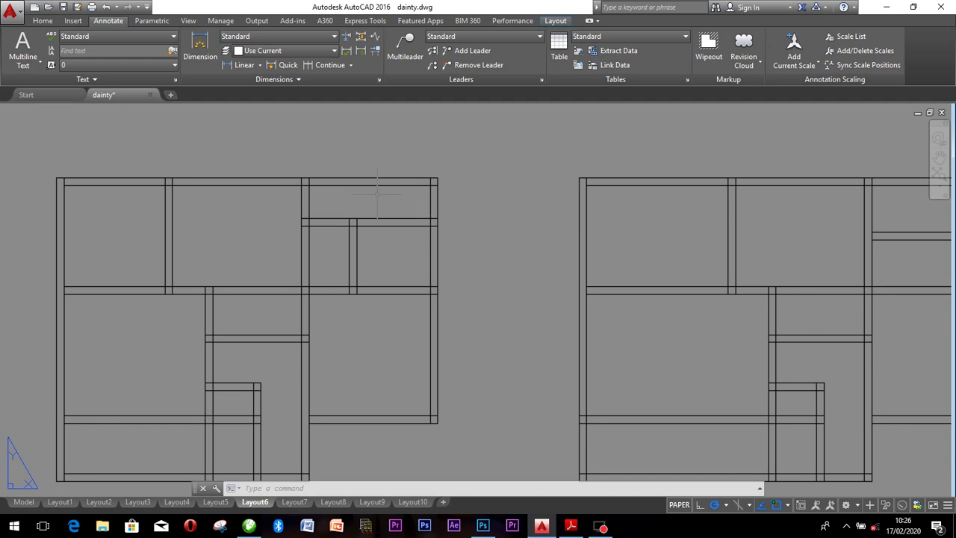
{"action": "scroll", "coordinate": [377, 193], "scroll_direction": "down", "scroll_amount": 2}
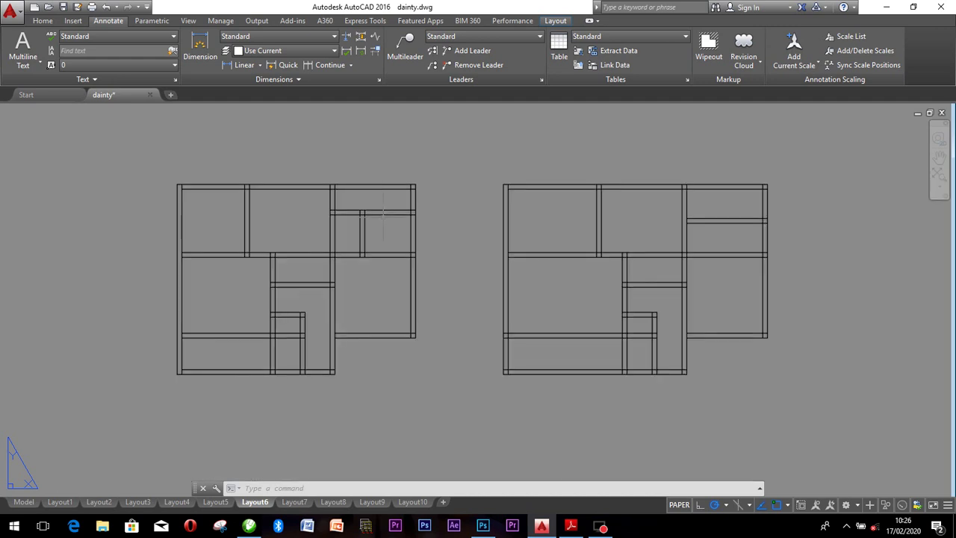
{"action": "scroll", "coordinate": [362, 196], "scroll_direction": "up", "scroll_amount": 2}
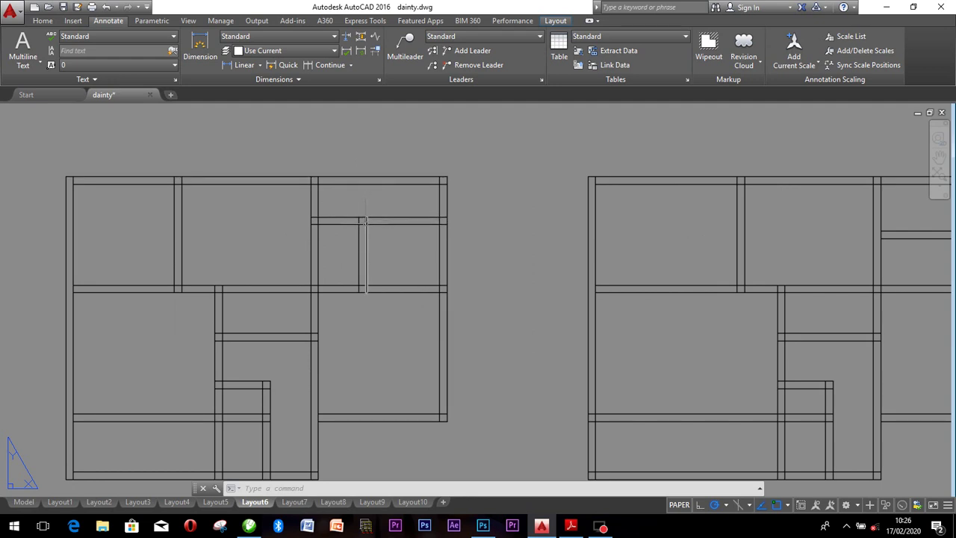
Compare the wall layouts of the ground floor plan and the first floor plan, including their upper-right partitions.
{"action": "scroll", "coordinate": [736, 282], "scroll_direction": "down", "scroll_amount": 2}
{"action": "scroll", "coordinate": [813, 254], "scroll_direction": "down", "scroll_amount": 1}
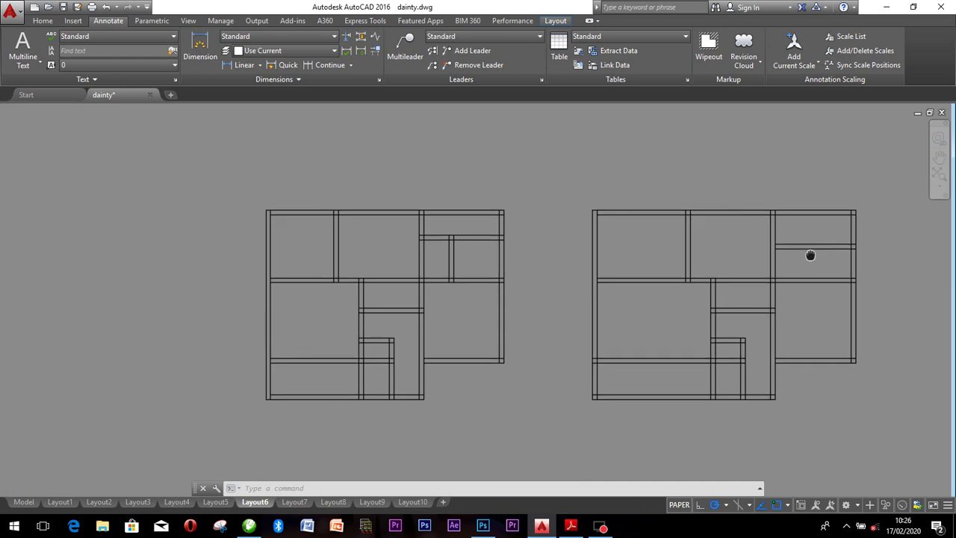
{"action": "scroll", "coordinate": [715, 237], "scroll_direction": "up", "scroll_amount": 3}
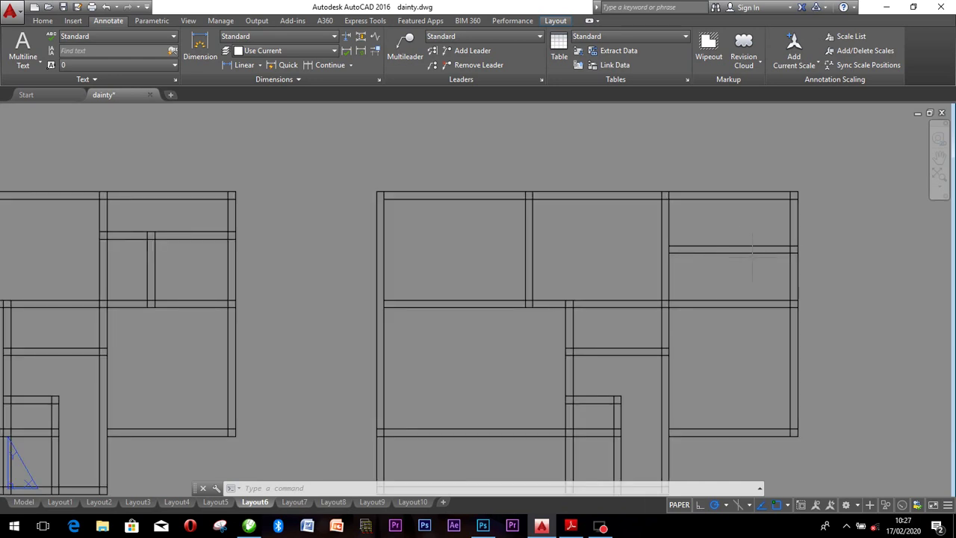
{"action": "scroll", "coordinate": [752, 254], "scroll_direction": "down", "scroll_amount": 2}
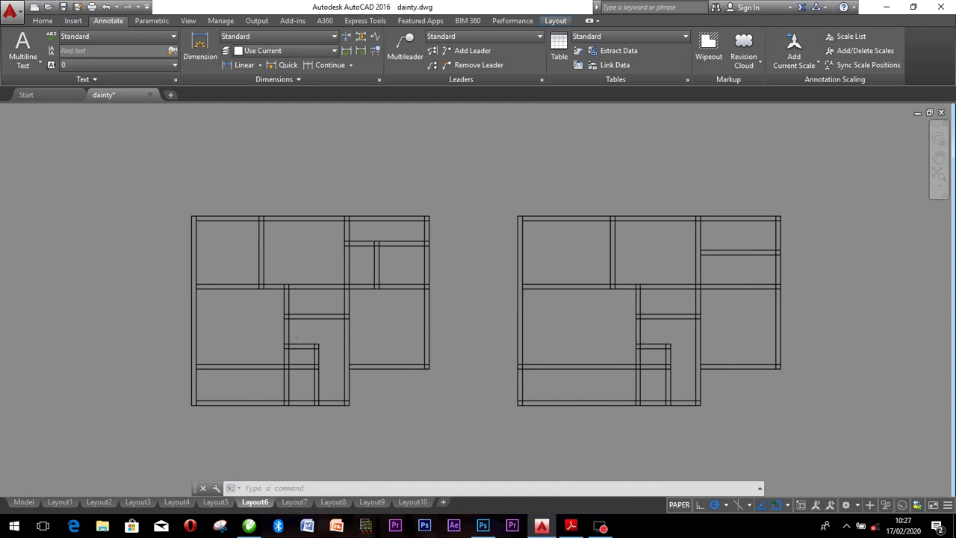
{"action": "scroll", "coordinate": [296, 322], "scroll_direction": "up", "scroll_amount": 2}
{"action": "scroll", "coordinate": [580, 341], "scroll_direction": "down", "scroll_amount": 2}
{"action": "middle_click_drag", "start_coordinate": [657, 348], "coordinate": [624, 291]}
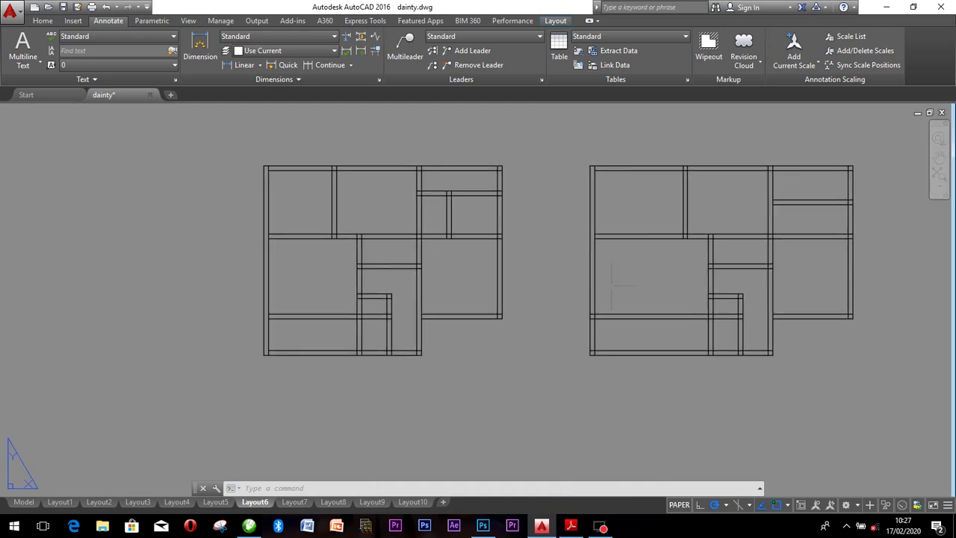
{"action": "scroll", "coordinate": [612, 282], "scroll_direction": "up", "scroll_amount": 2}
{"action": "scroll", "coordinate": [612, 282], "scroll_direction": "down", "scroll_amount": 2}
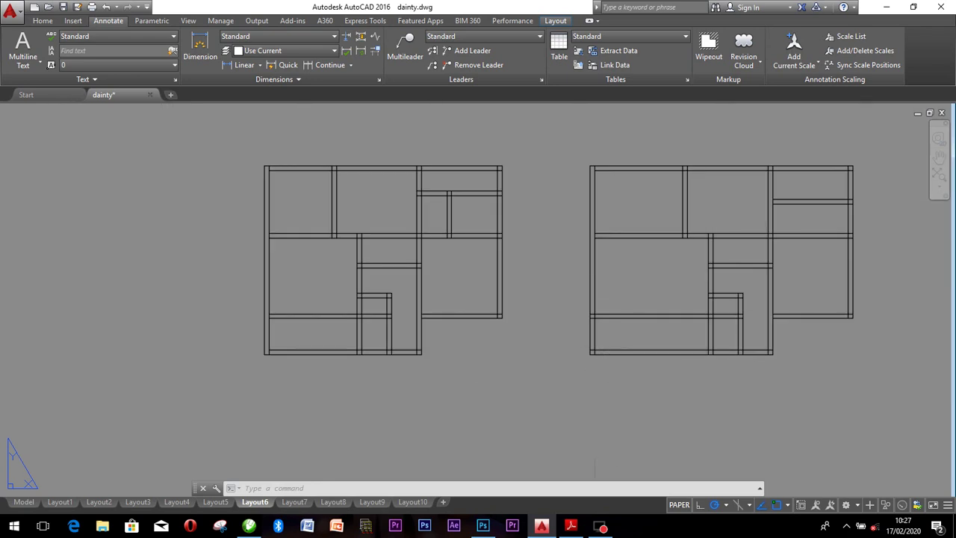
{"action": "scroll", "coordinate": [456, 298], "scroll_direction": "up", "scroll_amount": 2}
{"action": "middle_click_drag", "start_coordinate": [554, 259], "coordinate": [548, 284]}
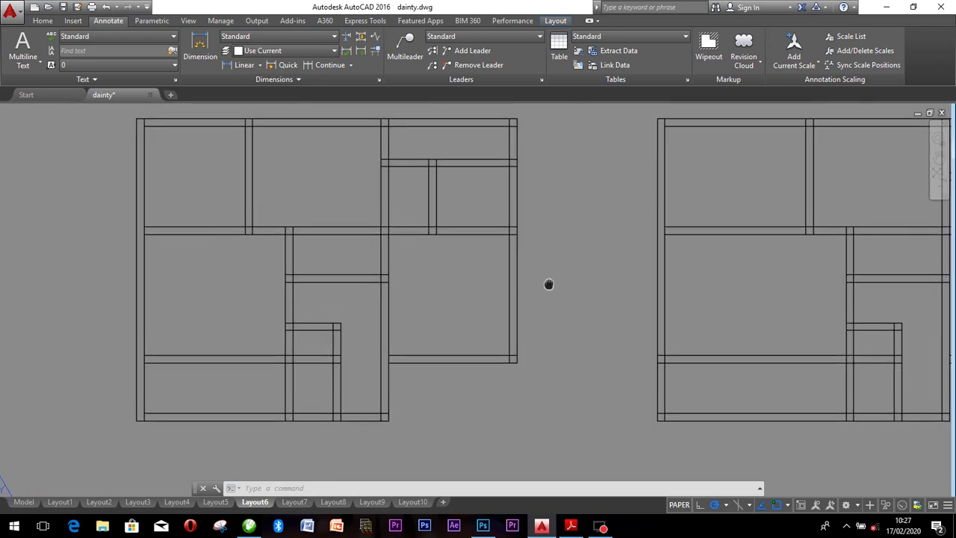
Switch to Adobe Reader and examine the room layout and the dimensions around ROOM 4 in PLAN SENIOR B-Model.pdf.
{"action": "left_click", "coordinate": [570, 527]}
{"action": "scroll", "coordinate": [603, 424], "scroll_direction": "down", "scroll_amount": 3}
{"action": "scroll", "coordinate": [601, 424], "scroll_direction": "down", "scroll_amount": 5}
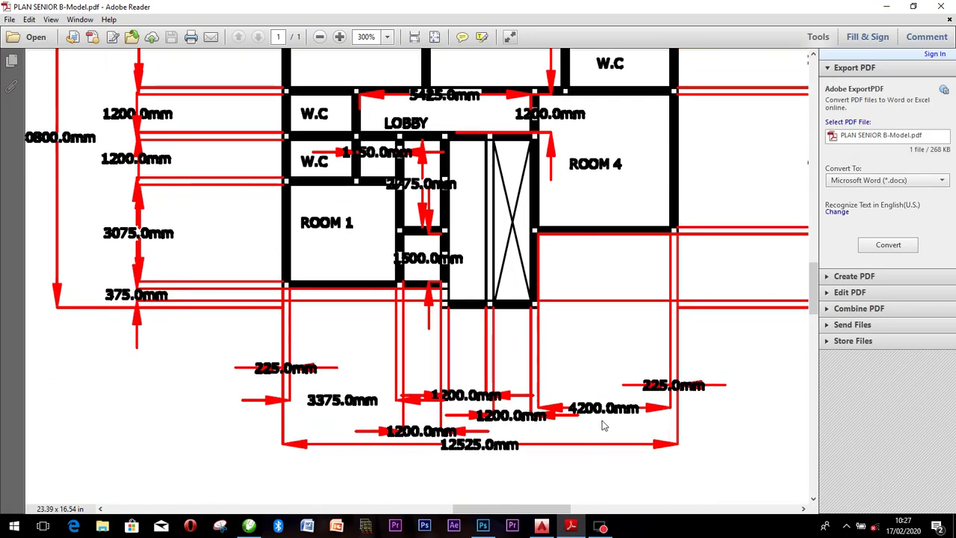
{"action": "scroll", "coordinate": [601, 422], "scroll_direction": "up", "scroll_amount": 5}
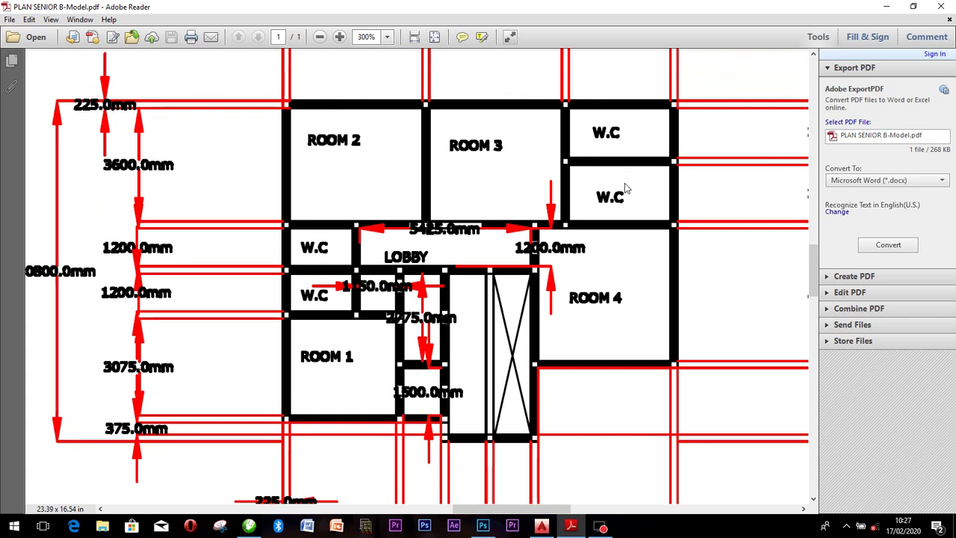
{"action": "scroll", "coordinate": [670, 273], "scroll_direction": "down", "scroll_amount": 1}
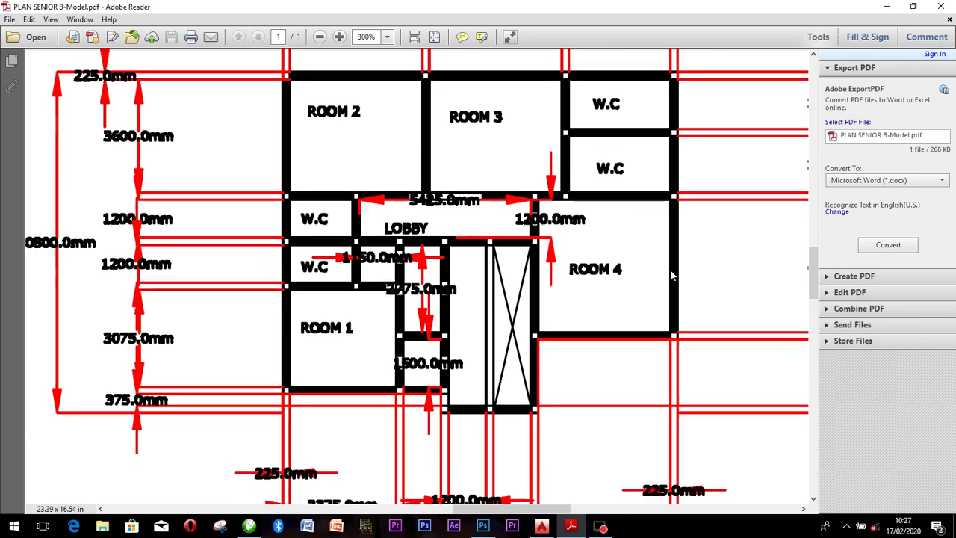
{"action": "left_click", "coordinate": [803, 508]}
{"action": "left_click", "coordinate": [804, 509]}
{"action": "left_click", "coordinate": [803, 509]}
{"action": "left_click", "coordinate": [803, 509]}
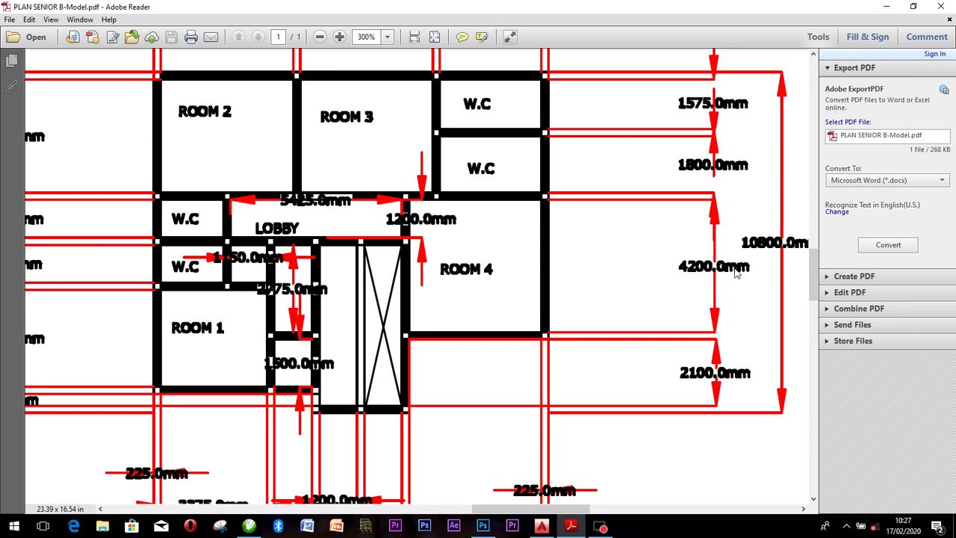
Switch back to AutoCAD and add a linear dimension for the inner height of the first floor plan's lower-right room.
{"action": "left_click", "coordinate": [543, 527]}
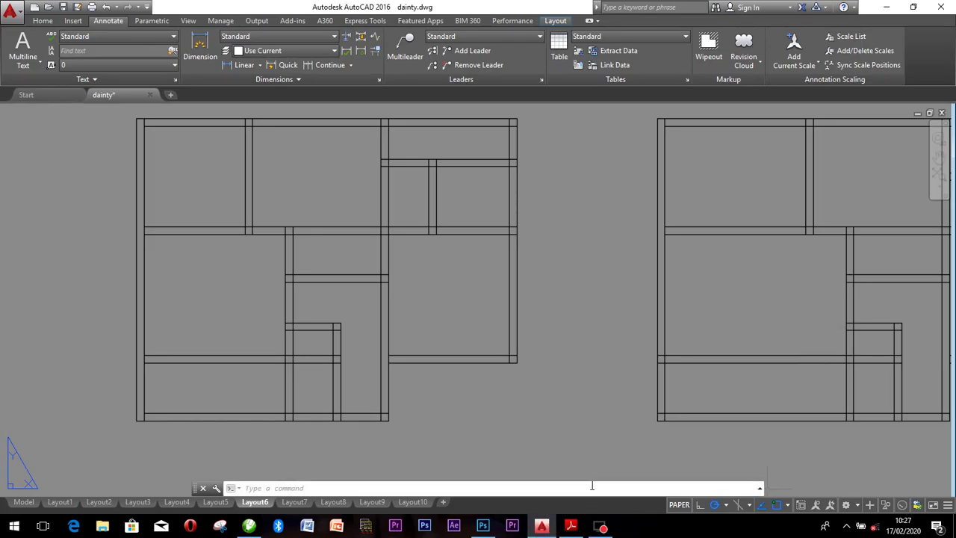
{"action": "scroll", "coordinate": [864, 470], "scroll_direction": "down", "scroll_amount": 2}
{"action": "middle_click_drag", "start_coordinate": [883, 436], "coordinate": [478, 354]}
{"action": "scroll", "coordinate": [464, 344], "scroll_direction": "up", "scroll_amount": 3}
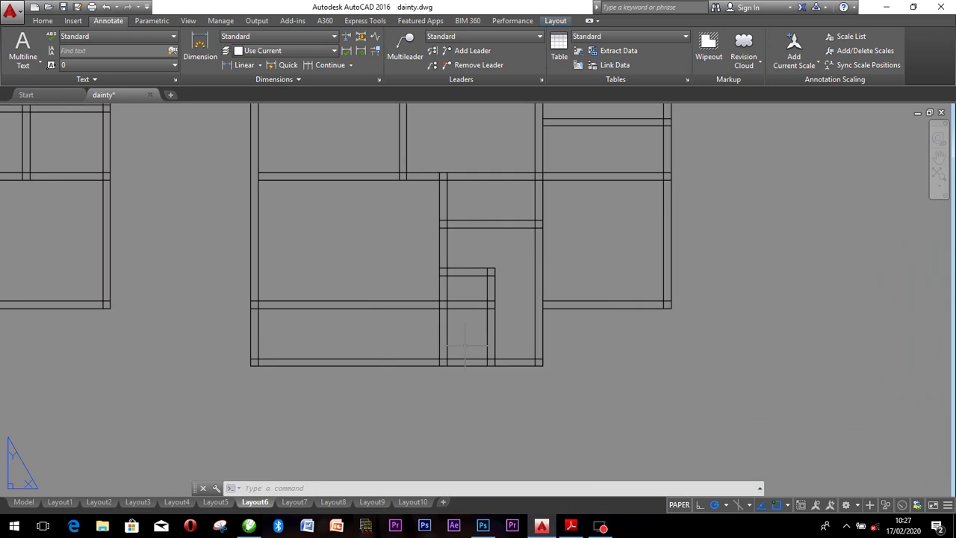
{"action": "middle_click_drag", "start_coordinate": [556, 329], "coordinate": [521, 397]}
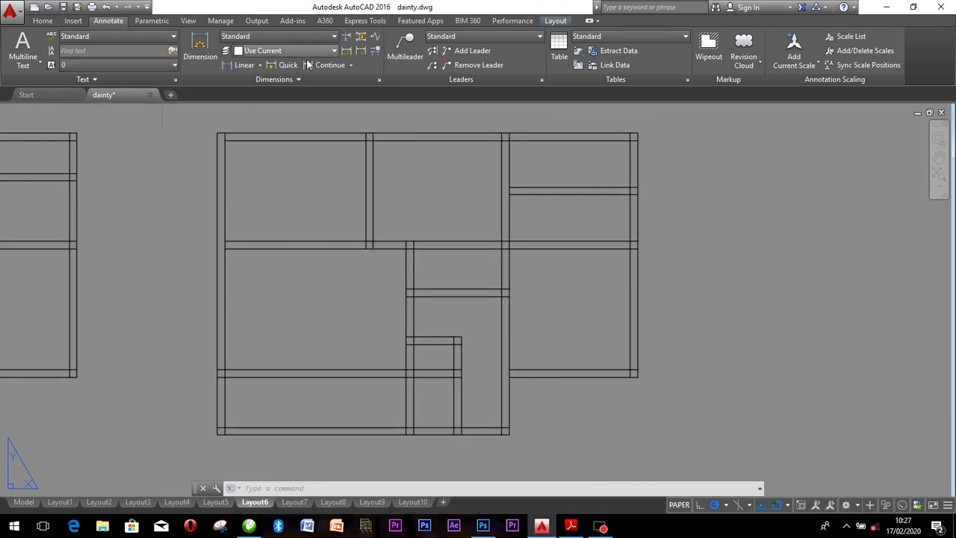
{"action": "left_click", "coordinate": [243, 64]}
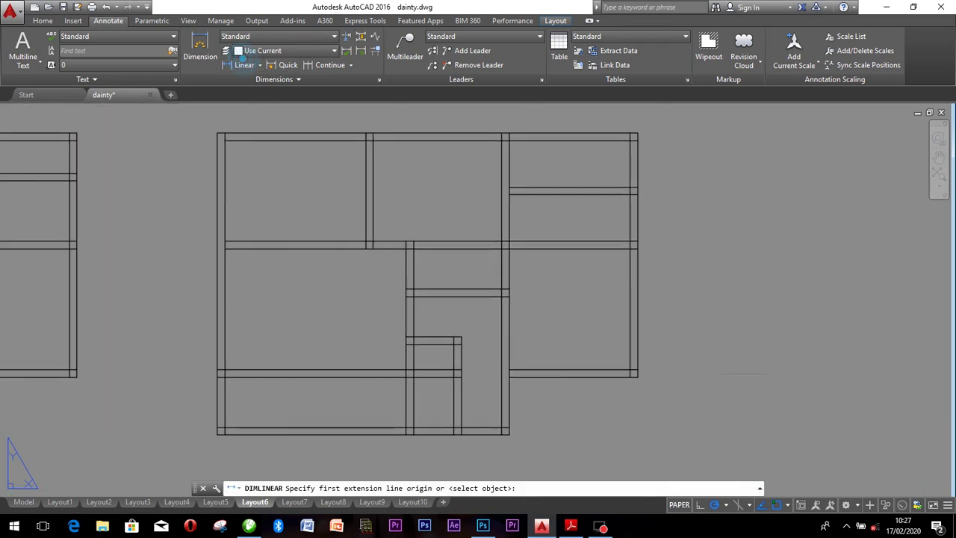
{"action": "left_click", "coordinate": [630, 248]}
{"action": "left_click", "coordinate": [633, 371]}
{"action": "left_click", "coordinate": [696, 364]}
{"action": "scroll", "coordinate": [694, 313], "scroll_direction": "up", "scroll_amount": 3}
{"action": "scroll", "coordinate": [694, 314], "scroll_direction": "down", "scroll_amount": 3}
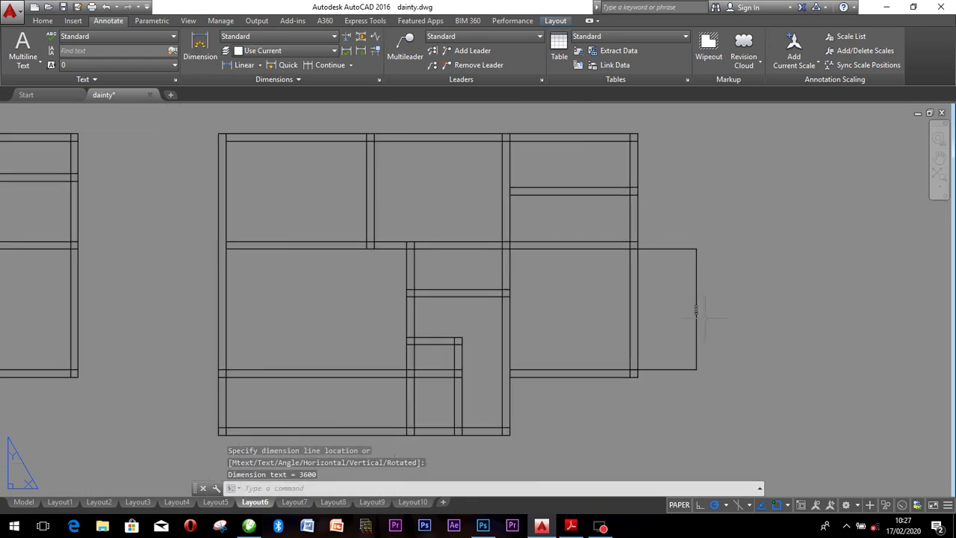
Delete the linear dimension beside the lower-right room of the first floor plan.
{"action": "scroll", "coordinate": [705, 317], "scroll_direction": "up", "scroll_amount": 2}
{"action": "left_click", "coordinate": [716, 329]}
{"action": "left_click", "coordinate": [682, 284]}
{"action": "key", "text": "Delete"}
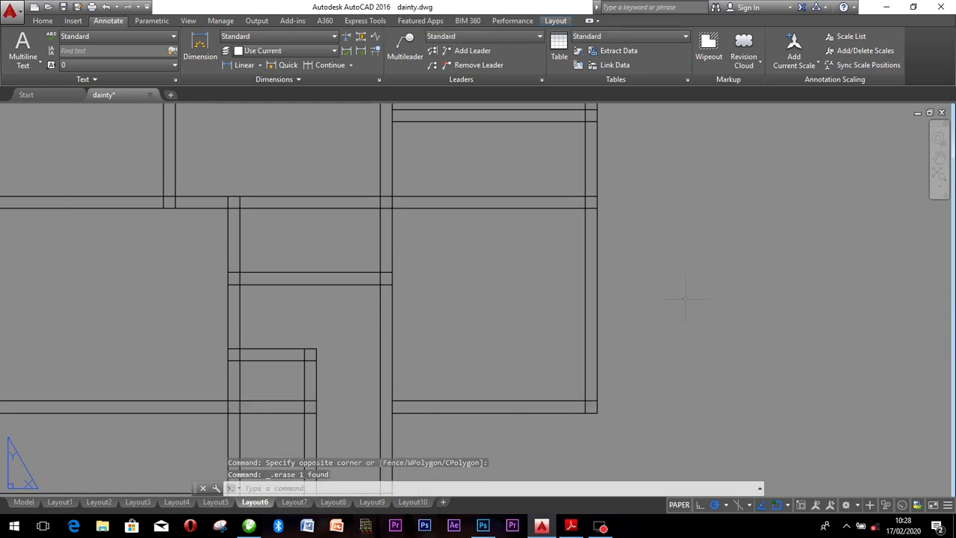
Offset the lower line of the first floor plan's long middle wall 4200 downward.
{"action": "scroll", "coordinate": [546, 273], "scroll_direction": "down", "scroll_amount": 2}
{"action": "mouse_move", "coordinate": [550, 277]}
{"action": "middle_mouse_down"}
{"action": "mouse_move", "coordinate": [565, 289]}
{"action": "mouse_move", "coordinate": [572, 261]}
{"action": "middle_mouse_up"}
{"action": "left_click", "coordinate": [568, 219]}
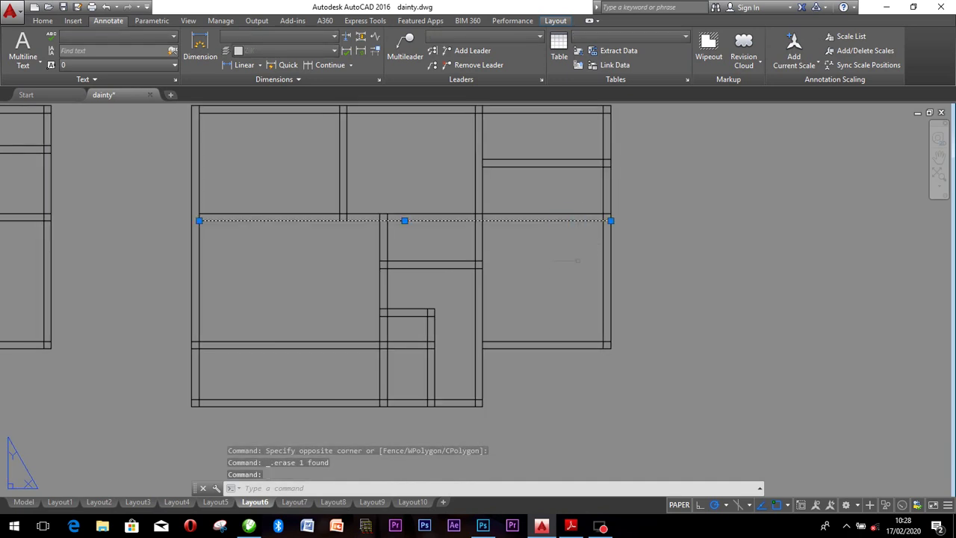
{"action": "type", "text": "o"}
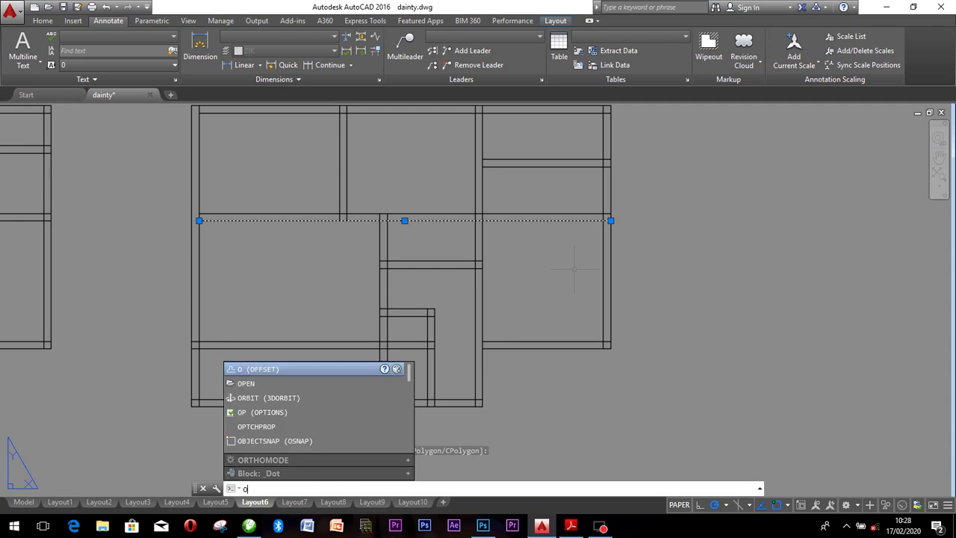
{"action": "key", "text": "Return"}
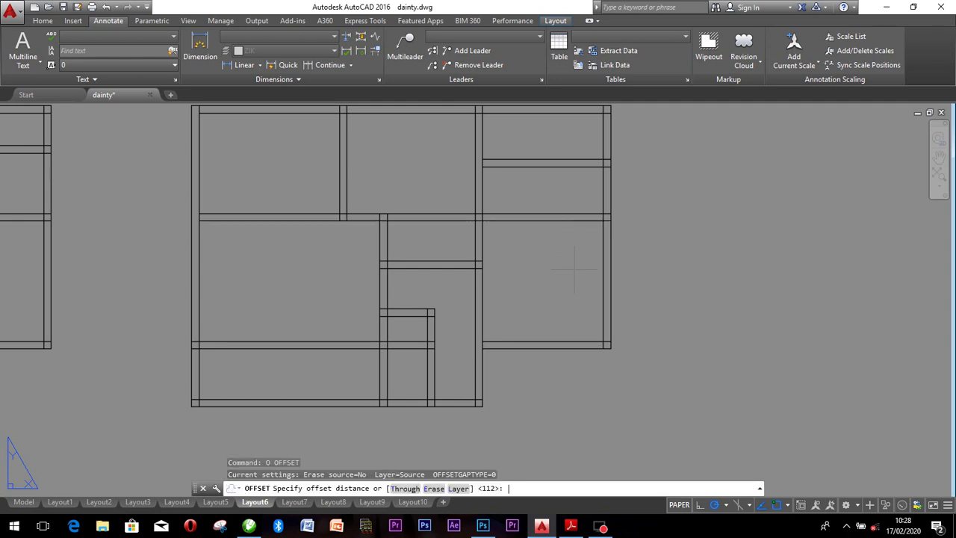
{"action": "type", "text": "4200"}
{"action": "key", "text": "Return"}
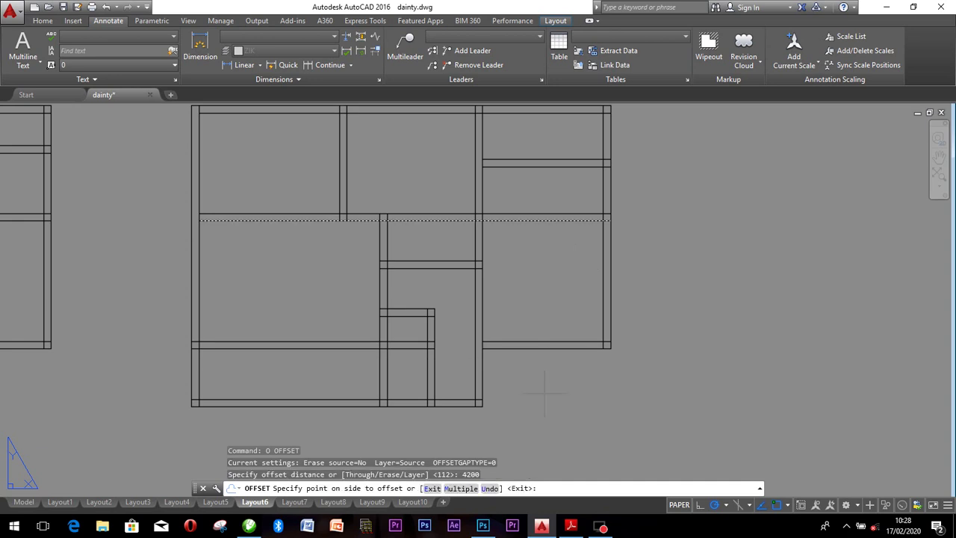
{"action": "left_click", "coordinate": [543, 381]}
{"action": "scroll", "coordinate": [555, 358], "scroll_direction": "up", "scroll_amount": 4}
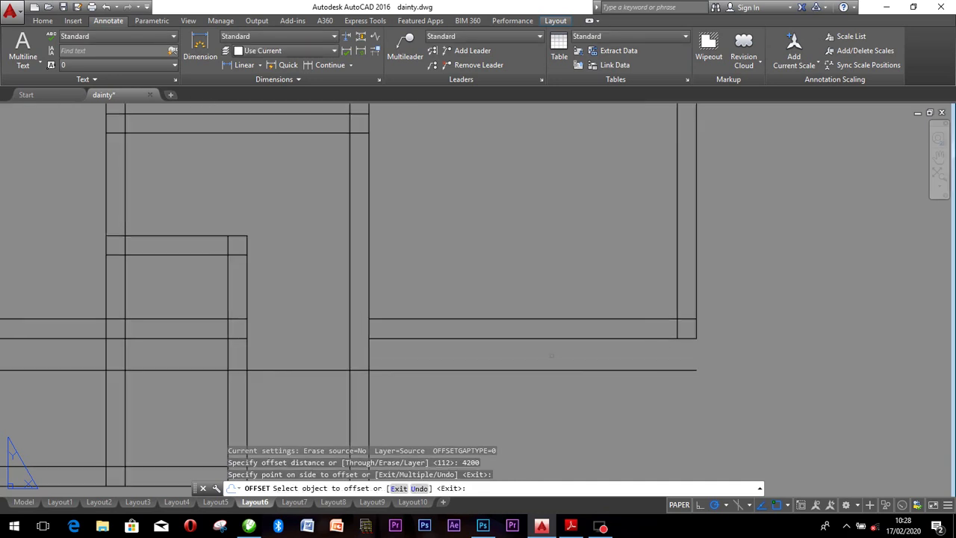
{"action": "key", "text": "Return"}
Offset the new horizontal line 225 downward to form the second face of the lower-right room's bottom wall.
{"action": "key", "text": "Return"}
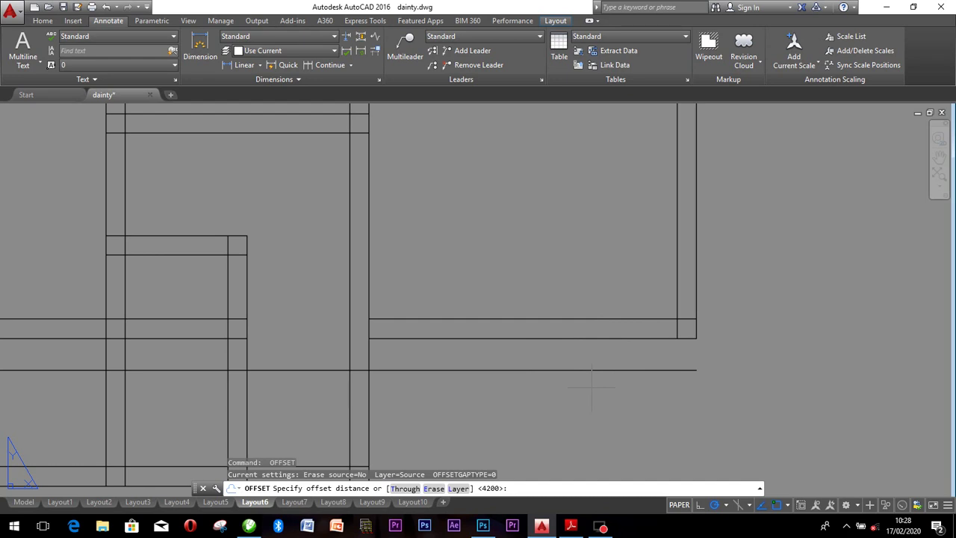
{"action": "type", "text": "225"}
{"action": "key", "text": "Return"}
{"action": "left_click", "coordinate": [583, 369]}
{"action": "left_click", "coordinate": [576, 396]}
{"action": "key", "text": "Escape"}
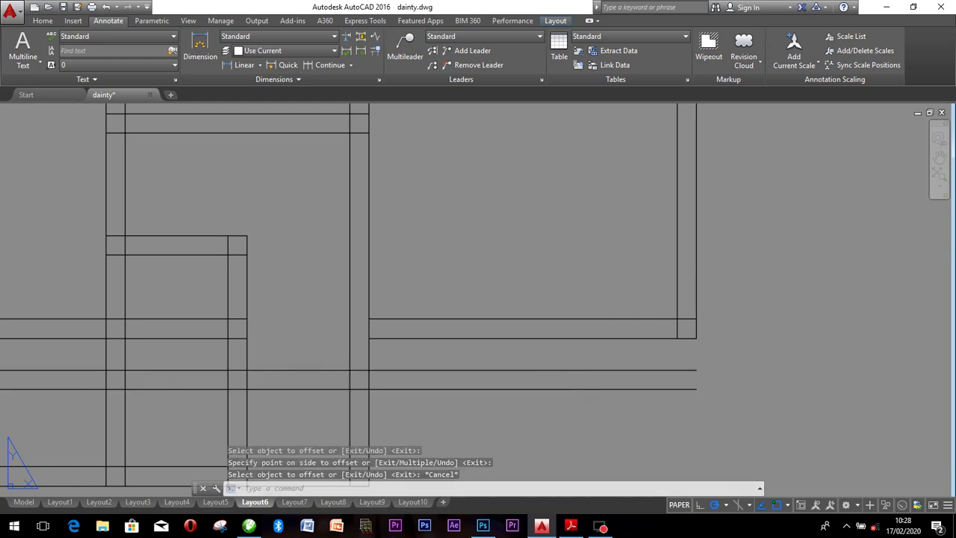
Delete the two lines of the old bottom wall of the first floor plan's lower-right room.
{"action": "left_click", "coordinate": [596, 344]}
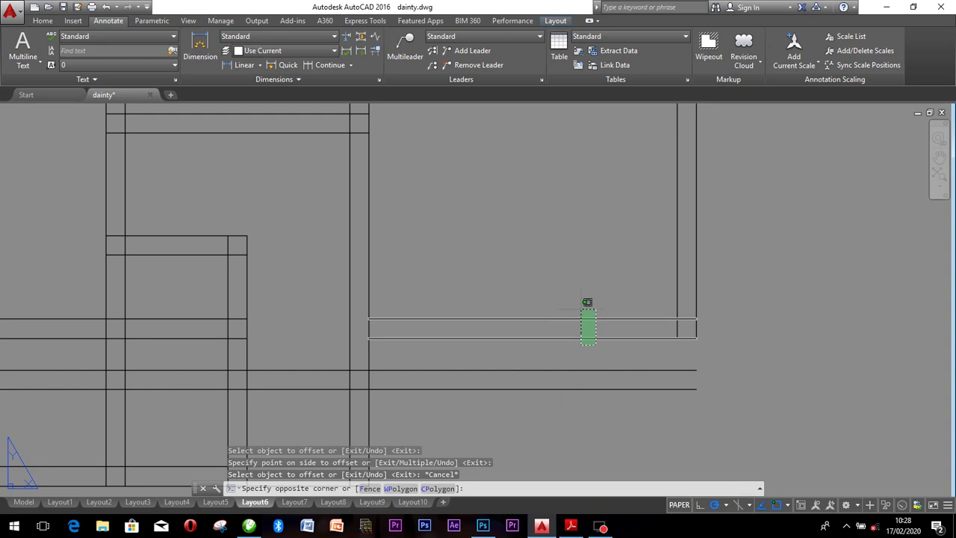
{"action": "key", "text": "Escape"}
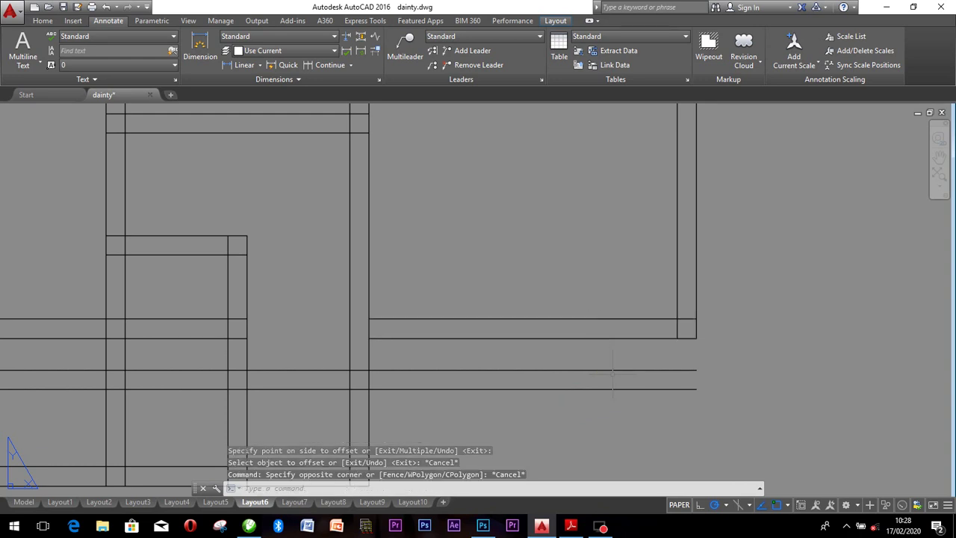
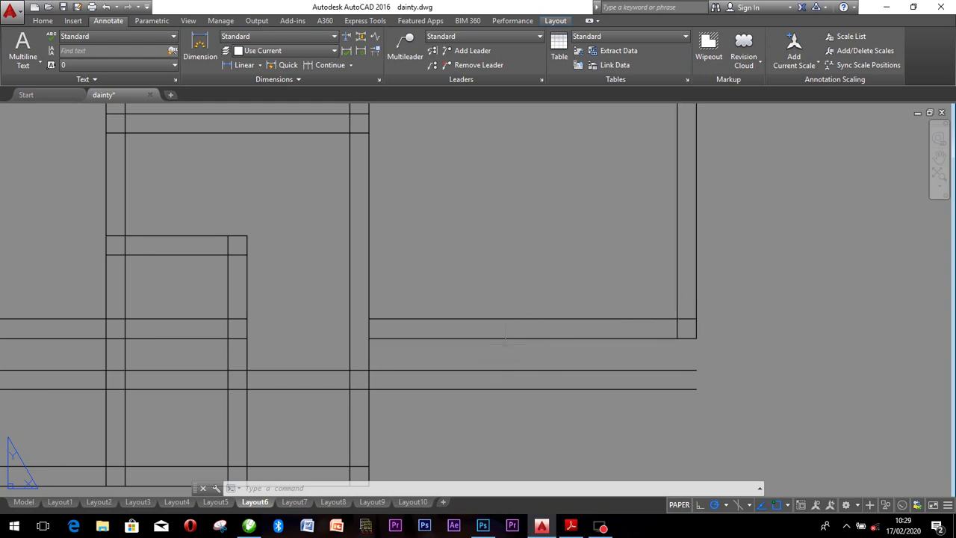
{"action": "left_click", "coordinate": [625, 344]}
{"action": "left_click", "coordinate": [592, 301]}
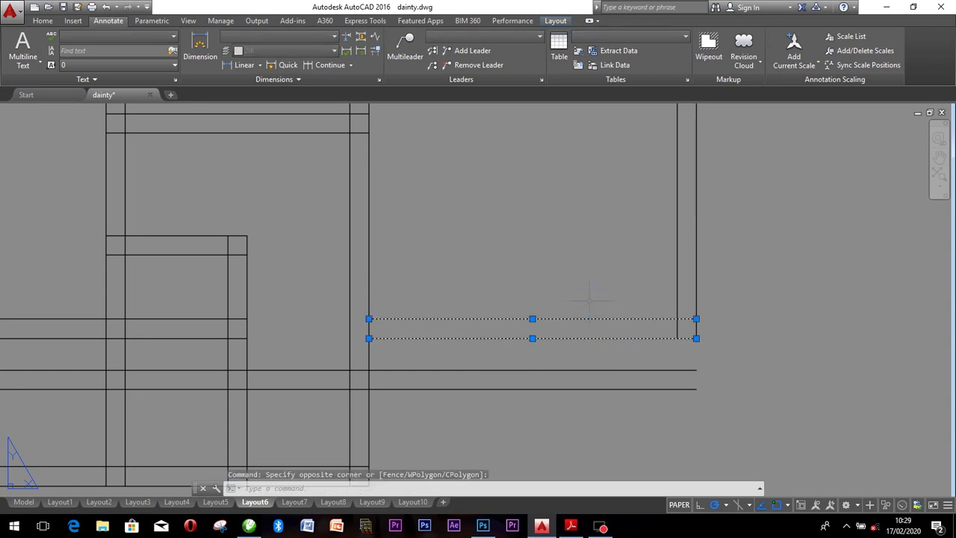
{"action": "key", "text": "Delete"}
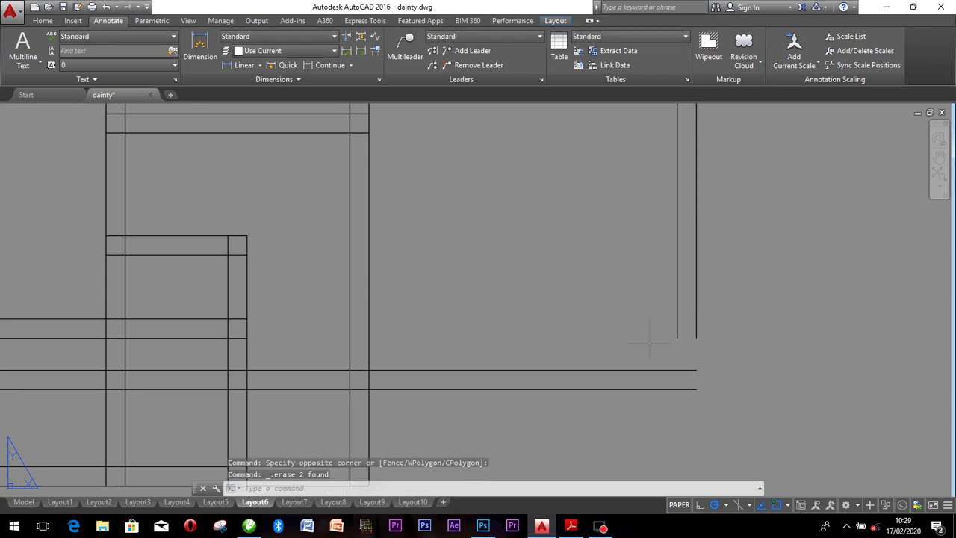
Extend both lines of the lower-right room's right wall down to the new bottom wall using the Trim command.
{"action": "type", "text": "tr"}
{"action": "key", "text": "Return"}
{"action": "left_click", "coordinate": [695, 335], "text": "shift"}
{"action": "left_click", "coordinate": [695, 336], "text": "shift"}
{"action": "left_click", "coordinate": [695, 336], "text": "shift"}
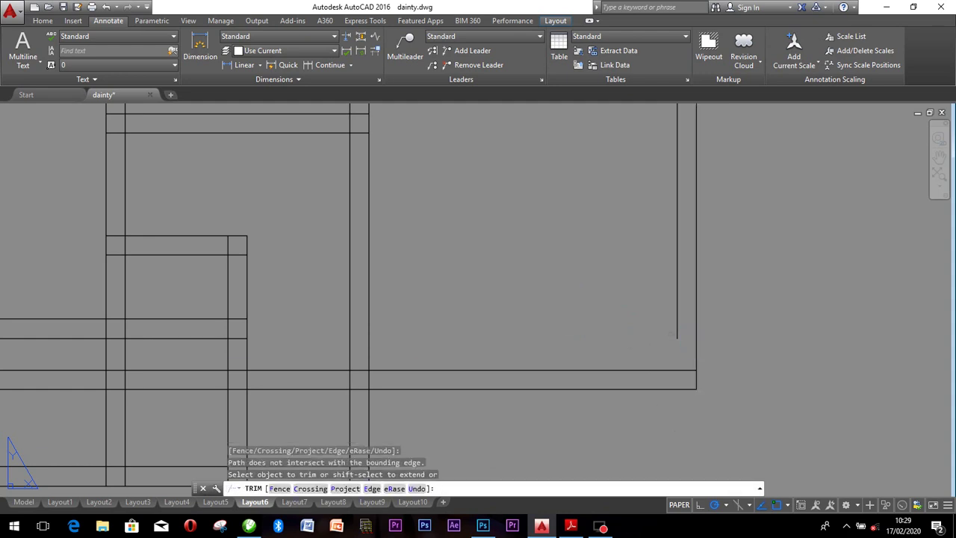
{"action": "left_click", "coordinate": [674, 331]}
Trim the new bottom wall lines where they cross the open passage between the small lower room and the lower-right room.
{"action": "scroll", "coordinate": [674, 331], "scroll_direction": "down", "scroll_amount": 3}
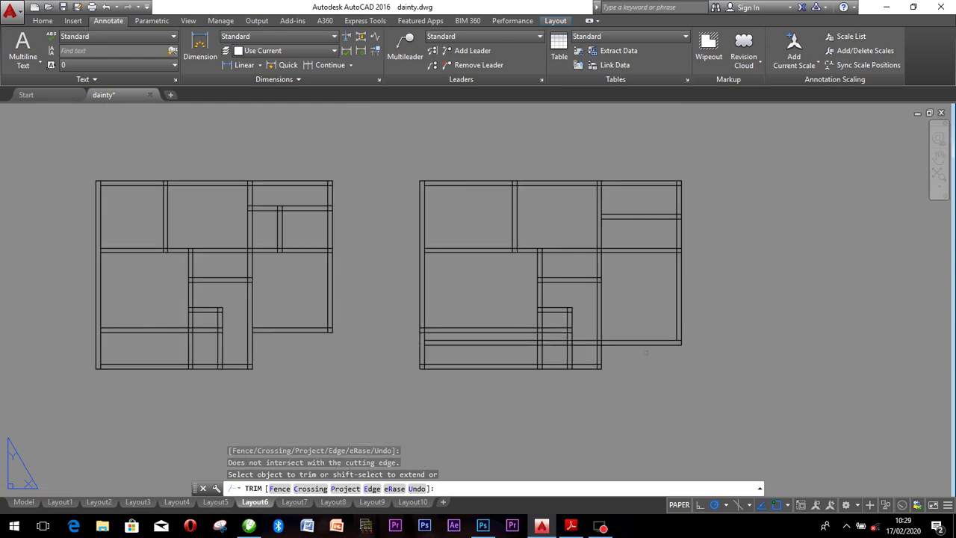
{"action": "scroll", "coordinate": [638, 349], "scroll_direction": "up", "scroll_amount": 4}
{"action": "left_click", "coordinate": [513, 353]}
{"action": "left_click", "coordinate": [509, 319]}
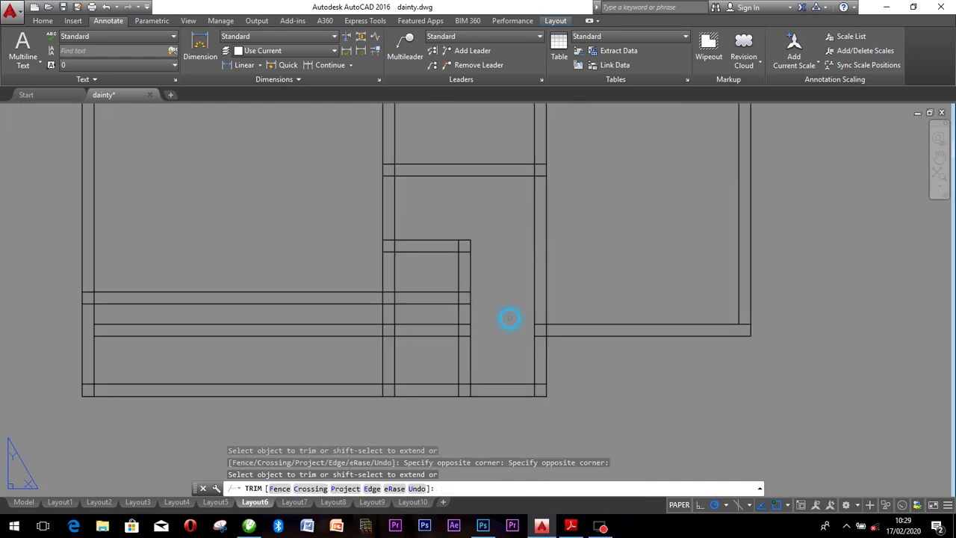
{"action": "left_click", "coordinate": [418, 364]}
{"action": "key", "text": "Escape"}
Delete the two leftover segments of the new wall lines crossing the lower-left rooms of the first floor plan.
{"action": "left_click", "coordinate": [436, 344]}
{"action": "left_click", "coordinate": [428, 321]}
{"action": "key", "text": "Delete"}
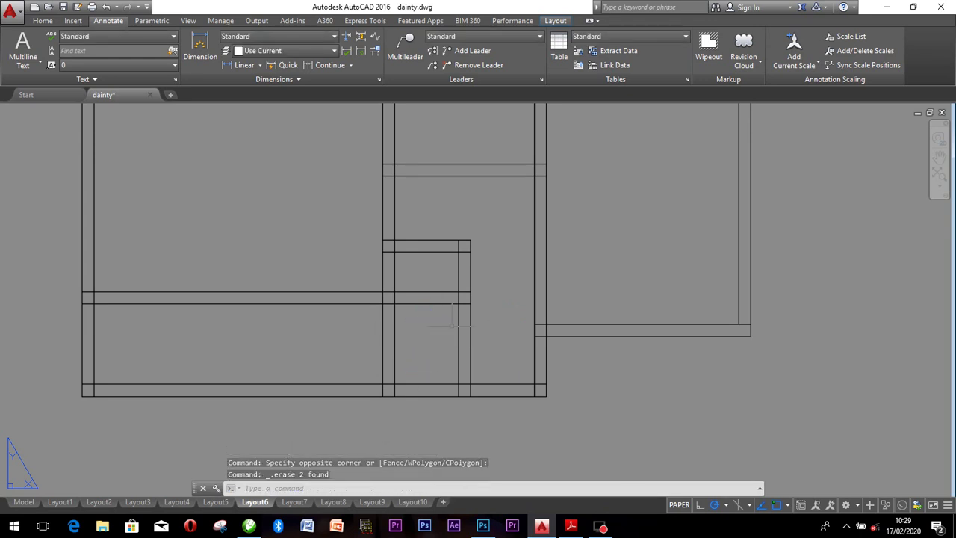
{"action": "scroll", "coordinate": [441, 312], "scroll_direction": "down", "scroll_amount": 6}
{"action": "scroll", "coordinate": [490, 367], "scroll_direction": "up", "scroll_amount": 4}
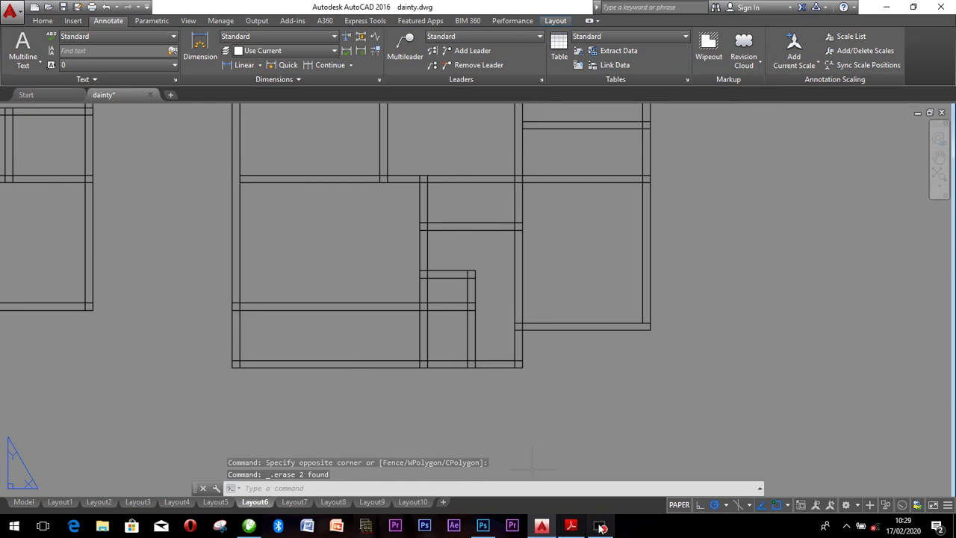
Switch to the PDF plan in Adobe Reader and examine the first floor's dimensions around ROOM 1, the stairs, the lobby and ROOM 4.
{"action": "left_click", "coordinate": [569, 527]}
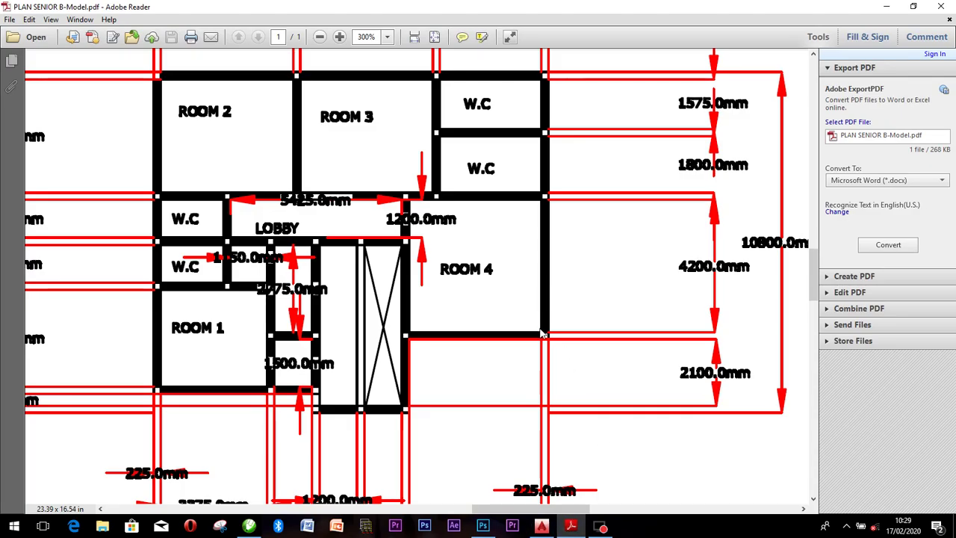
{"action": "middle_click_drag", "start_coordinate": [427, 365], "coordinate": [451, 372]}
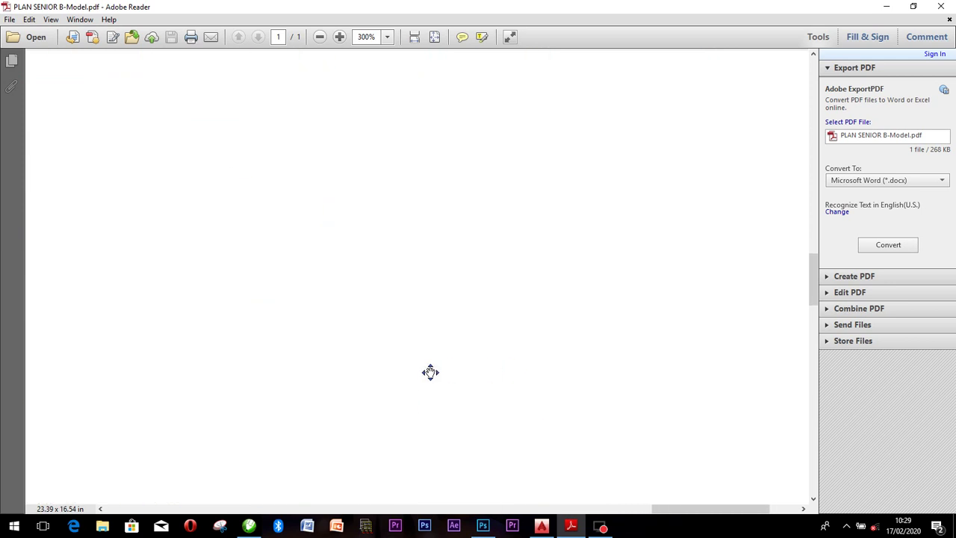
{"action": "scroll", "coordinate": [499, 378], "scroll_direction": "down", "scroll_amount": 2}
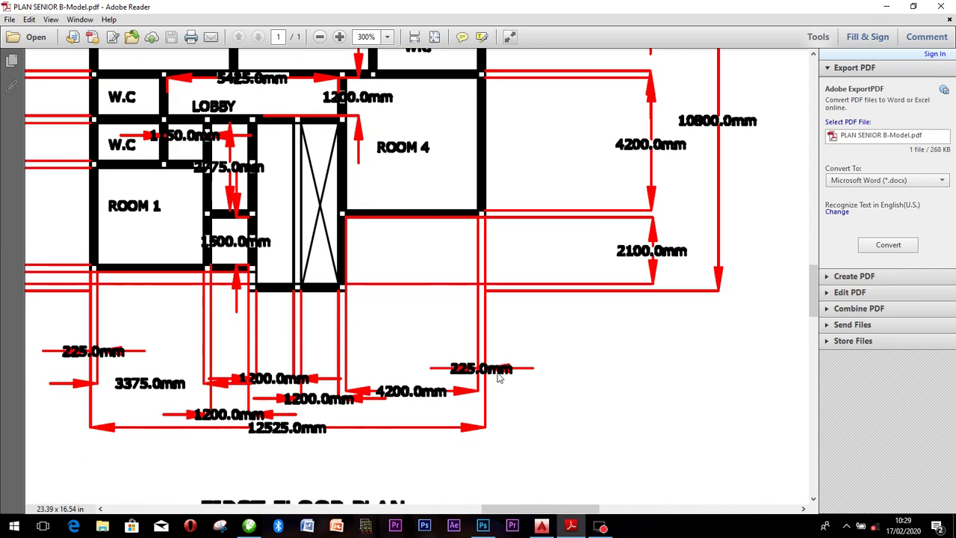
{"action": "scroll", "coordinate": [500, 378], "scroll_direction": "down", "scroll_amount": 1}
{"action": "left_click_drag", "start_coordinate": [535, 510], "coordinate": [512, 510]}
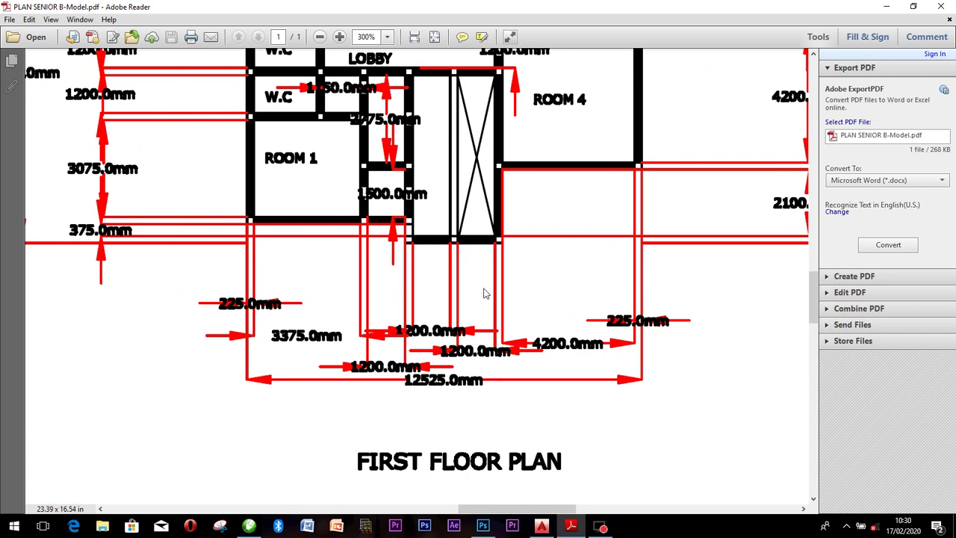
{"action": "left_click", "coordinate": [812, 56]}
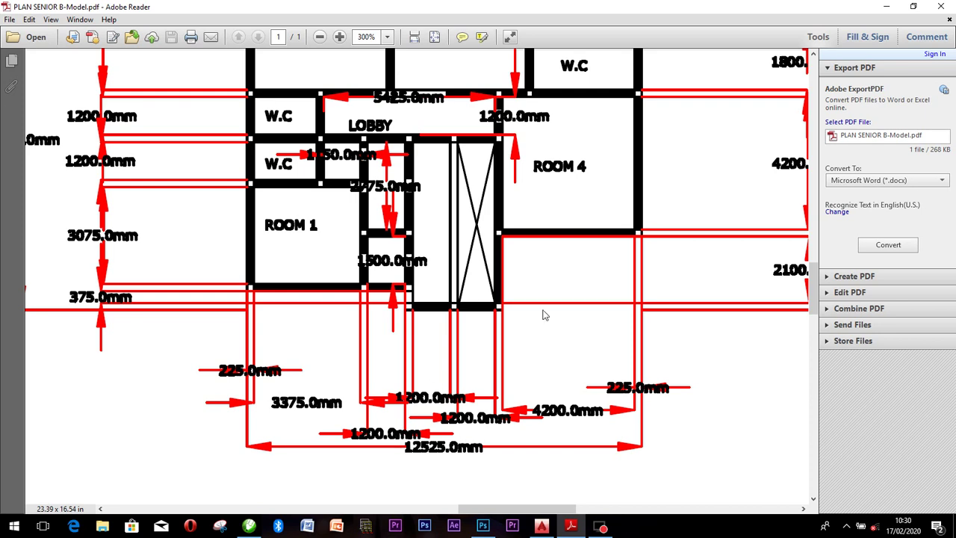
{"action": "left_click", "coordinate": [812, 55]}
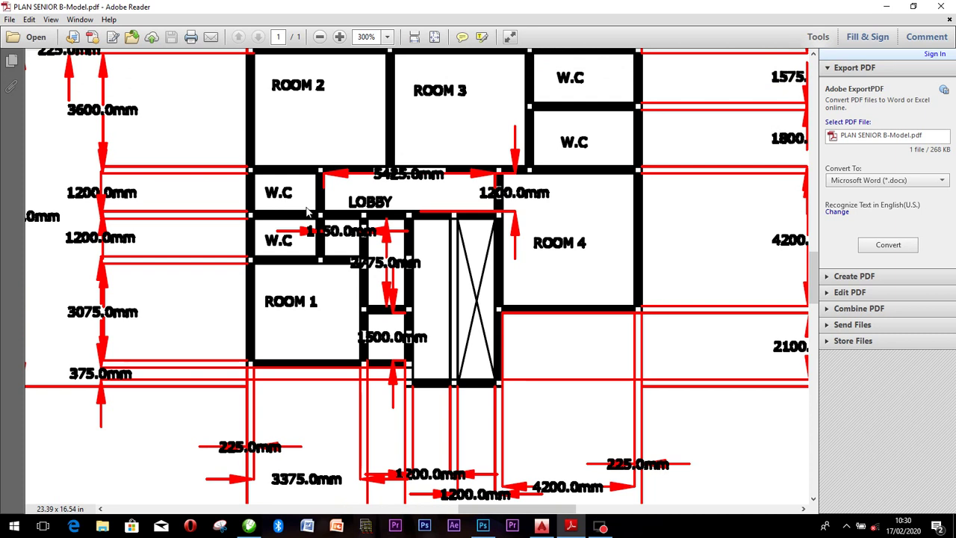
{"action": "left_click", "coordinate": [813, 54]}
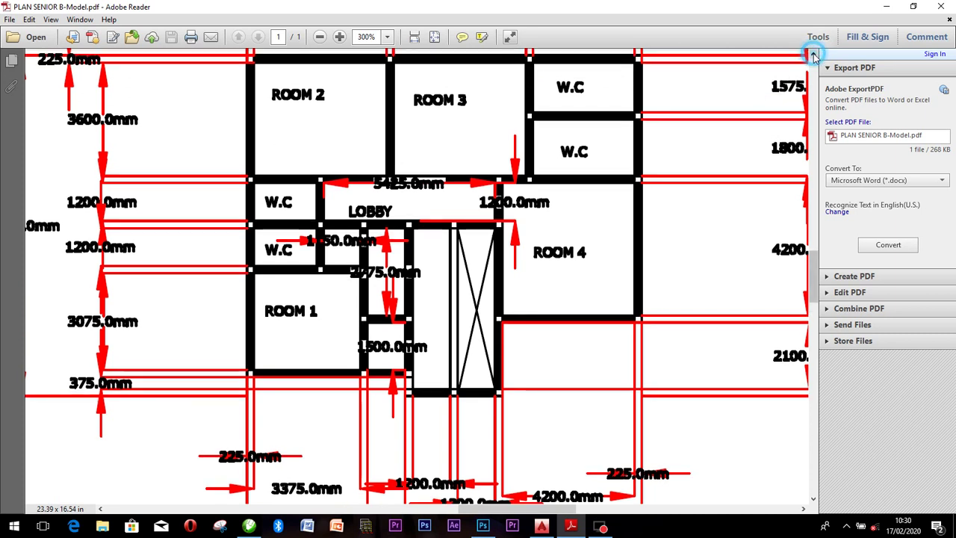
{"action": "left_click", "coordinate": [813, 55]}
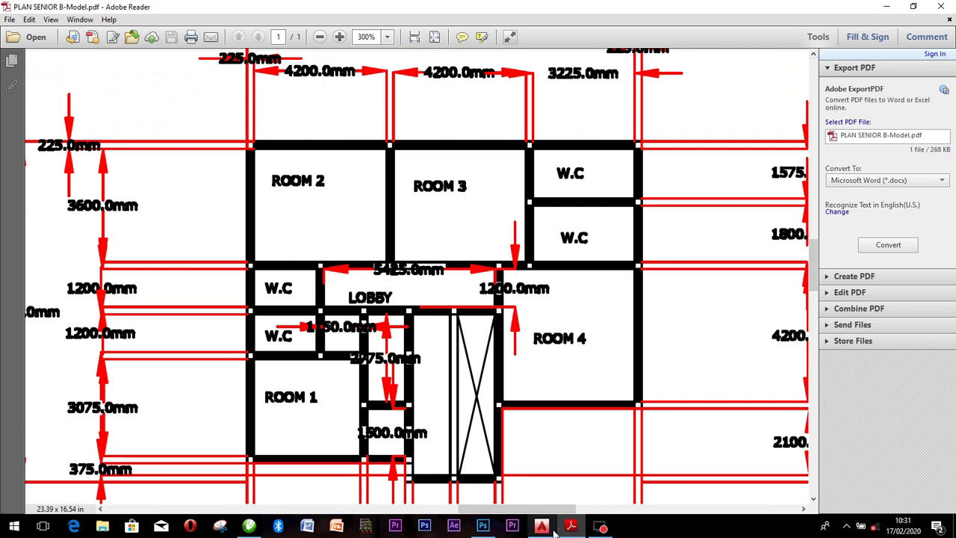
Compare the ground floor plan in the PDF with the room depths along the first floor plan's left side.
{"action": "left_click_drag", "start_coordinate": [514, 508], "coordinate": [368, 520]}
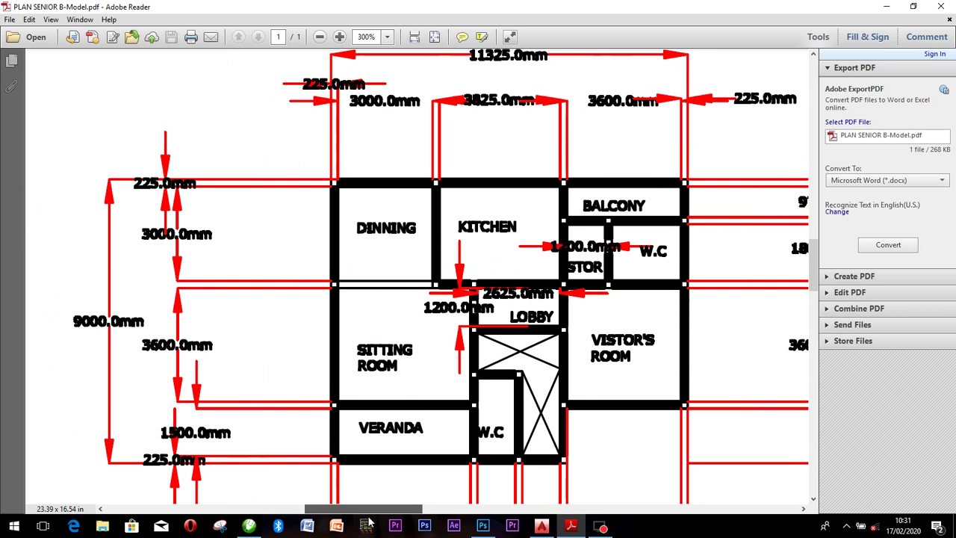
{"action": "left_click_drag", "start_coordinate": [368, 520], "coordinate": [491, 523]}
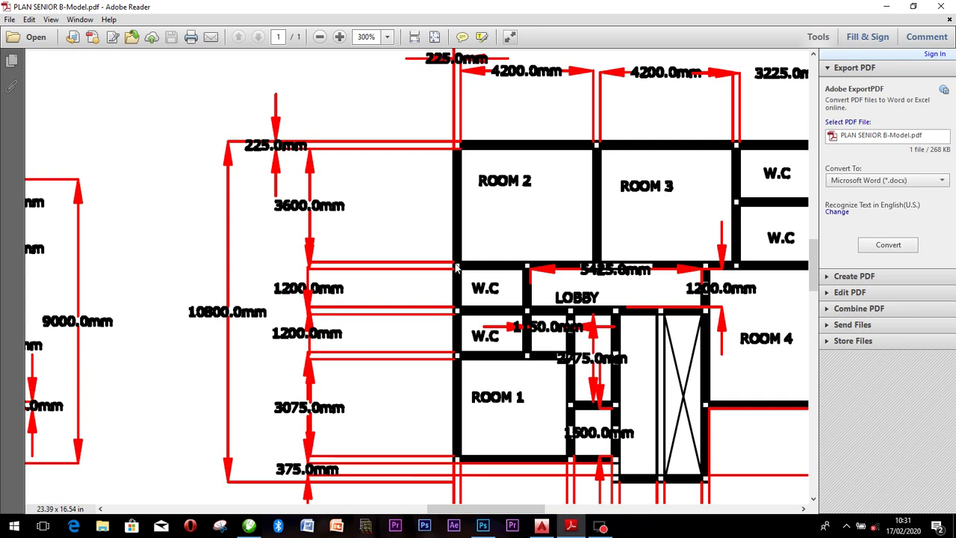
{"action": "left_click", "coordinate": [813, 498]}
{"action": "left_click", "coordinate": [812, 501]}
{"action": "left_click", "coordinate": [812, 500]}
{"action": "left_click", "coordinate": [812, 501]}
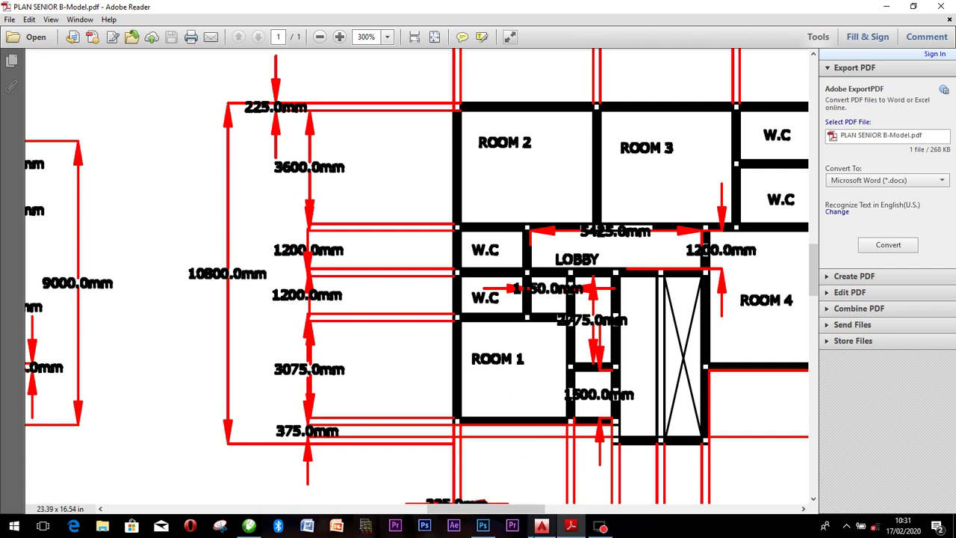
Switch back to AutoCAD, add a vertical linear dimension for the inside depth of the first floor's upper-left room, and select it.
{"action": "left_click", "coordinate": [542, 527]}
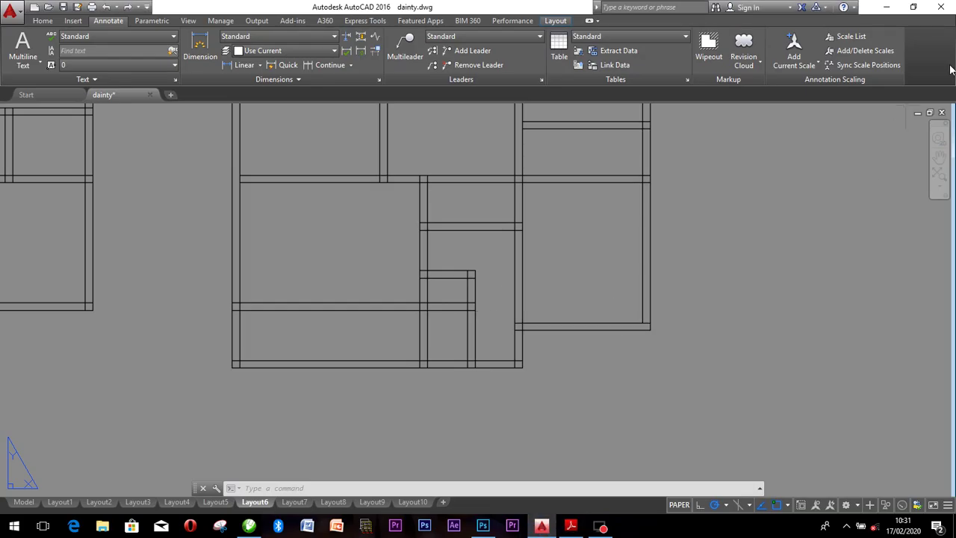
{"action": "scroll", "coordinate": [531, 236], "scroll_direction": "down", "scroll_amount": 4}
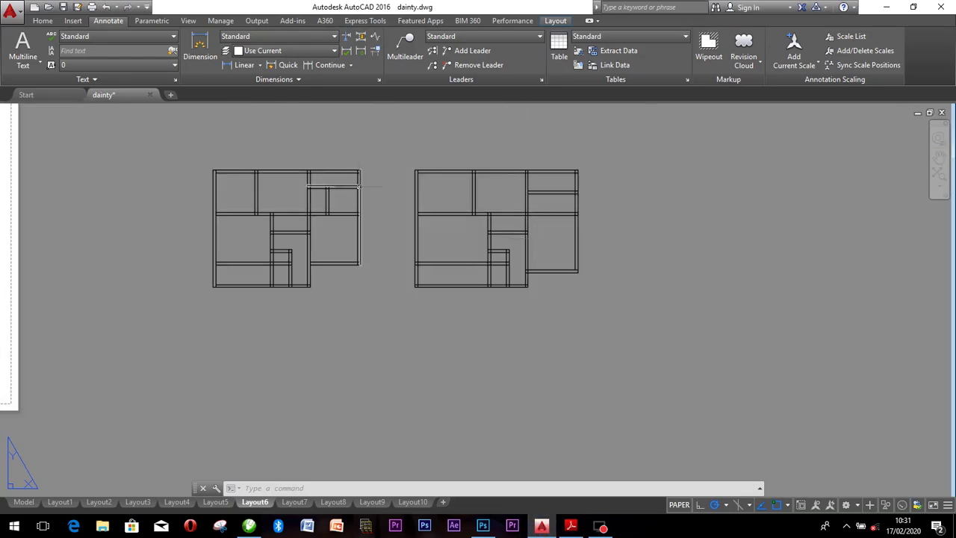
{"action": "scroll", "coordinate": [383, 207], "scroll_direction": "up", "scroll_amount": 2}
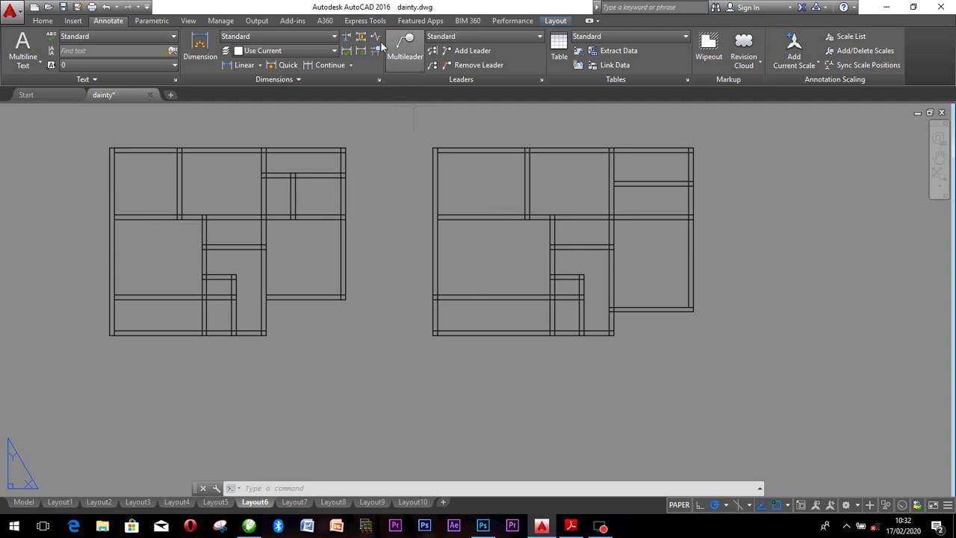
{"action": "left_click", "coordinate": [239, 65]}
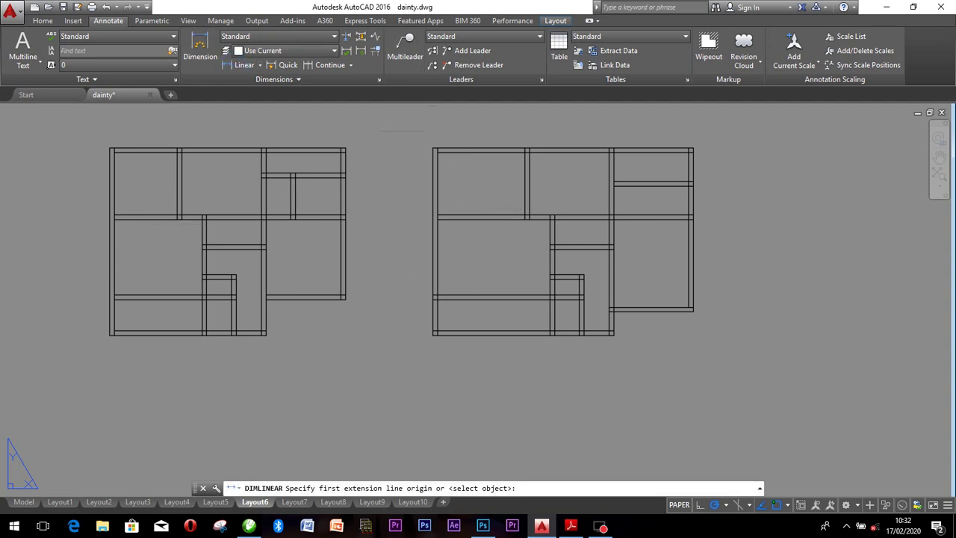
{"action": "left_click", "coordinate": [433, 148]}
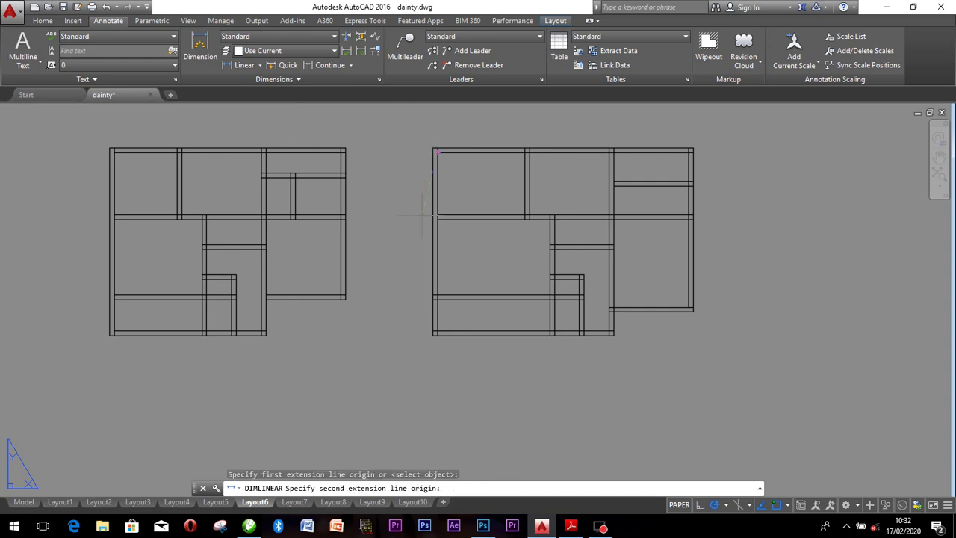
{"action": "left_click", "coordinate": [437, 214]}
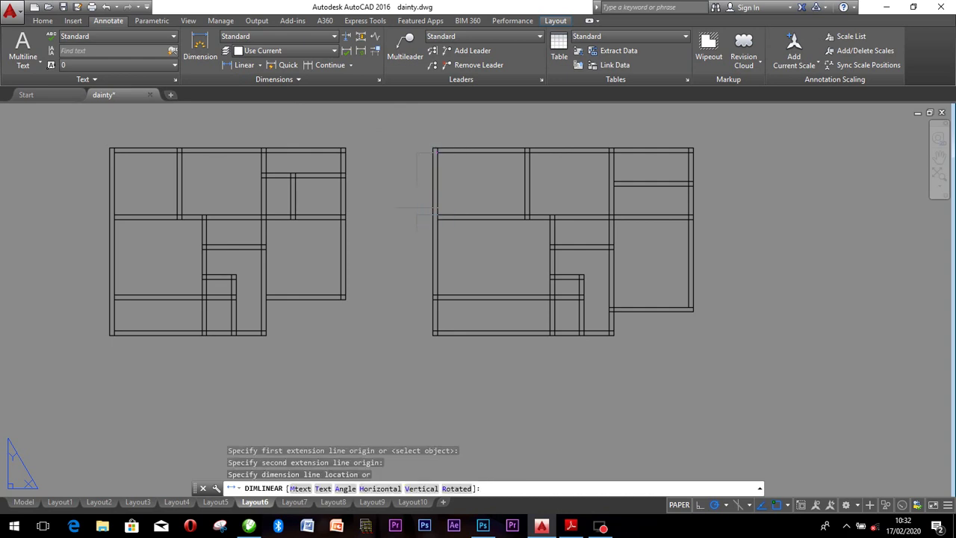
{"action": "left_click", "coordinate": [416, 207]}
{"action": "scroll", "coordinate": [416, 192], "scroll_direction": "up", "scroll_amount": 5}
{"action": "scroll", "coordinate": [416, 192], "scroll_direction": "down", "scroll_amount": 5}
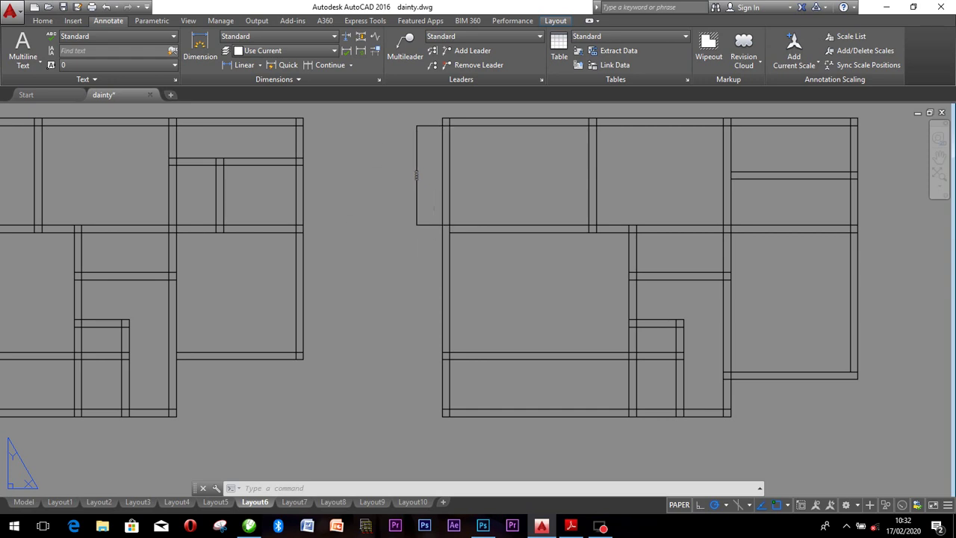
{"action": "left_click", "coordinate": [416, 175]}
{"action": "left_click", "coordinate": [384, 198]}
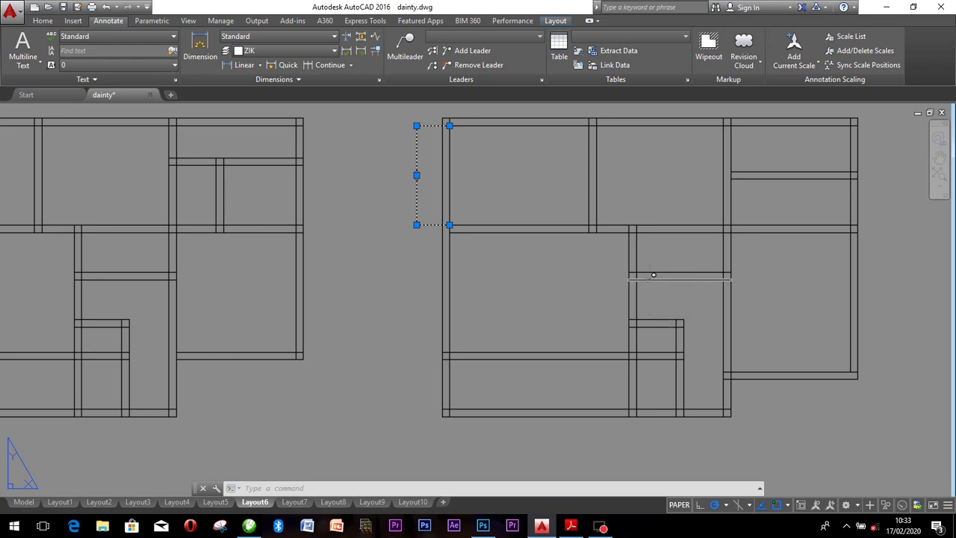
Examine the first floor's lower-left room and stair walls against the ground floor plan beside it.
{"action": "scroll", "coordinate": [687, 306], "scroll_direction": "up", "scroll_amount": 3}
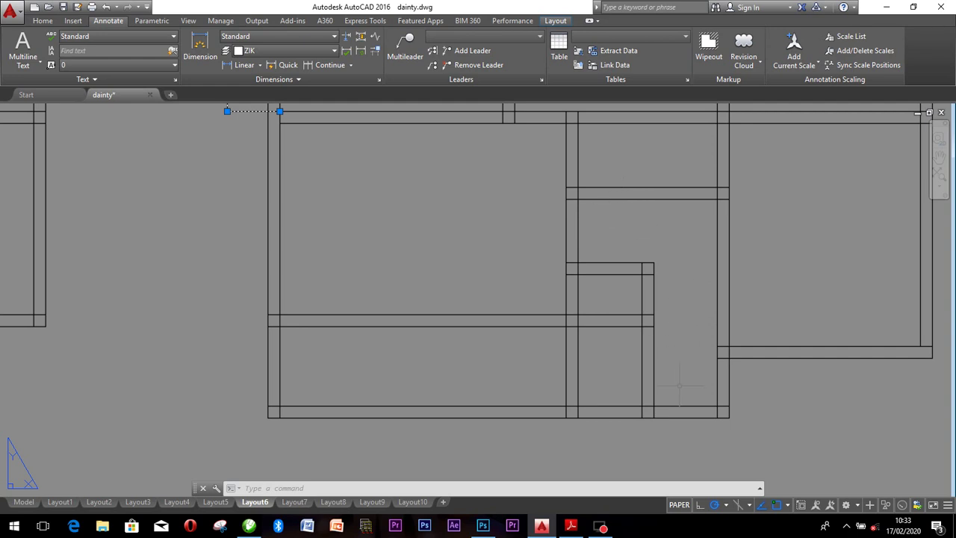
{"action": "scroll", "coordinate": [655, 223], "scroll_direction": "down", "scroll_amount": 5}
{"action": "scroll", "coordinate": [608, 231], "scroll_direction": "up", "scroll_amount": 5}
{"action": "scroll", "coordinate": [608, 232], "scroll_direction": "down", "scroll_amount": 6}
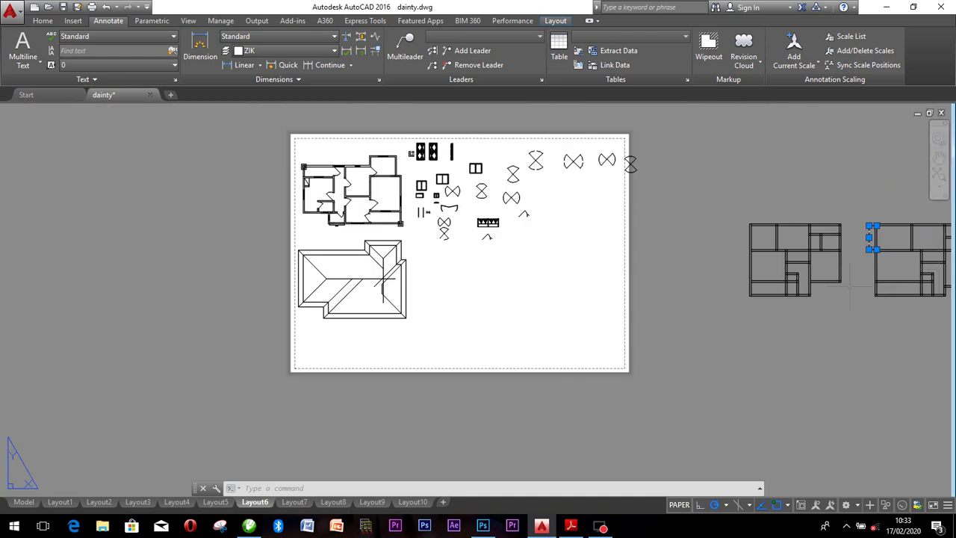
{"action": "scroll", "coordinate": [742, 241], "scroll_direction": "up", "scroll_amount": 5}
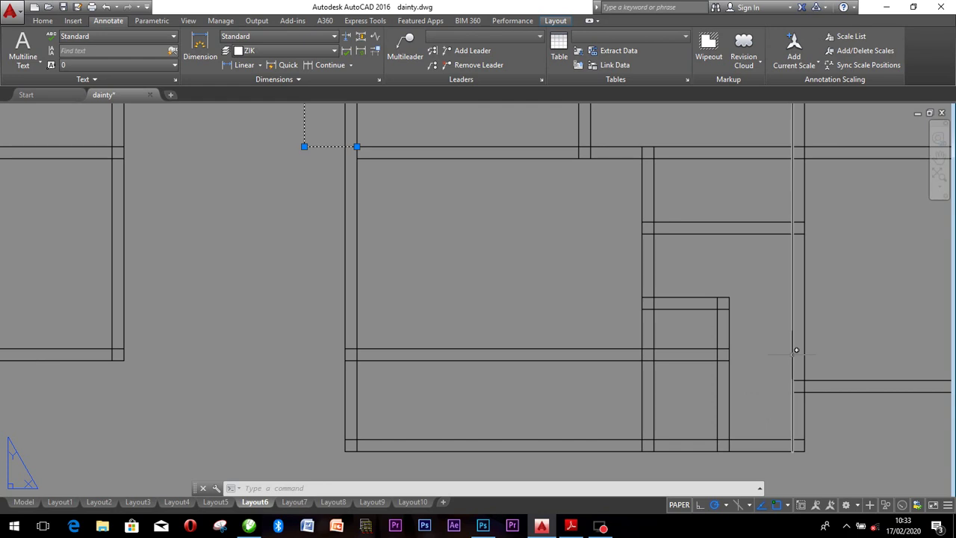
{"action": "scroll", "coordinate": [769, 336], "scroll_direction": "down", "scroll_amount": 2}
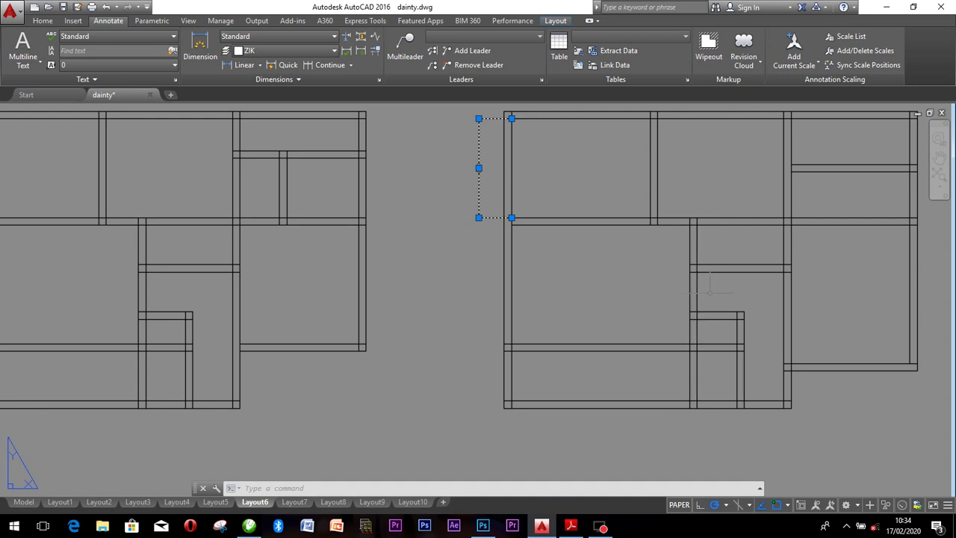
{"action": "middle_click_drag", "start_coordinate": [732, 299], "coordinate": [682, 271]}
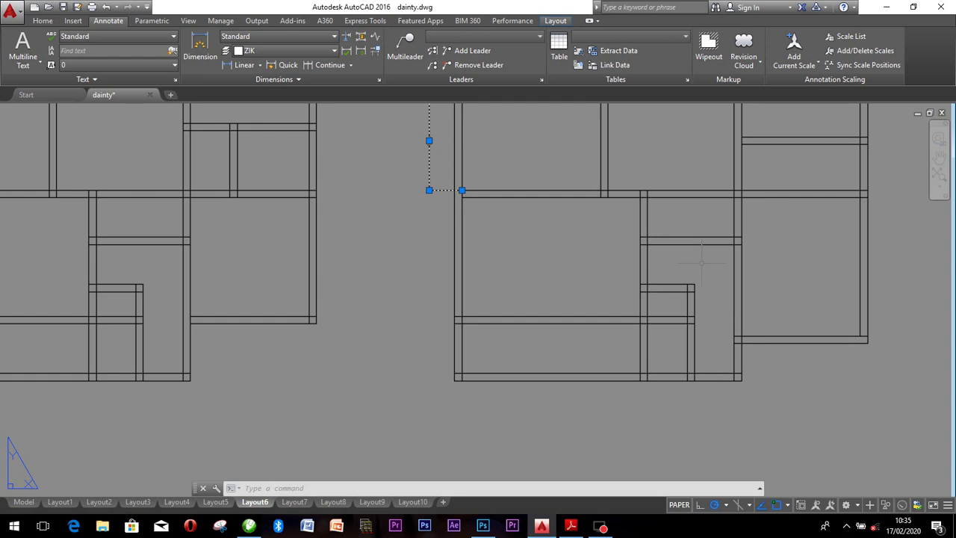
{"action": "middle_click_drag", "start_coordinate": [696, 260], "coordinate": [708, 285]}
{"action": "scroll", "coordinate": [446, 284], "scroll_direction": "down", "scroll_amount": 2}
{"action": "mouse_move", "coordinate": [445, 285]}
{"action": "middle_mouse_down"}
{"action": "mouse_move", "coordinate": [473, 303]}
{"action": "mouse_move", "coordinate": [569, 309]}
{"action": "middle_mouse_up"}
{"action": "scroll", "coordinate": [570, 309], "scroll_direction": "up", "scroll_amount": 2}
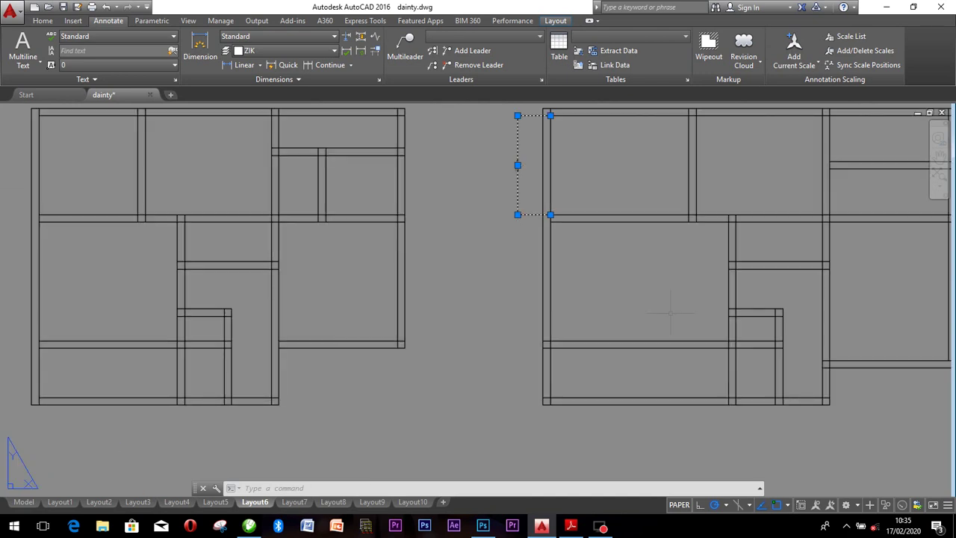
{"action": "mouse_move", "coordinate": [670, 312]}
{"action": "middle_mouse_down"}
{"action": "mouse_move", "coordinate": [631, 313]}
{"action": "mouse_move", "coordinate": [654, 326]}
{"action": "middle_mouse_up"}
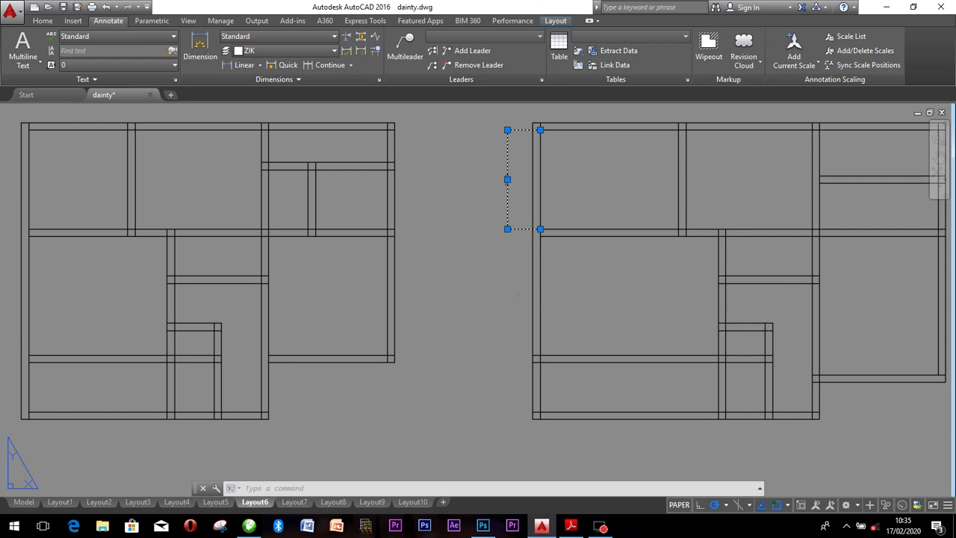
{"action": "middle_click_drag", "start_coordinate": [133, 244], "coordinate": [199, 247]}
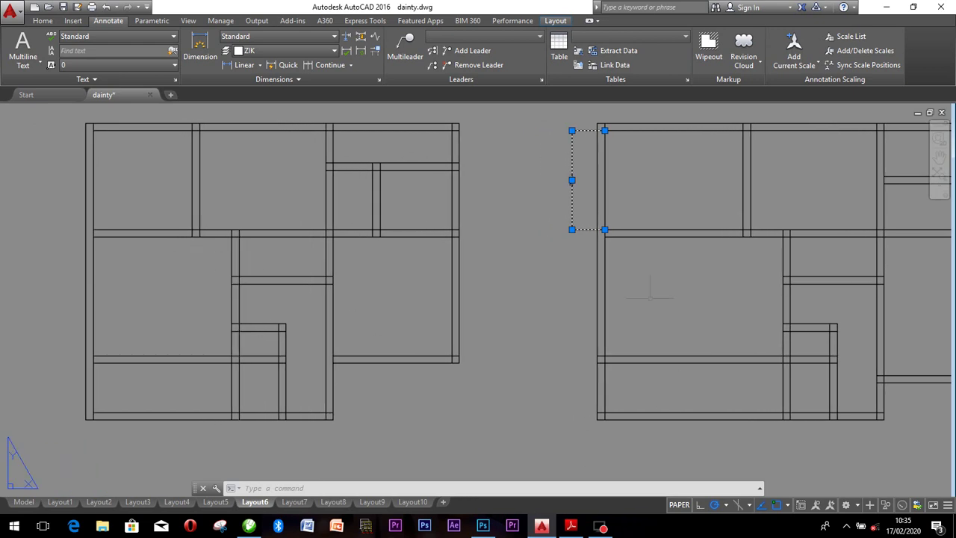
{"action": "middle_click_drag", "start_coordinate": [721, 301], "coordinate": [657, 300]}
{"action": "scroll", "coordinate": [657, 301], "scroll_direction": "up", "scroll_amount": 3}
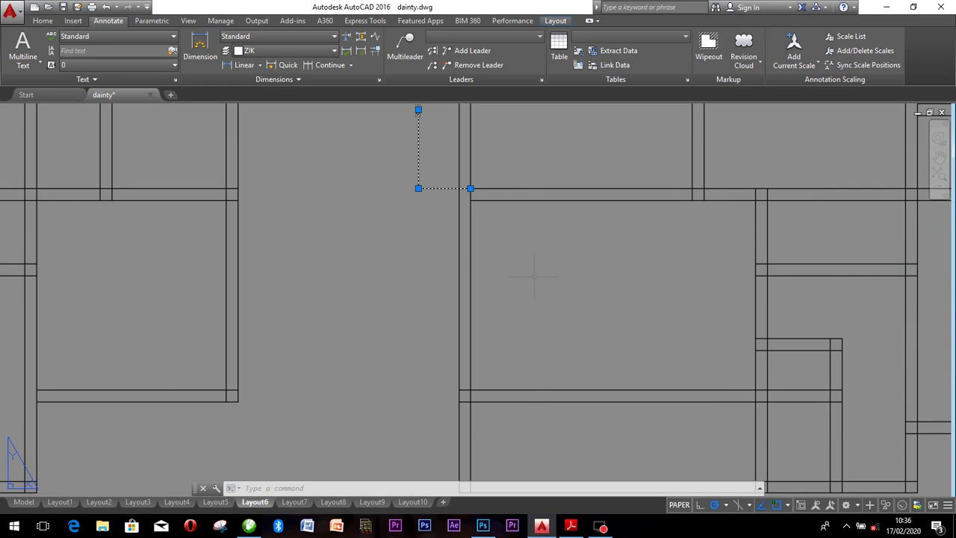
{"action": "scroll", "coordinate": [544, 276], "scroll_direction": "down", "scroll_amount": 5}
{"action": "scroll", "coordinate": [541, 271], "scroll_direction": "up", "scroll_amount": 2}
{"action": "scroll", "coordinate": [457, 267], "scroll_direction": "down", "scroll_amount": 2}
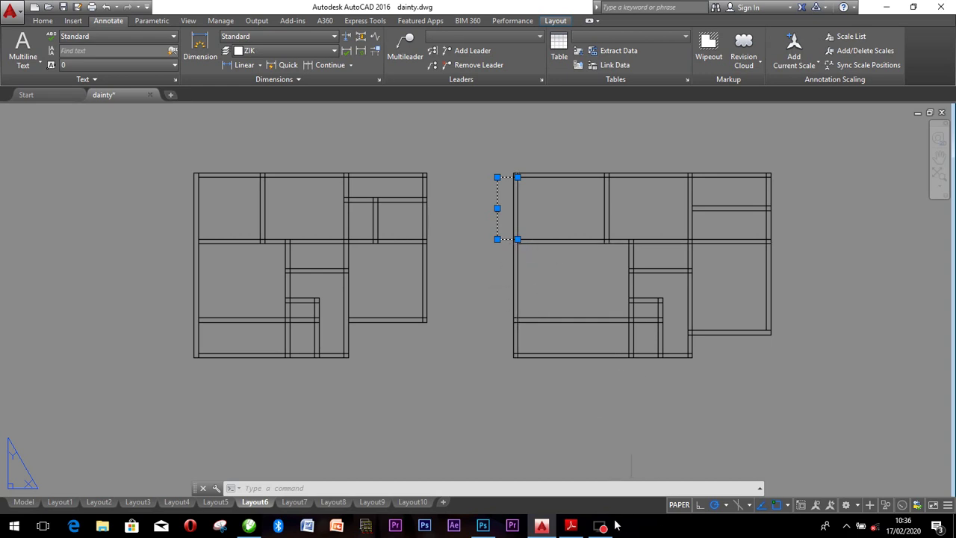
Glance at the plan PDF, return to the AutoCAD drawing and deselect the dimension beside the right-hand plan.
{"action": "left_click", "coordinate": [571, 526]}
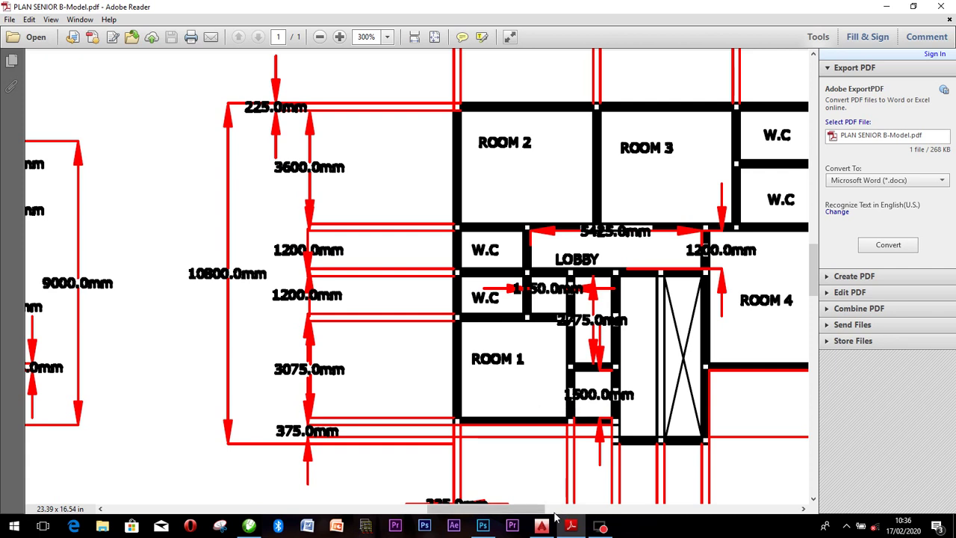
{"action": "left_click", "coordinate": [541, 526]}
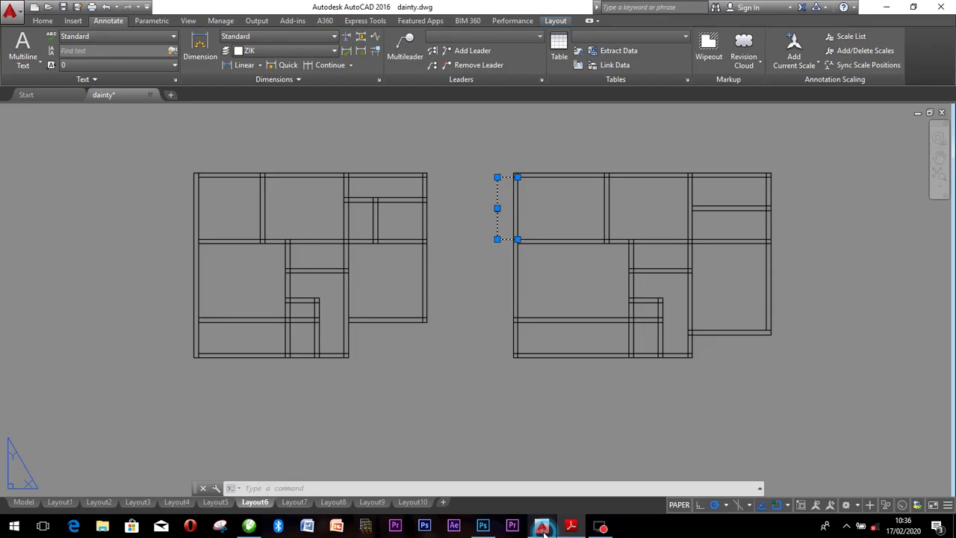
{"action": "left_click", "coordinate": [469, 243]}
{"action": "key", "text": "Escape"}
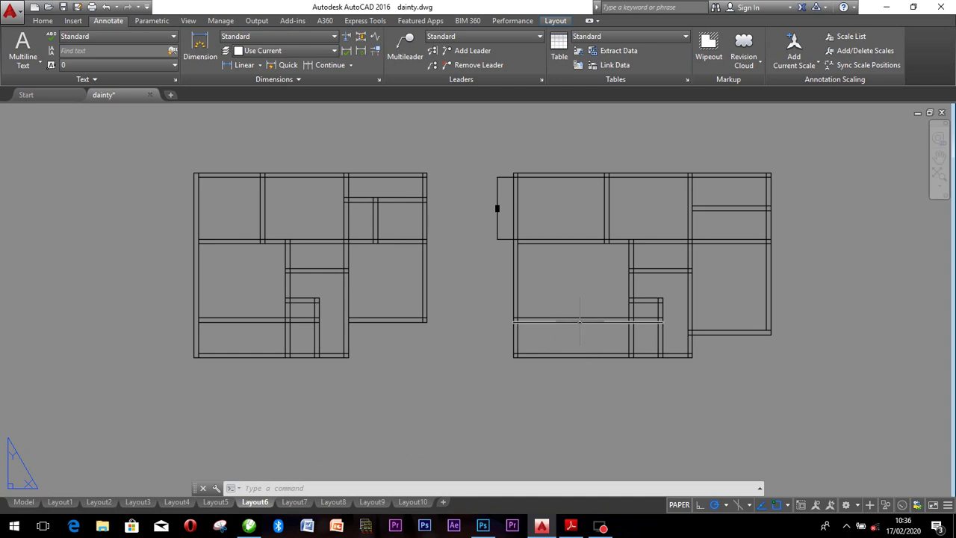
Compare the ground and first floor plans in the Adobe Reader PDF with the drawn walls in AutoCAD.
{"action": "left_click", "coordinate": [554, 527]}
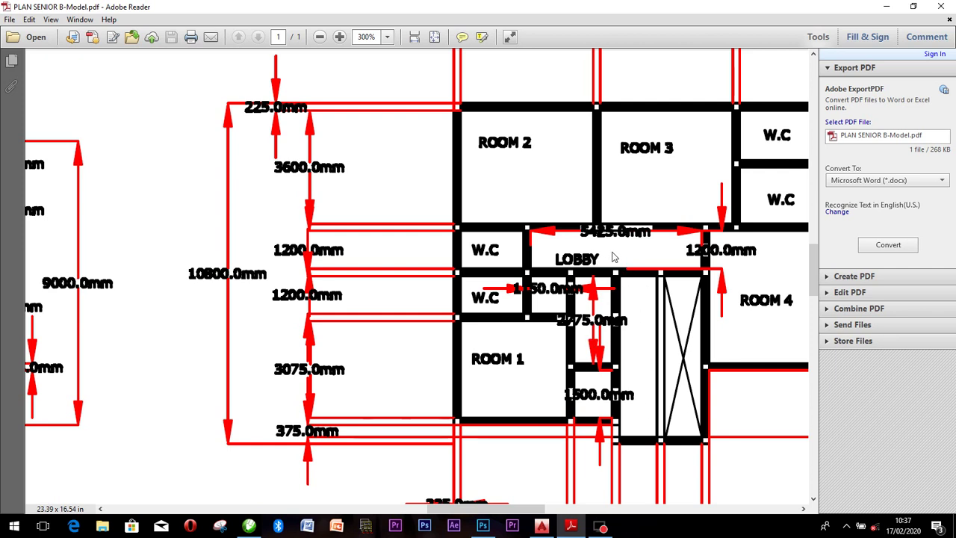
{"action": "scroll", "coordinate": [612, 256], "scroll_direction": "down", "scroll_amount": 1}
{"action": "mouse_move", "coordinate": [531, 508]}
{"action": "left_mouse_down"}
{"action": "mouse_move", "coordinate": [444, 509]}
{"action": "mouse_move", "coordinate": [481, 511]}
{"action": "left_mouse_up"}
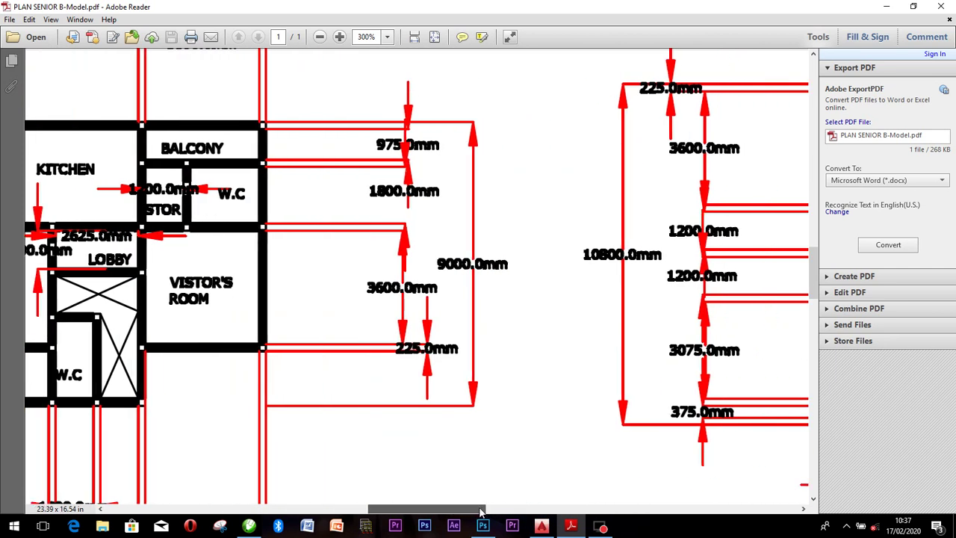
{"action": "left_click", "coordinate": [321, 36]}
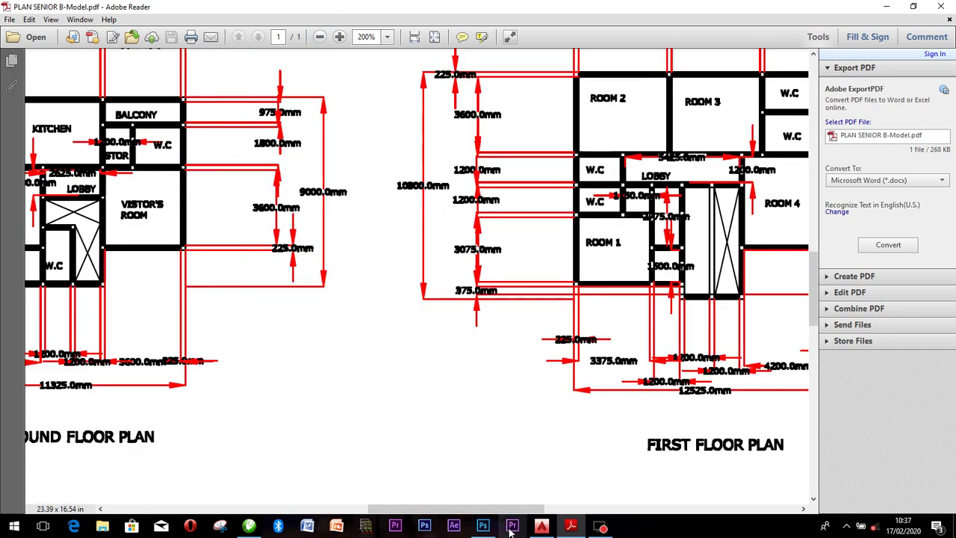
{"action": "left_click_drag", "start_coordinate": [493, 508], "coordinate": [480, 515]}
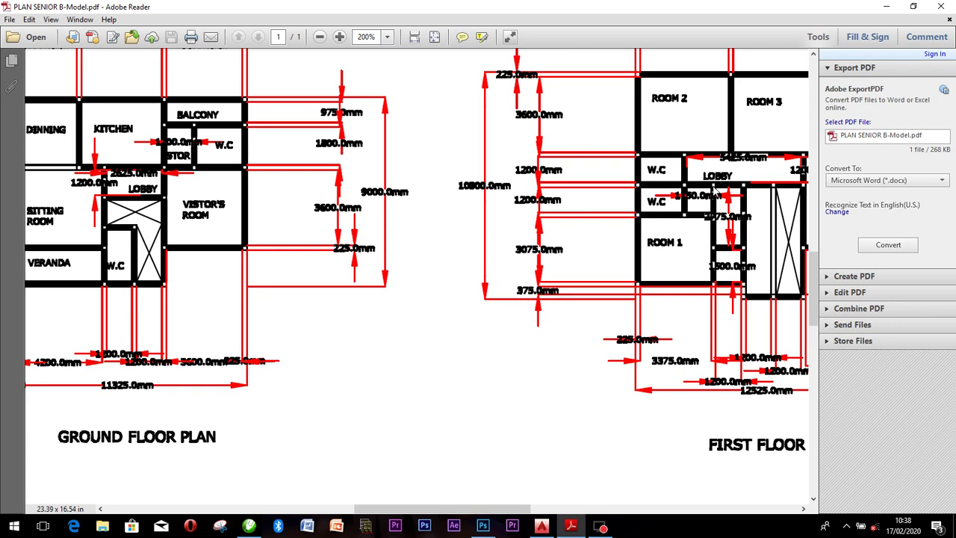
{"action": "left_click", "coordinate": [543, 524]}
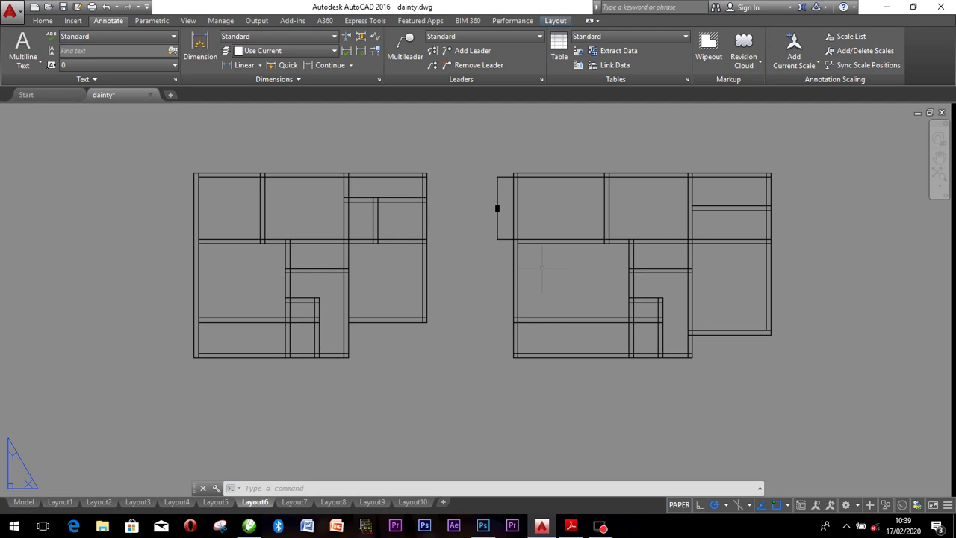
{"action": "scroll", "coordinate": [625, 334], "scroll_direction": "up", "scroll_amount": 2}
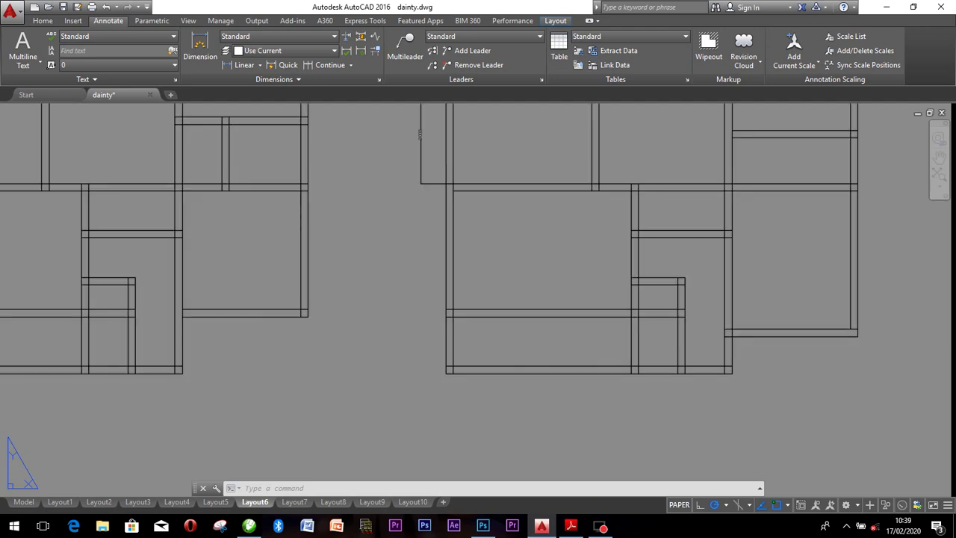
{"action": "left_click", "coordinate": [570, 527]}
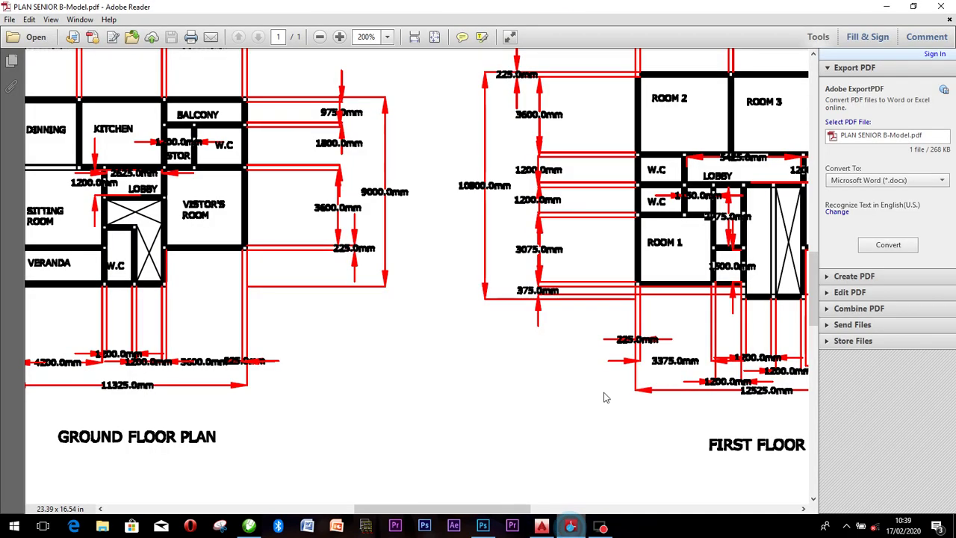
{"action": "scroll", "coordinate": [760, 262], "scroll_direction": "up", "scroll_amount": 2}
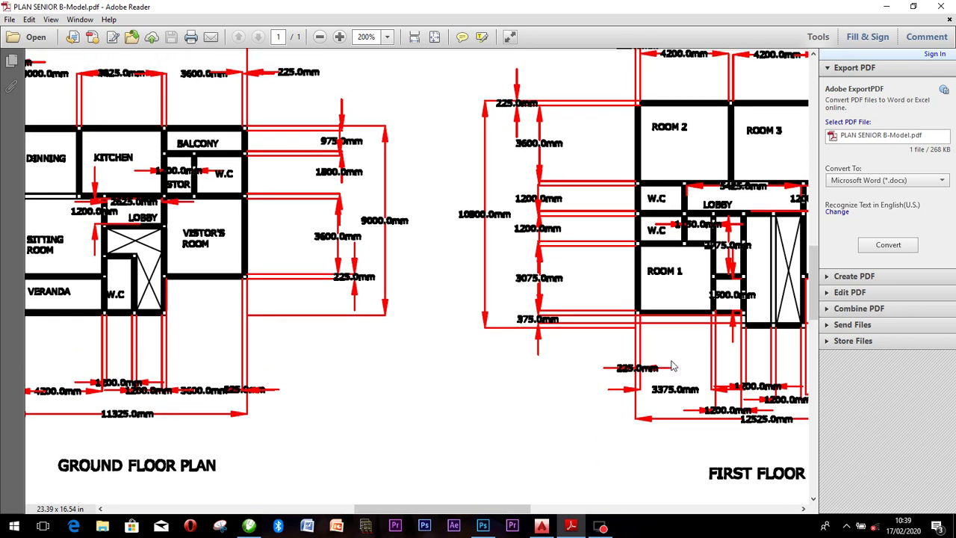
Switch to AutoCAD and erase both lines of the long horizontal wall crossing the lower part of the right-hand plan.
{"action": "left_click", "coordinate": [542, 527]}
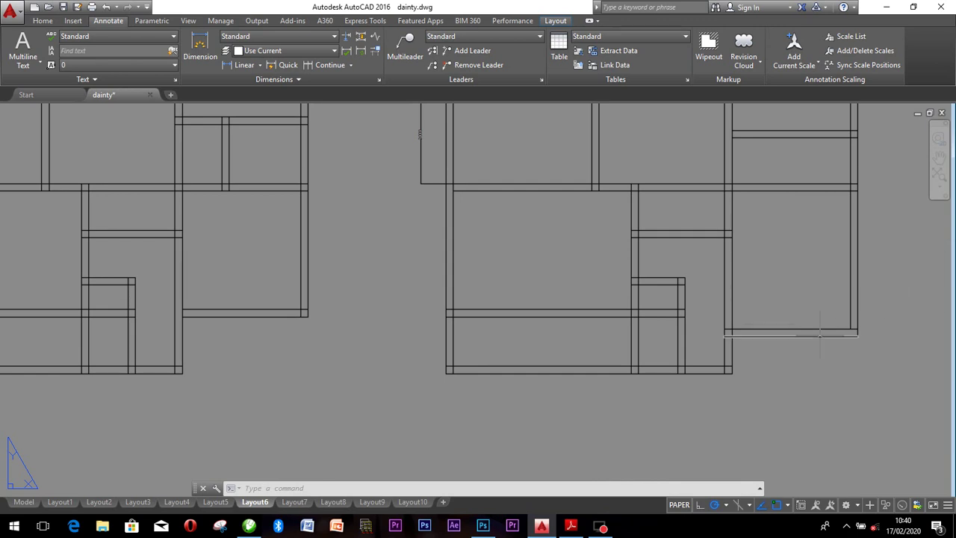
{"action": "scroll", "coordinate": [635, 340], "scroll_direction": "up", "scroll_amount": 3}
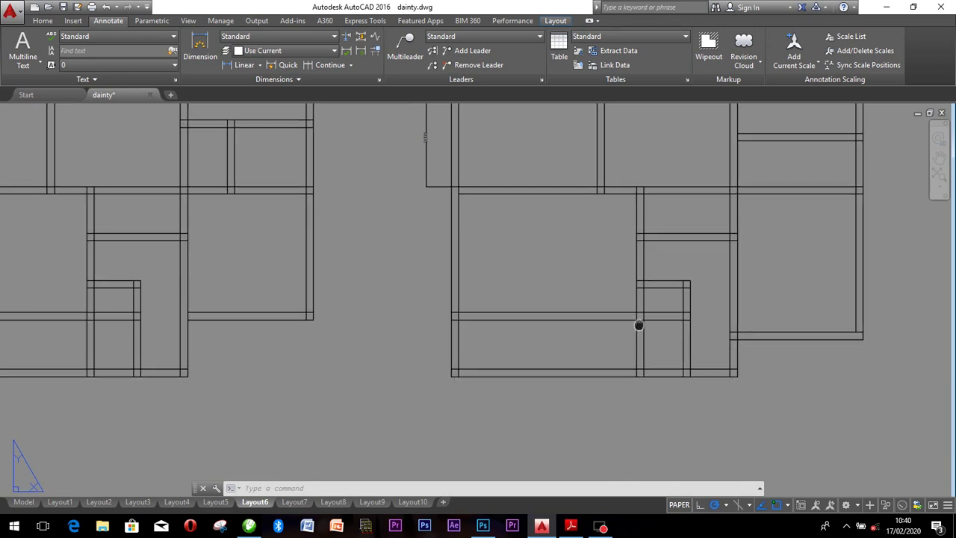
{"action": "left_click", "coordinate": [716, 347]}
{"action": "left_click", "coordinate": [695, 332]}
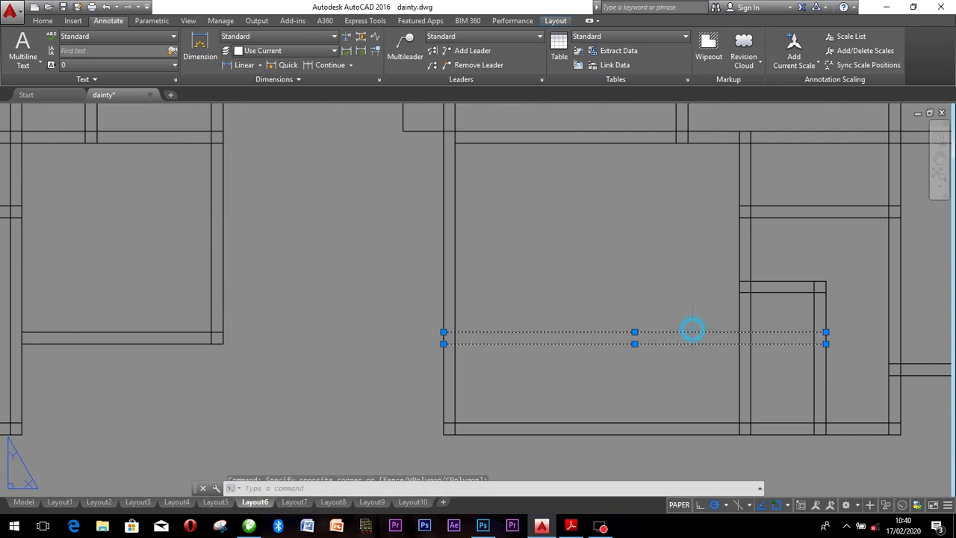
{"action": "key", "text": "Delete"}
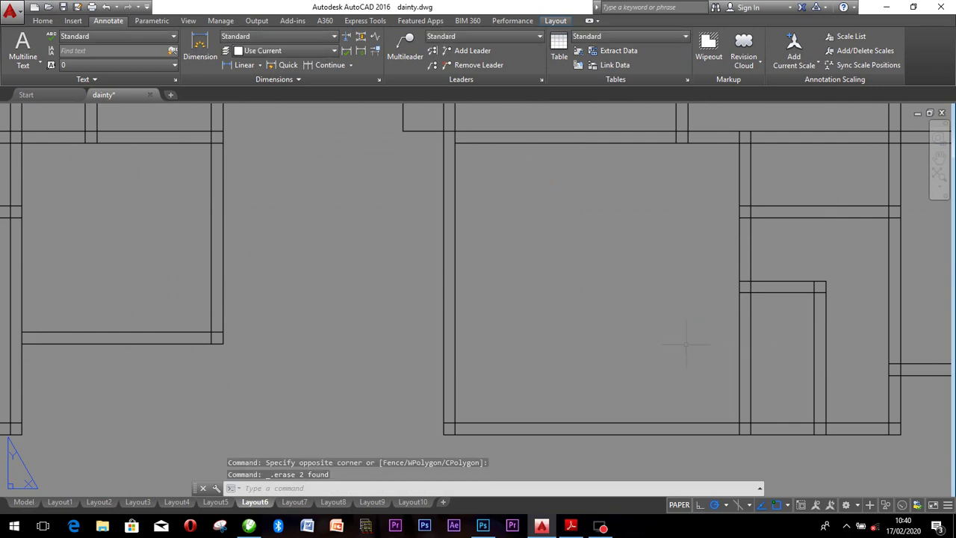
Switch to the plan PDF in Adobe Reader and locate the ground and first floor plans on the page.
{"action": "left_click", "coordinate": [569, 526]}
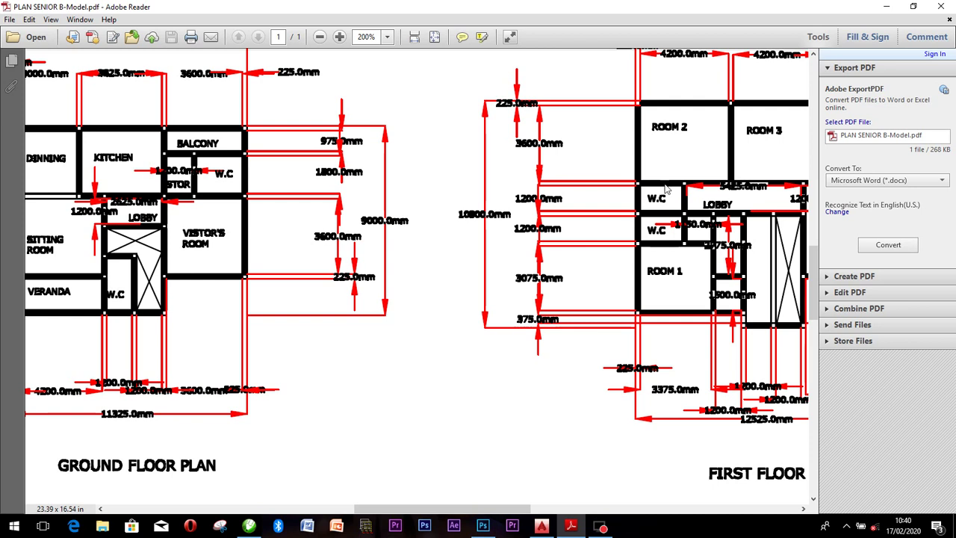
{"action": "scroll", "coordinate": [601, 248], "scroll_direction": "left", "scroll_amount": 5}
{"action": "scroll", "coordinate": [638, 261], "scroll_direction": "down", "scroll_amount": 10}
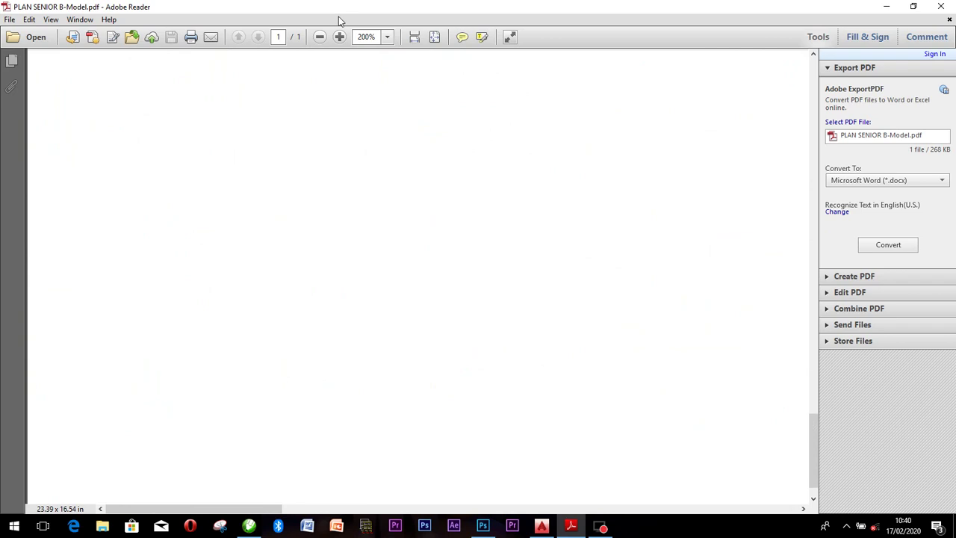
{"action": "left_click", "coordinate": [319, 36]}
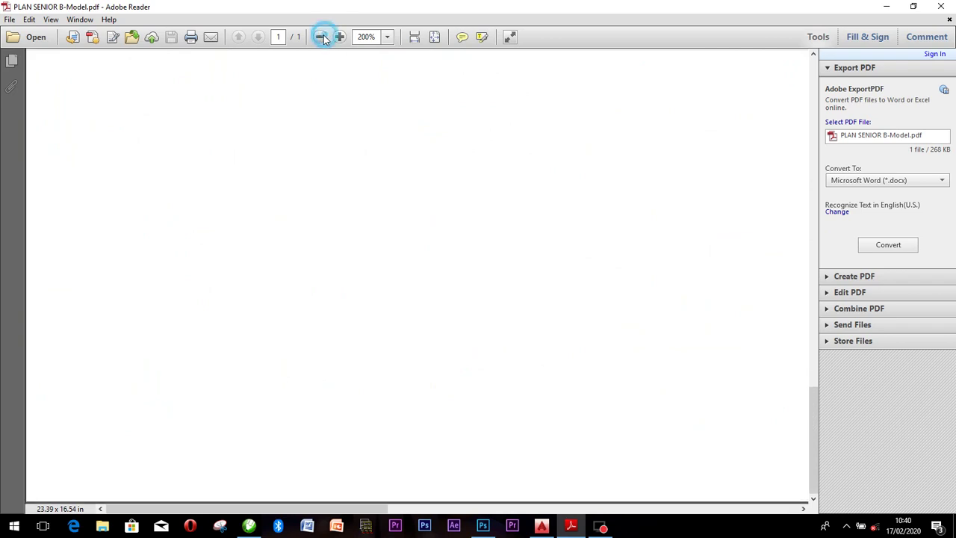
{"action": "left_click", "coordinate": [320, 37]}
{"action": "left_click", "coordinate": [434, 37]}
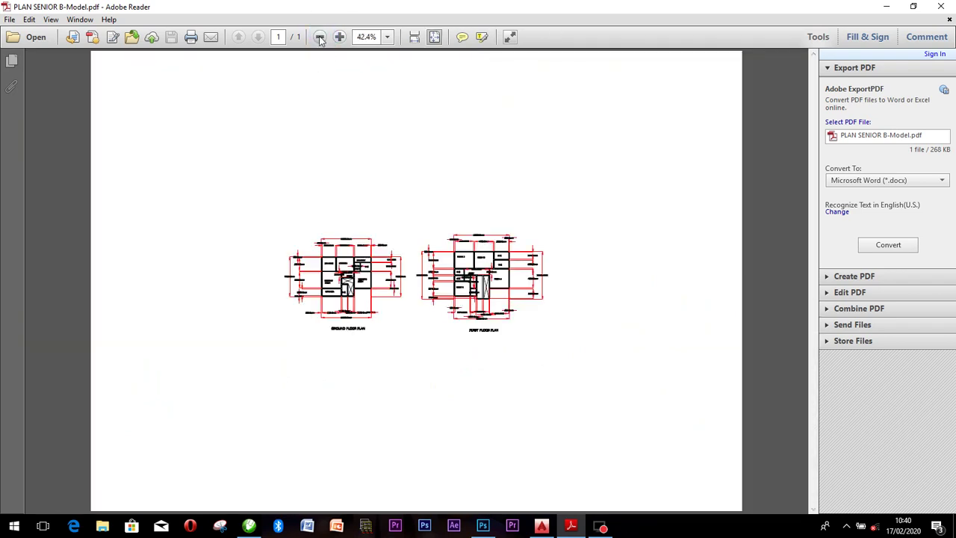
{"action": "left_click", "coordinate": [340, 37]}
{"action": "left_click", "coordinate": [344, 40]}
{"action": "left_click", "coordinate": [343, 41]}
{"action": "left_click", "coordinate": [343, 40]}
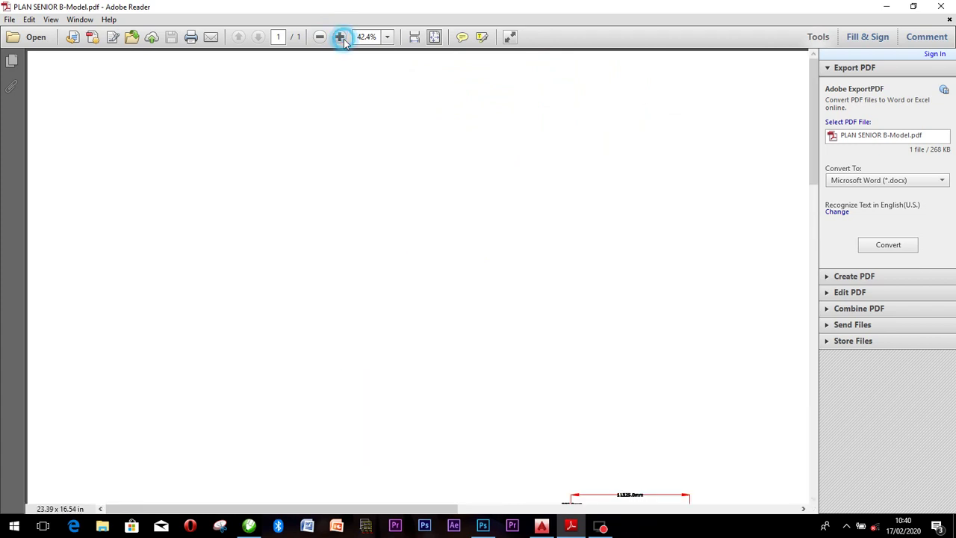
{"action": "left_click", "coordinate": [805, 509]}
{"action": "left_click", "coordinate": [804, 509]}
{"action": "left_click", "coordinate": [804, 509]}
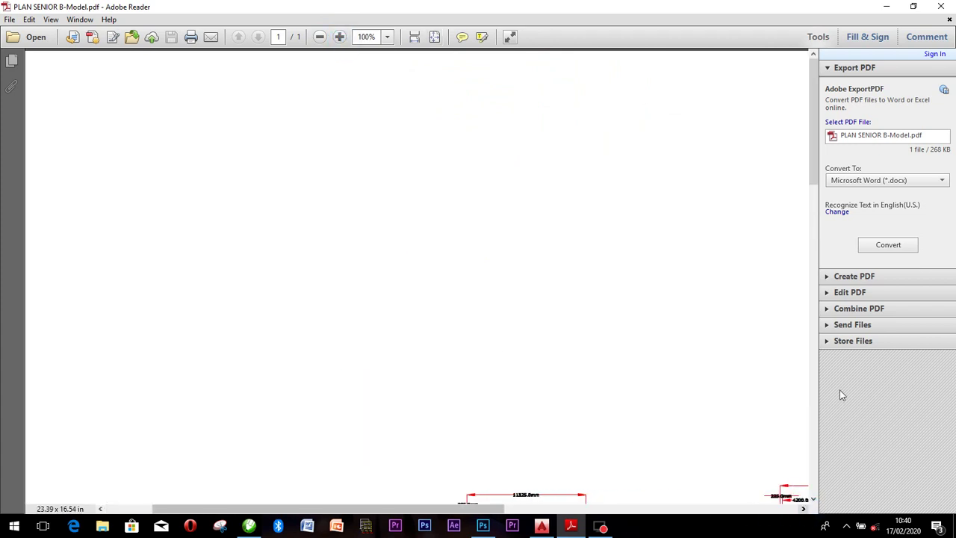
{"action": "left_click_drag", "start_coordinate": [815, 142], "coordinate": [815, 283]}
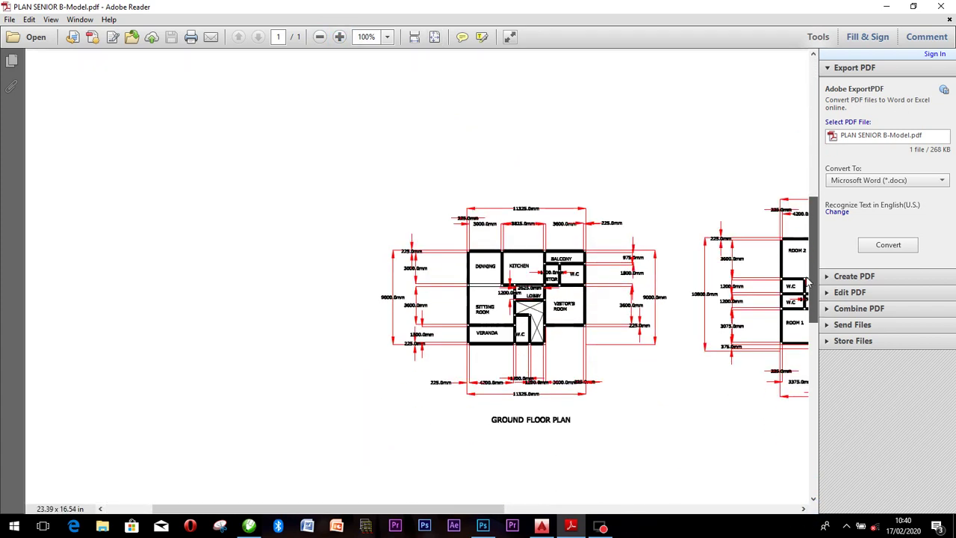
Examine the room layout and dimensions of the ground floor and first floor plans up close in the PDF.
{"action": "left_click", "coordinate": [339, 38]}
{"action": "left_click", "coordinate": [339, 38]}
{"action": "left_click", "coordinate": [340, 38]}
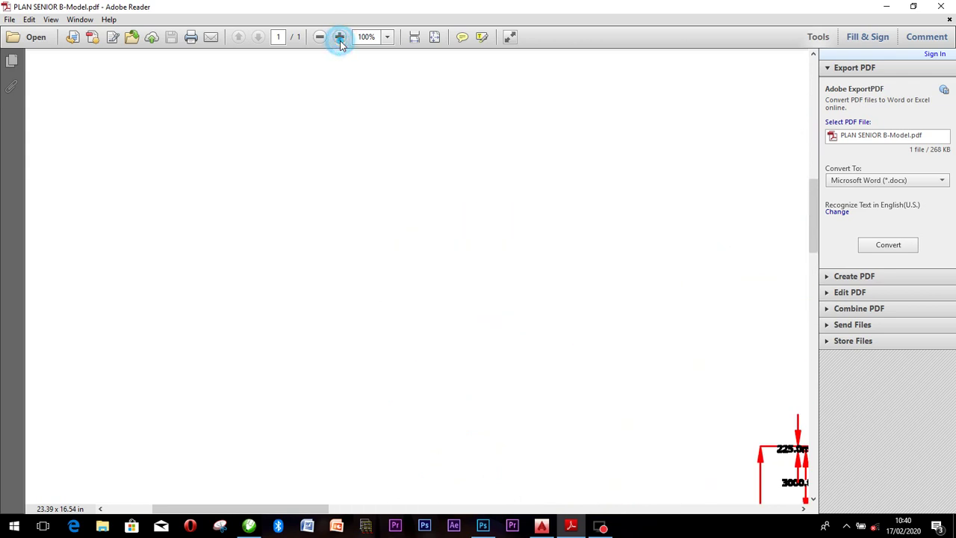
{"action": "left_click", "coordinate": [340, 38]}
{"action": "left_click", "coordinate": [339, 38]}
{"action": "left_click", "coordinate": [340, 38]}
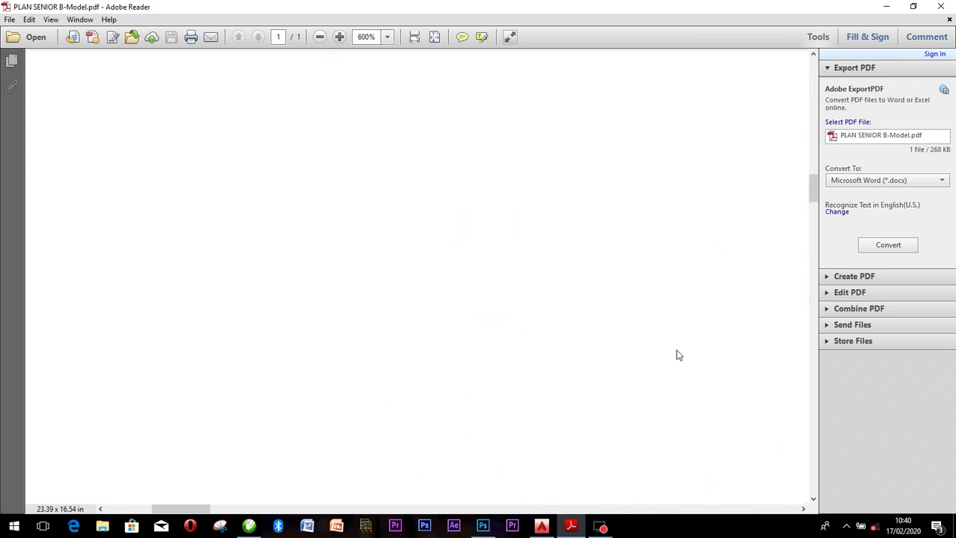
{"action": "left_click_drag", "start_coordinate": [814, 176], "coordinate": [817, 234]}
{"action": "left_click", "coordinate": [803, 507]}
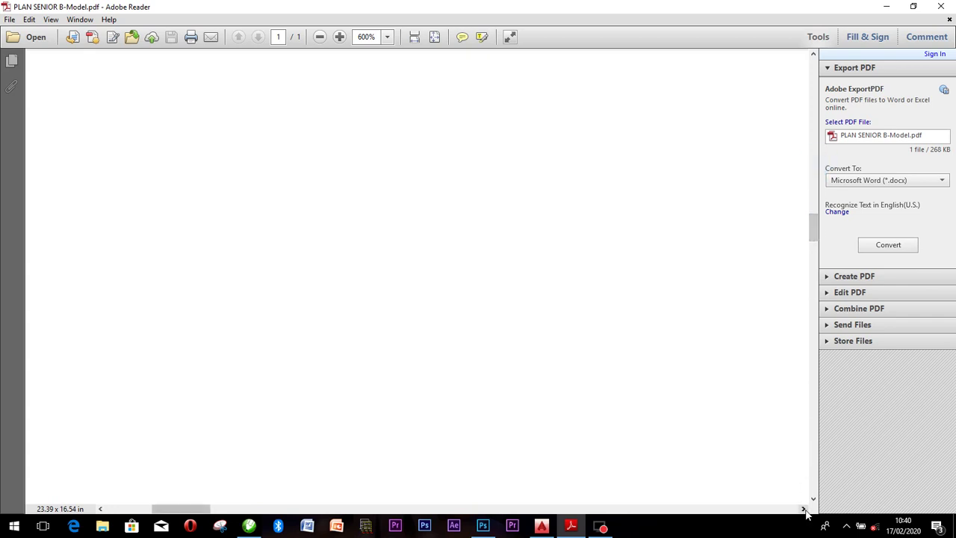
{"action": "left_click_drag", "start_coordinate": [202, 508], "coordinate": [392, 508]}
{"action": "left_click_drag", "start_coordinate": [813, 233], "coordinate": [813, 262]}
{"action": "left_click", "coordinate": [319, 36]}
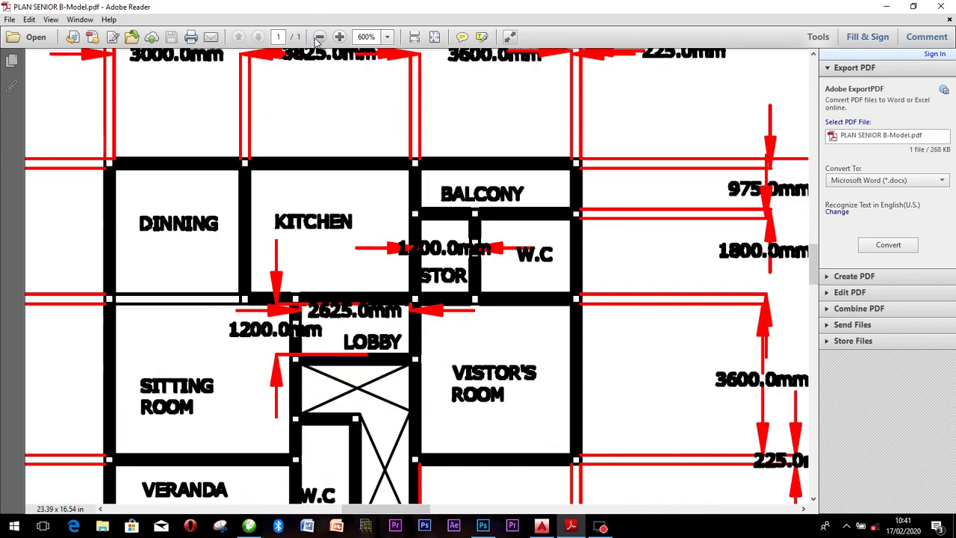
{"action": "left_click", "coordinate": [319, 36]}
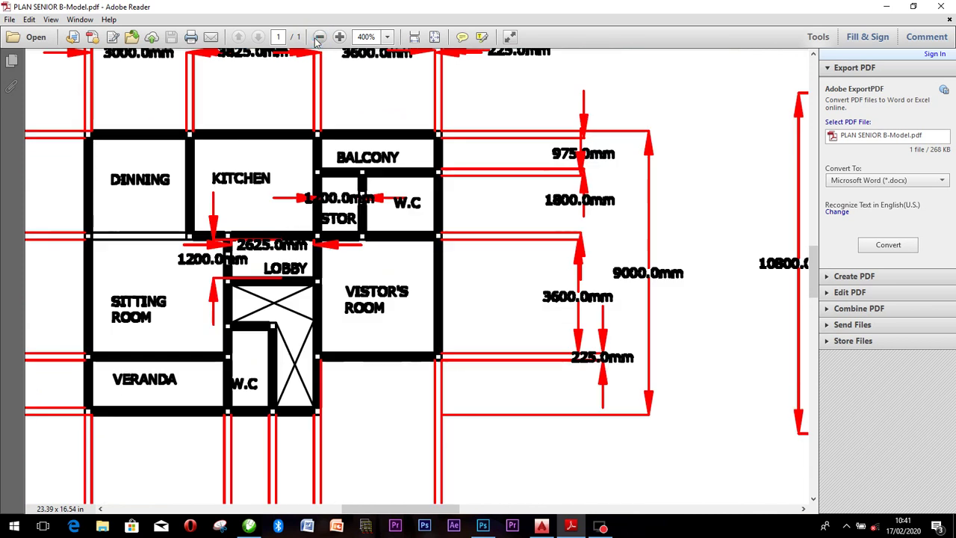
{"action": "left_click", "coordinate": [804, 509]}
{"action": "left_click_drag", "start_coordinate": [803, 508], "coordinate": [804, 510]}
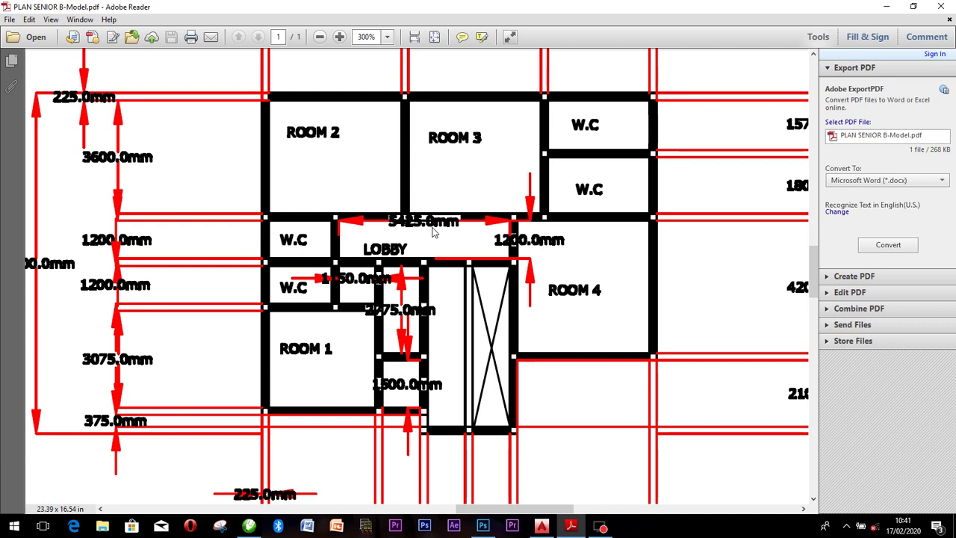
Compare the right-hand plan in AutoCAD with the W.C., lobby and Room 1 walls of the PDF's first floor plan.
{"action": "left_click", "coordinate": [538, 527]}
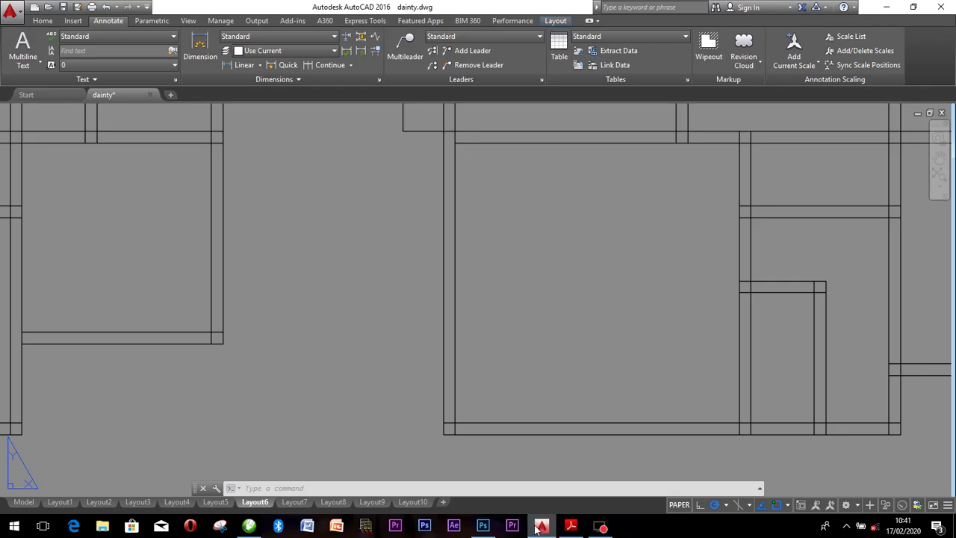
{"action": "scroll", "coordinate": [658, 269], "scroll_direction": "down", "scroll_amount": 5}
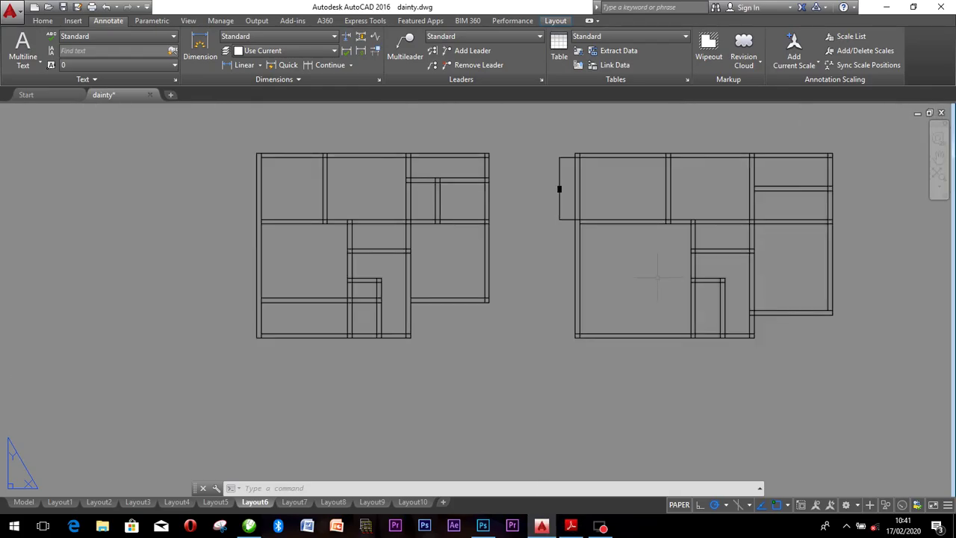
{"action": "scroll", "coordinate": [656, 276], "scroll_direction": "up", "scroll_amount": 2}
{"action": "scroll", "coordinate": [758, 278], "scroll_direction": "down", "scroll_amount": 2}
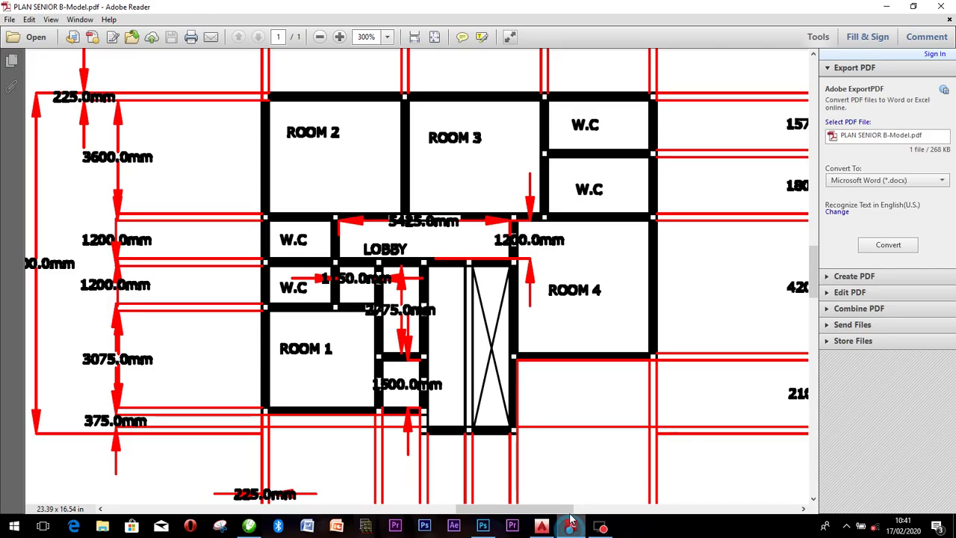
{"action": "left_click", "coordinate": [571, 527]}
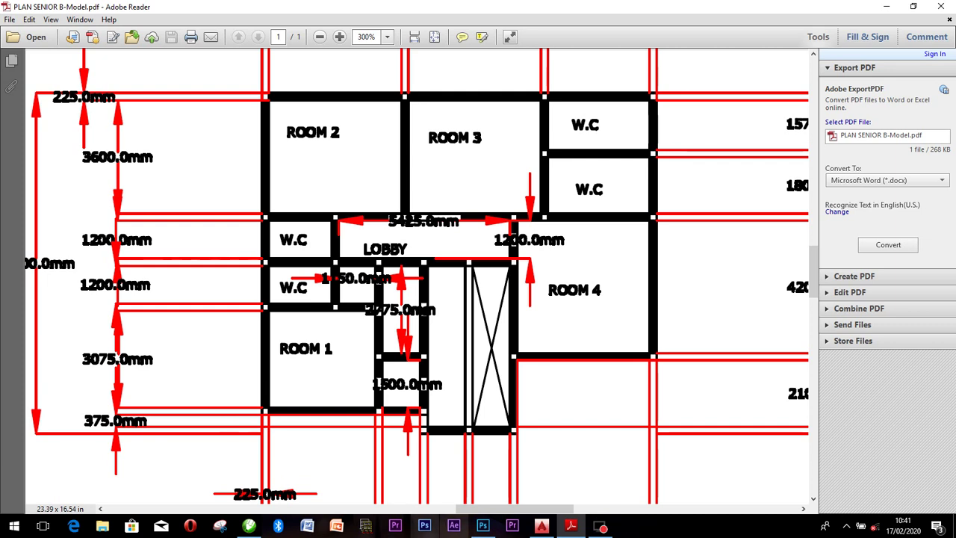
{"action": "mouse_move", "coordinate": [541, 526]}
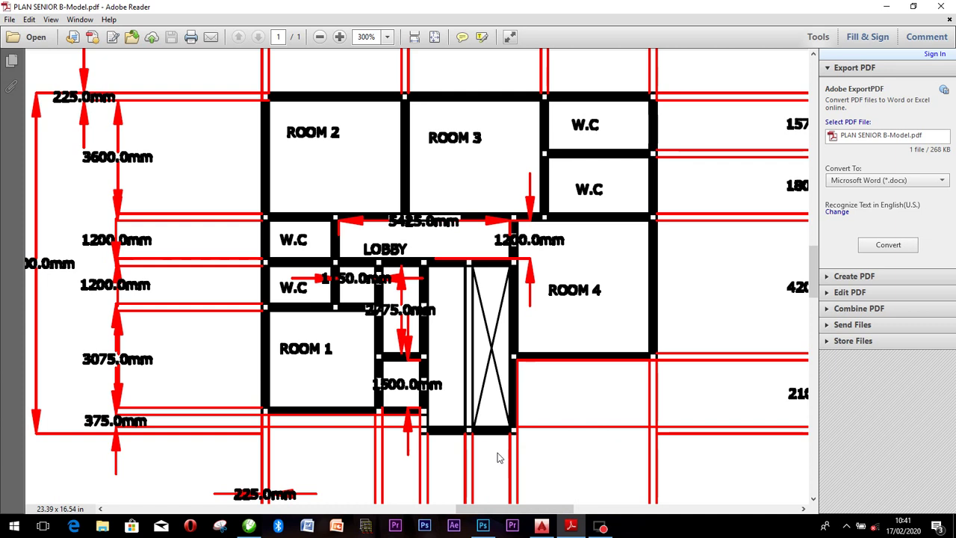
Switch to AutoCAD and offset the lower line of the right-hand plan's middle horizontal wall 1200 mm downward.
{"action": "left_click", "coordinate": [550, 527]}
{"action": "scroll", "coordinate": [670, 280], "scroll_direction": "up", "scroll_amount": 2}
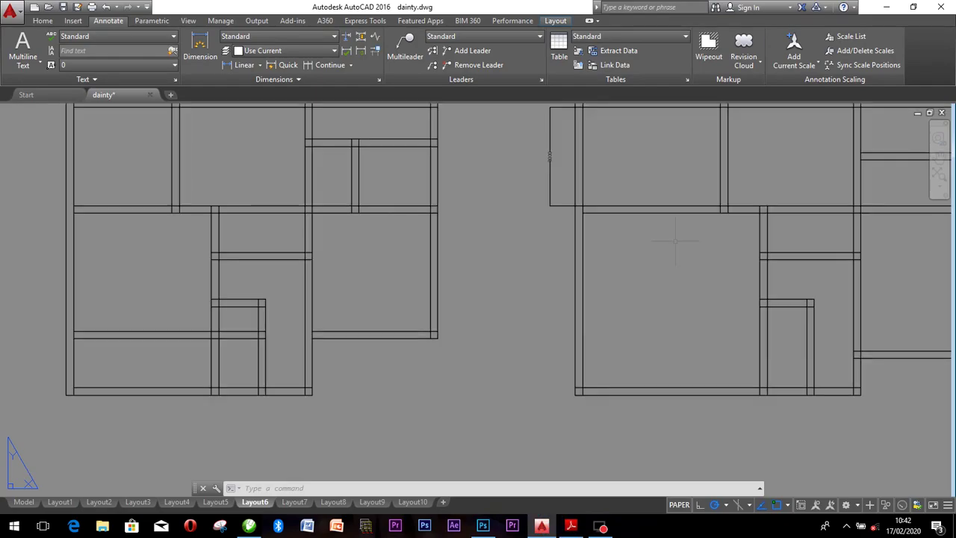
{"action": "left_click", "coordinate": [619, 213]}
{"action": "type", "text": "a"}
{"action": "key", "text": "BackSpace"}
{"action": "type", "text": "o"}
{"action": "key", "text": "Return"}
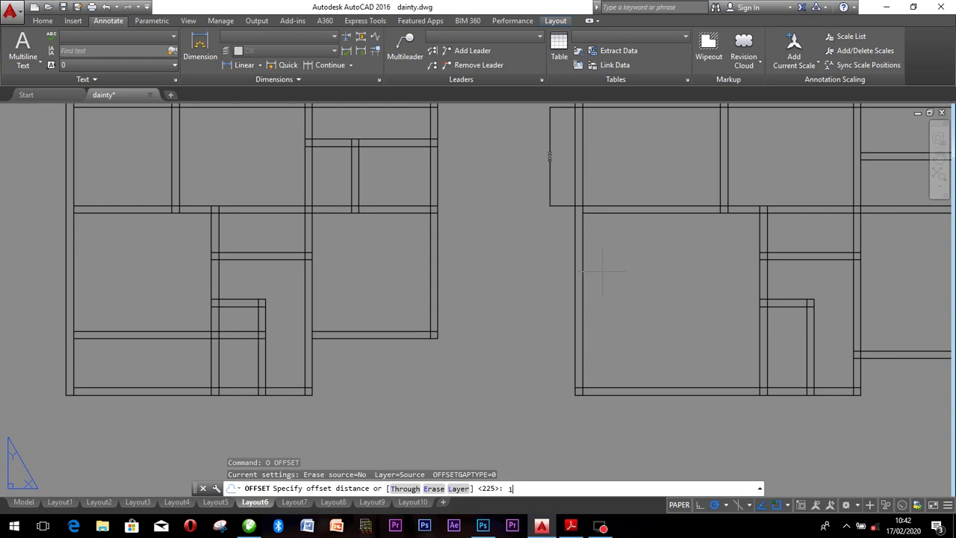
{"action": "type", "text": "00"}
{"action": "key", "text": "Return"}
{"action": "left_click", "coordinate": [602, 213]}
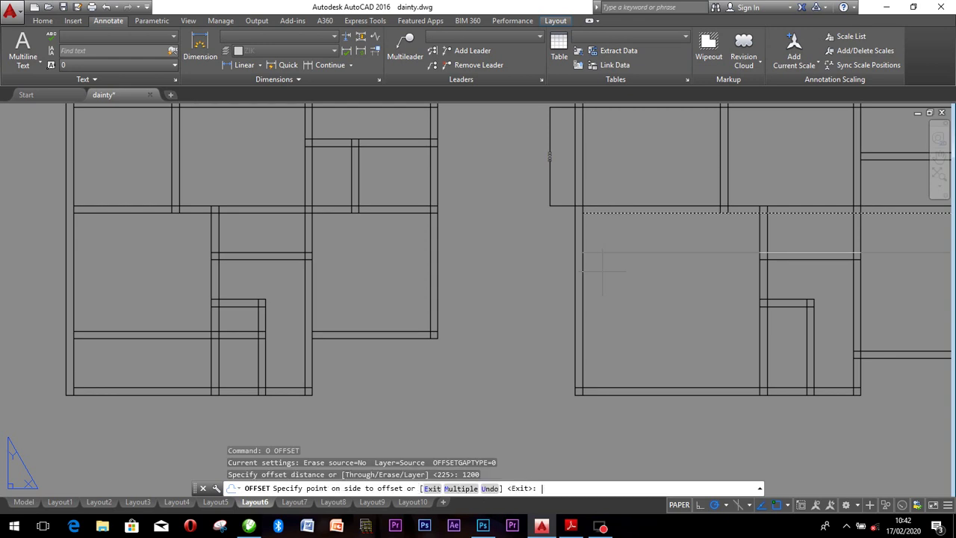
{"action": "left_click", "coordinate": [592, 290]}
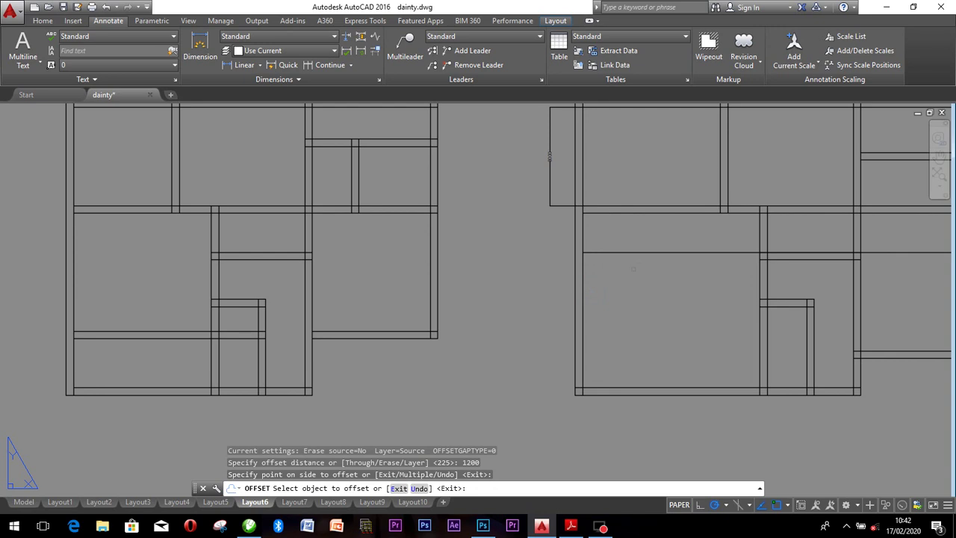
{"action": "key", "text": "Return"}
Offset the new horizontal line 225 mm downward to give the upper W.C.'s lower wall its thickness.
{"action": "key", "text": "Return"}
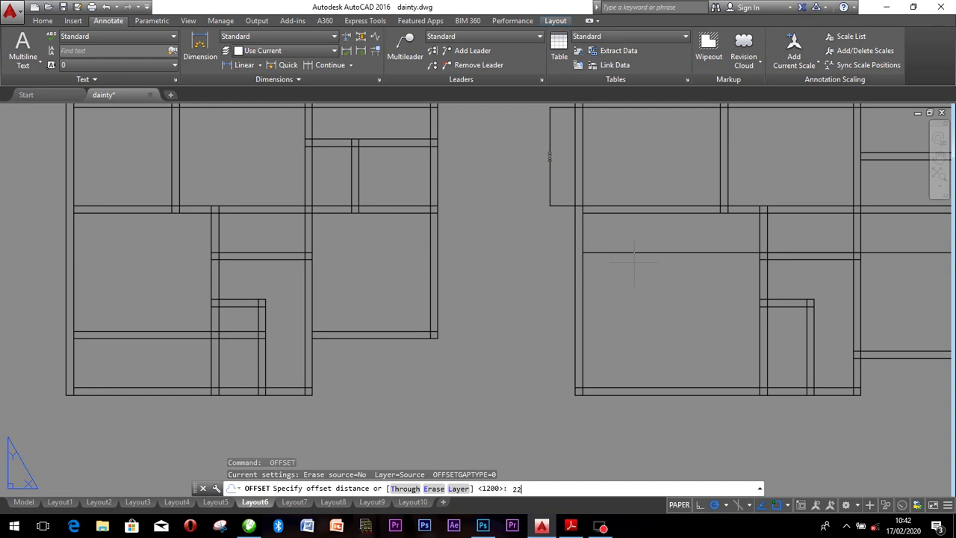
{"action": "key", "text": "Return"}
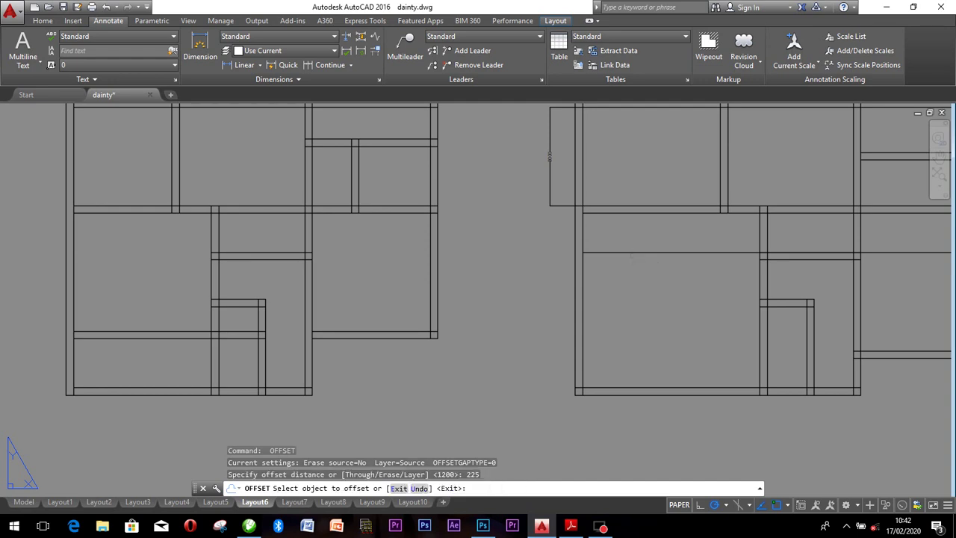
{"action": "left_click", "coordinate": [632, 253]}
{"action": "left_click", "coordinate": [625, 277]}
{"action": "key", "text": "Return"}
Offset the lower line of the new horizontal wall 1200 mm downward for the second W.C.
{"action": "key", "text": "Return"}
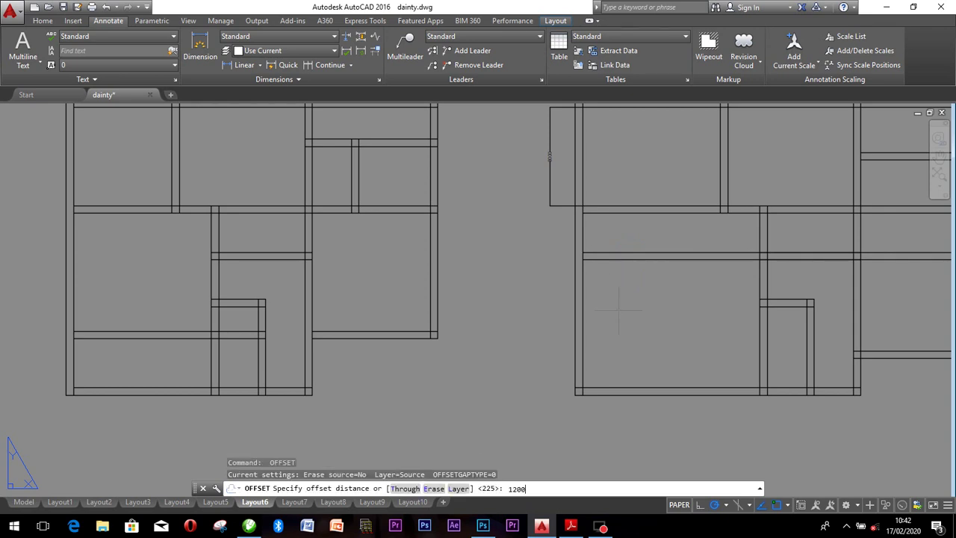
{"action": "key", "text": "Return"}
{"action": "left_click", "coordinate": [628, 260]}
{"action": "left_click", "coordinate": [618, 305]}
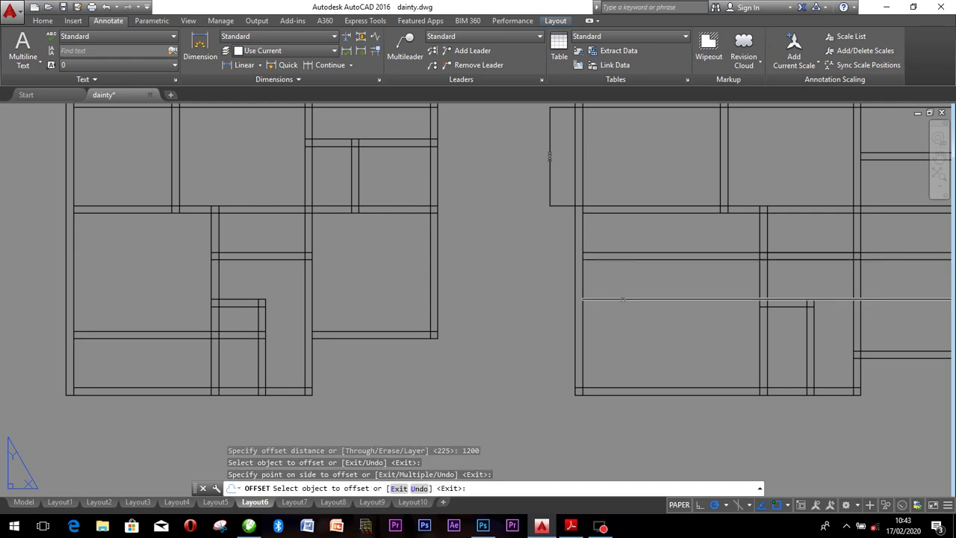
{"action": "key", "text": "Return"}
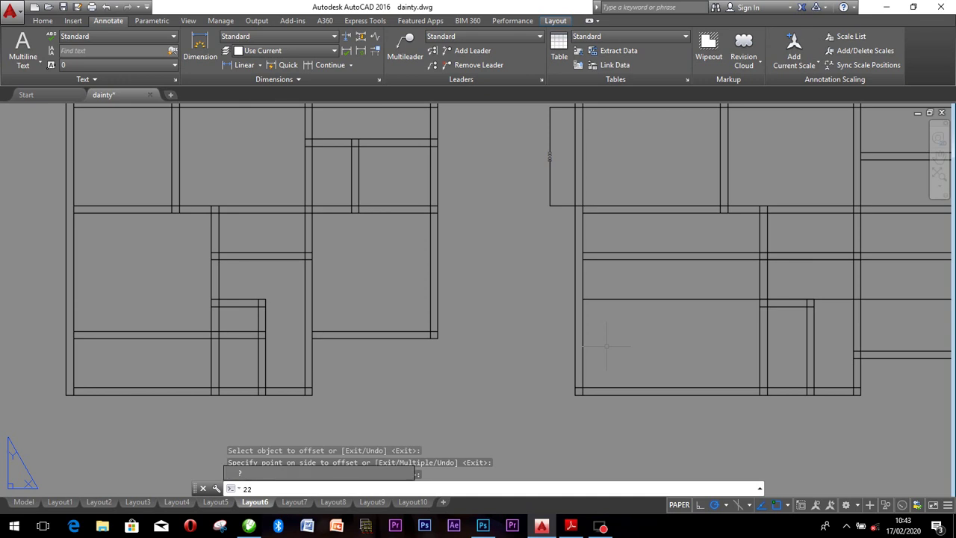
Offset the lowest new horizontal line 225 mm downward to form the wall between the second W.C. and Room 1.
{"action": "key", "text": "Escape"}
{"action": "key", "text": "Escape"}
{"action": "key", "text": "Escape"}
{"action": "type", "text": "o"}
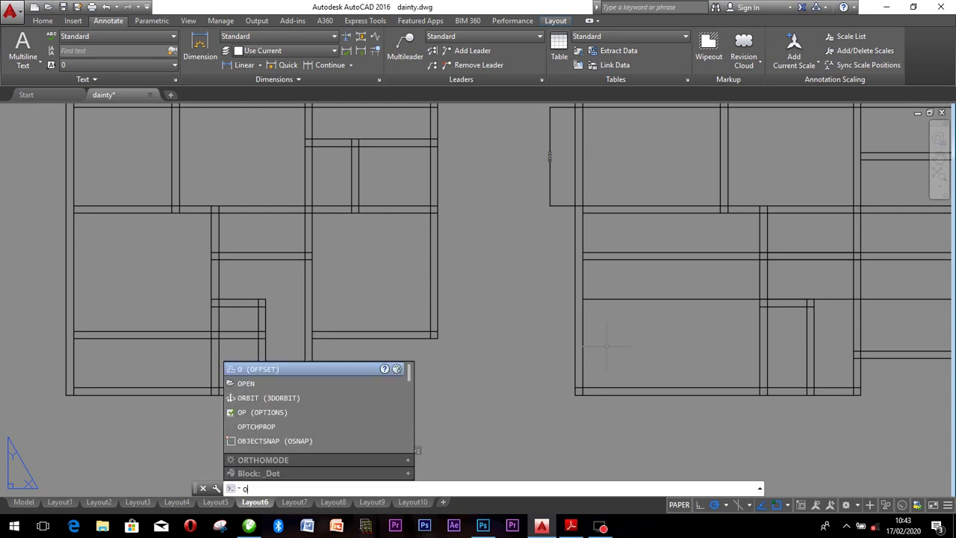
{"action": "key", "text": "Return"}
{"action": "type", "text": "225"}
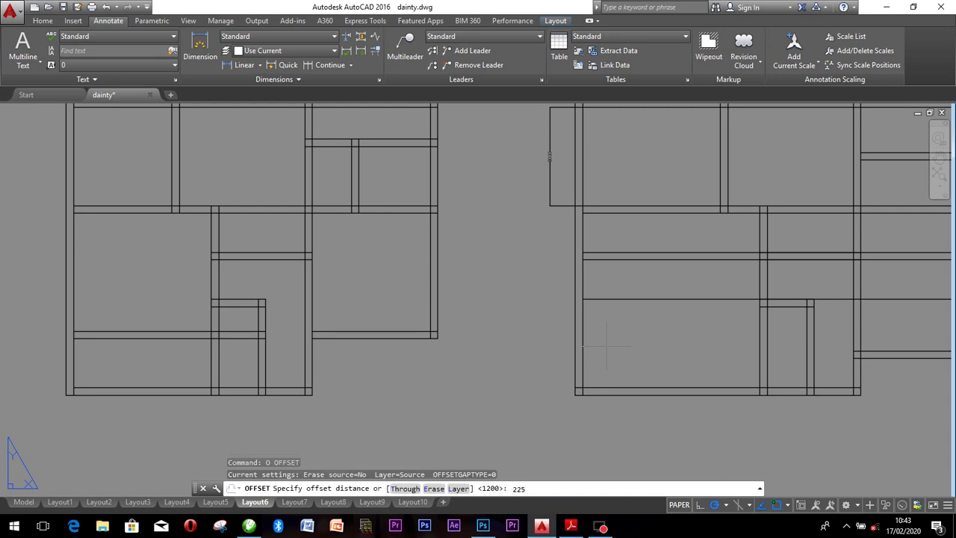
{"action": "key", "text": "Return"}
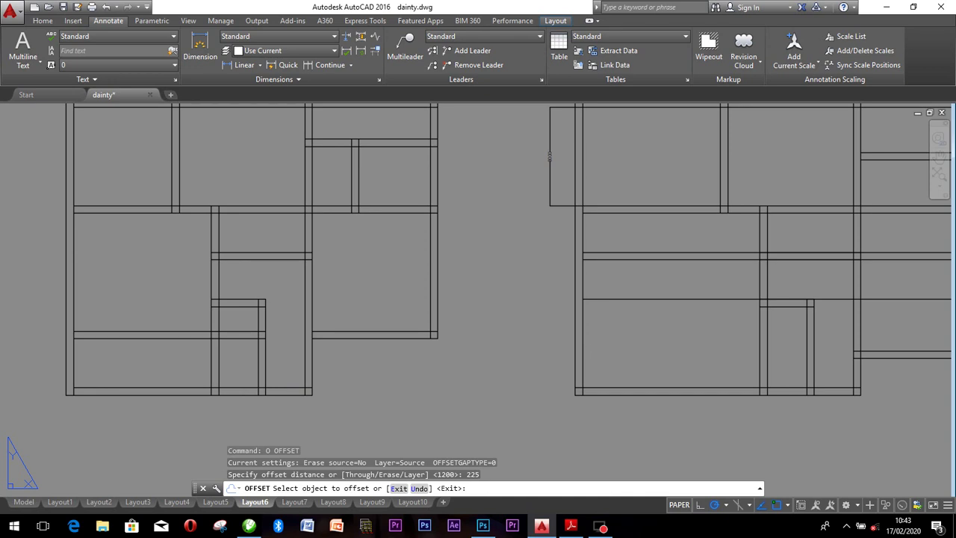
{"action": "left_click", "coordinate": [607, 300]}
{"action": "left_click", "coordinate": [608, 304]}
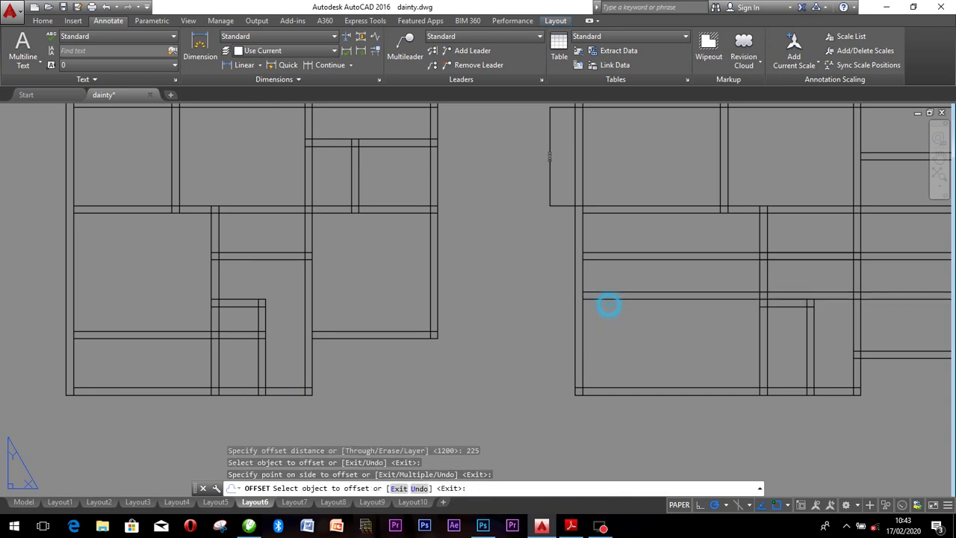
{"action": "key", "text": "ctrl+z"}
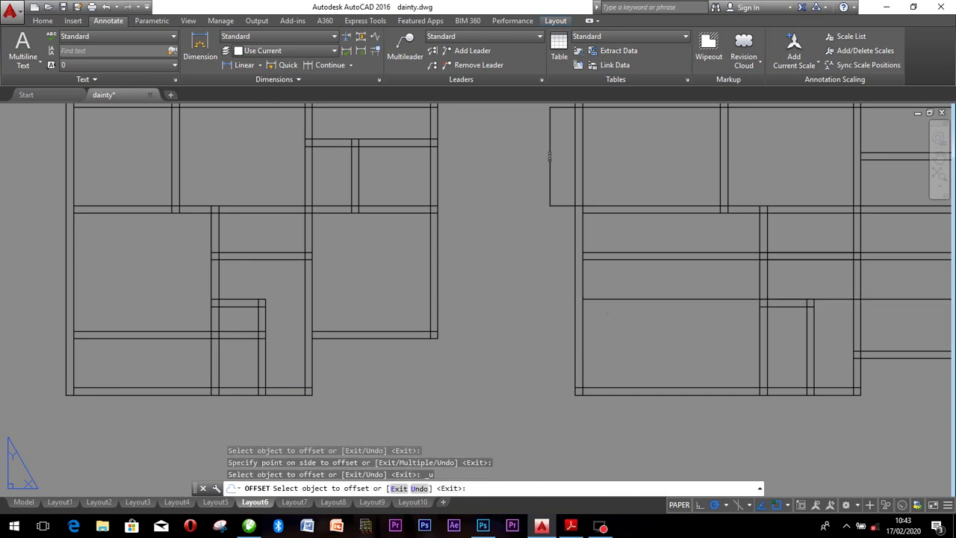
{"action": "left_click", "coordinate": [612, 300]}
{"action": "left_click", "coordinate": [612, 319]}
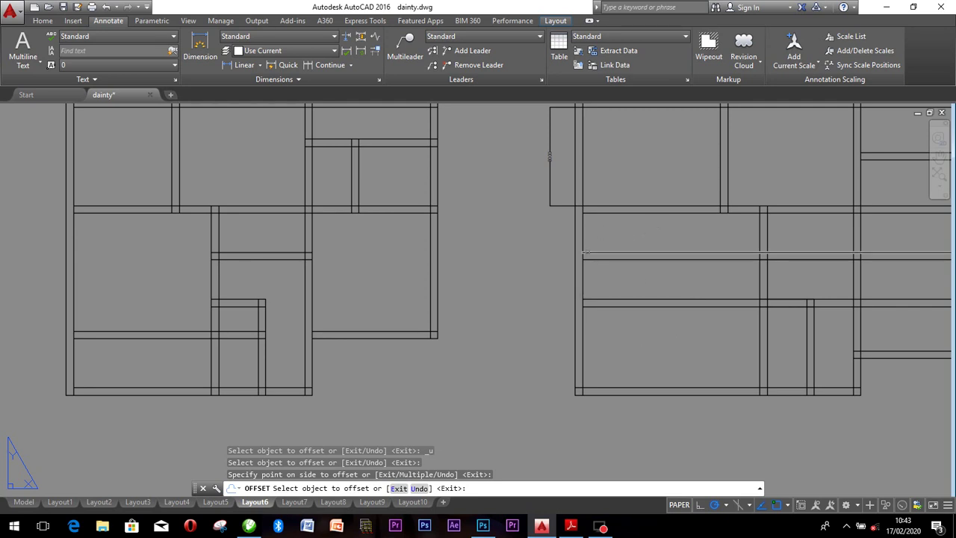
{"action": "key", "text": "Escape"}
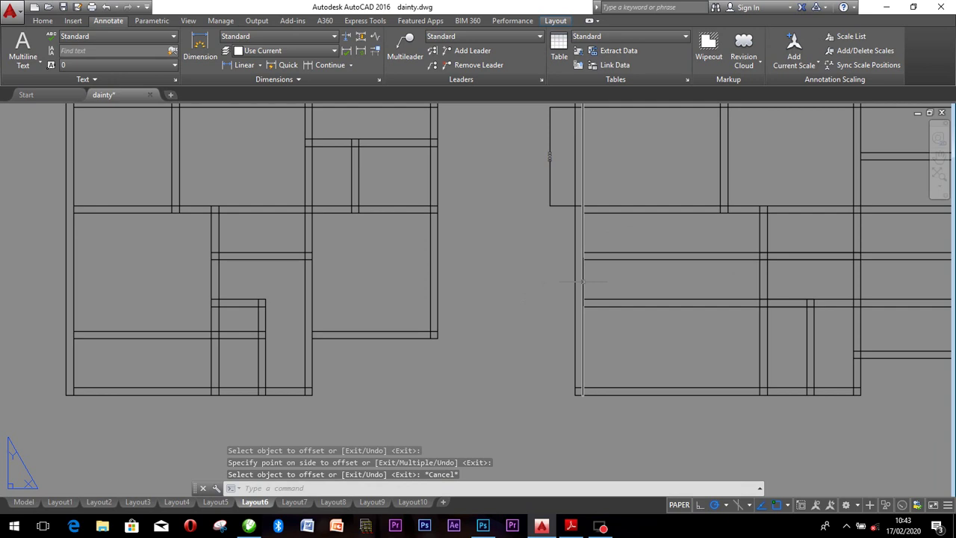
Offset the inner line of the right-hand plan's left outer wall 2400 mm inward to set the W.C. width.
{"action": "left_click", "coordinate": [581, 282]}
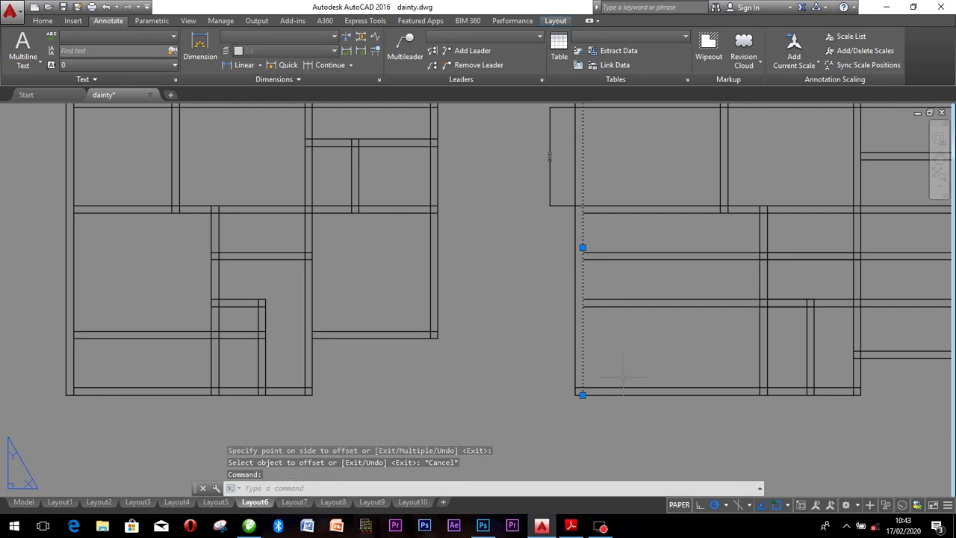
{"action": "type", "text": "o"}
{"action": "key", "text": "Return"}
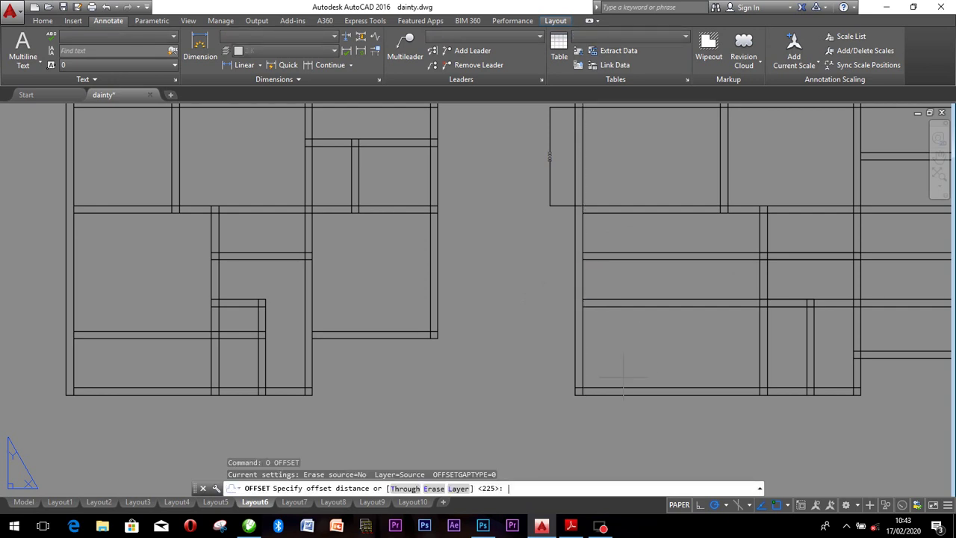
{"action": "type", "text": "2400"}
{"action": "key", "text": "Return"}
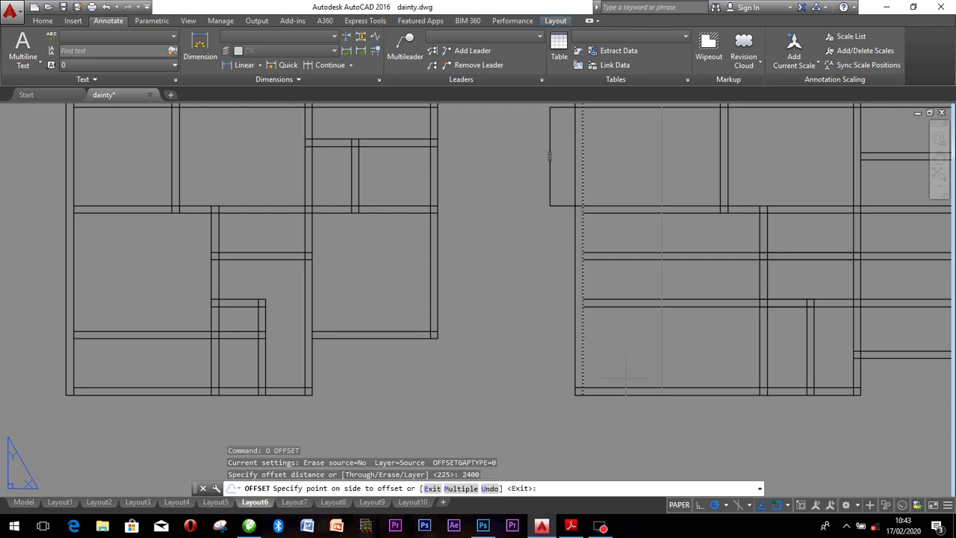
{"action": "left_click", "coordinate": [625, 378]}
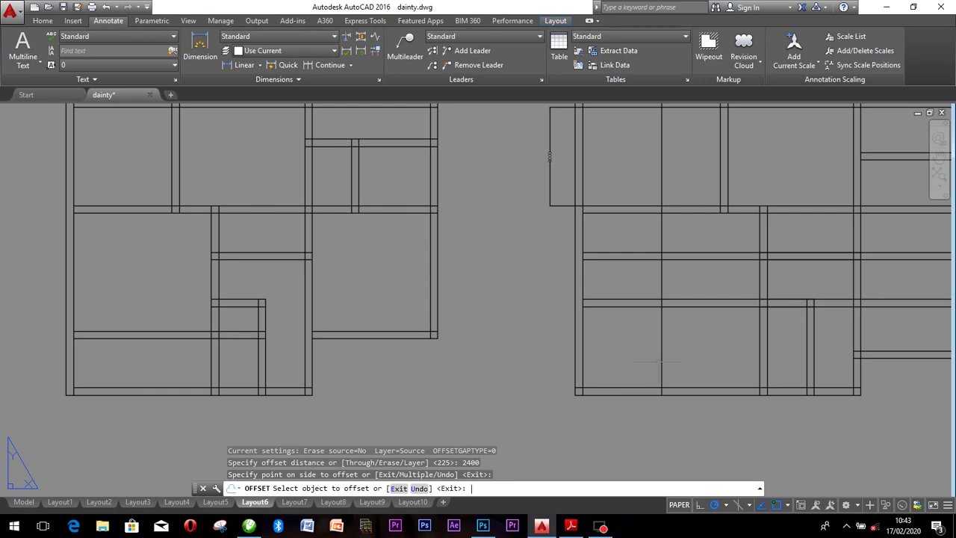
{"action": "key", "text": "Return"}
Offset the new vertical line 225 mm away from the W.C.s to form their side wall.
{"action": "key", "text": "Return"}
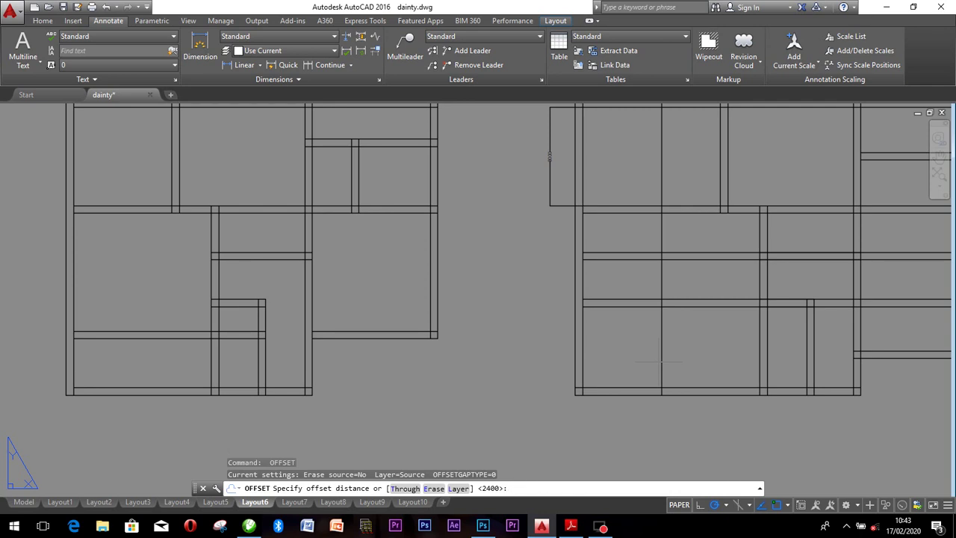
{"action": "type", "text": "225"}
{"action": "key", "text": "Return"}
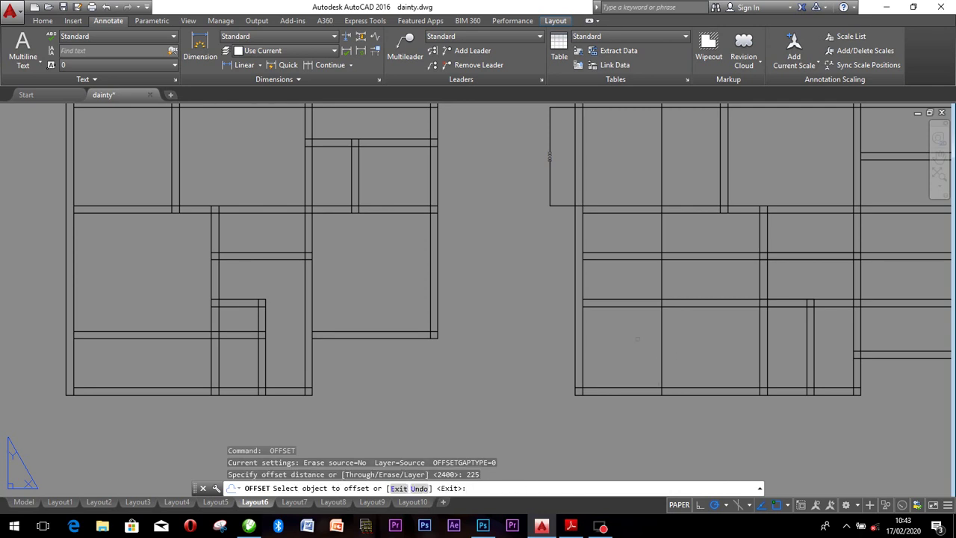
{"action": "left_click", "coordinate": [662, 339]}
{"action": "left_click", "coordinate": [669, 347]}
{"action": "key", "text": "Escape"}
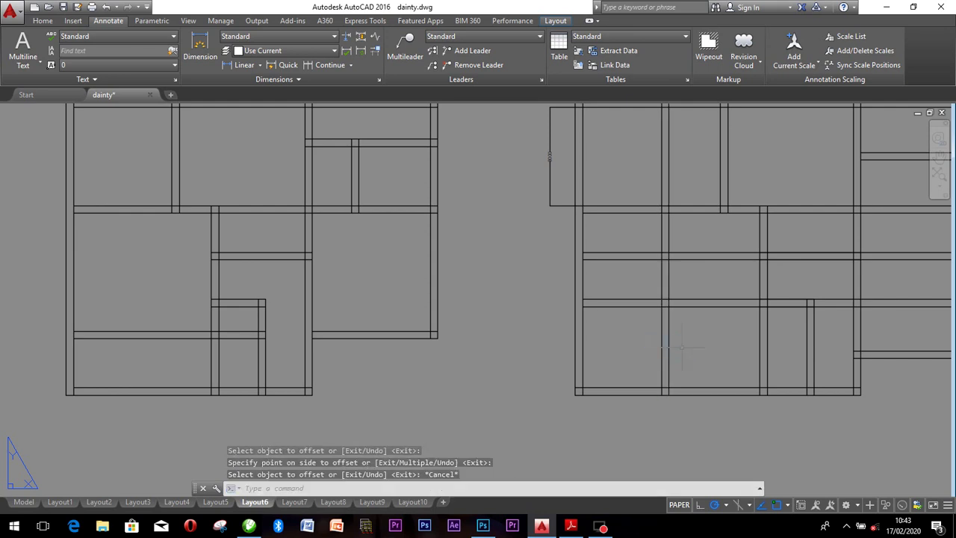
Trim the W.C. side wall lines where they run through Room 2 above and Room 1 below.
{"action": "type", "text": "tr"}
{"action": "key", "text": "Return"}
{"action": "key", "text": "Return"}
{"action": "left_click", "coordinate": [678, 198]}
{"action": "left_click", "coordinate": [657, 188]}
{"action": "left_click", "coordinate": [683, 361]}
{"action": "left_click", "coordinate": [653, 350]}
{"action": "key", "text": "Escape"}
Erase the four leftover stubs of the W.C. side wall inside the top and bottom outer walls.
{"action": "left_click", "coordinate": [662, 363]}
{"action": "left_click", "coordinate": [674, 419]}
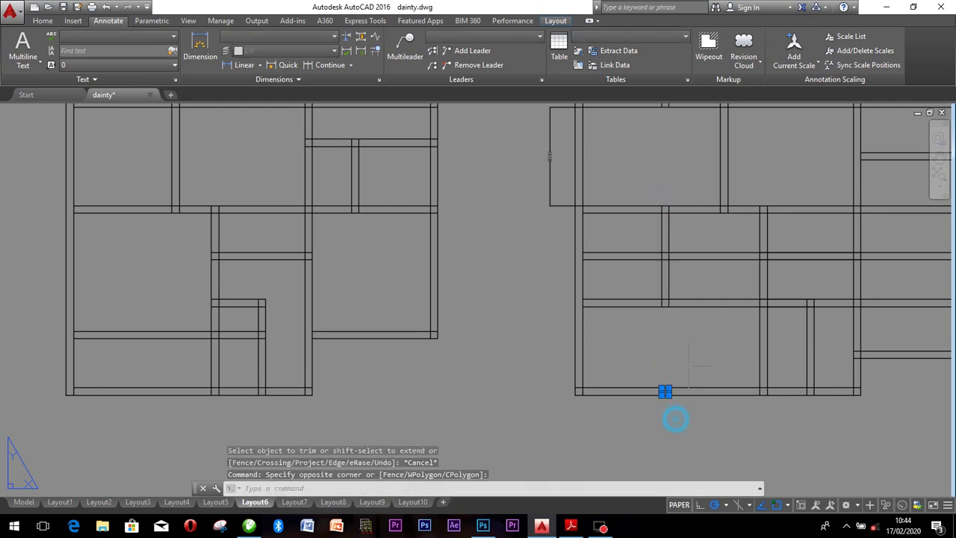
{"action": "scroll", "coordinate": [698, 235], "scroll_direction": "down", "scroll_amount": 3}
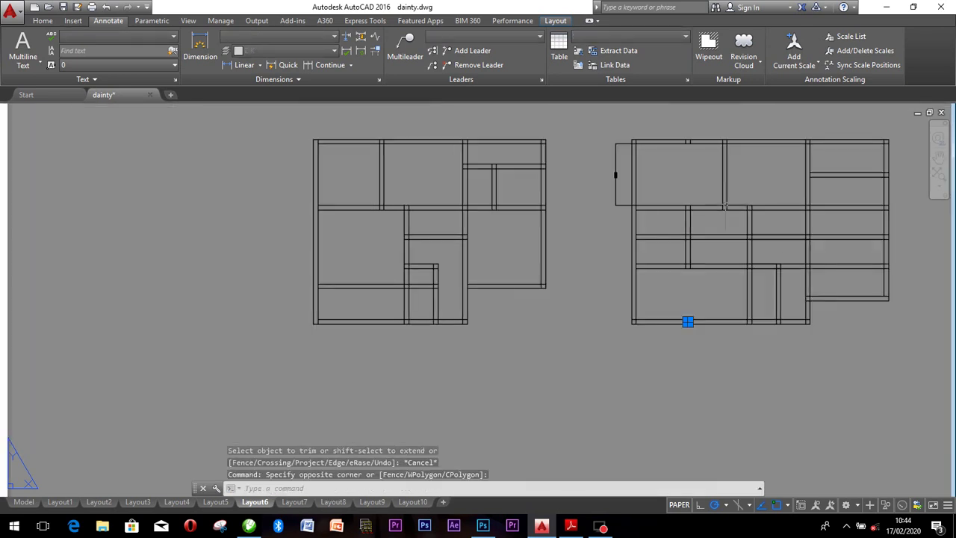
{"action": "left_click", "coordinate": [667, 150]}
{"action": "left_click", "coordinate": [683, 177]}
{"action": "key", "text": "Delete"}
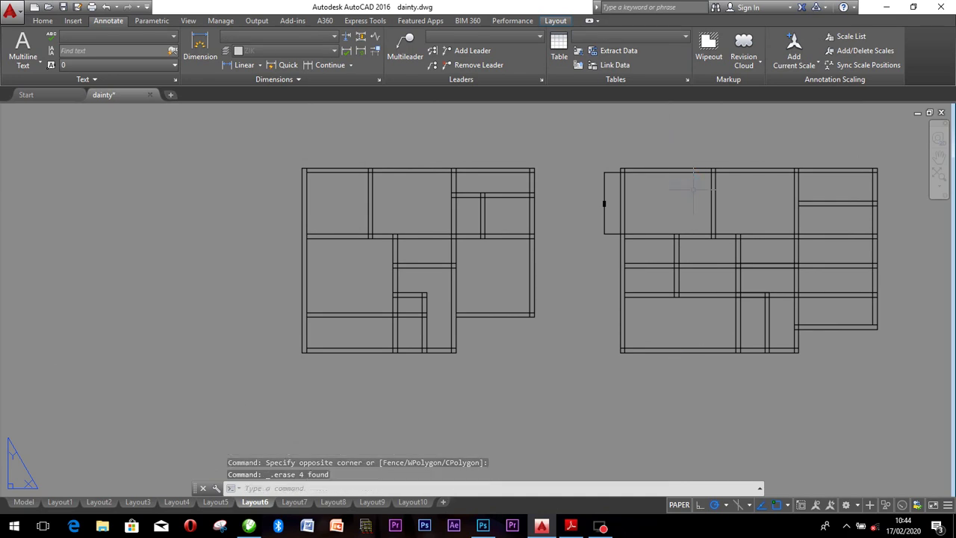
Trim the vertical wall lines beside Room 1 where they cross the thickness of the lower W.C. wall.
{"action": "scroll", "coordinate": [693, 262], "scroll_direction": "up", "scroll_amount": 4}
{"action": "scroll", "coordinate": [692, 261], "scroll_direction": "down", "scroll_amount": 2}
{"action": "middle_click_drag", "start_coordinate": [718, 284], "coordinate": [661, 280]}
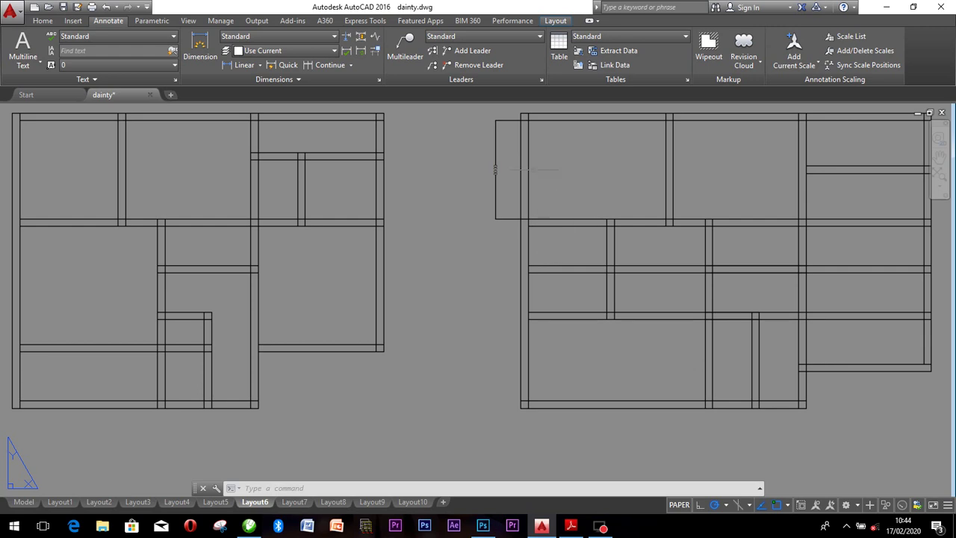
{"action": "key", "text": "Escape"}
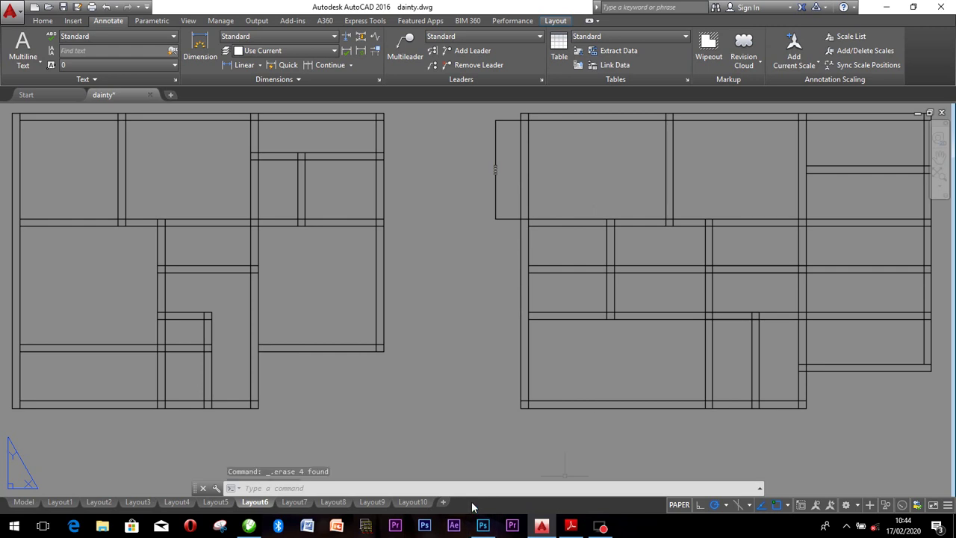
{"action": "type", "text": "TR"}
{"action": "key", "text": "Return"}
{"action": "key", "text": "Return"}
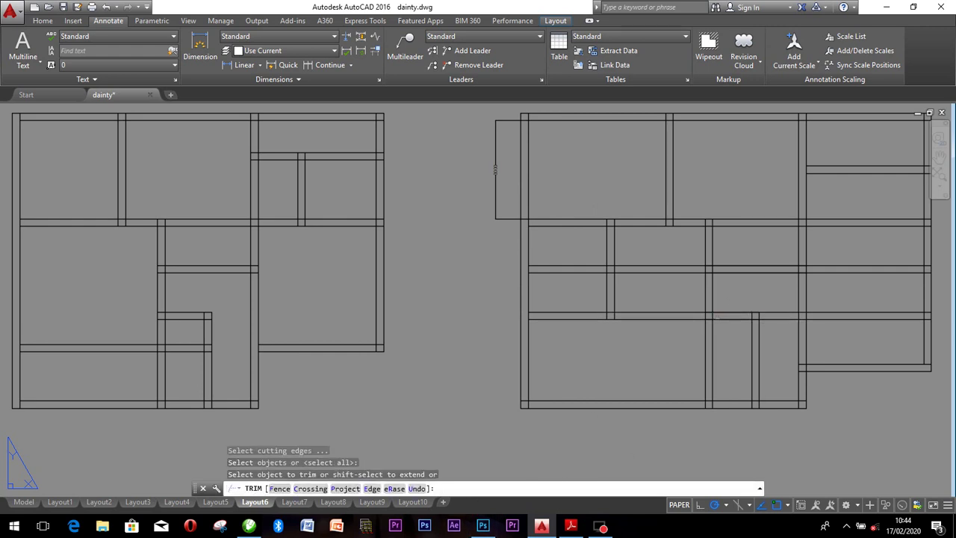
{"action": "left_click", "coordinate": [716, 316]}
{"action": "left_click", "coordinate": [694, 315]}
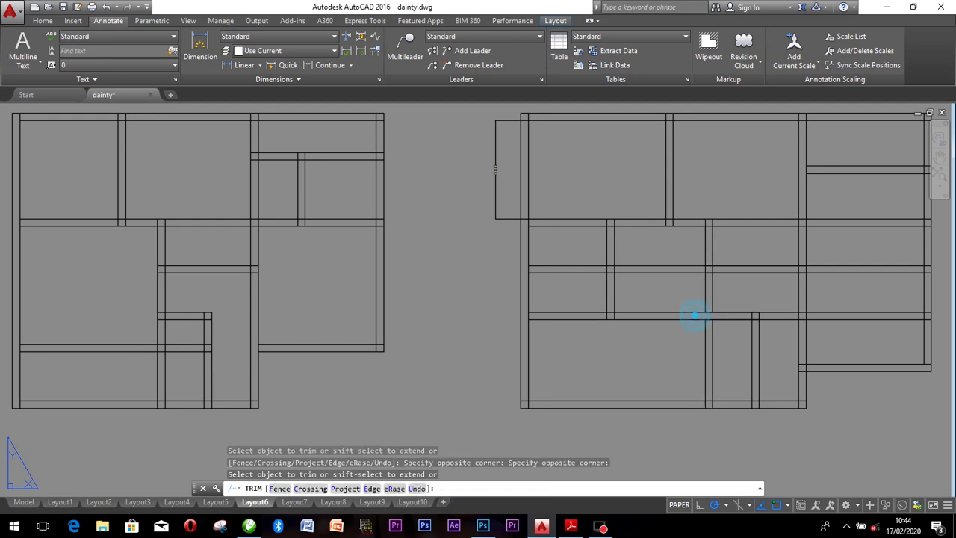
{"action": "key", "text": "Escape"}
Offset the left line of the vertical wall beside Room 1 by 1200 mm into the room.
{"action": "left_click", "coordinate": [721, 366]}
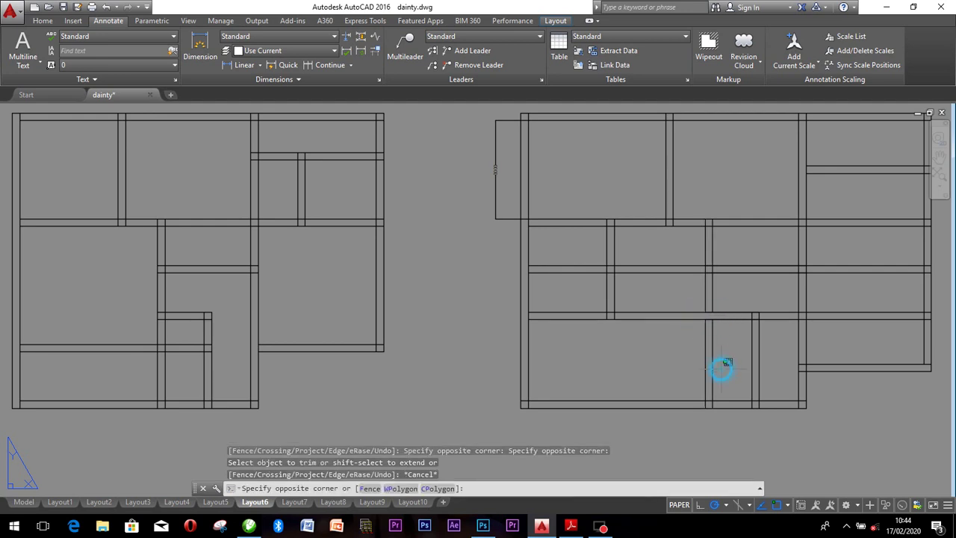
{"action": "left_click", "coordinate": [705, 367]}
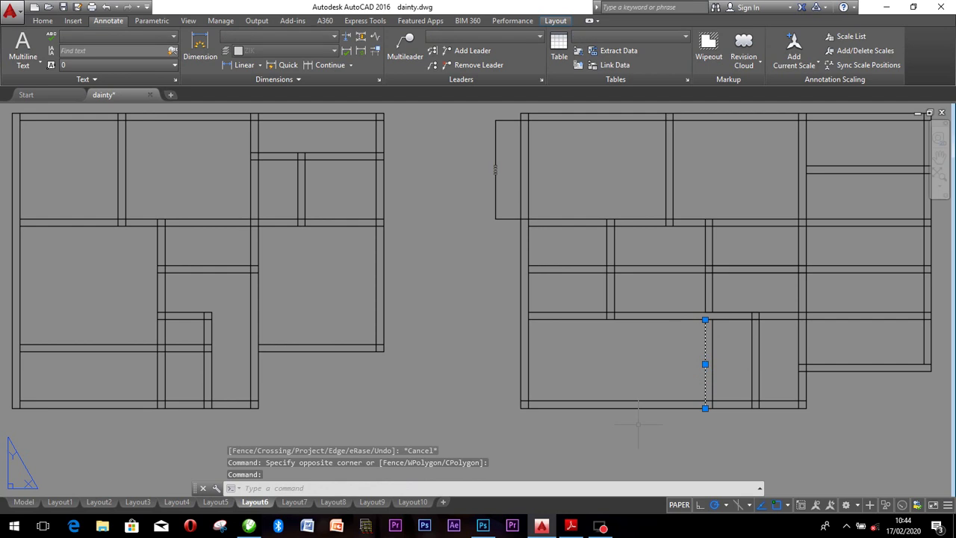
{"action": "type", "text": "O"}
{"action": "key", "text": "Return"}
{"action": "type", "text": "1200"}
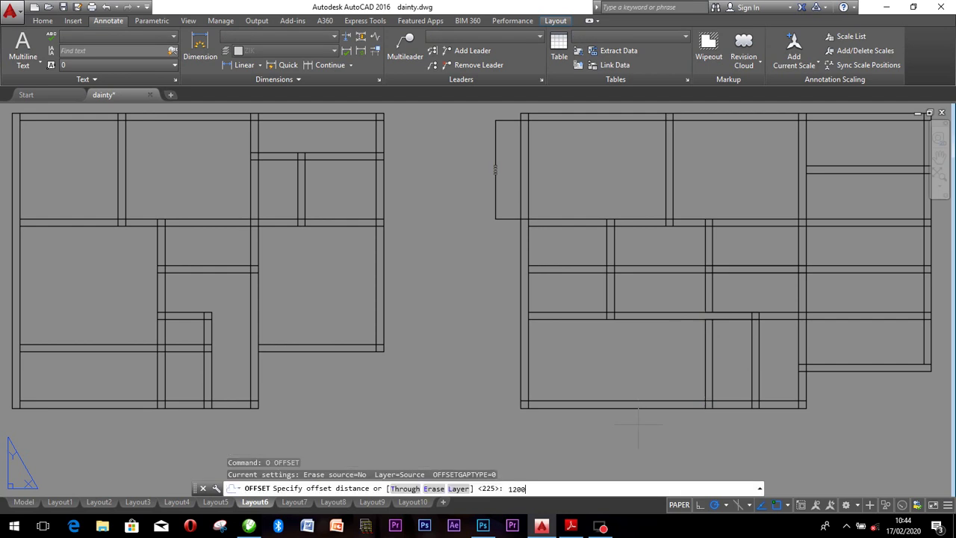
{"action": "key", "text": "Return"}
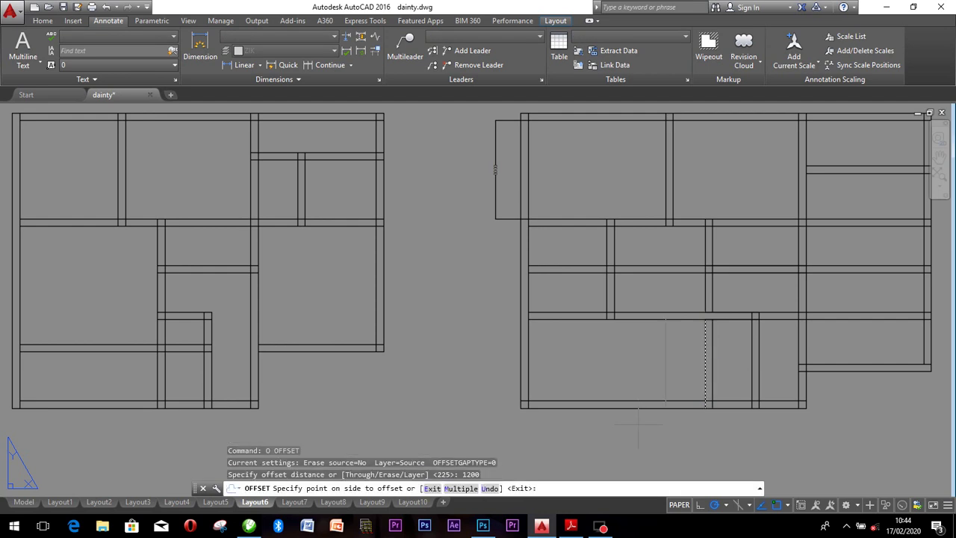
{"action": "left_click", "coordinate": [627, 373]}
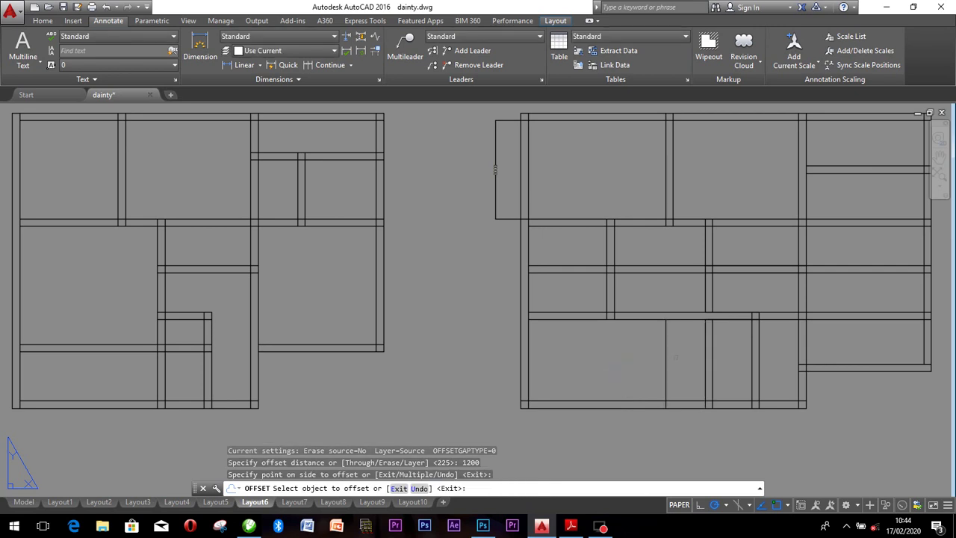
Offset the new vertical line in Room 1 by 225 mm to the left to form the wall thickness.
{"action": "key", "text": "Return"}
{"action": "key", "text": "Return"}
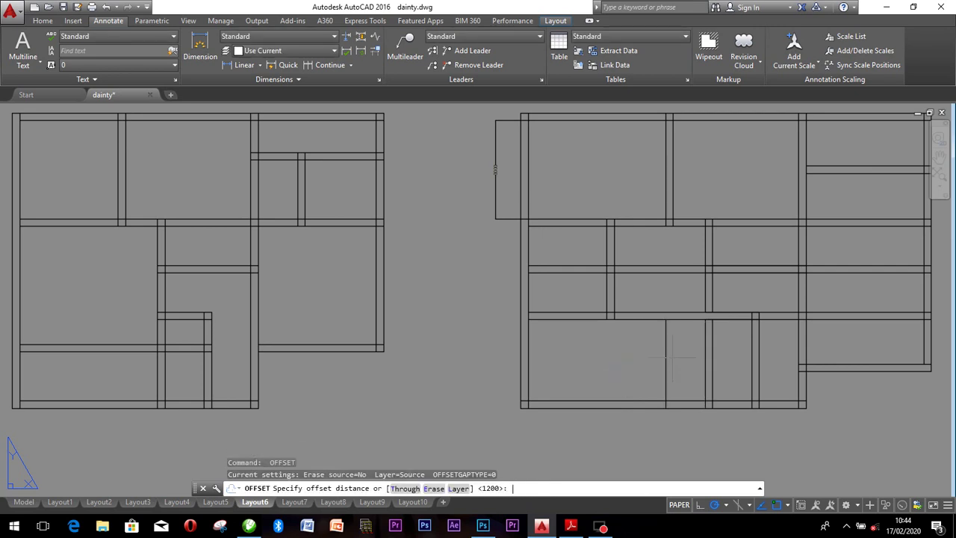
{"action": "type", "text": "125"}
{"action": "key", "text": "Return"}
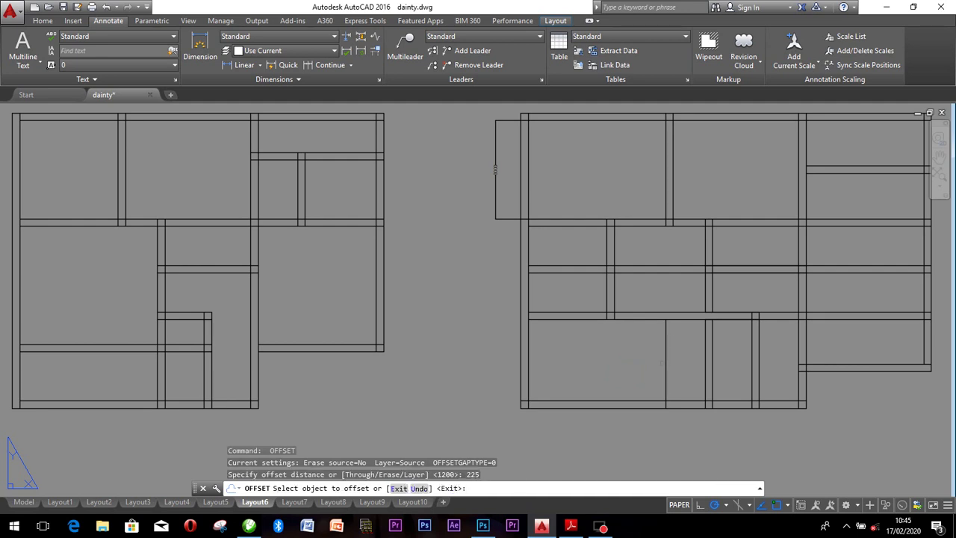
{"action": "left_click", "coordinate": [666, 364]}
{"action": "left_click", "coordinate": [641, 367]}
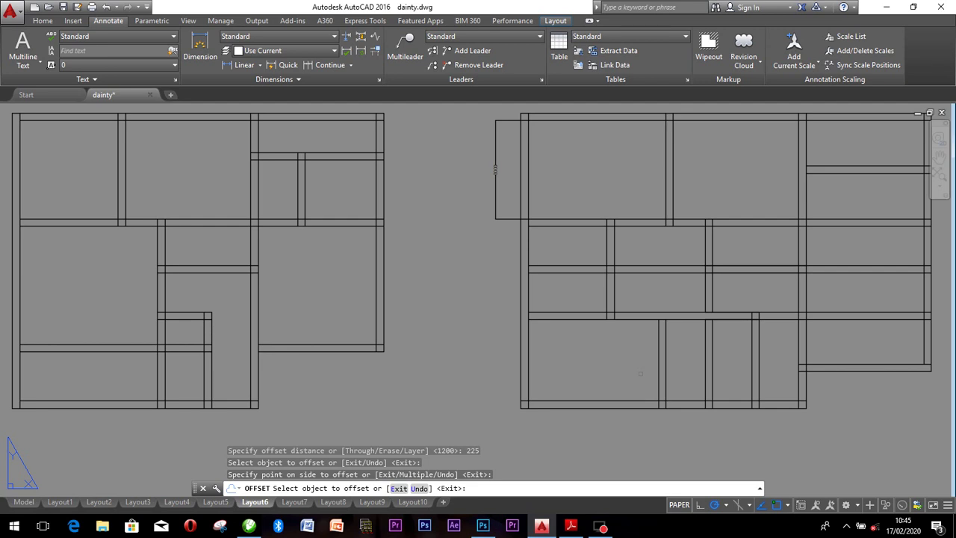
{"action": "key", "text": "Escape"}
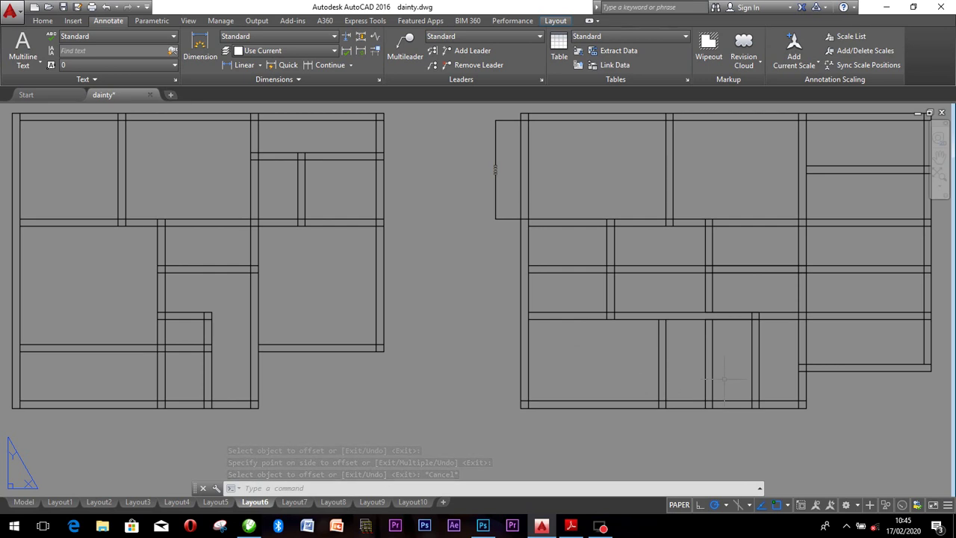
Try erasing the two vertical wall lines just right of the new Room 1 wall, and undo the erasure.
{"action": "left_click", "coordinate": [724, 379]}
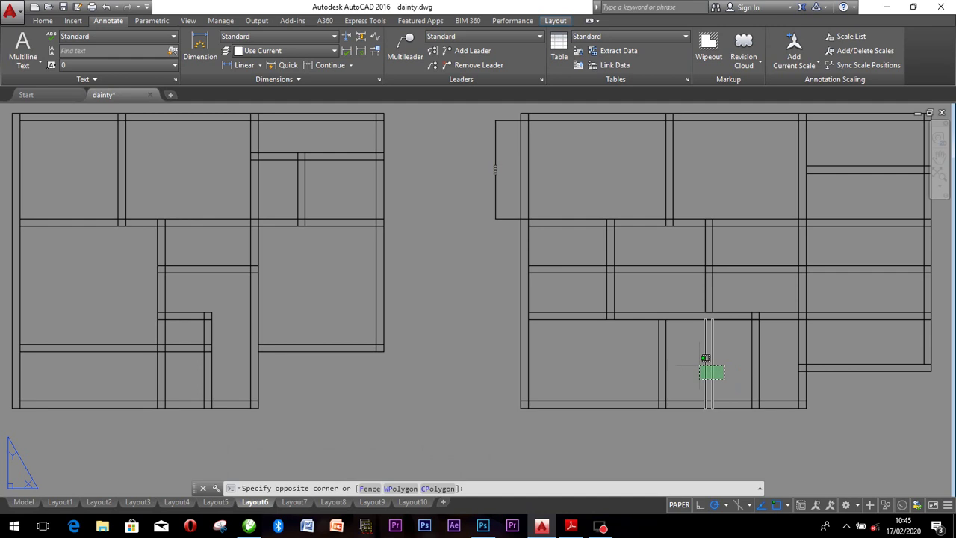
{"action": "left_click", "coordinate": [705, 358]}
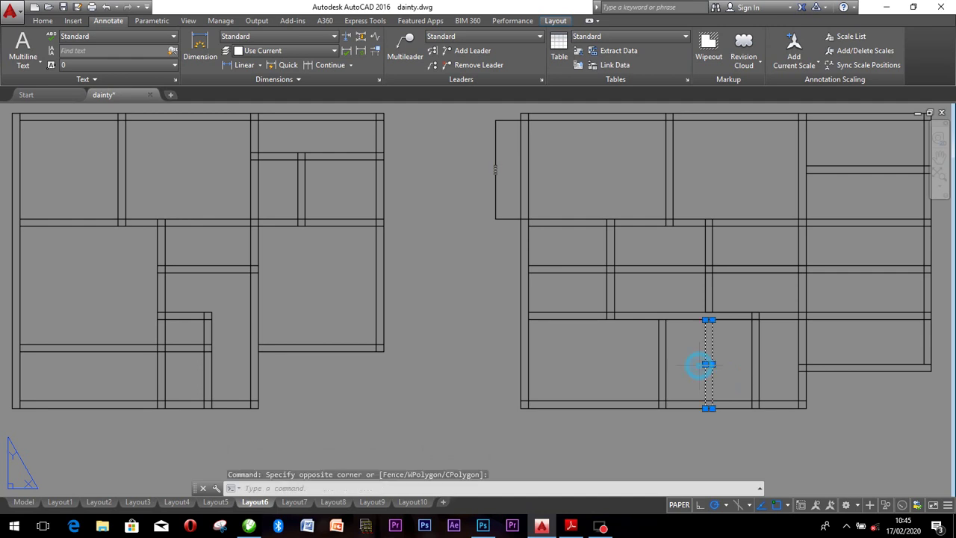
{"action": "key", "text": "Delete"}
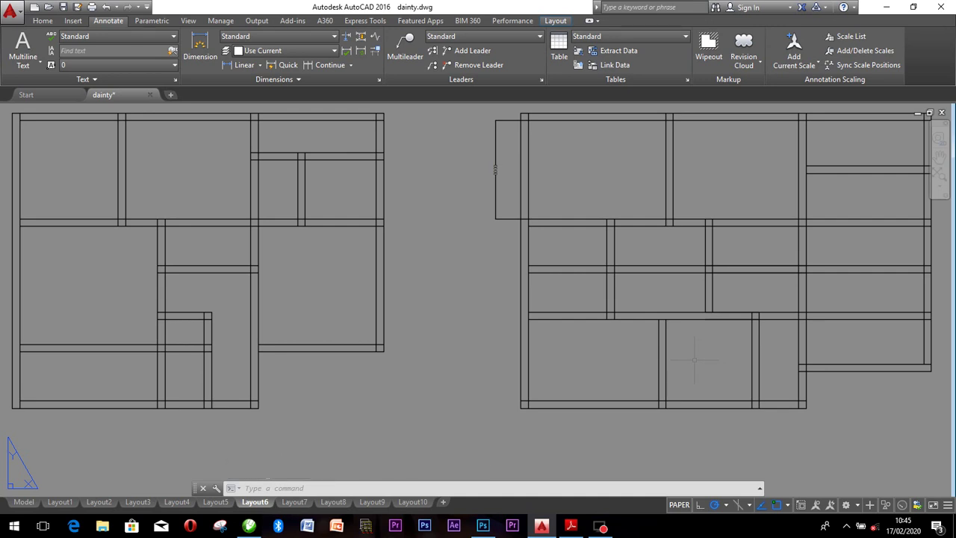
{"action": "key", "text": "ctrl+z"}
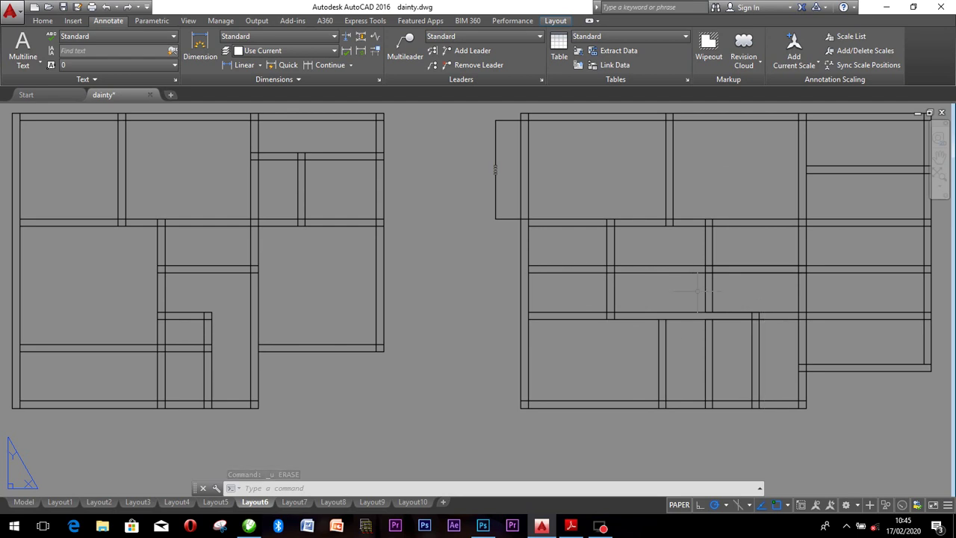
Trim the middle horizontal wall lines where they cross the space between the W.C. side wall and the next vertical wall.
{"action": "mouse_move", "coordinate": [696, 289]}
{"action": "left_mouse_down"}
{"action": "mouse_move", "coordinate": [776, 276]}
{"action": "mouse_move", "coordinate": [783, 379]}
{"action": "mouse_move", "coordinate": [744, 356]}
{"action": "mouse_move", "coordinate": [727, 372]}
{"action": "left_mouse_up"}
{"action": "key", "text": "Escape"}
{"action": "type", "text": "tr"}
{"action": "key", "text": "Return"}
{"action": "left_click", "coordinate": [659, 289]}
{"action": "left_click", "coordinate": [634, 259]}
{"action": "key", "text": "Escape"}
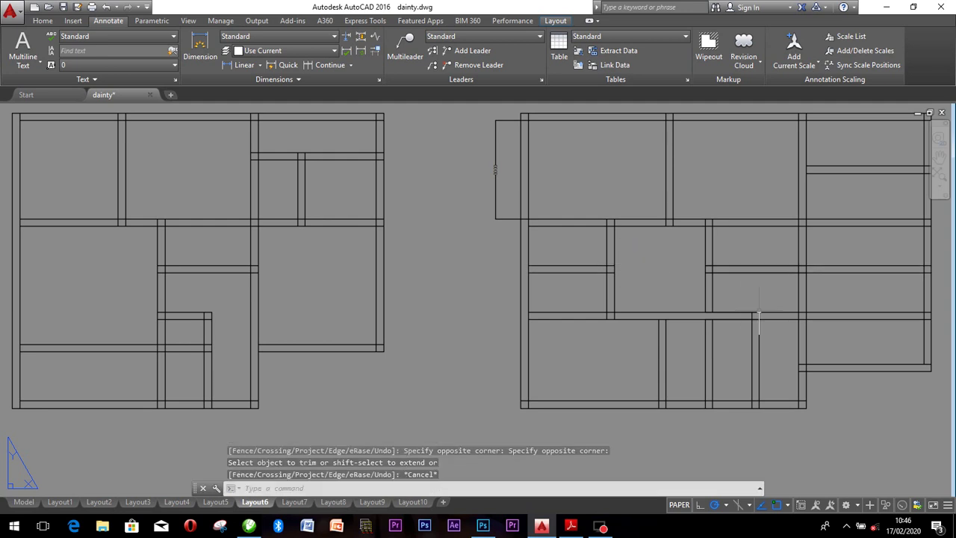
{"action": "left_click", "coordinate": [762, 290]}
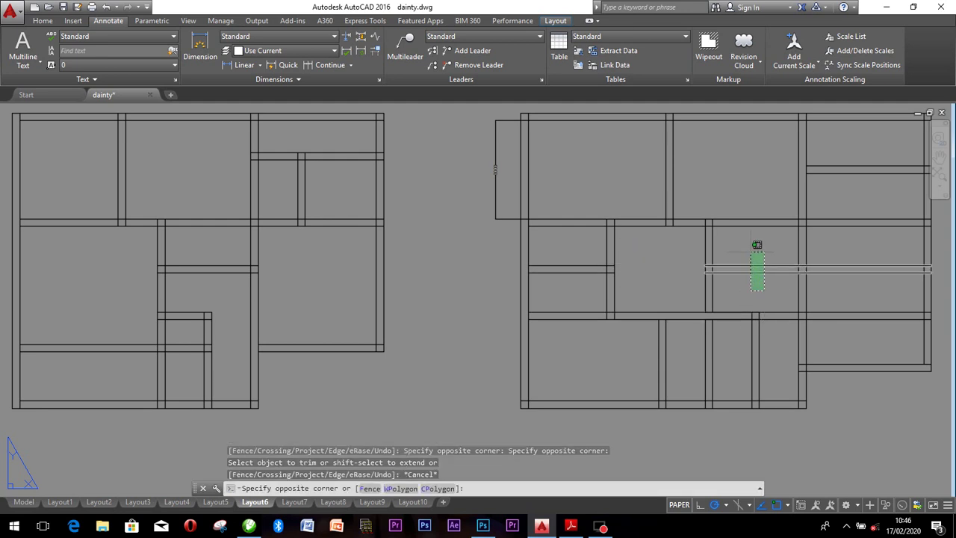
{"action": "left_click", "coordinate": [750, 252]}
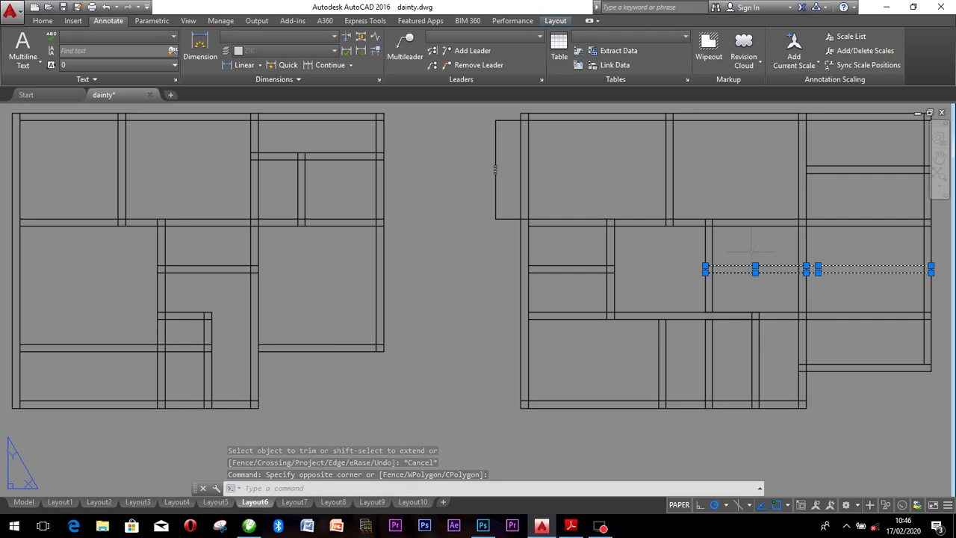
{"action": "key", "text": "Escape"}
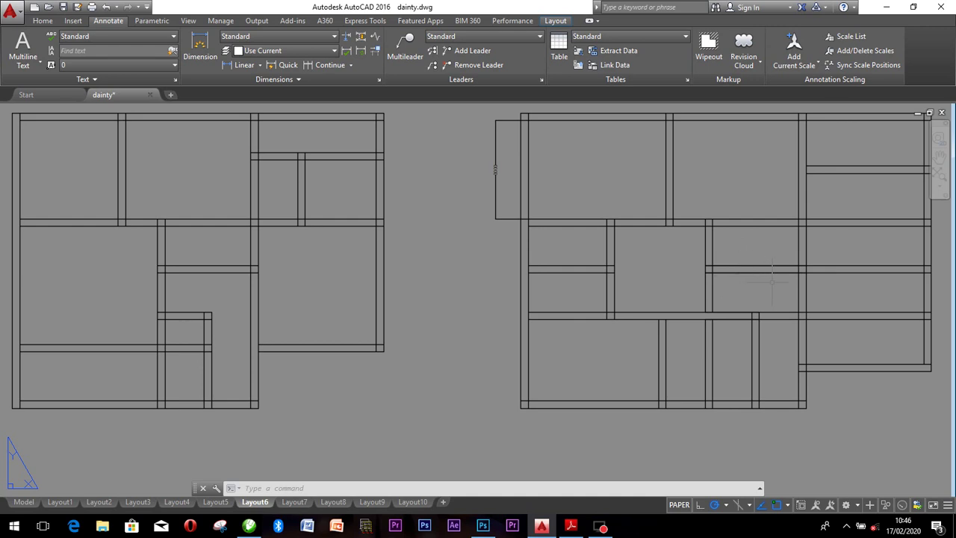
{"action": "left_click", "coordinate": [772, 281]}
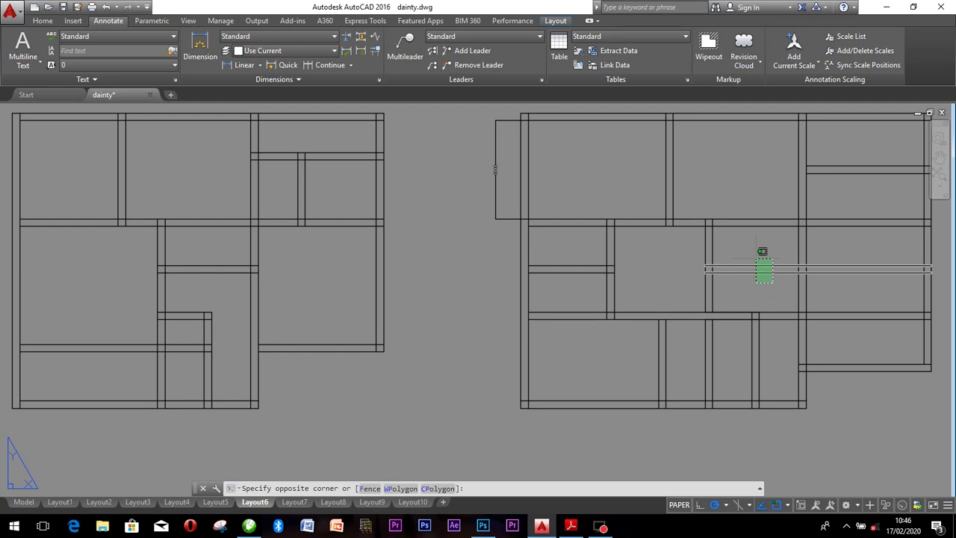
{"action": "left_click", "coordinate": [760, 283]}
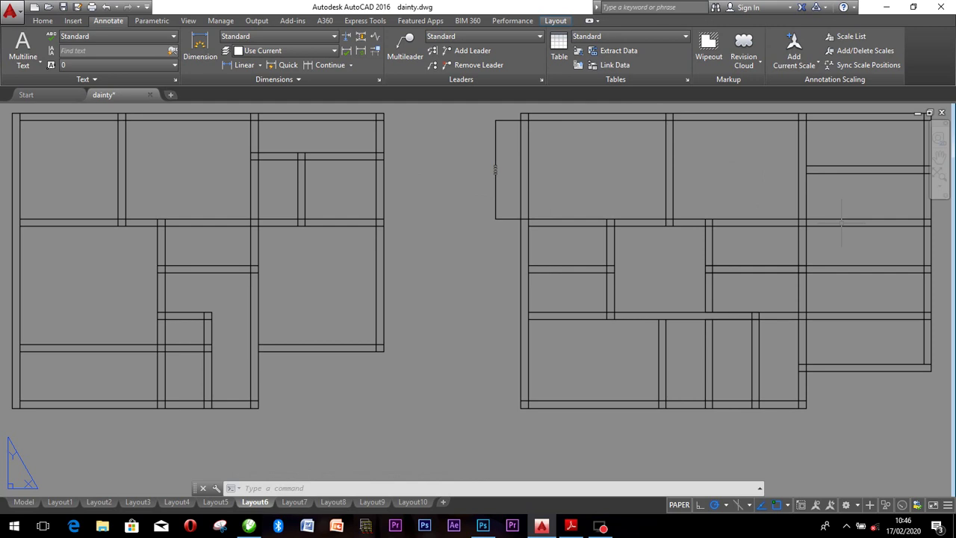
Trim the ends of the middle horizontal wall lines inside the thickness of Room 4's right outer wall.
{"action": "type", "text": "trim"}
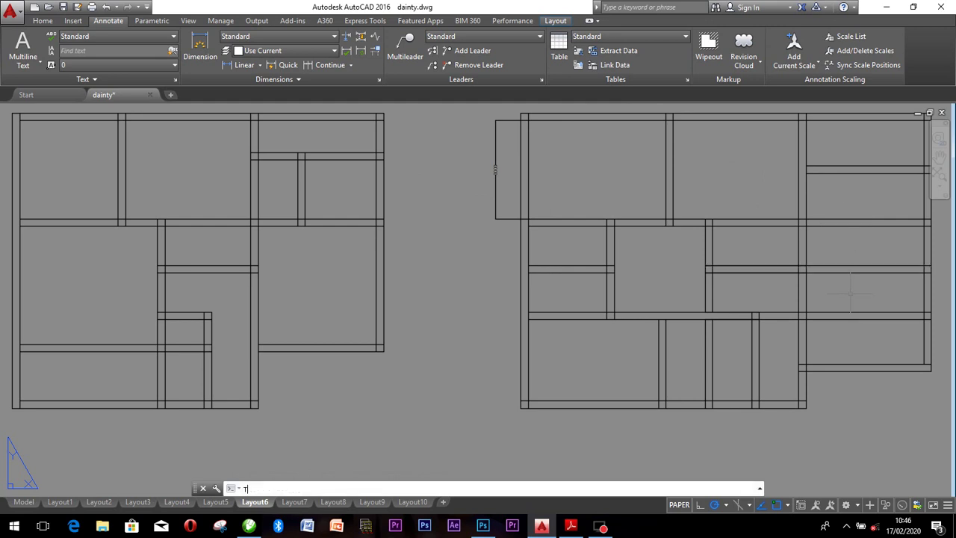
{"action": "key", "text": "Return"}
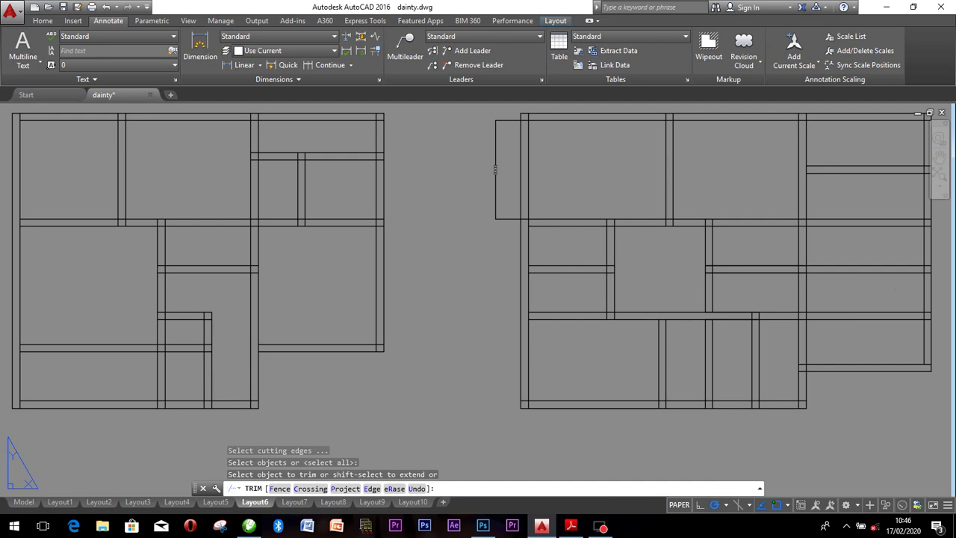
{"action": "left_click", "coordinate": [927, 284]}
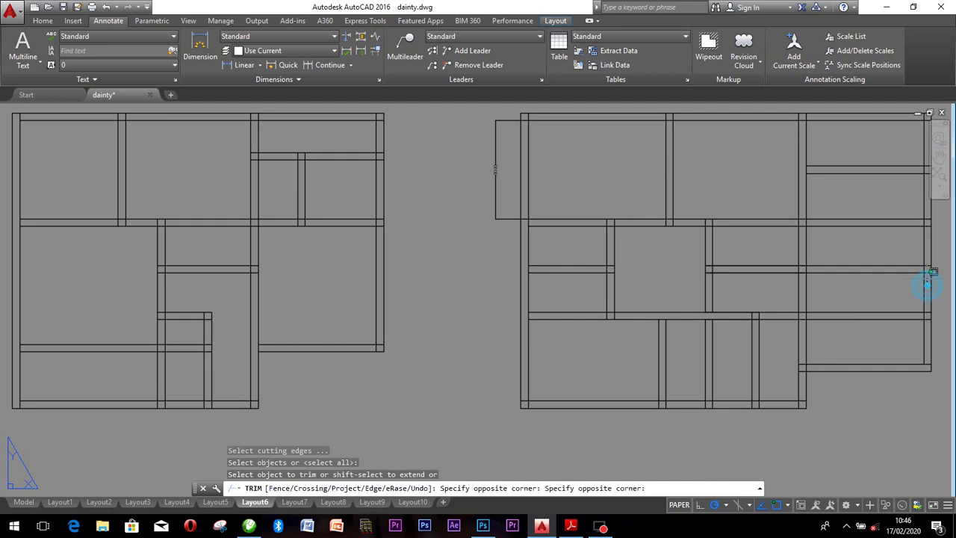
{"action": "left_click", "coordinate": [925, 260]}
Try trimming the middle horizontal wall lines across Room 4, compare with the reference PDF plan, and undo that trim.
{"action": "left_click", "coordinate": [906, 291]}
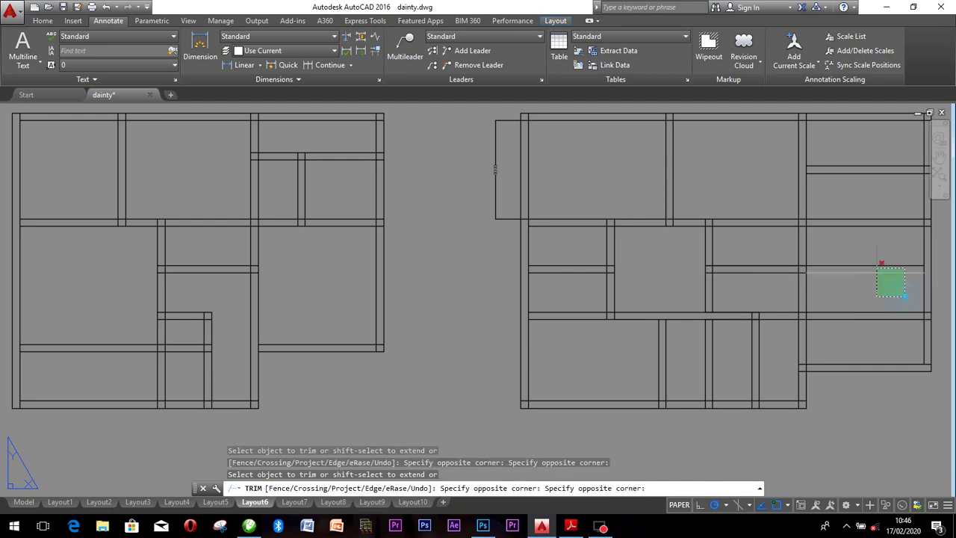
{"action": "left_click", "coordinate": [861, 255]}
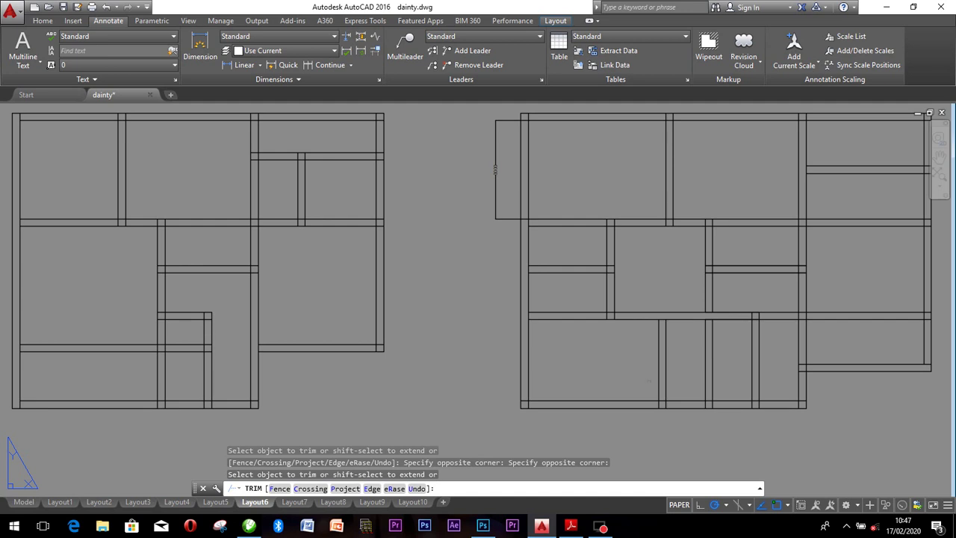
{"action": "left_click", "coordinate": [570, 526]}
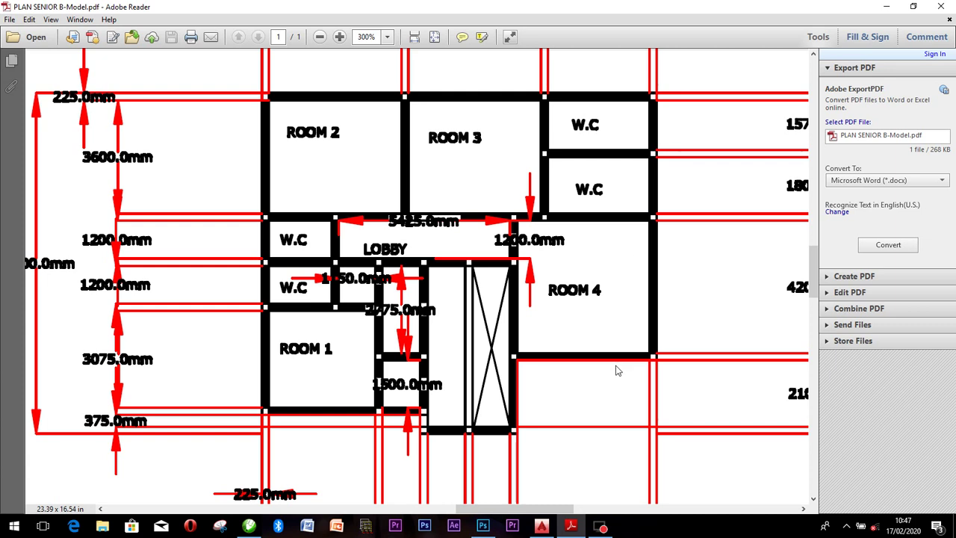
{"action": "left_click", "coordinate": [541, 526]}
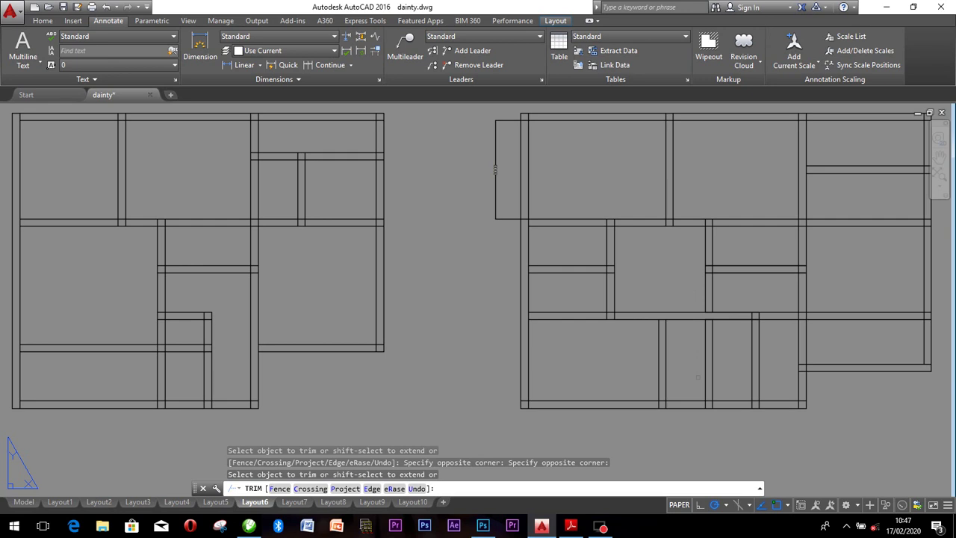
{"action": "key", "text": "ctrl+z"}
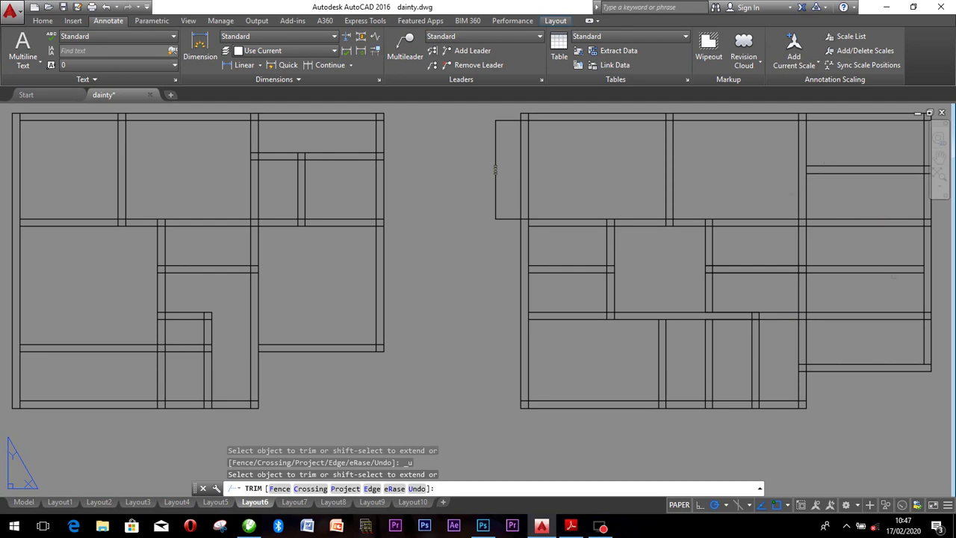
{"action": "left_click", "coordinate": [890, 282]}
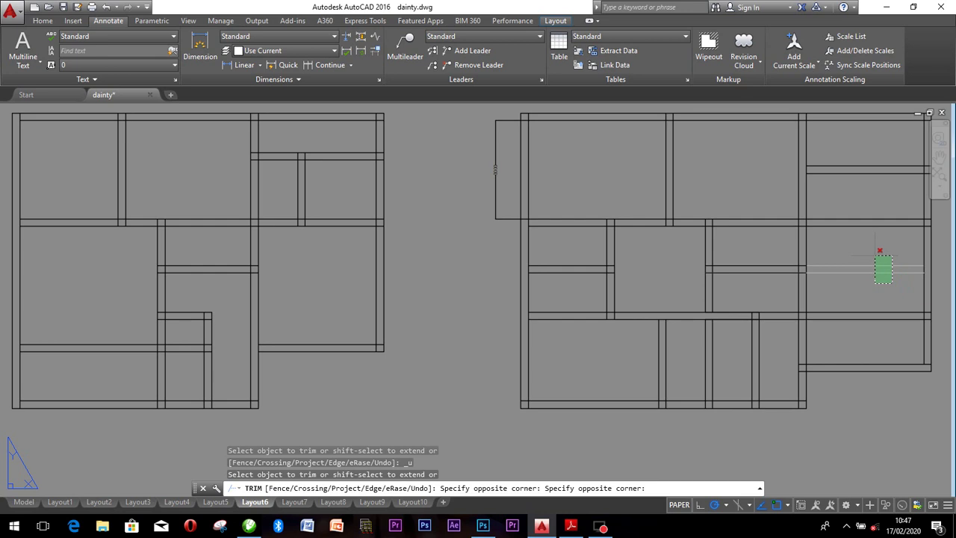
{"action": "key", "text": "Escape"}
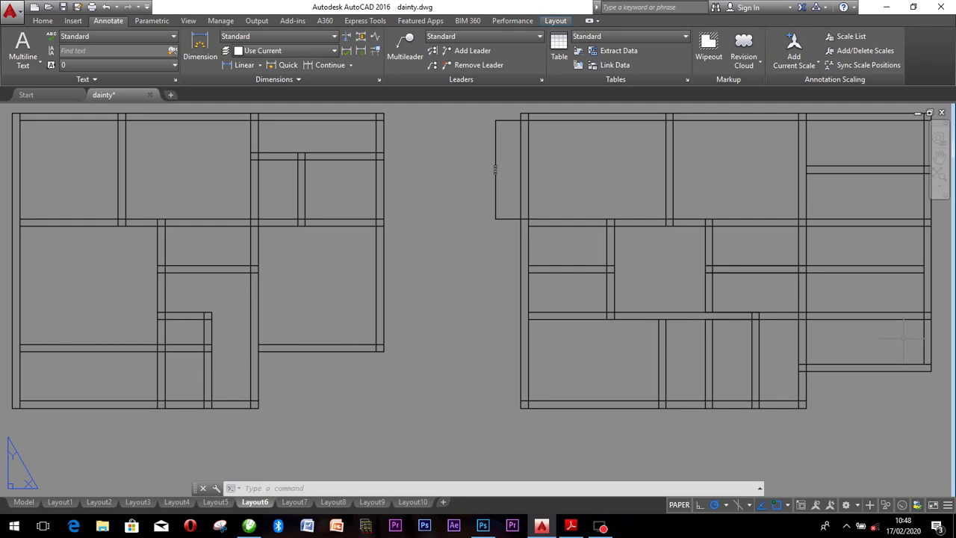
{"action": "type", "text": "tr"}
{"action": "key", "text": "Return"}
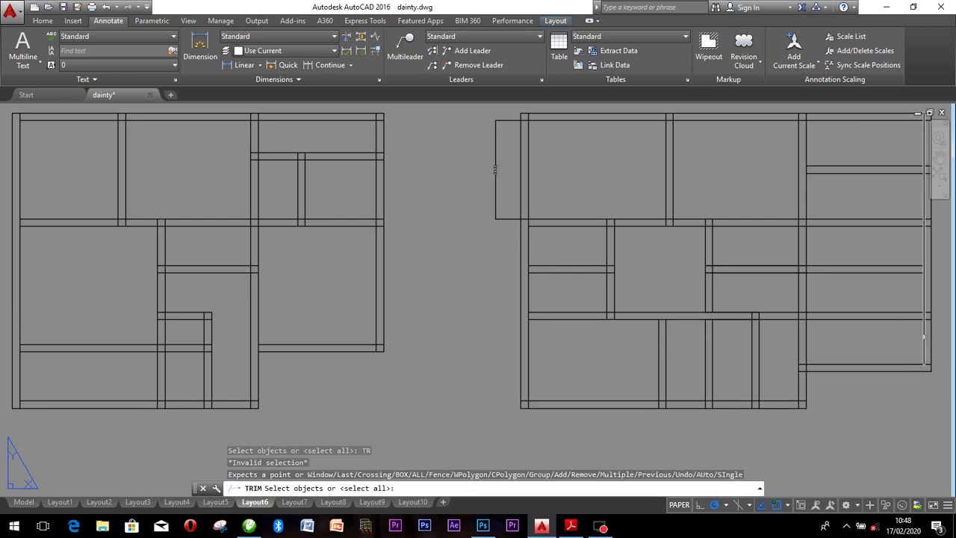
{"action": "left_click", "coordinate": [930, 335]}
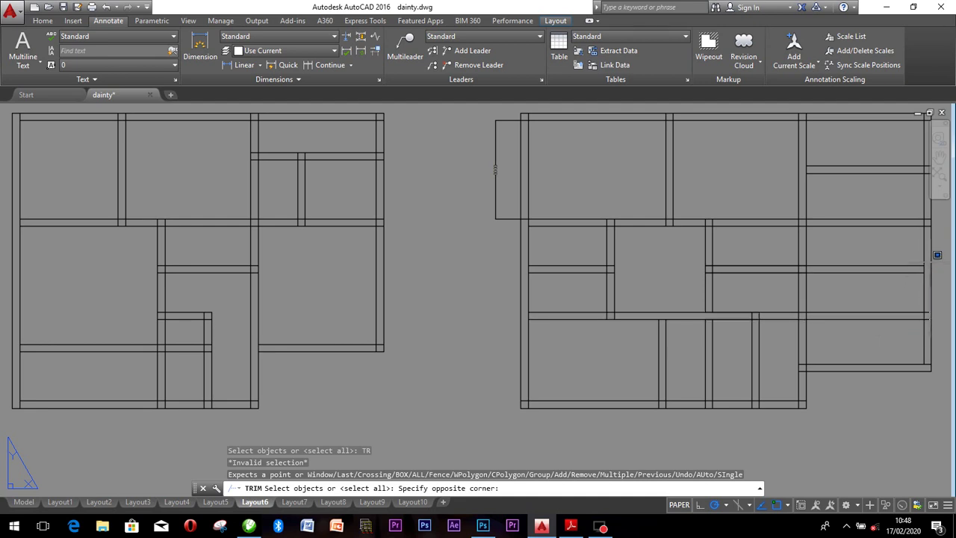
{"action": "left_click", "coordinate": [925, 262]}
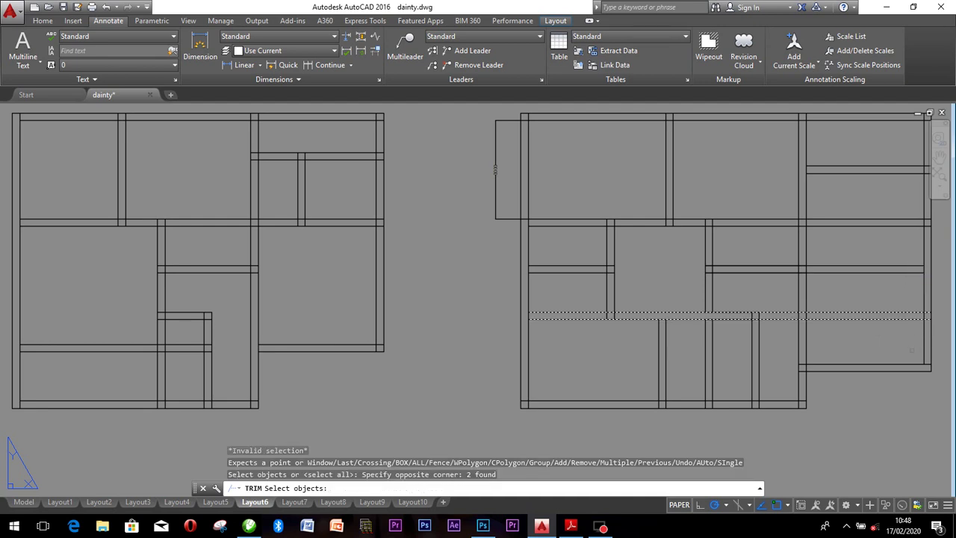
{"action": "key", "text": "Escape"}
Trim the lower wall's ends inside Room 4's right outer wall and both horizontal wall pairs crossing Room 4.
{"action": "type", "text": "tr"}
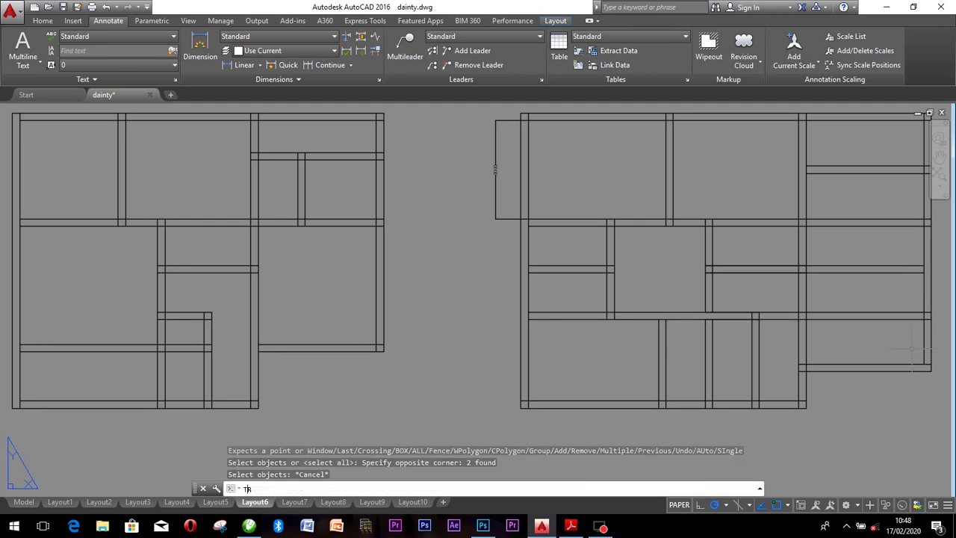
{"action": "key", "text": "Return"}
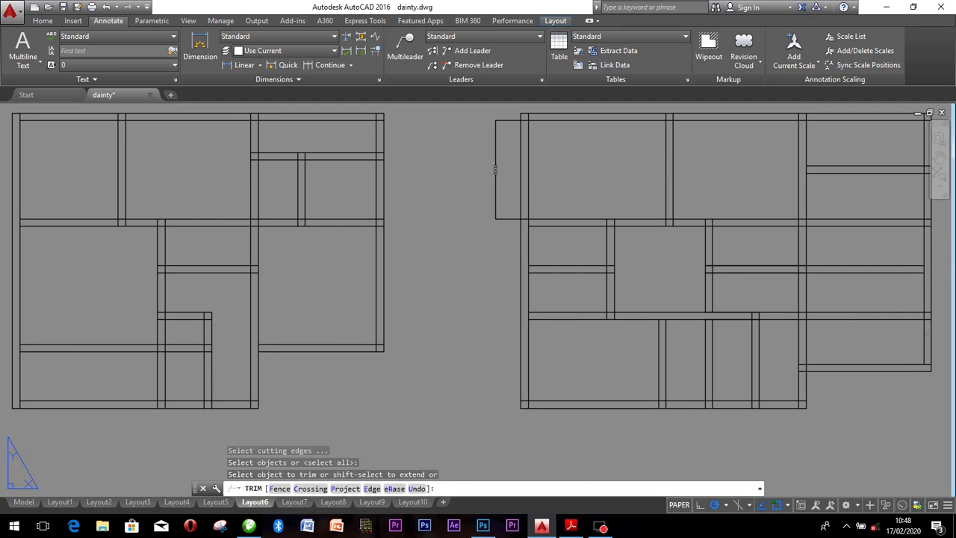
{"action": "left_click", "coordinate": [926, 332]}
{"action": "left_click", "coordinate": [926, 307]}
{"action": "left_click", "coordinate": [904, 340]}
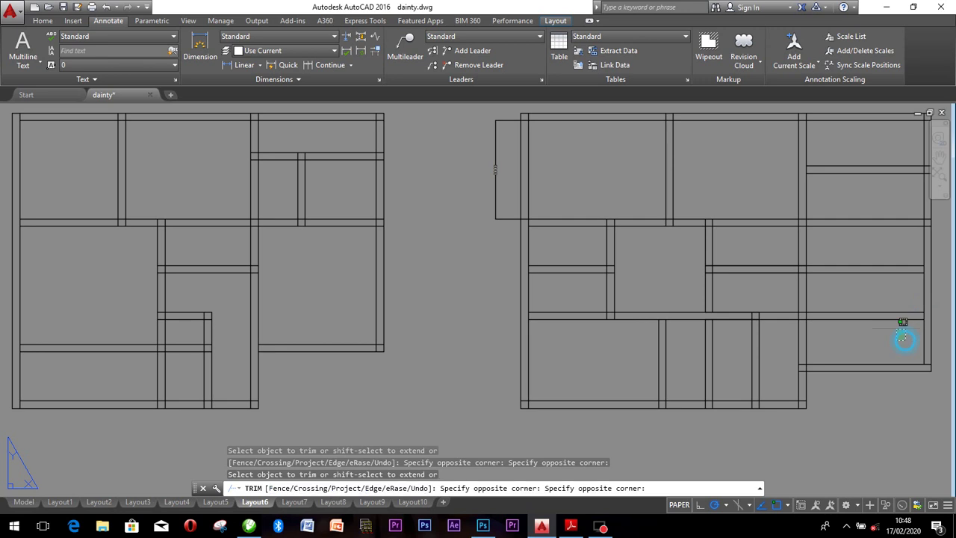
{"action": "left_click", "coordinate": [861, 248]}
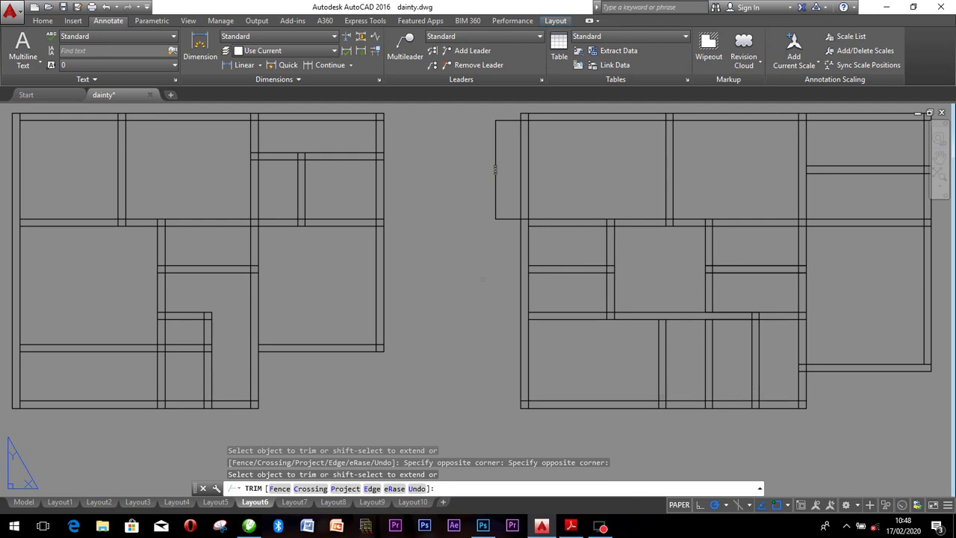
{"action": "key", "text": "Escape"}
Erase the leftover line outside the left outer wall of the right-hand plan.
{"action": "left_click", "coordinate": [497, 213]}
{"action": "left_click", "coordinate": [494, 212]}
{"action": "key", "text": "Delete"}
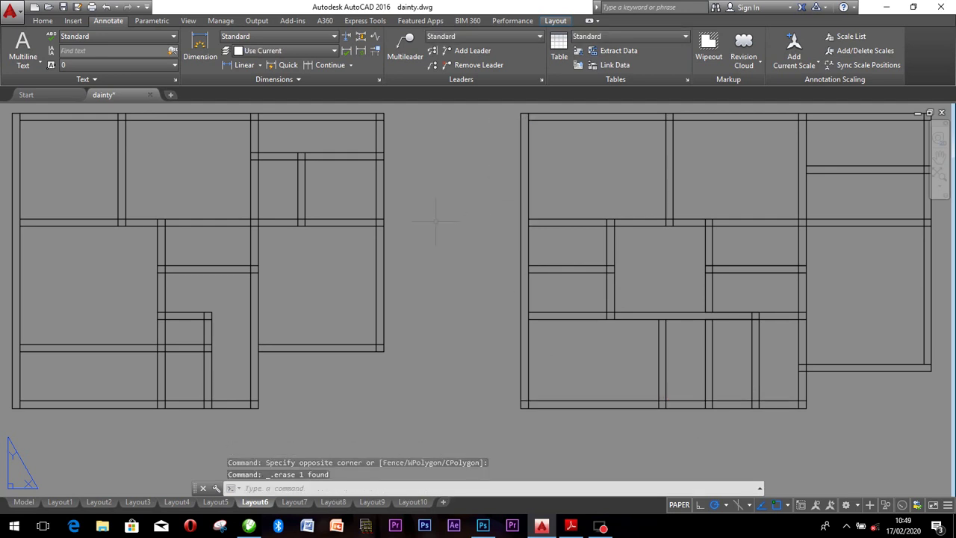
{"action": "scroll", "coordinate": [541, 224], "scroll_direction": "down", "scroll_amount": 2}
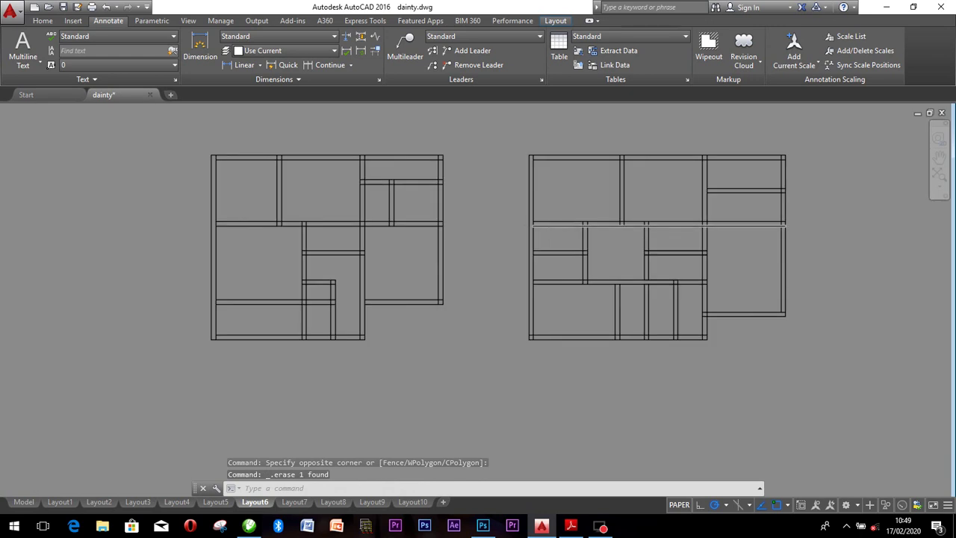
{"action": "scroll", "coordinate": [547, 224], "scroll_direction": "up", "scroll_amount": 2}
{"action": "scroll", "coordinate": [547, 224], "scroll_direction": "down", "scroll_amount": 2}
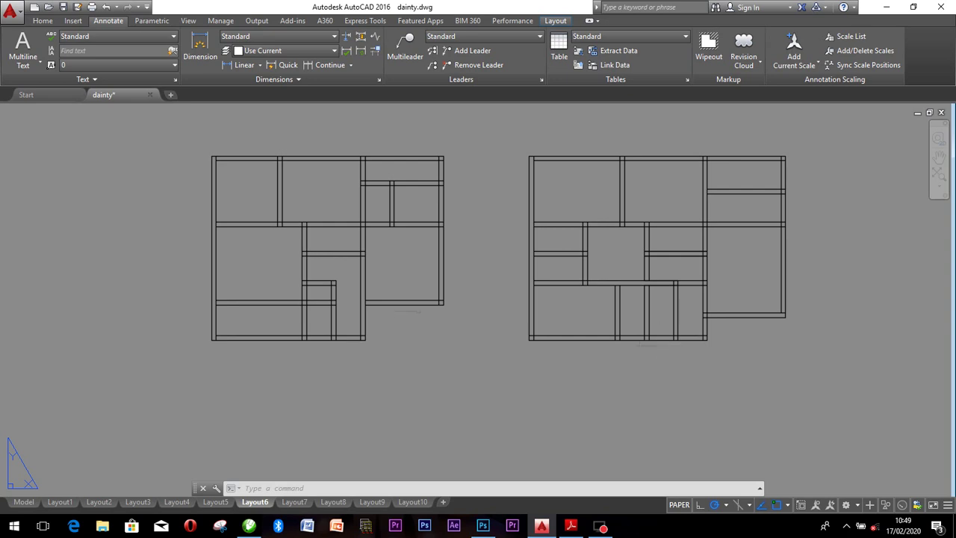
{"action": "left_click", "coordinate": [180, 130]}
{"action": "left_click", "coordinate": [493, 412]}
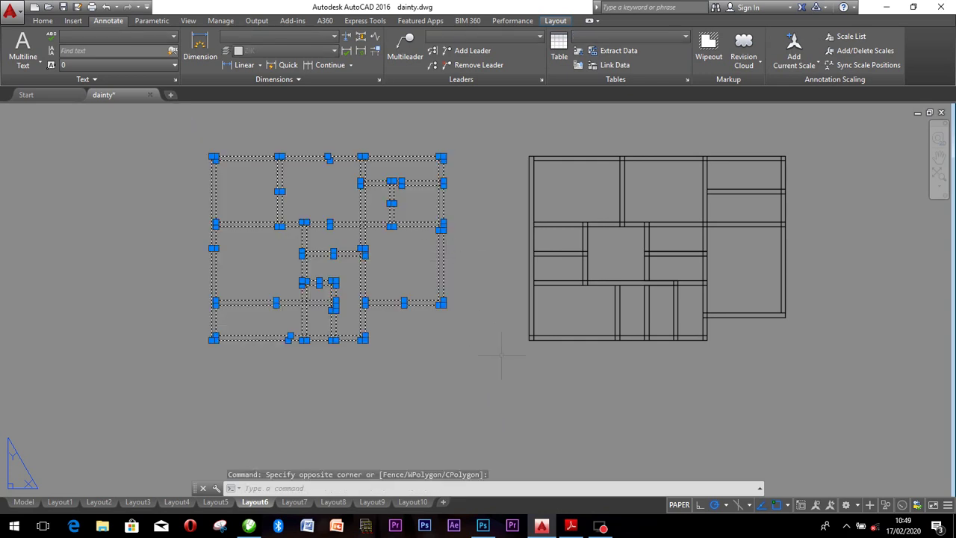
{"action": "key", "text": "Escape"}
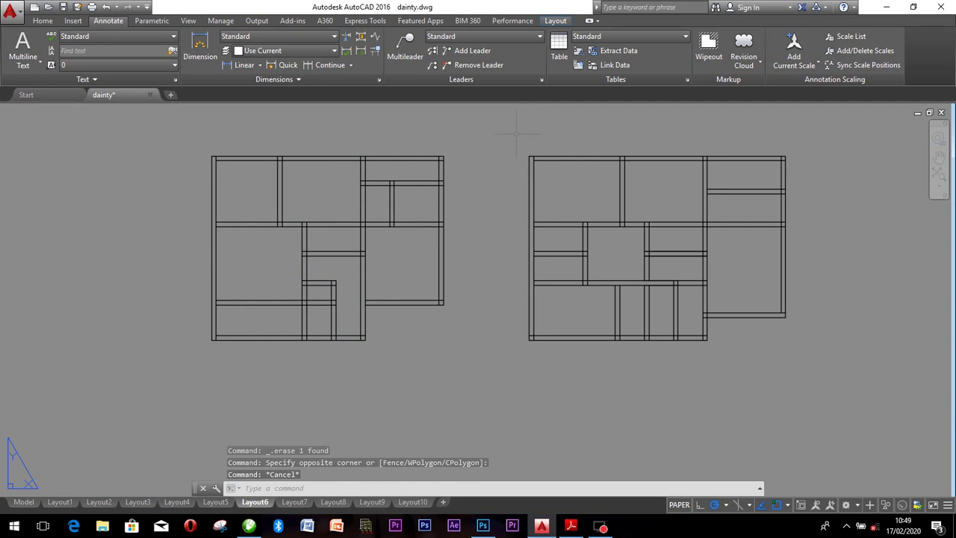
{"action": "left_click", "coordinate": [518, 133]}
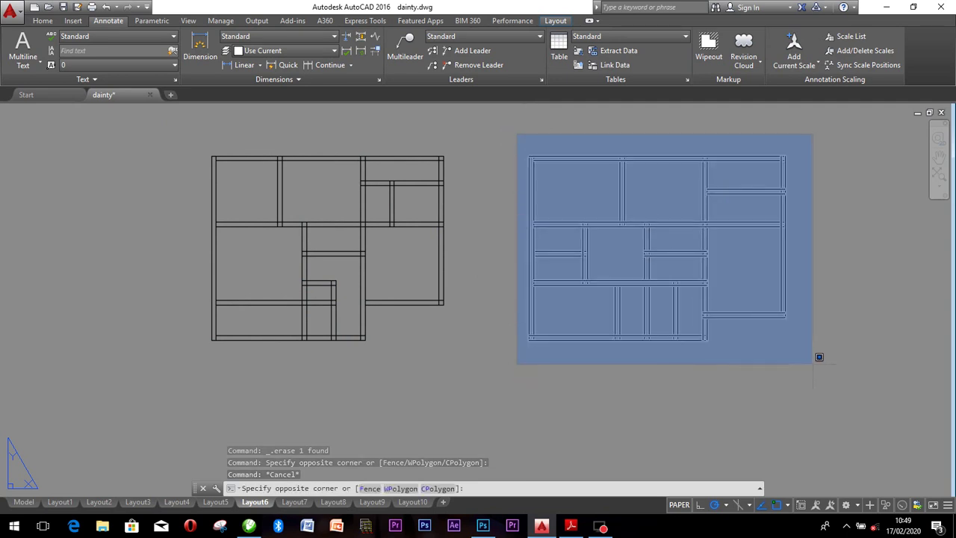
{"action": "left_click", "coordinate": [819, 356]}
{"action": "key", "text": "Escape"}
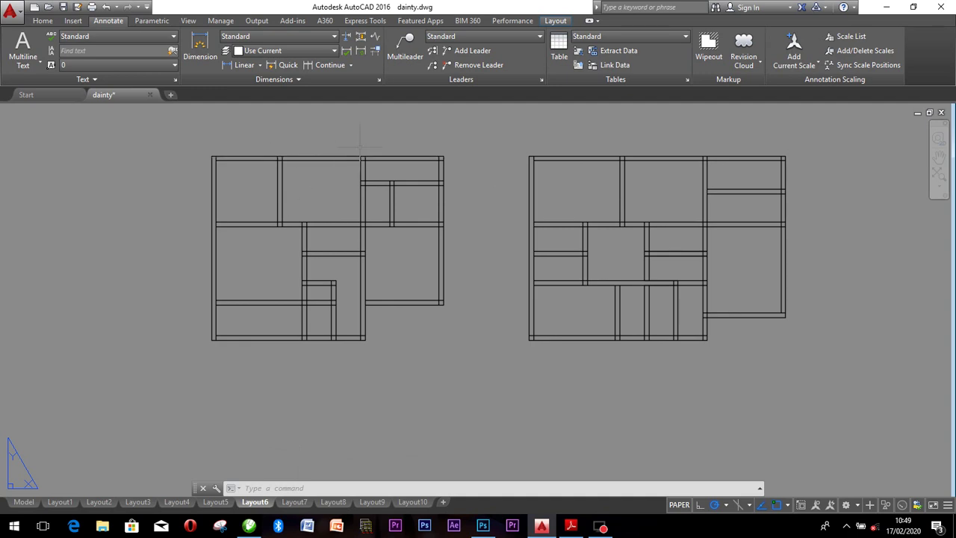
{"action": "left_click", "coordinate": [208, 140]}
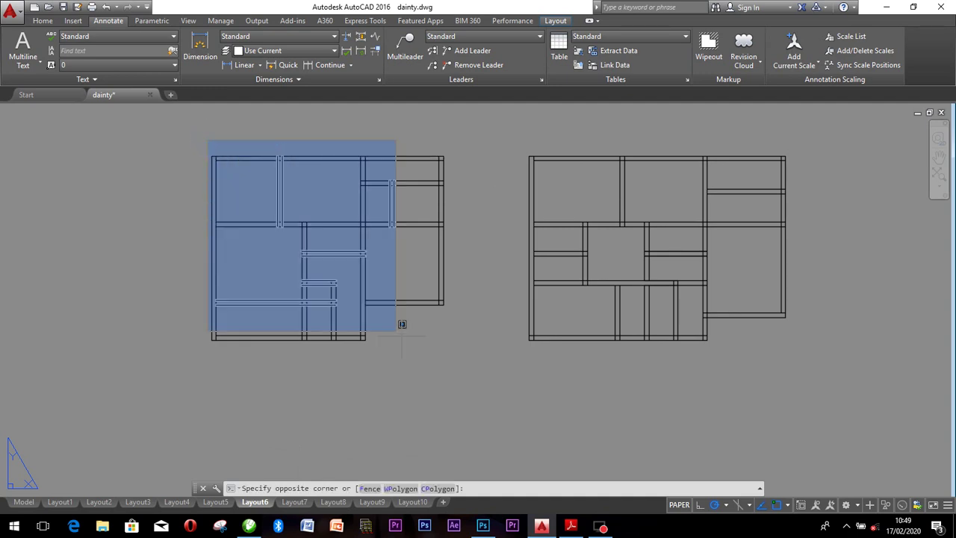
{"action": "left_click", "coordinate": [457, 387]}
{"action": "key", "text": "Escape"}
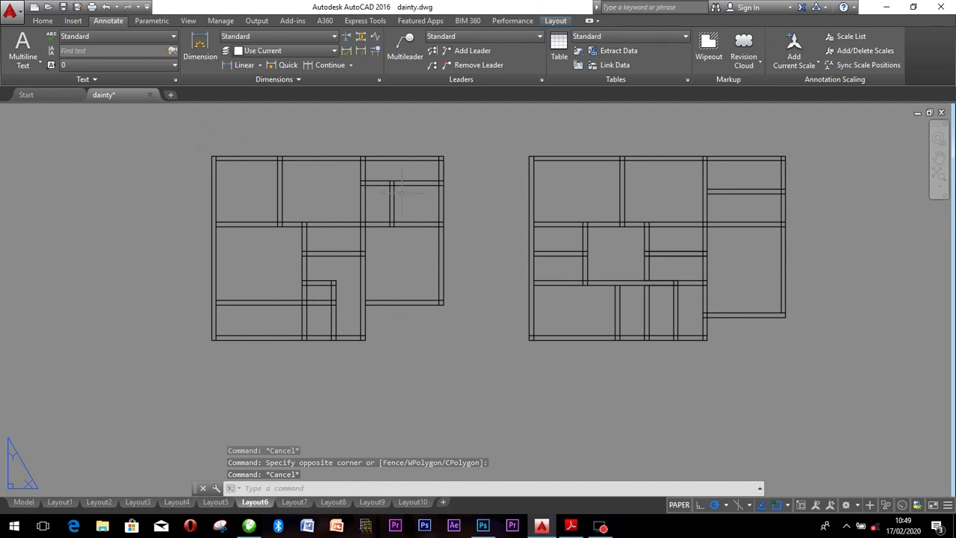
{"action": "left_click_drag", "start_coordinate": [384, 179], "coordinate": [405, 200]}
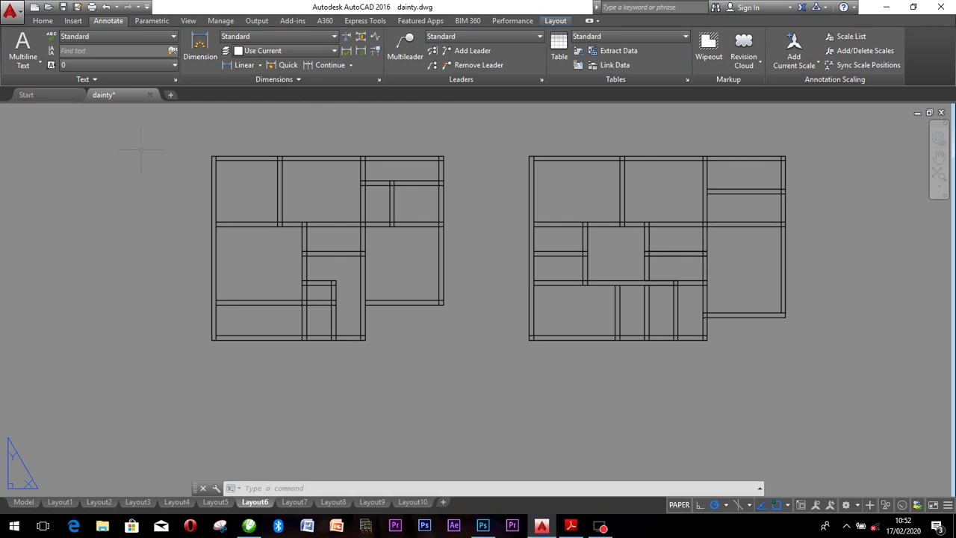
{"action": "left_click", "coordinate": [191, 131]}
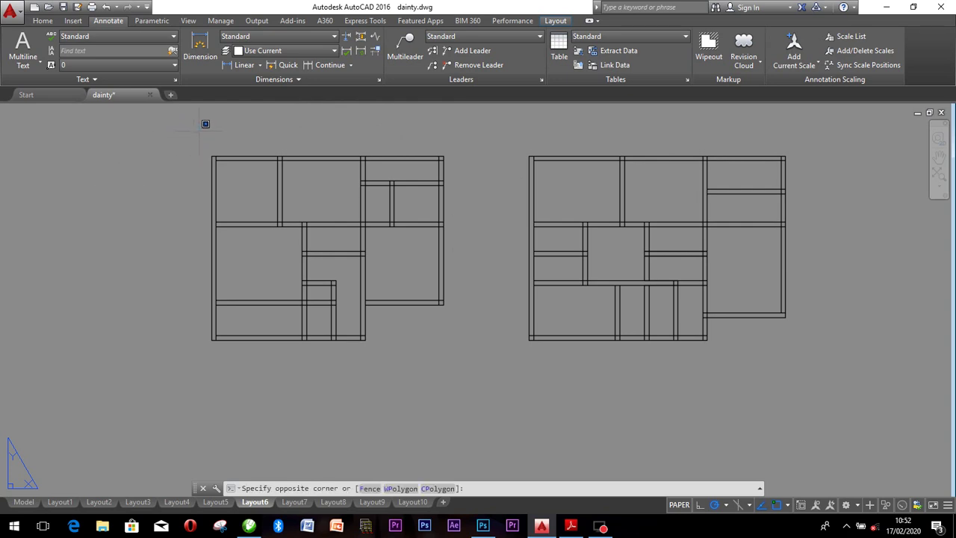
{"action": "key", "text": "Escape"}
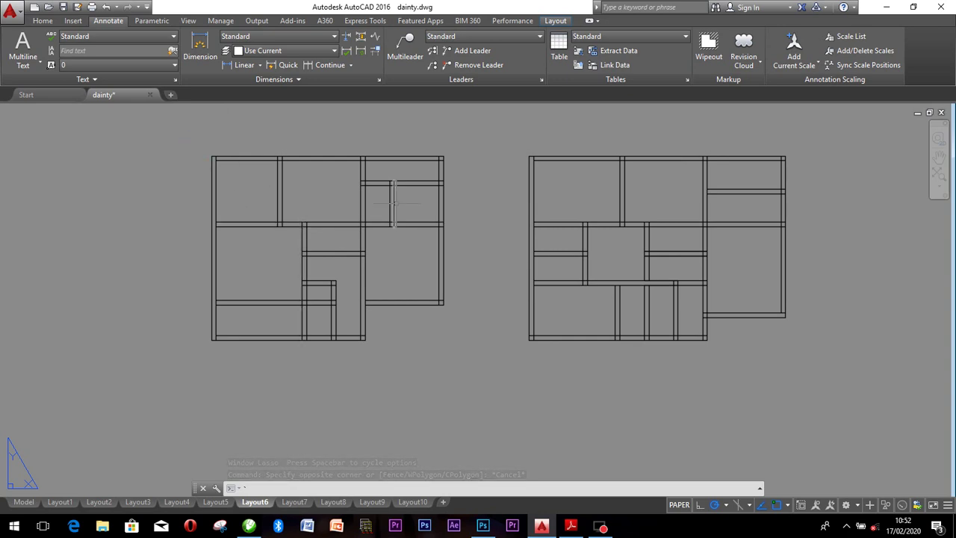
{"action": "key", "text": "Escape"}
Change the object color of the entire left-hand plan to dark red (153,27,30).
{"action": "left_click", "coordinate": [157, 128]}
{"action": "left_click", "coordinate": [480, 399]}
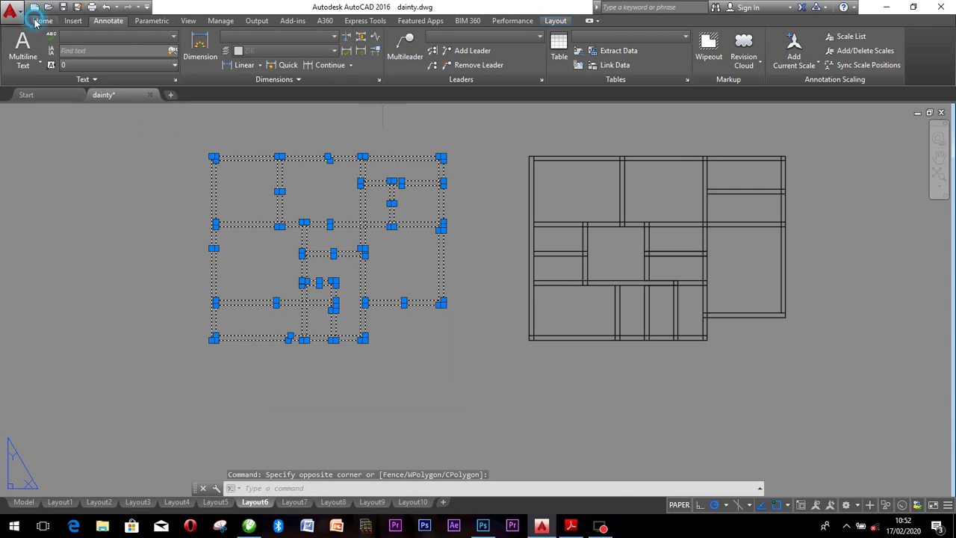
{"action": "left_click", "coordinate": [39, 20]}
{"action": "left_click", "coordinate": [749, 36]}
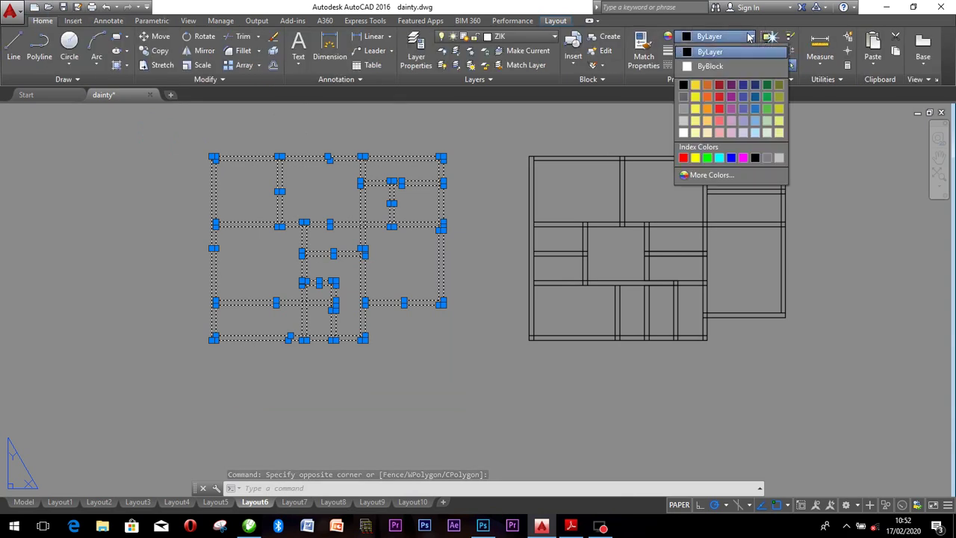
{"action": "left_click", "coordinate": [719, 84]}
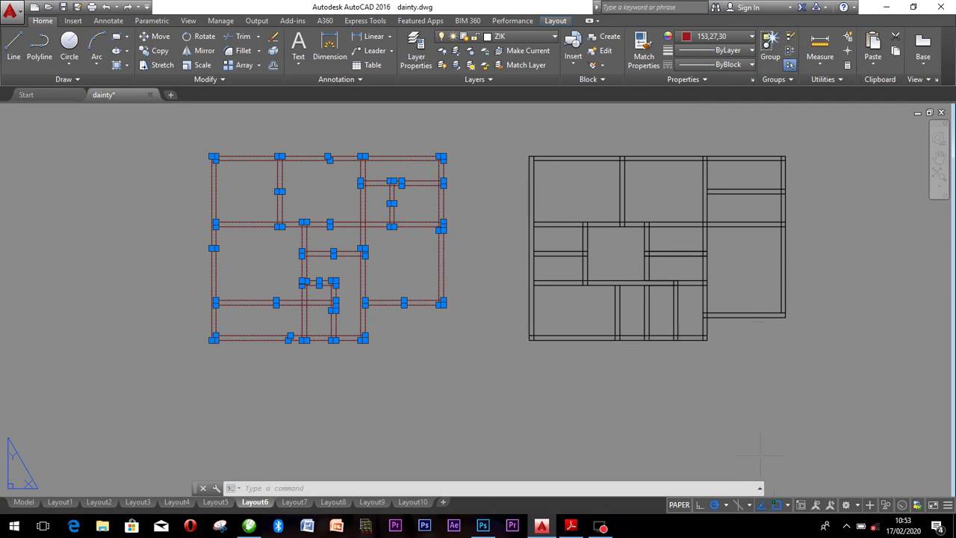
Raise the screen brightness in Windows Power Options and close its window.
{"action": "right_click", "coordinate": [864, 528]}
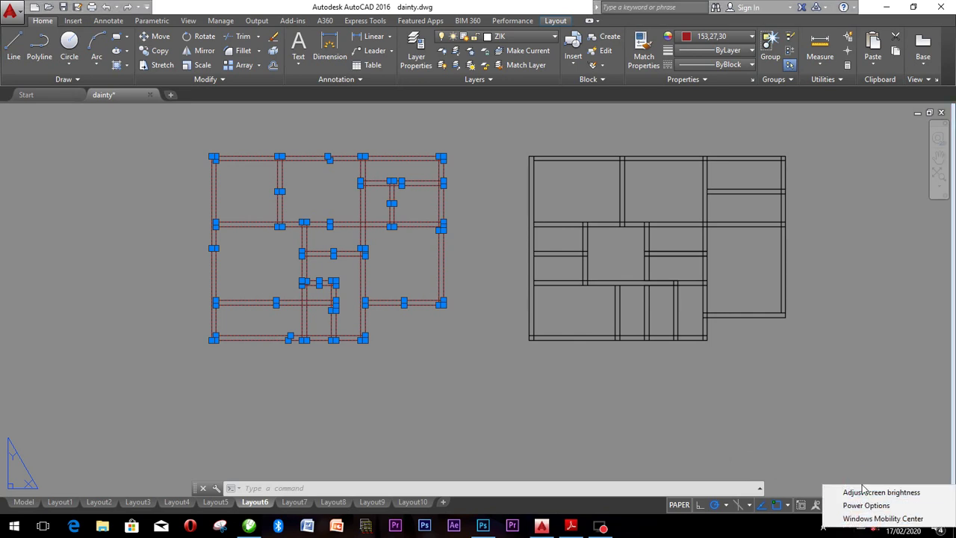
{"action": "left_click", "coordinate": [865, 492]}
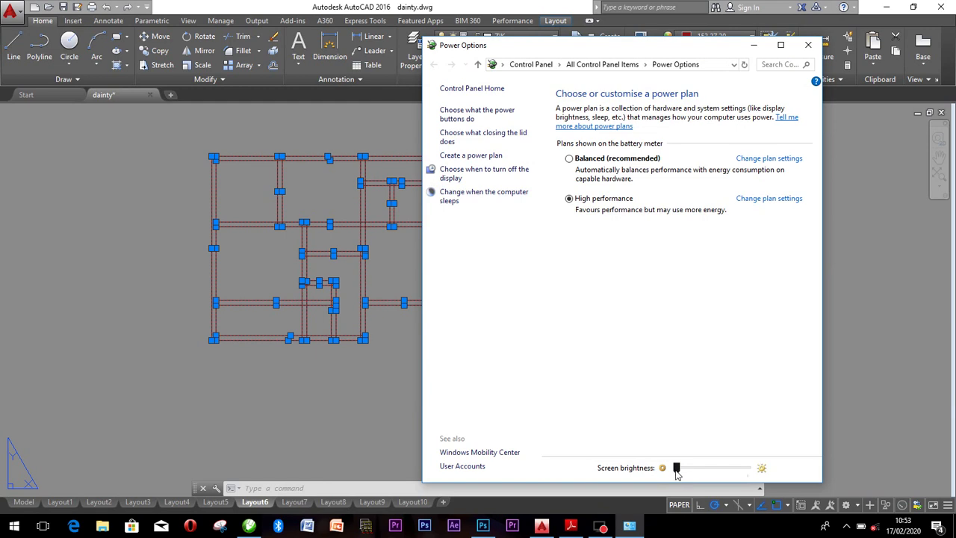
{"action": "left_click_drag", "start_coordinate": [675, 468], "coordinate": [706, 469]}
{"action": "left_click", "coordinate": [806, 46]}
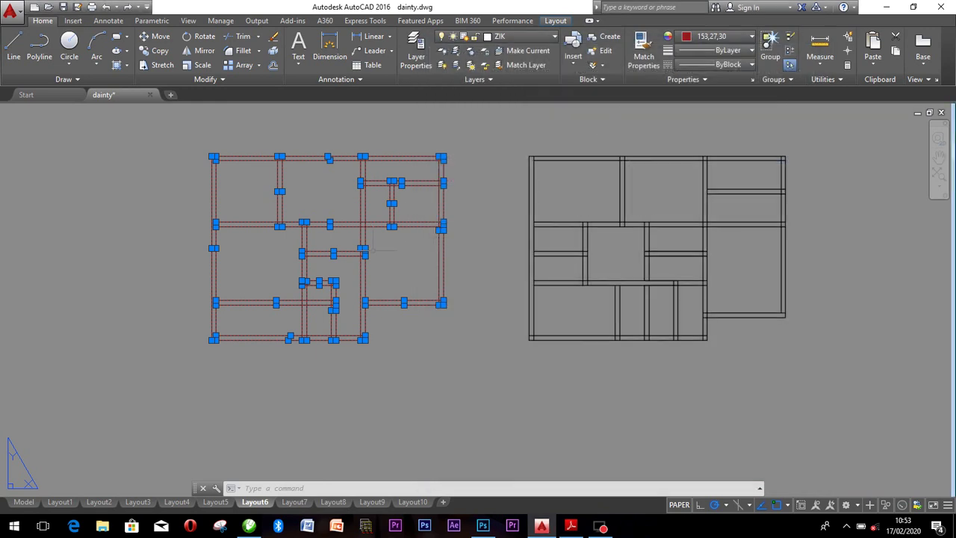
Move the entire right-hand plan onto the red plan, matching the central wall junction just below the two upper rooms.
{"action": "key", "text": "Escape"}
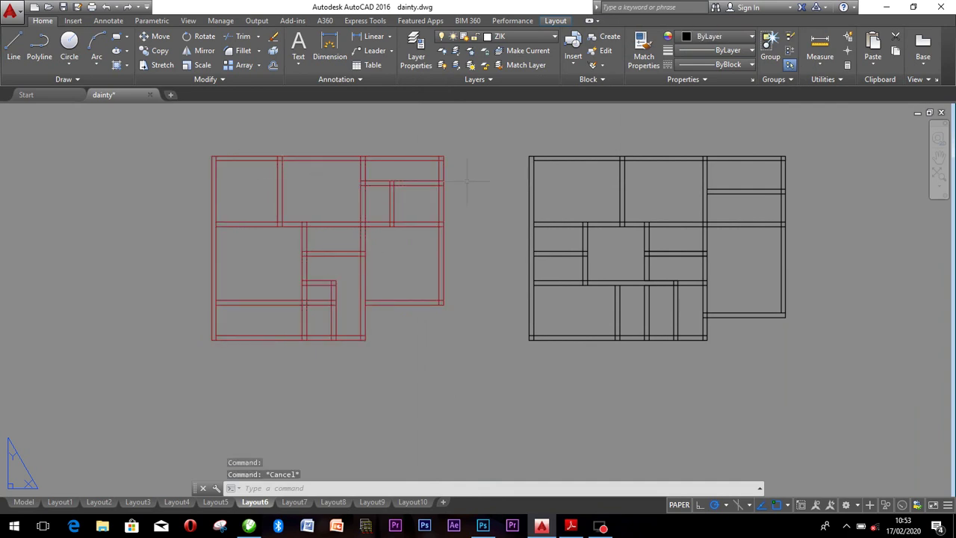
{"action": "left_click", "coordinate": [515, 130]}
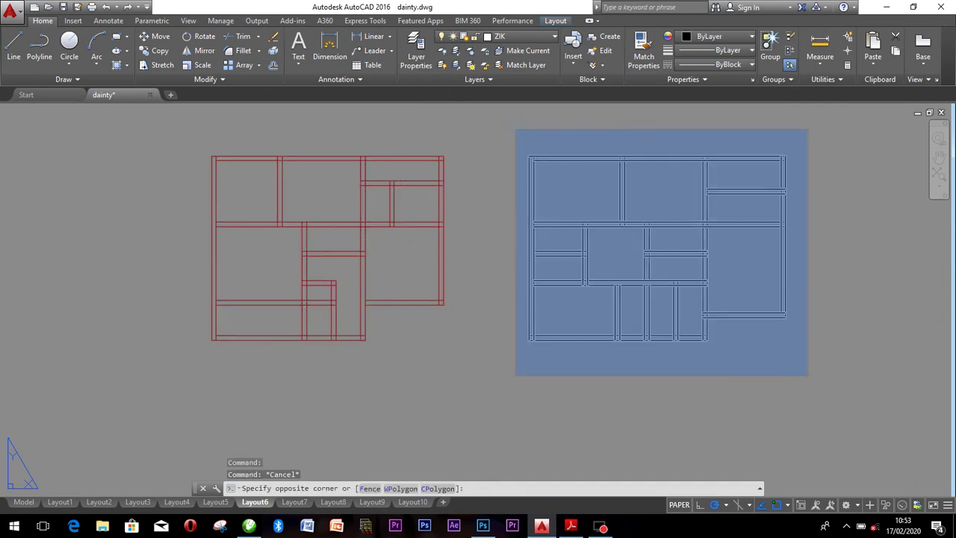
{"action": "left_click", "coordinate": [808, 375]}
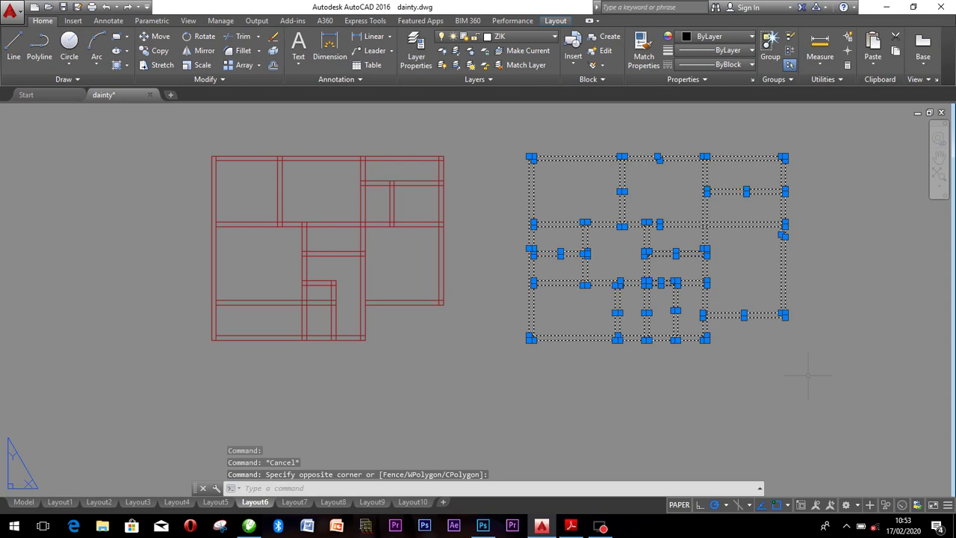
{"action": "type", "text": "m"}
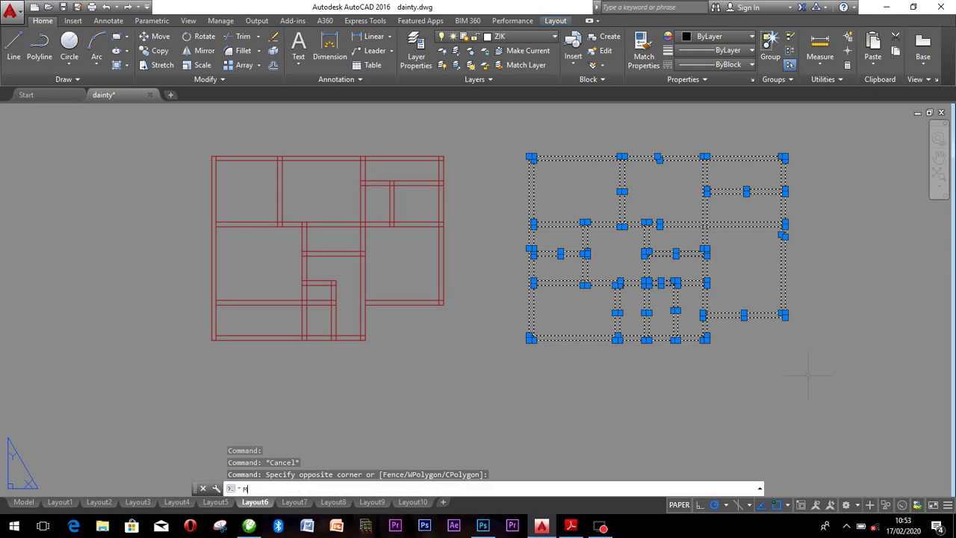
{"action": "key", "text": "Return"}
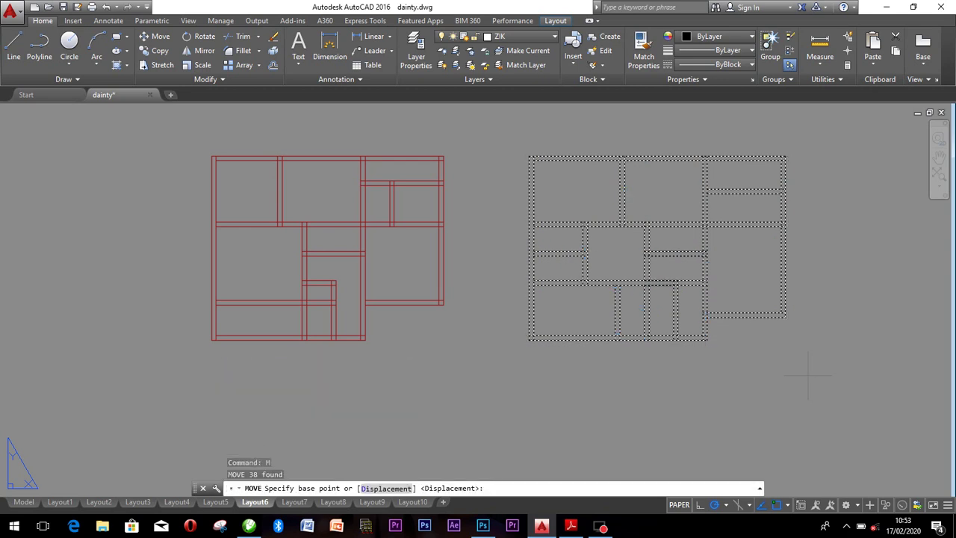
{"action": "left_click", "coordinate": [649, 221]}
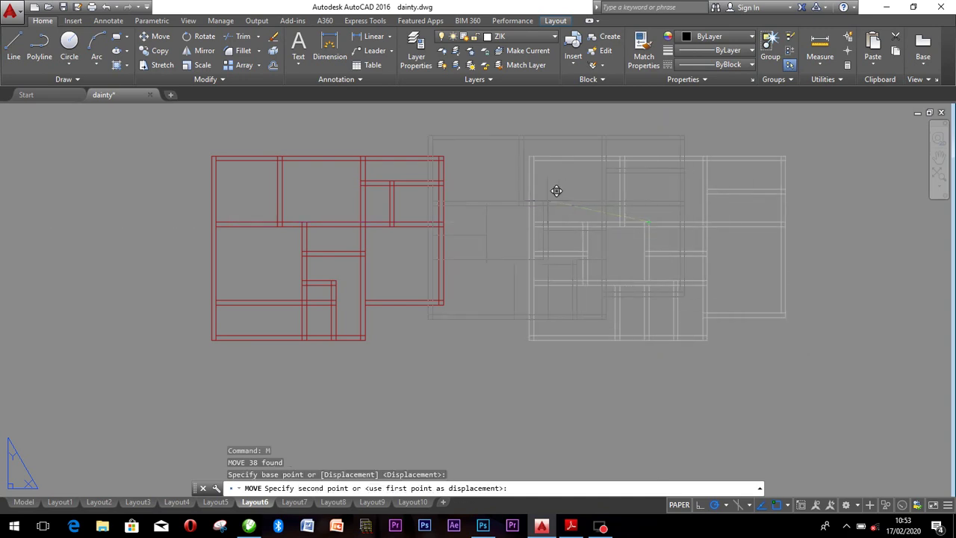
{"action": "left_click", "coordinate": [315, 209]}
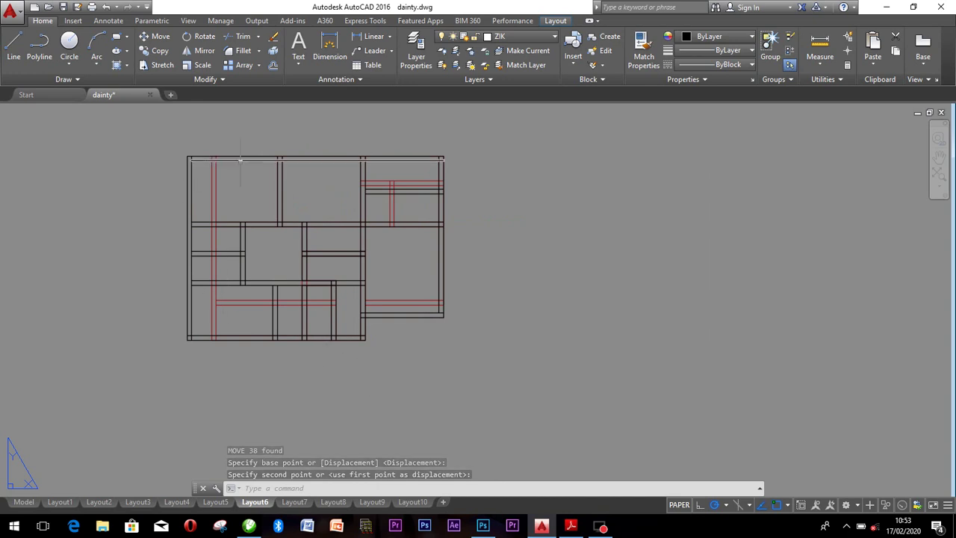
Offset the outer line of the overlaid black plan's bottom wall outward by 1200.
{"action": "scroll", "coordinate": [250, 173], "scroll_direction": "up", "scroll_amount": 2}
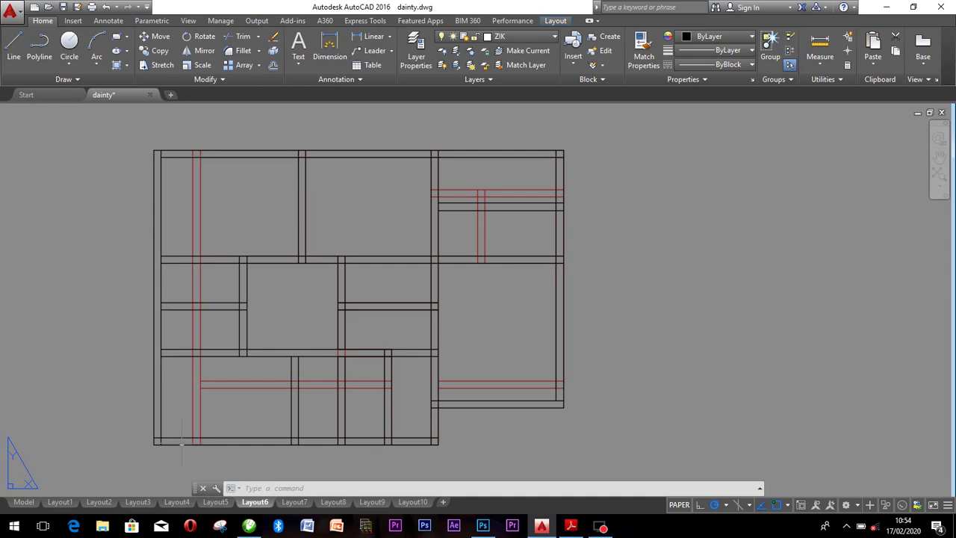
{"action": "mouse_move", "coordinate": [181, 442]}
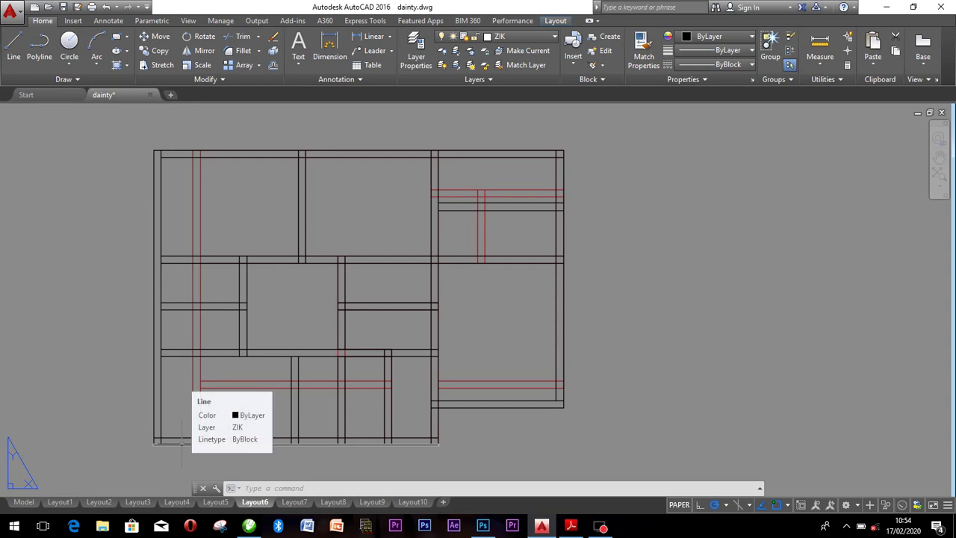
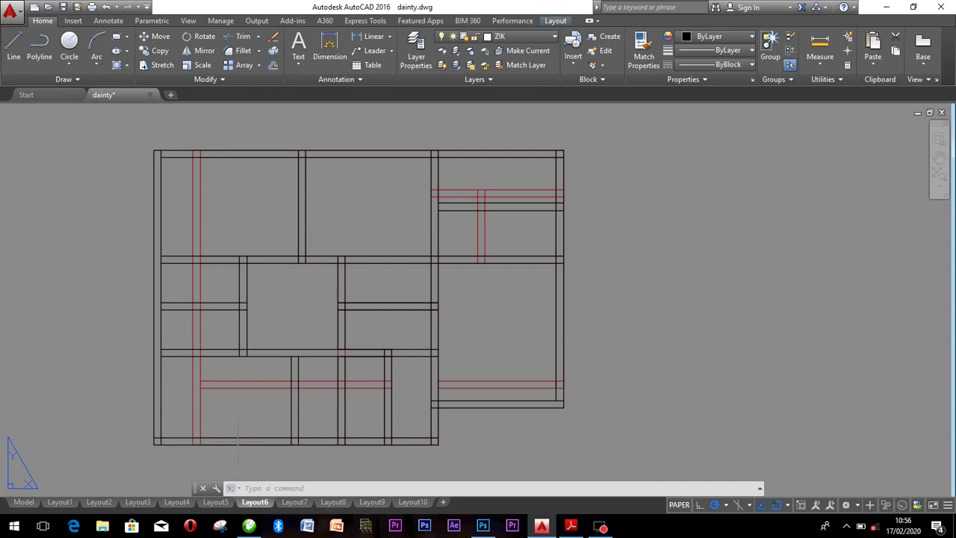
{"action": "left_click", "coordinate": [239, 443]}
{"action": "type", "text": "o"}
{"action": "key", "text": "Return"}
{"action": "type", "text": "1200"}
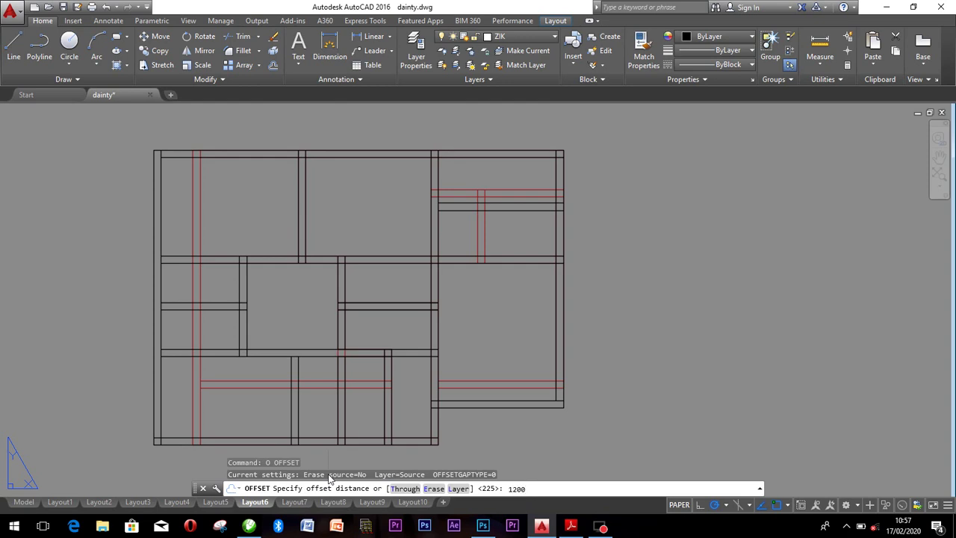
{"action": "key", "text": "Return"}
{"action": "left_click", "coordinate": [211, 442]}
{"action": "left_click", "coordinate": [160, 481]}
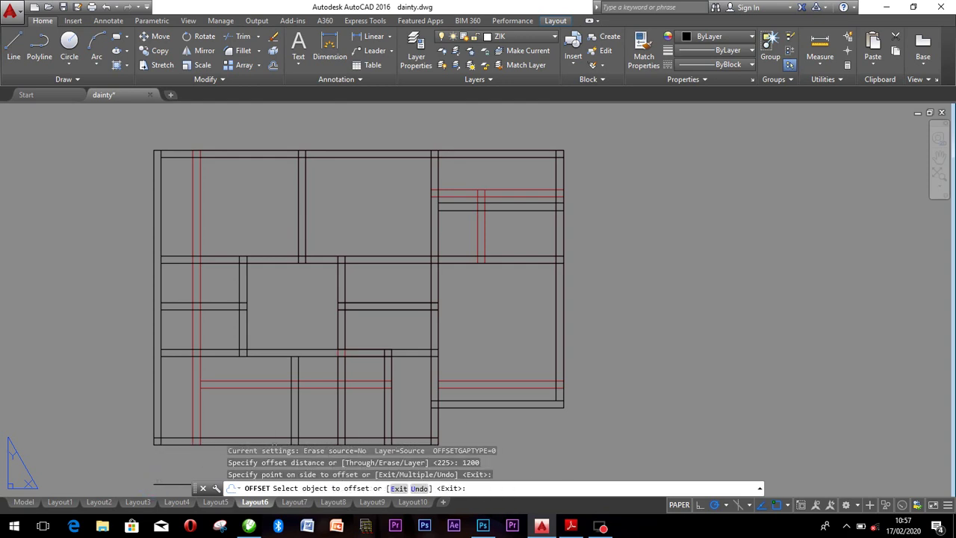
{"action": "scroll", "coordinate": [643, 393], "scroll_direction": "down", "scroll_amount": 2}
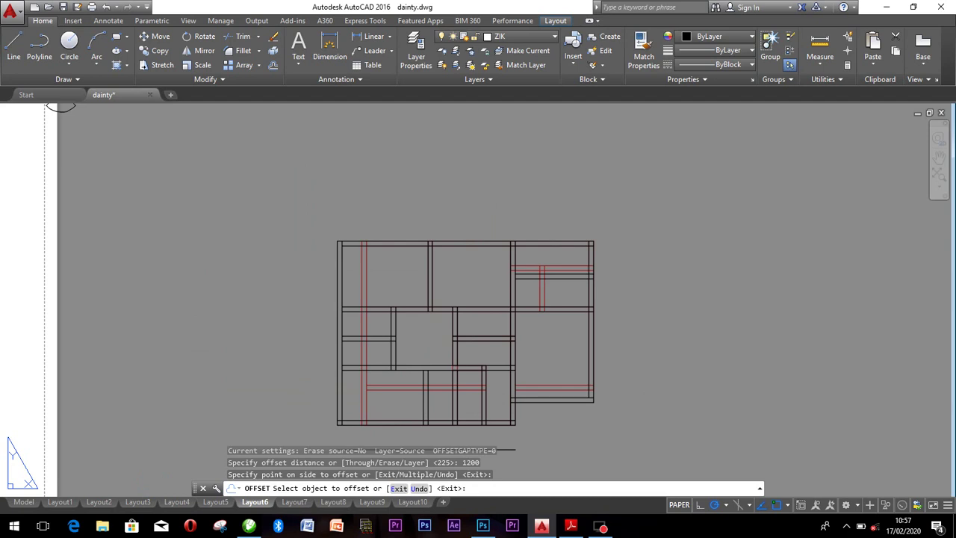
{"action": "key", "text": "Escape"}
Draw crossing diagonal lines between the inner corners of the small room enclosed by the two short central horizontal walls.
{"action": "middle_click_drag", "start_coordinate": [674, 418], "coordinate": [651, 374]}
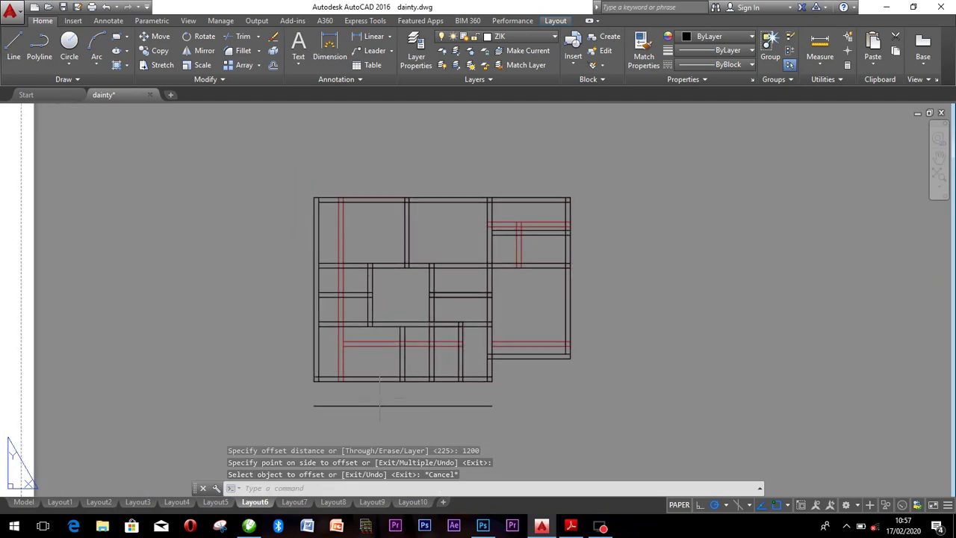
{"action": "scroll", "coordinate": [353, 418], "scroll_direction": "up", "scroll_amount": 2}
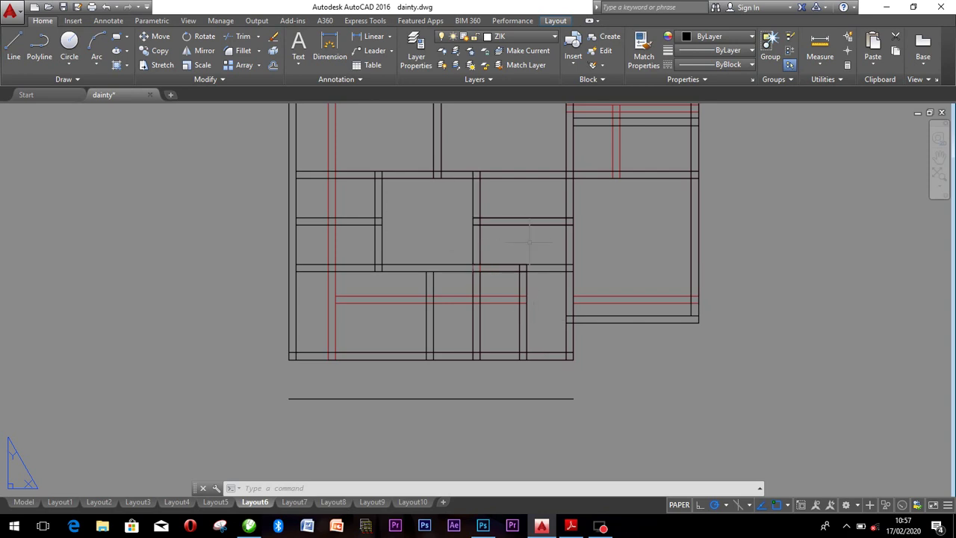
{"action": "left_click", "coordinate": [14, 46]}
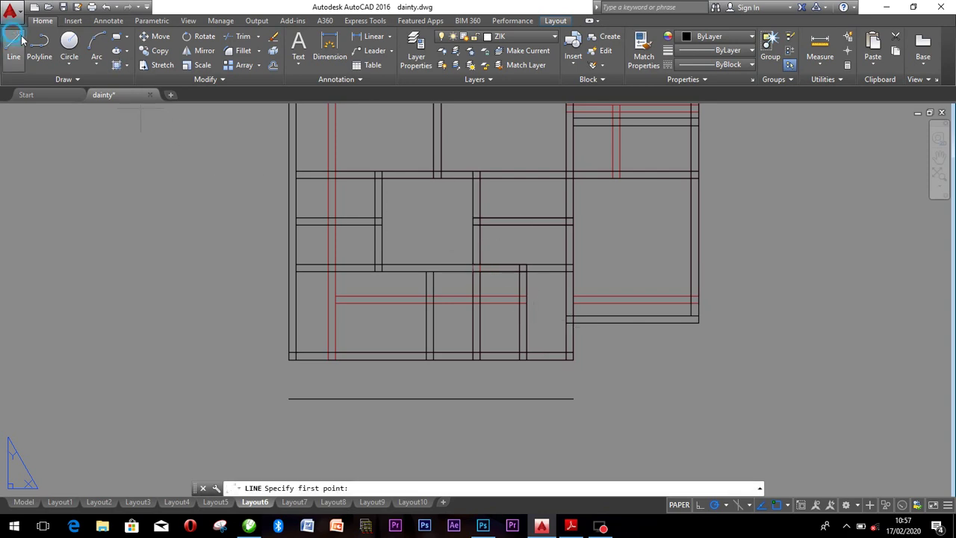
{"action": "left_click", "coordinate": [565, 224]}
{"action": "left_click", "coordinate": [480, 263]}
{"action": "left_click", "coordinate": [479, 223]}
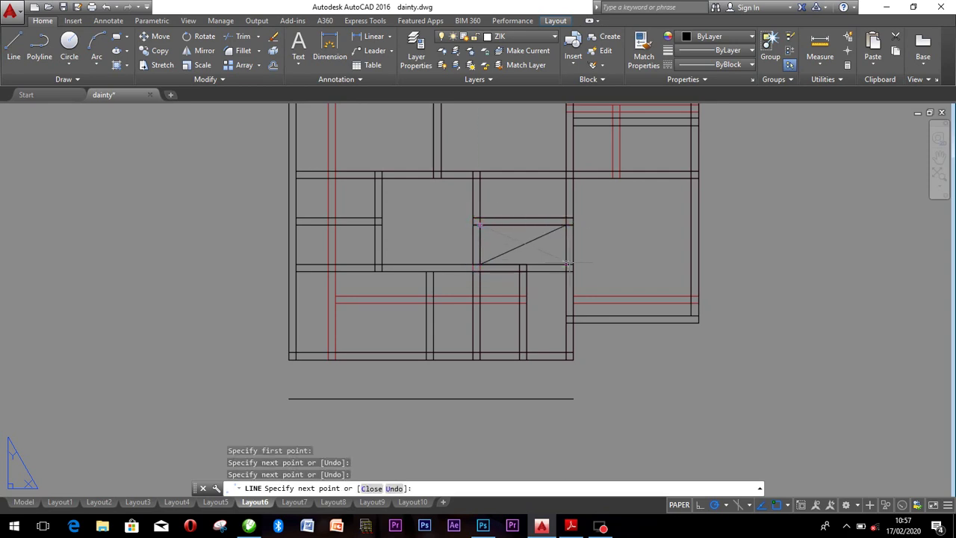
{"action": "left_click", "coordinate": [567, 264]}
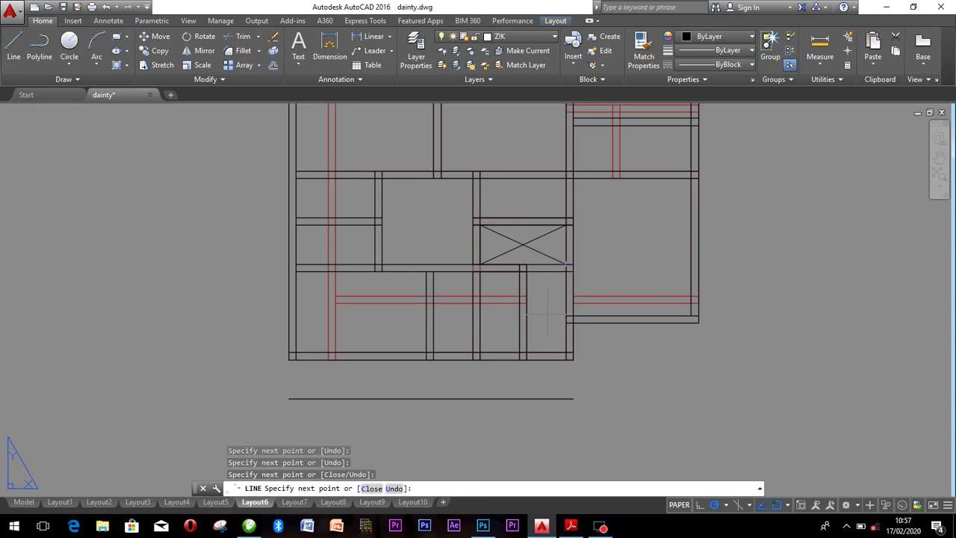
Draw crossing diagonal lines between the inner corners of the narrow room at the overlaid plan's lower right, beside the bottom wall.
{"action": "left_click", "coordinate": [526, 352]}
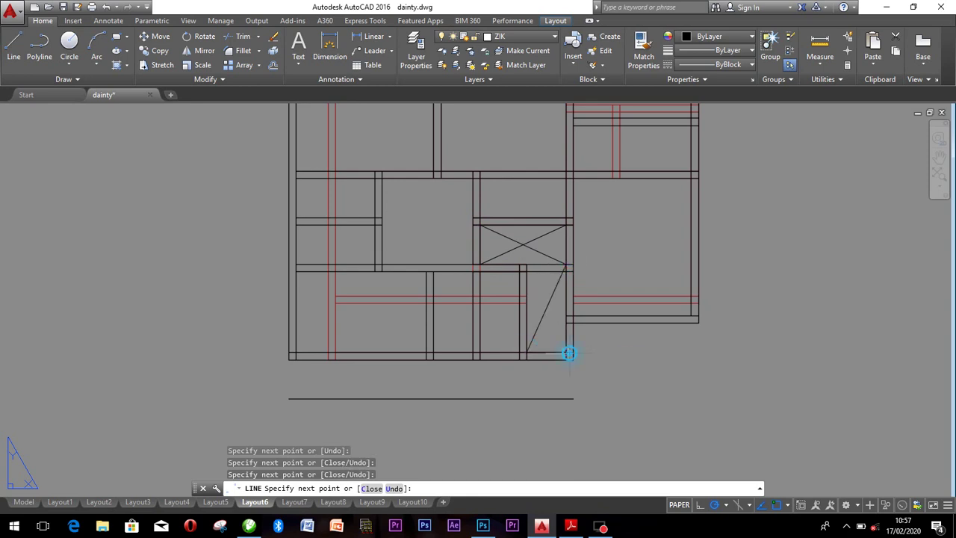
{"action": "left_click", "coordinate": [527, 271]}
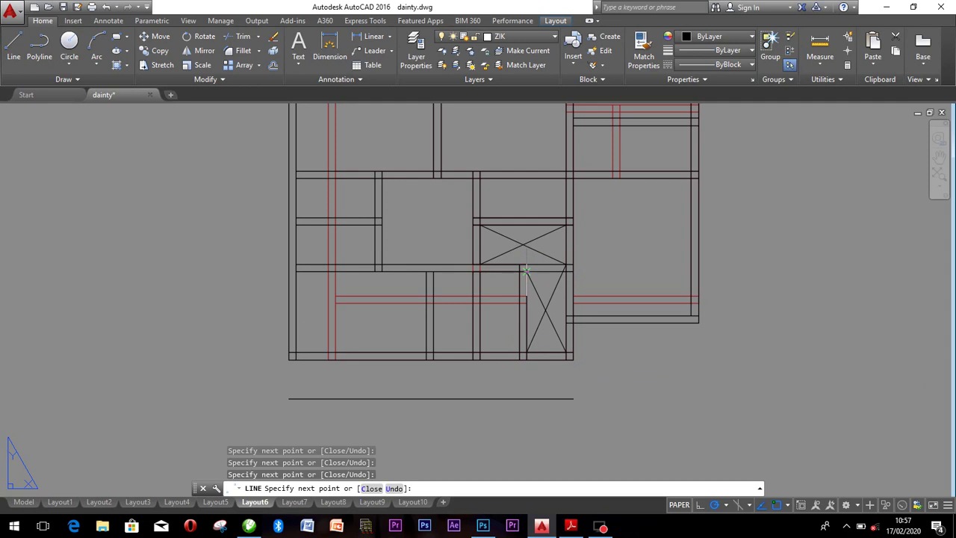
{"action": "key", "text": "Escape"}
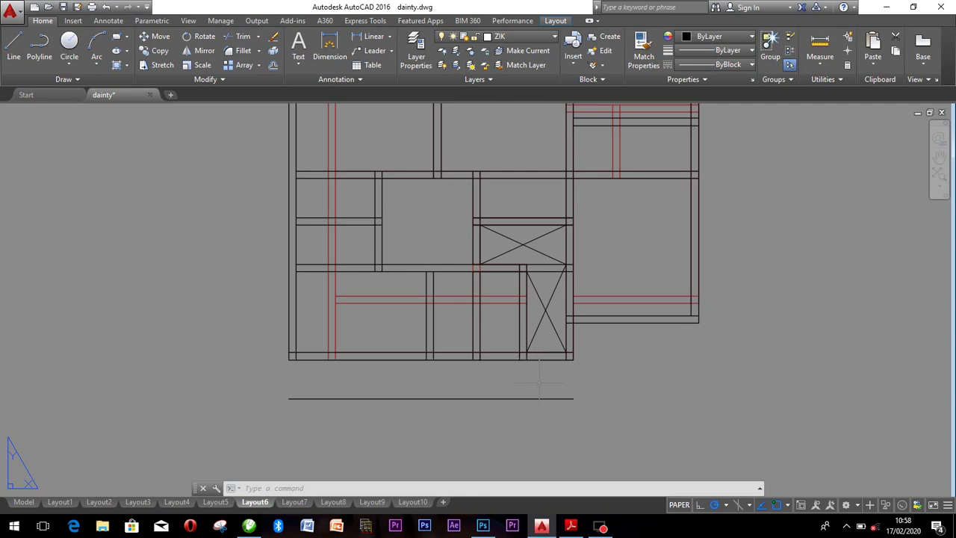
{"action": "left_click", "coordinate": [504, 373]}
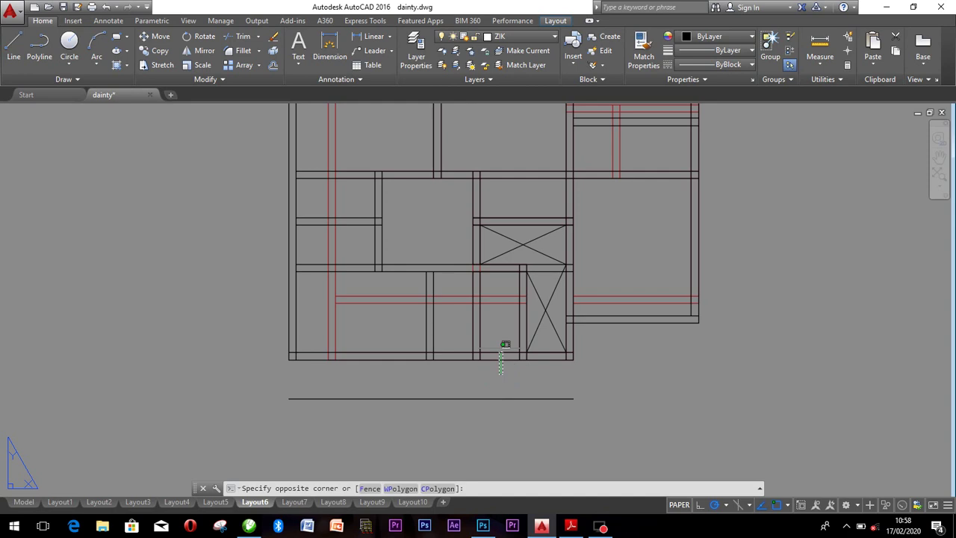
{"action": "key", "text": "Escape"}
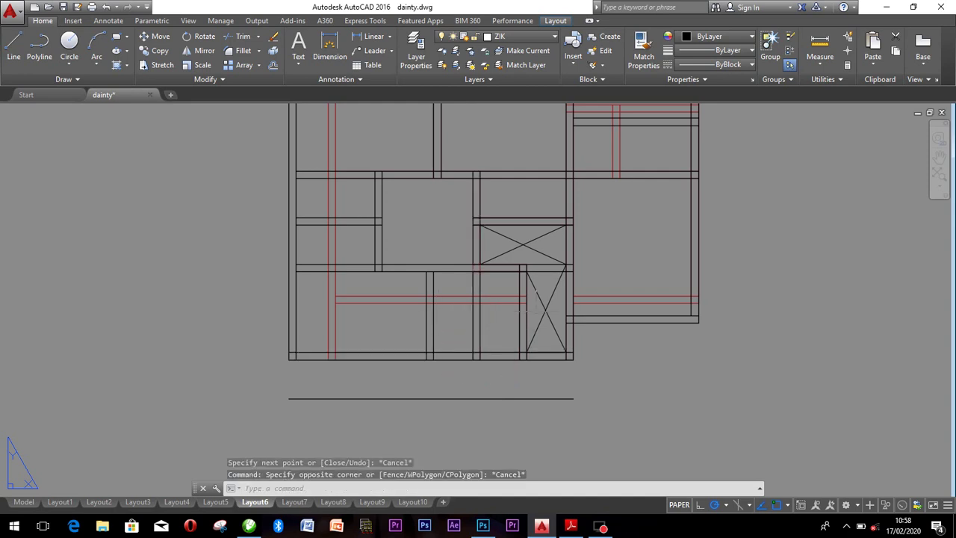
{"action": "scroll", "coordinate": [545, 306], "scroll_direction": "down", "scroll_amount": 2}
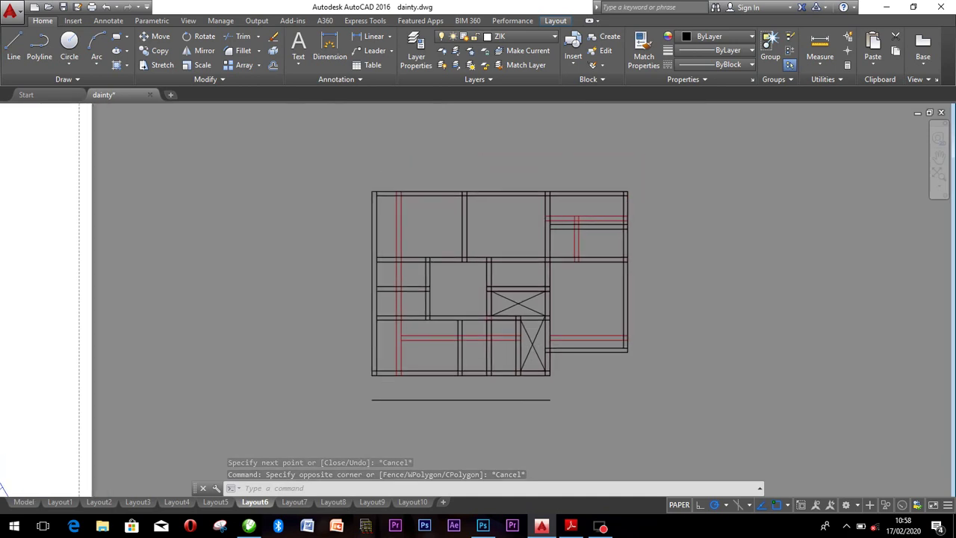
{"action": "scroll", "coordinate": [532, 343], "scroll_direction": "up", "scroll_amount": 2}
{"action": "scroll", "coordinate": [537, 350], "scroll_direction": "down", "scroll_amount": 3}
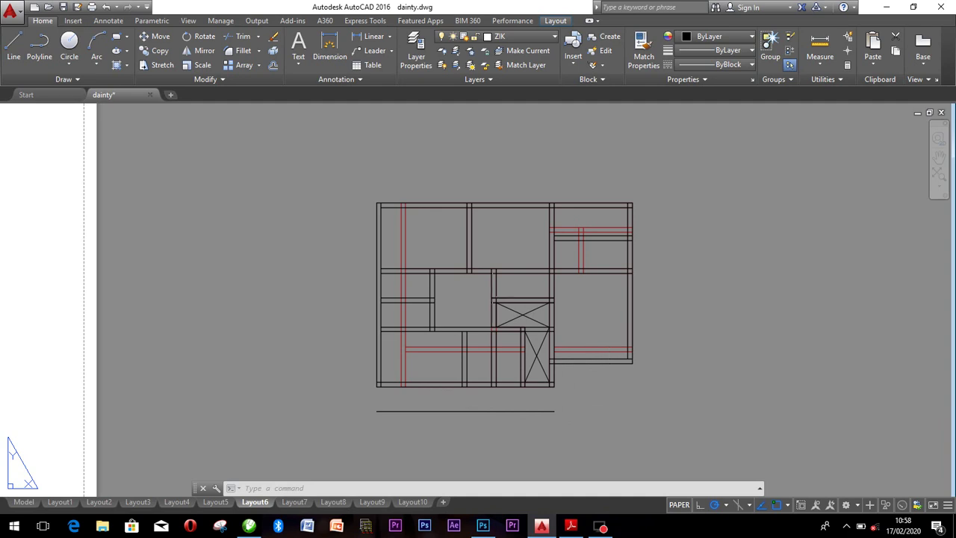
Undo the diagonals, the outer offset line and the overlay move to separate the red and black plans.
{"action": "key", "text": "ctrl+z"}
{"action": "key", "text": "ctrl+z"}
{"action": "key", "text": "ctrl+z"}
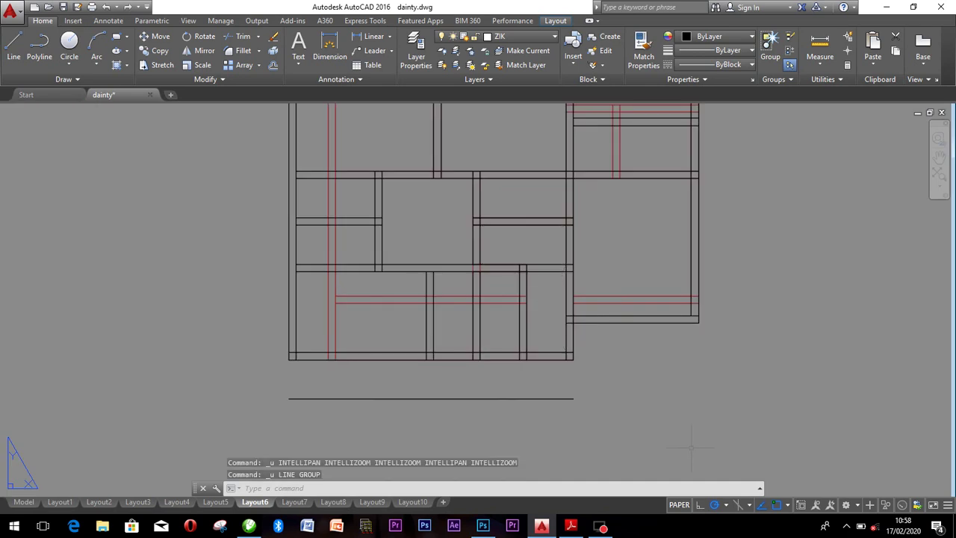
{"action": "key", "text": "ctrl+z"}
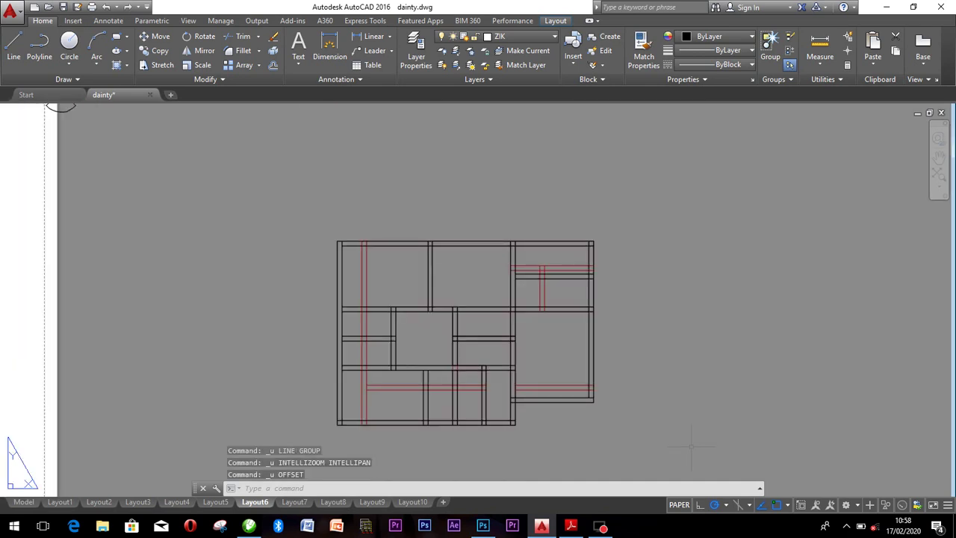
{"action": "key", "text": "ctrl+z"}
{"action": "key", "text": "ctrl+z"}
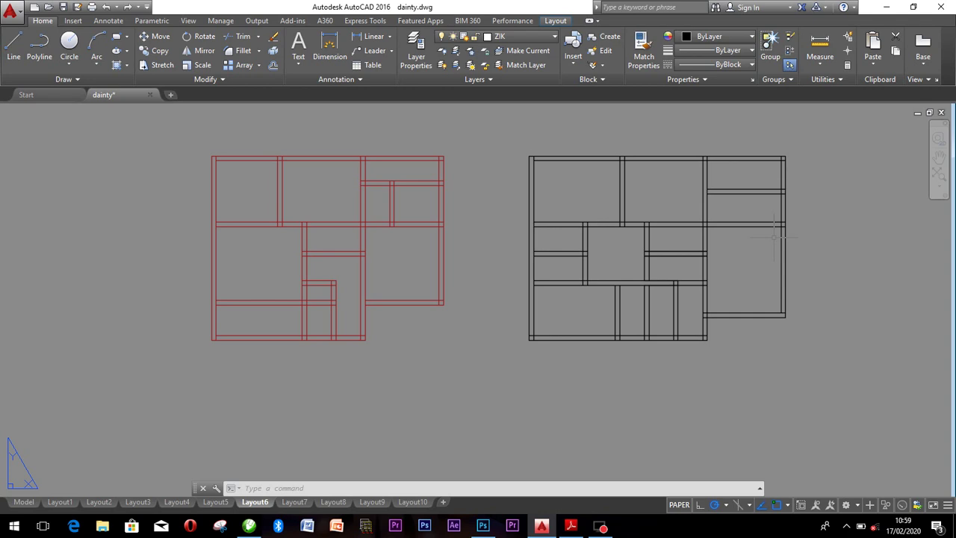
{"action": "left_click", "coordinate": [954, 527]}
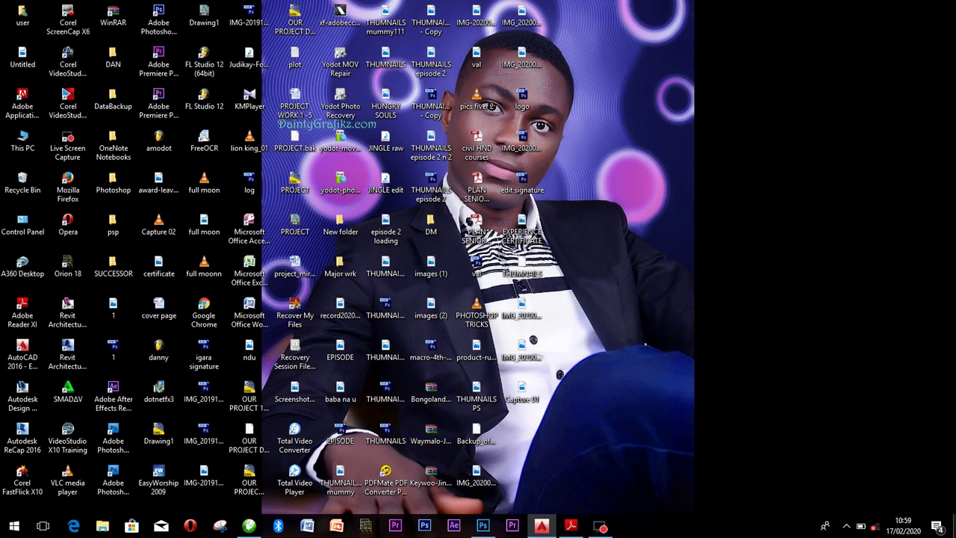
{"action": "left_click", "coordinate": [954, 527]}
{"action": "mouse_move", "coordinate": [541, 526]}
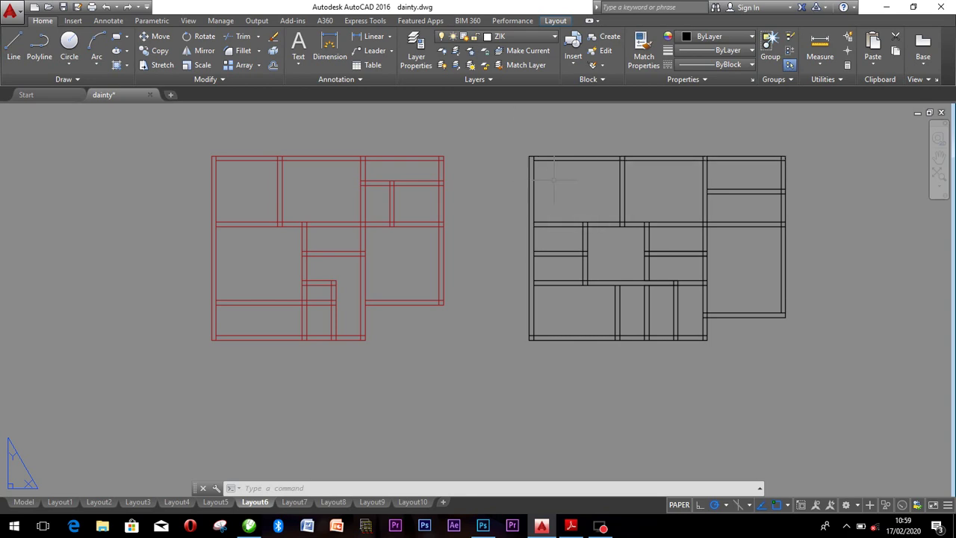
Extend the inner line of the black plan's top wall to the outer line of its left wall, using the Trim command.
{"action": "scroll", "coordinate": [522, 161], "scroll_direction": "up", "scroll_amount": 8}
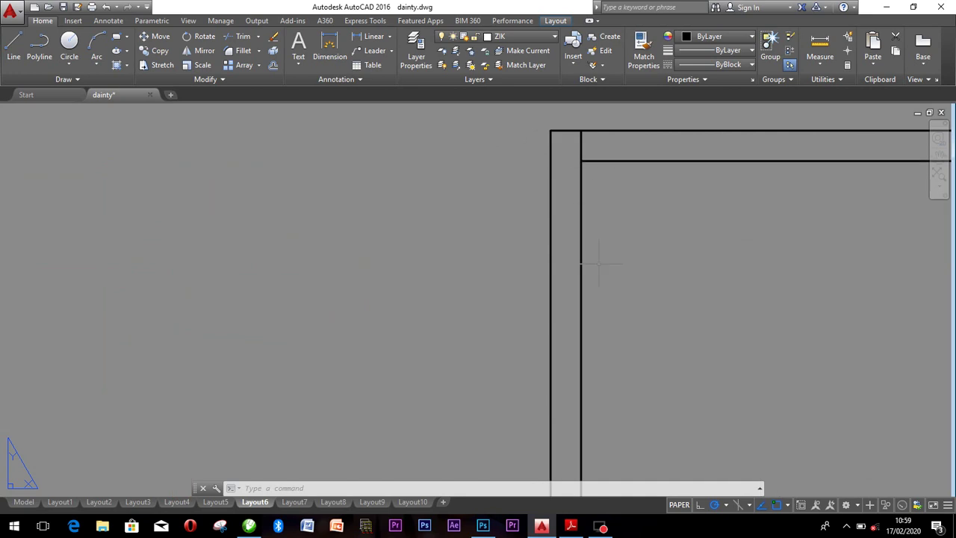
{"action": "type", "text": "tr"}
{"action": "key", "text": "Return"}
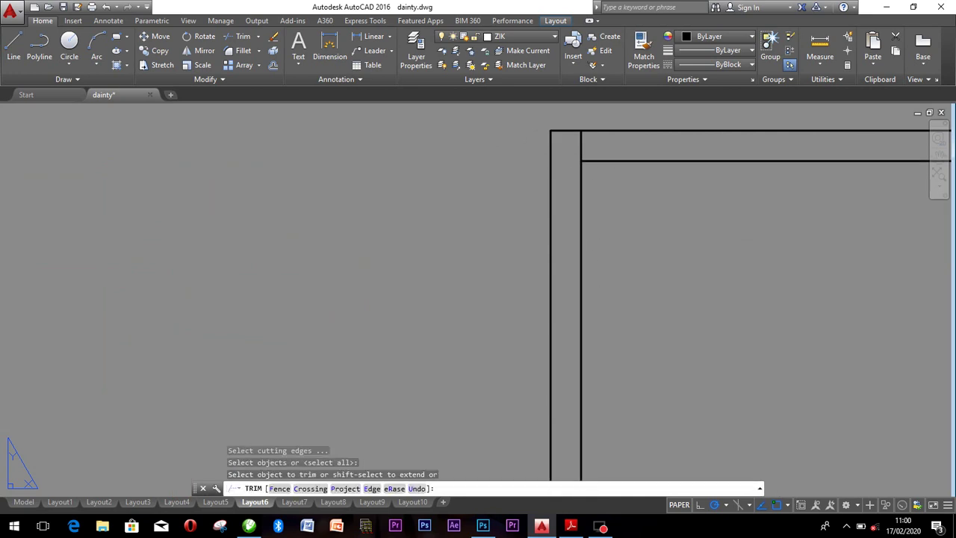
{"action": "left_click", "coordinate": [578, 152], "text": "shift"}
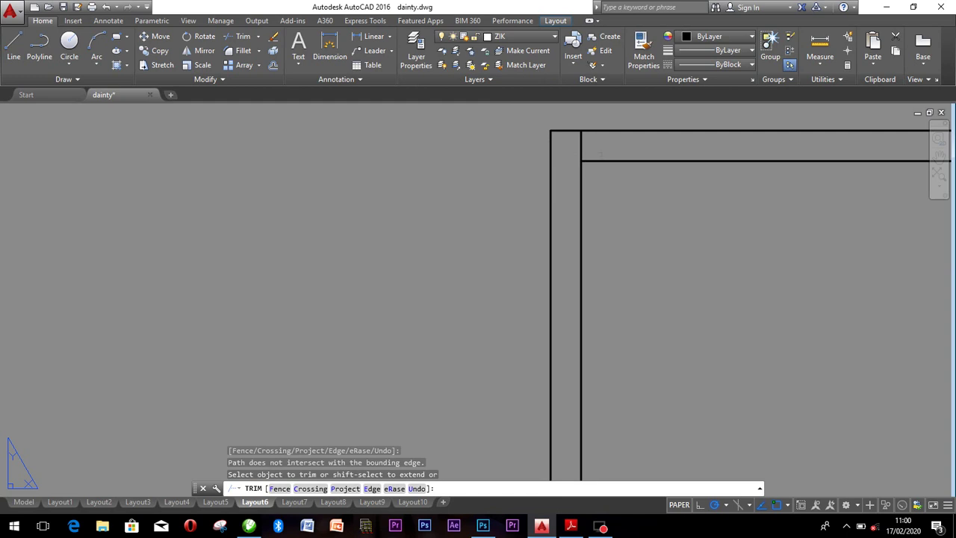
{"action": "left_click", "coordinate": [586, 160], "text": "shift"}
{"action": "scroll", "coordinate": [588, 159], "scroll_direction": "down", "scroll_amount": 7}
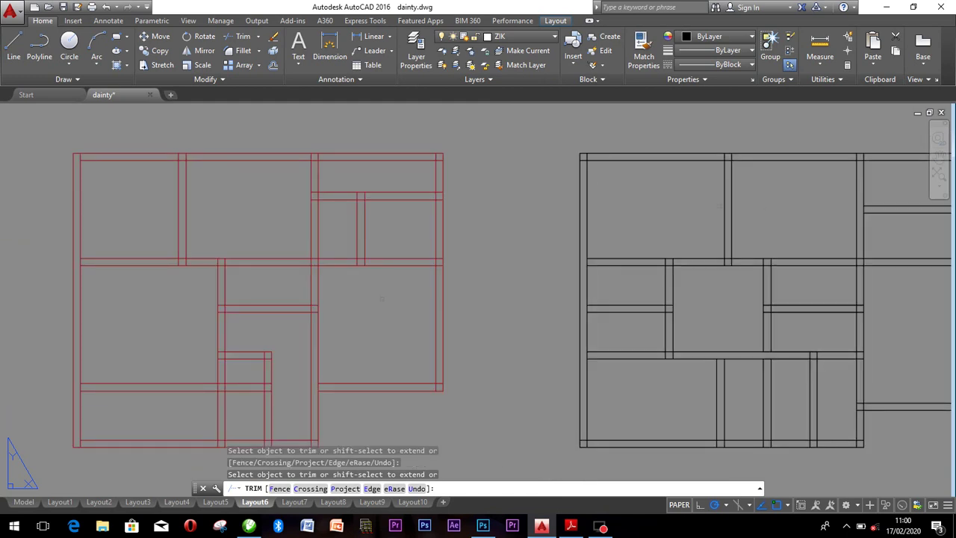
Extend both lines of the black plan's short left partition and lower horizontal wall to the outer line of the left wall.
{"action": "left_click", "coordinate": [588, 318], "text": "shift"}
{"action": "scroll", "coordinate": [588, 319], "scroll_direction": "up", "scroll_amount": 8}
{"action": "left_click", "coordinate": [613, 287]}
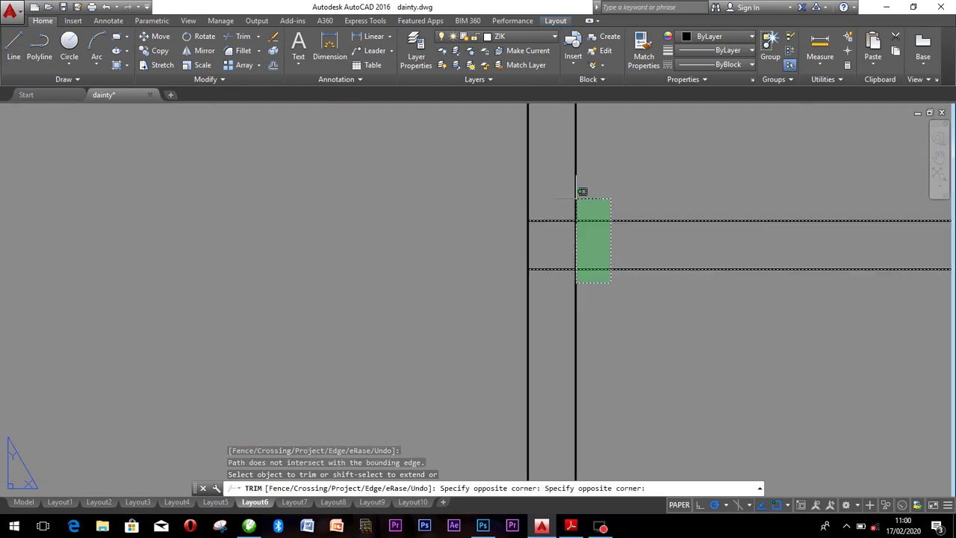
{"action": "left_click", "coordinate": [580, 197]}
{"action": "scroll", "coordinate": [545, 251], "scroll_direction": "down", "scroll_amount": 8}
{"action": "scroll", "coordinate": [545, 252], "scroll_direction": "down", "scroll_amount": 2}
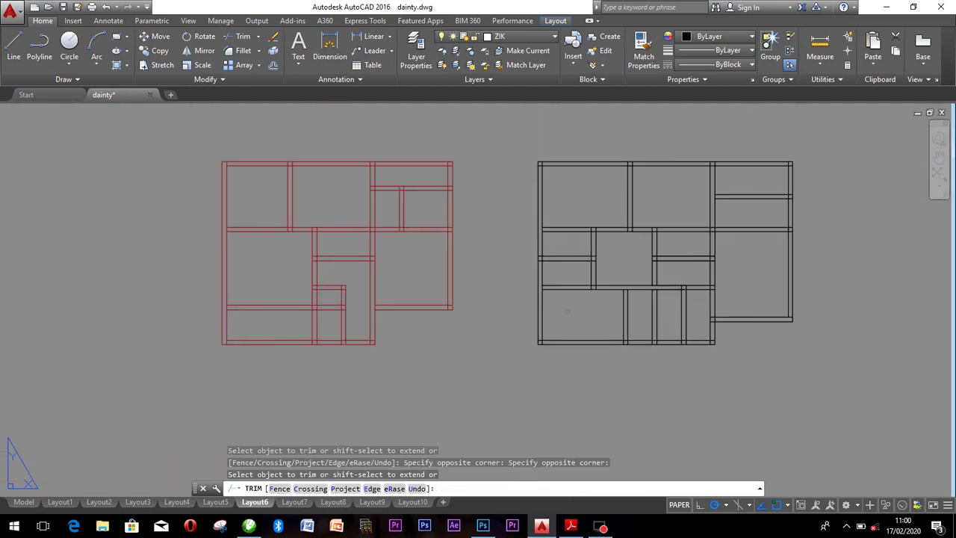
{"action": "scroll", "coordinate": [557, 282], "scroll_direction": "up", "scroll_amount": 8}
{"action": "scroll", "coordinate": [546, 336], "scroll_direction": "up", "scroll_amount": 2}
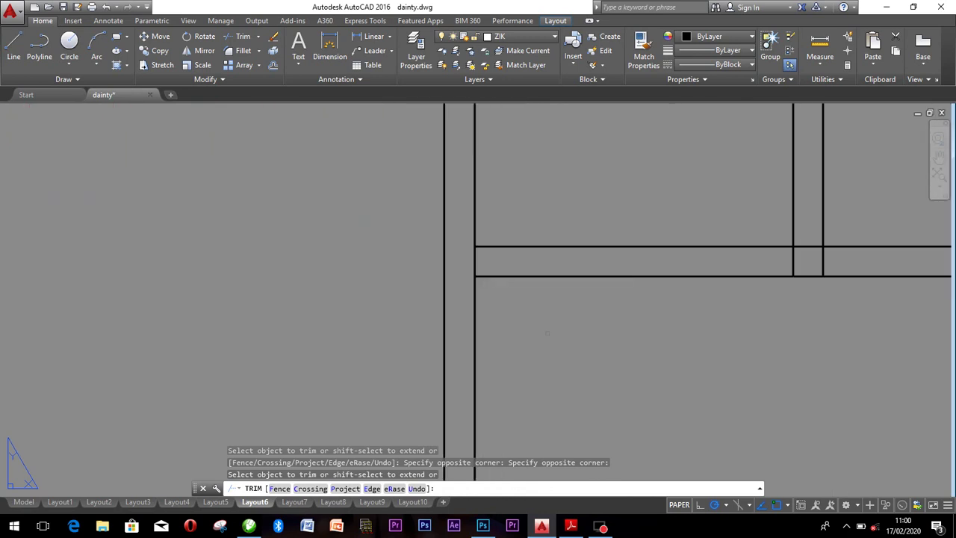
{"action": "left_click", "coordinate": [546, 327]}
{"action": "left_click", "coordinate": [507, 227]}
{"action": "scroll", "coordinate": [507, 226], "scroll_direction": "down", "scroll_amount": 6}
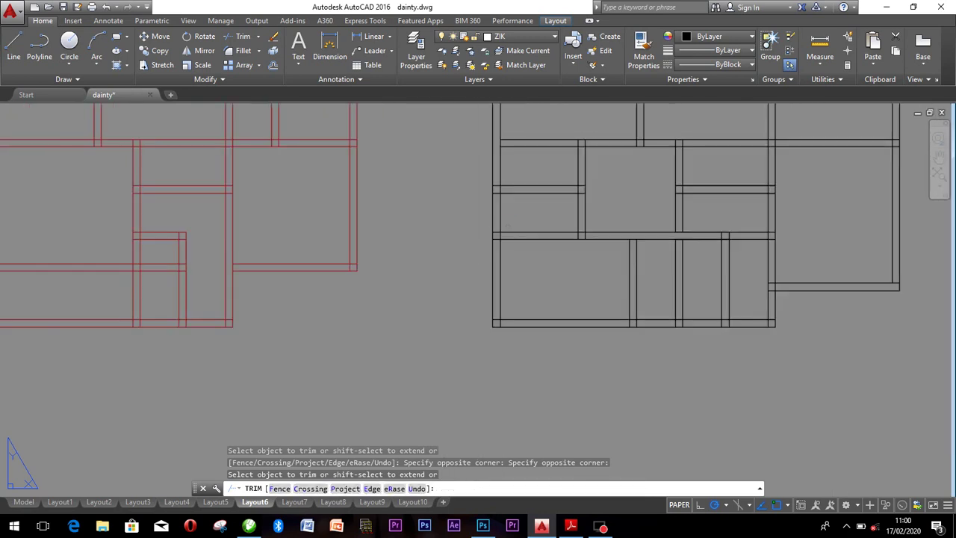
Extend the black plan's upper-right short wall across its adjoining vertical wall, and the right wall's inner line to the outer bottom line.
{"action": "scroll", "coordinate": [616, 203], "scroll_direction": "up", "scroll_amount": 7}
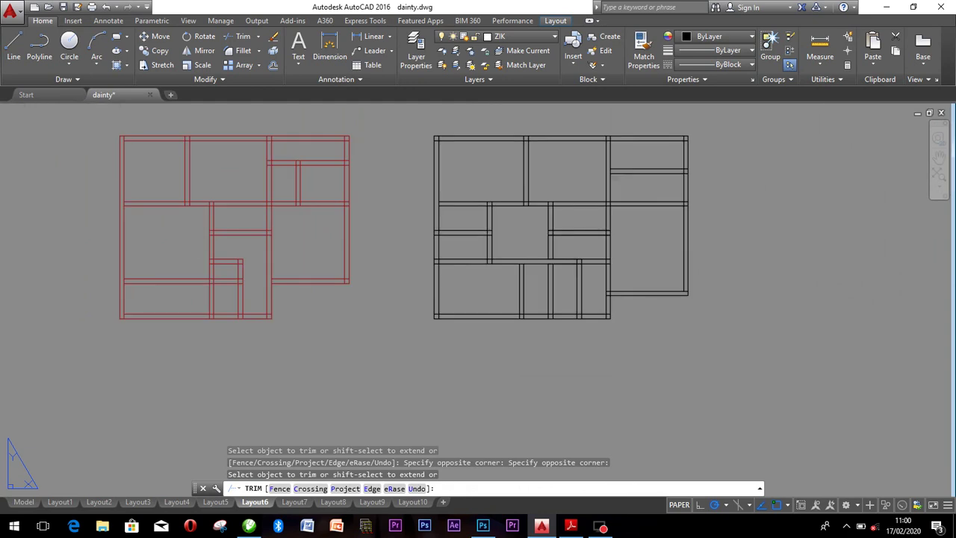
{"action": "scroll", "coordinate": [614, 140], "scroll_direction": "up", "scroll_amount": 2}
{"action": "left_click", "coordinate": [626, 200]}
{"action": "left_click", "coordinate": [604, 151]}
{"action": "scroll", "coordinate": [606, 156], "scroll_direction": "down", "scroll_amount": 8}
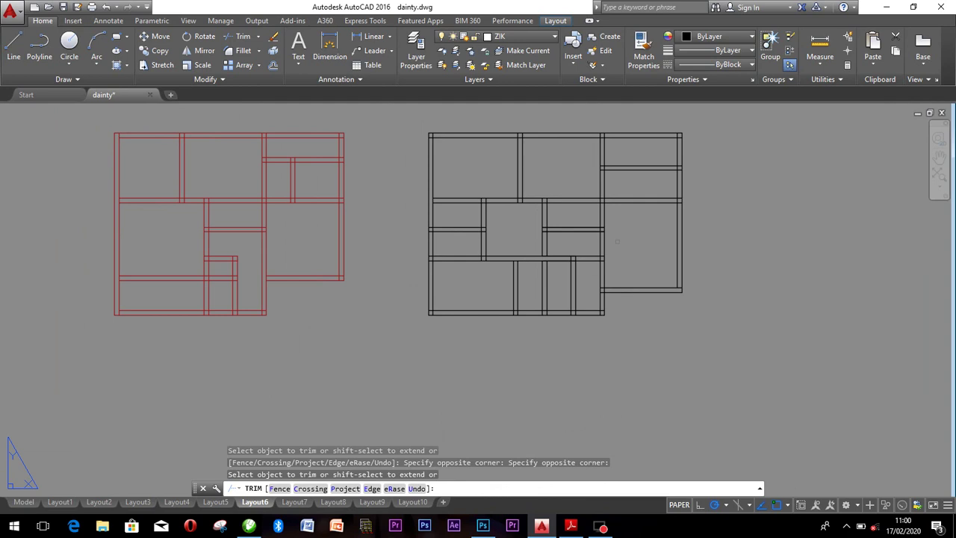
{"action": "scroll", "coordinate": [676, 298], "scroll_direction": "up", "scroll_amount": 5}
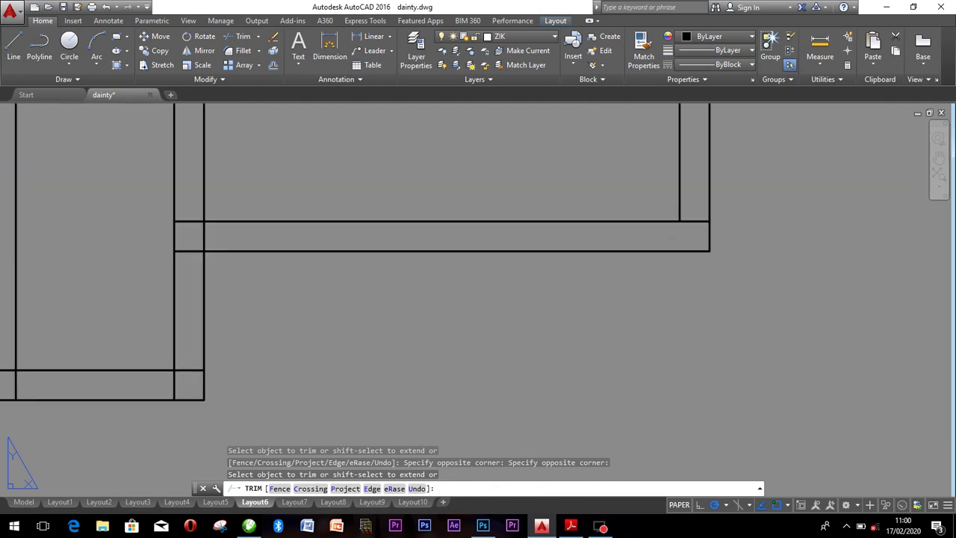
{"action": "left_click", "coordinate": [679, 209]}
{"action": "scroll", "coordinate": [681, 212], "scroll_direction": "down", "scroll_amount": 4}
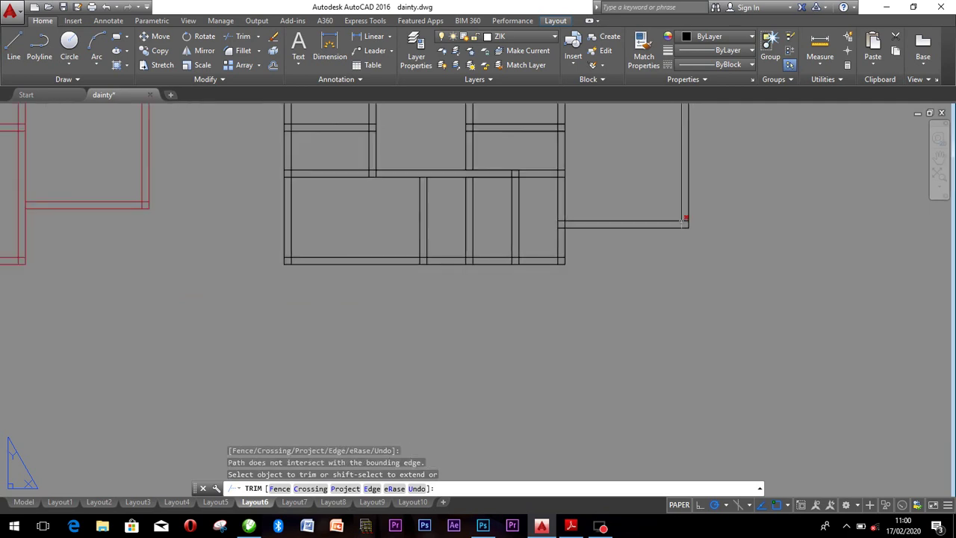
Extend the black plan's two left-hand lower vertical partitions up through the horizontal wall above them.
{"action": "scroll", "coordinate": [439, 172], "scroll_direction": "up", "scroll_amount": 4}
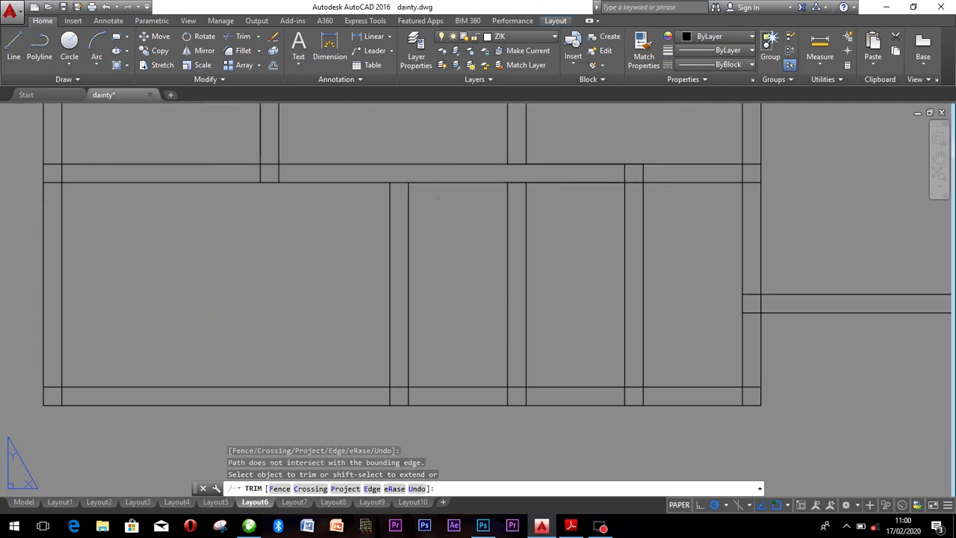
{"action": "left_click", "coordinate": [435, 207], "text": "shift"}
{"action": "left_click", "coordinate": [381, 199], "text": "shift"}
{"action": "left_click", "coordinate": [523, 214], "text": "shift"}
{"action": "left_click", "coordinate": [498, 198], "text": "shift"}
{"action": "left_click", "coordinate": [535, 207], "text": "shift"}
{"action": "left_click", "coordinate": [512, 196], "text": "shift"}
{"action": "scroll", "coordinate": [514, 192], "scroll_direction": "down", "scroll_amount": 6}
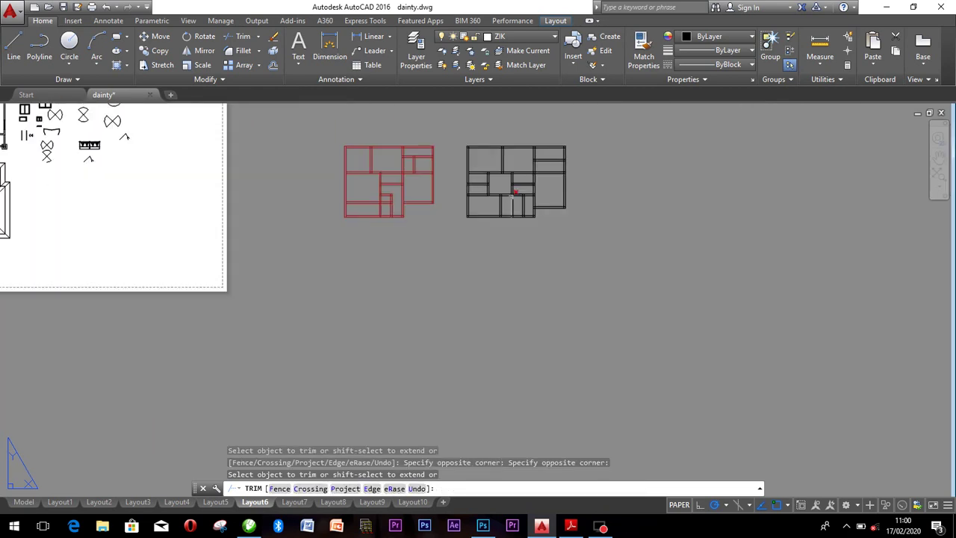
Extend the black plan's short central horizontal wall across the vertical wall at its left end.
{"action": "middle_click_drag", "start_coordinate": [514, 192], "coordinate": [515, 253]}
{"action": "scroll", "coordinate": [518, 229], "scroll_direction": "up", "scroll_amount": 2}
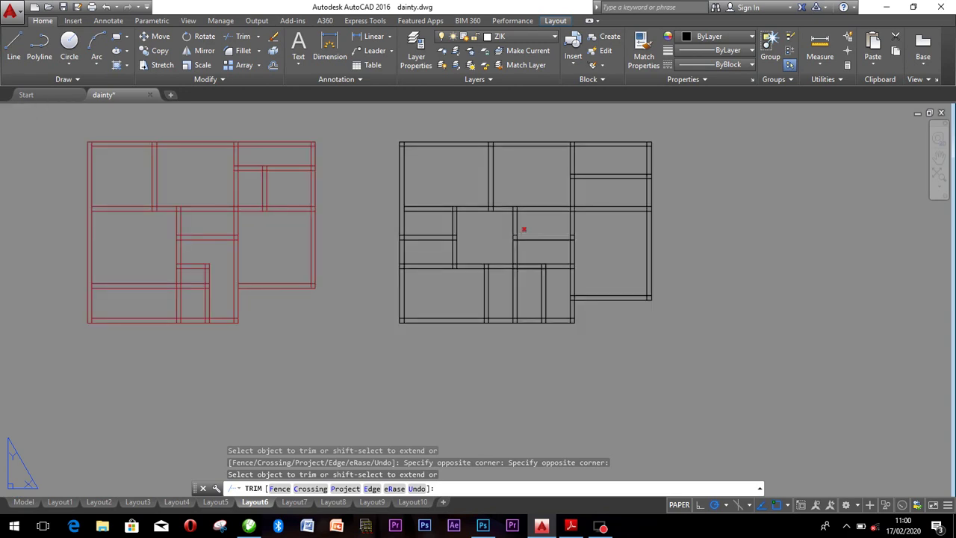
{"action": "left_click", "coordinate": [516, 236], "text": "shift"}
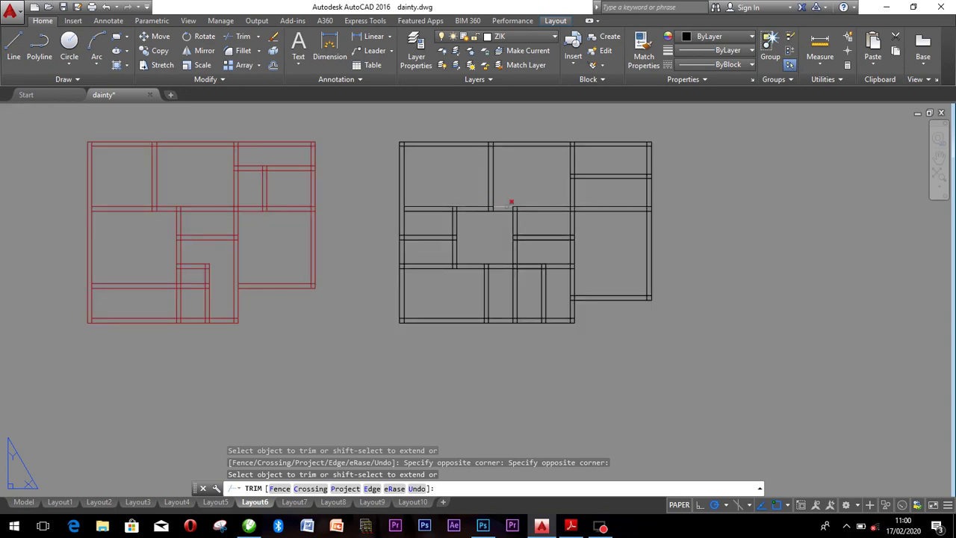
{"action": "left_click", "coordinate": [512, 202], "text": "shift"}
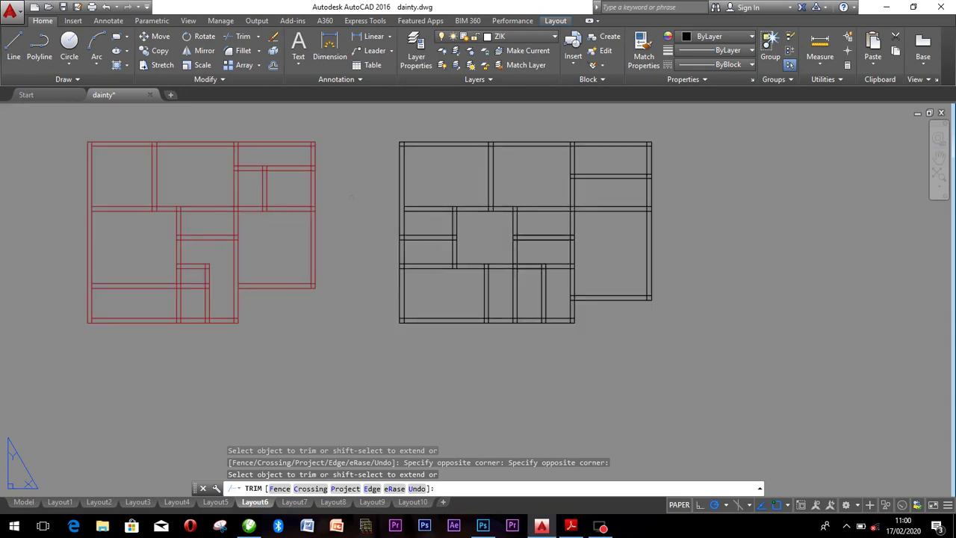
Extend both lines of the black plan's main middle horizontal wall to the outer line of the left wall.
{"action": "scroll", "coordinate": [411, 202], "scroll_direction": "up", "scroll_amount": 5}
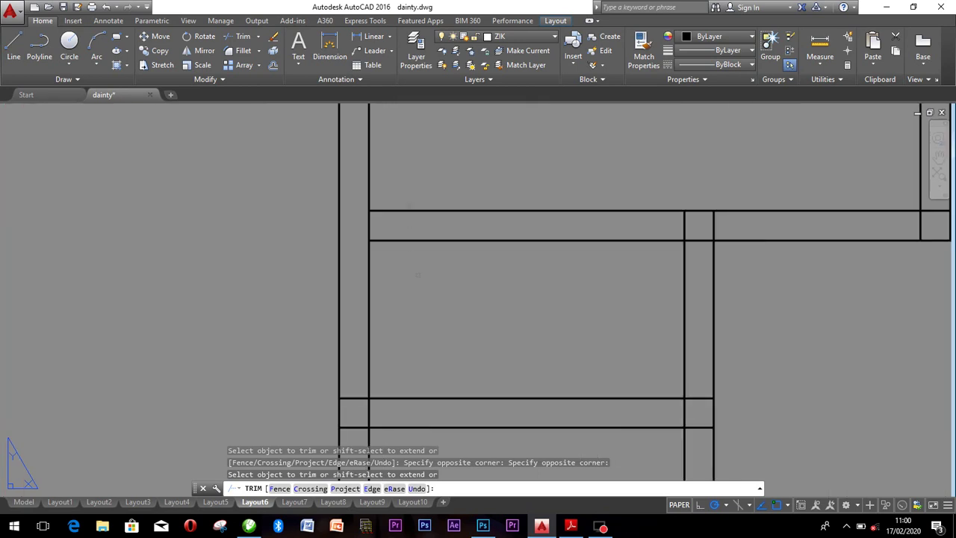
{"action": "left_click", "coordinate": [418, 274], "text": "shift"}
{"action": "left_click", "coordinate": [384, 191], "text": "shift"}
{"action": "scroll", "coordinate": [385, 192], "scroll_direction": "down", "scroll_amount": 6}
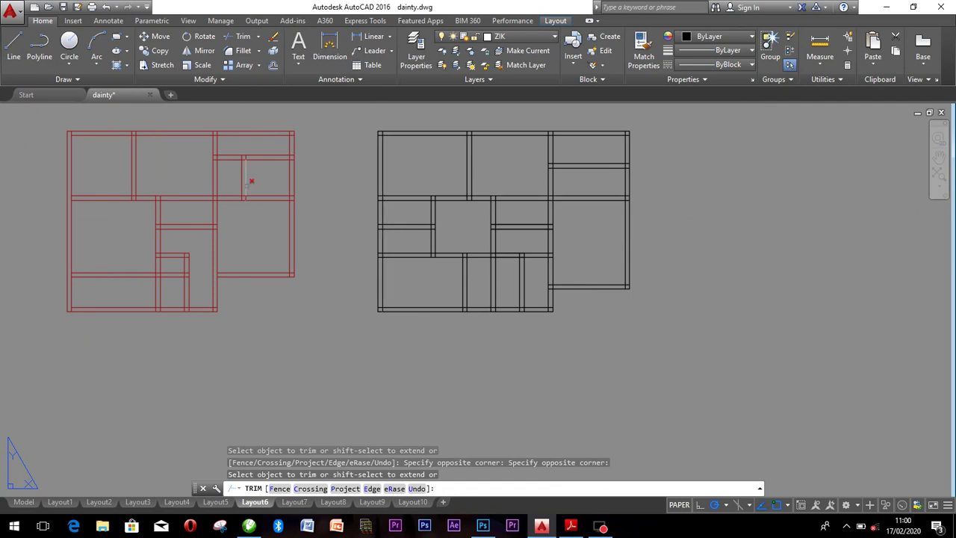
Extend the red plan's middle, lower and bottom wall lines to its outer left line, and the right-hand room's bottom wall across its adjoining vertical wall.
{"action": "scroll", "coordinate": [108, 202], "scroll_direction": "up", "scroll_amount": 2}
{"action": "left_click", "coordinate": [100, 206]}
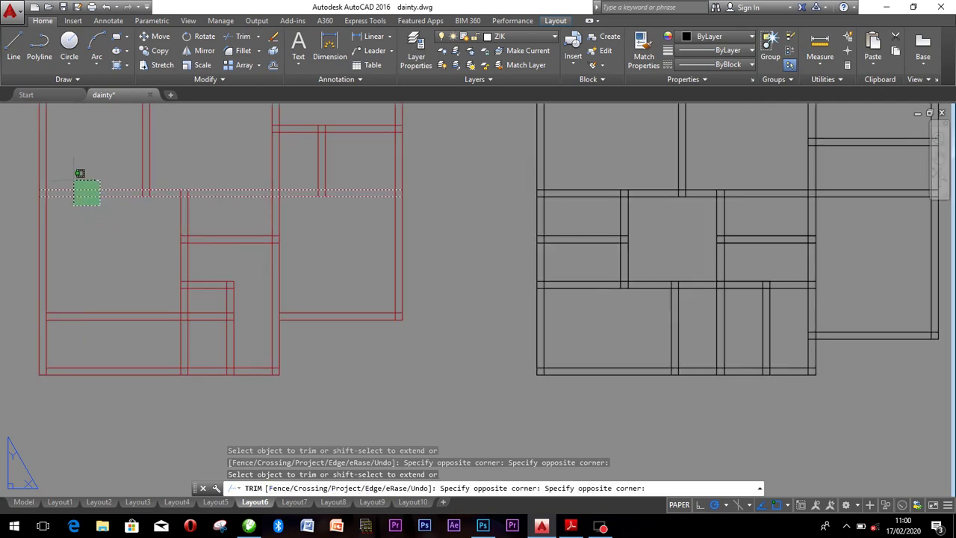
{"action": "left_click", "coordinate": [74, 180], "text": "shift"}
{"action": "left_click", "coordinate": [66, 294]}
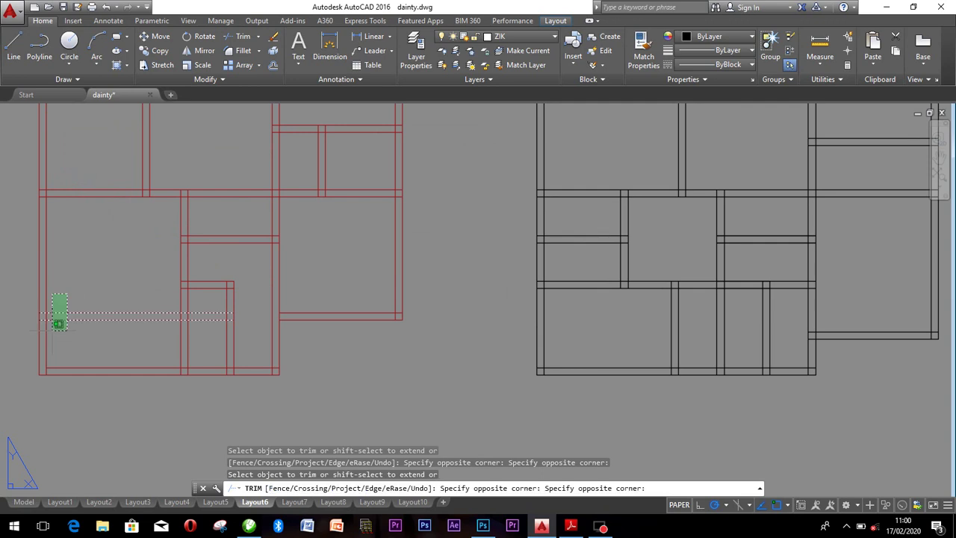
{"action": "left_click", "coordinate": [53, 331], "text": "shift"}
{"action": "left_click", "coordinate": [53, 368], "text": "shift"}
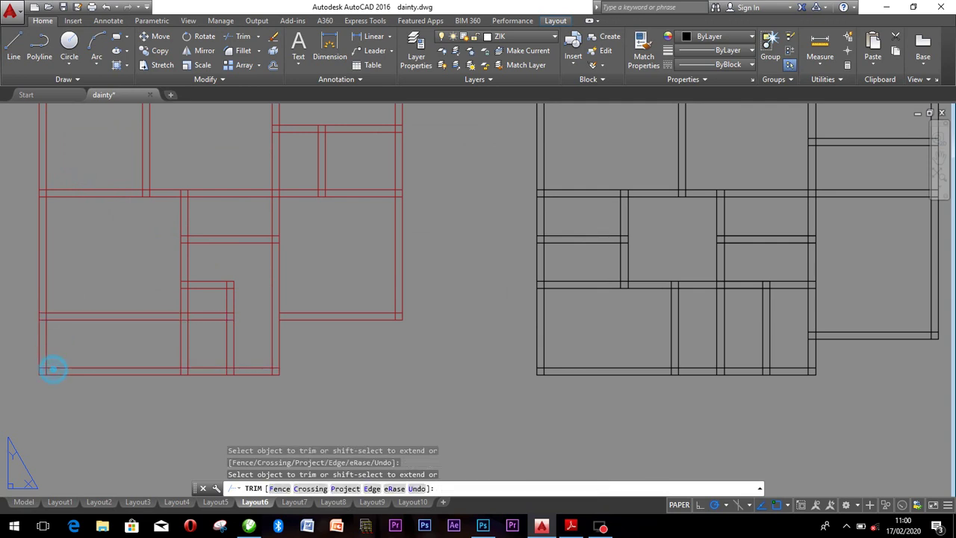
{"action": "left_click", "coordinate": [312, 337]}
{"action": "left_click", "coordinate": [292, 297], "text": "shift"}
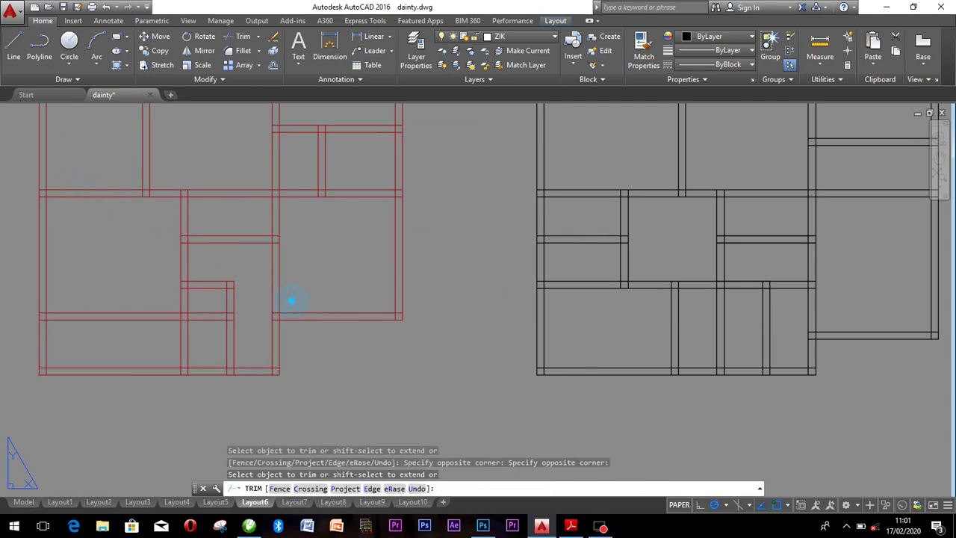
Change the colour of all the red floor plan's wall lines to the index colour Blue.
{"action": "scroll", "coordinate": [315, 189], "scroll_direction": "down", "scroll_amount": 2}
{"action": "middle_click_drag", "start_coordinate": [314, 187], "coordinate": [324, 244]}
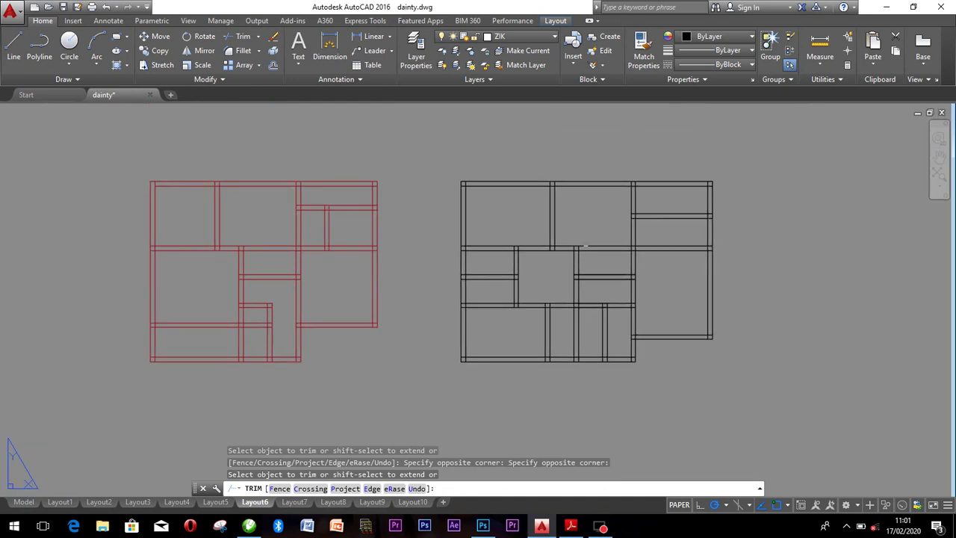
{"action": "scroll", "coordinate": [584, 246], "scroll_direction": "up", "scroll_amount": 2}
{"action": "scroll", "coordinate": [584, 242], "scroll_direction": "down", "scroll_amount": 2}
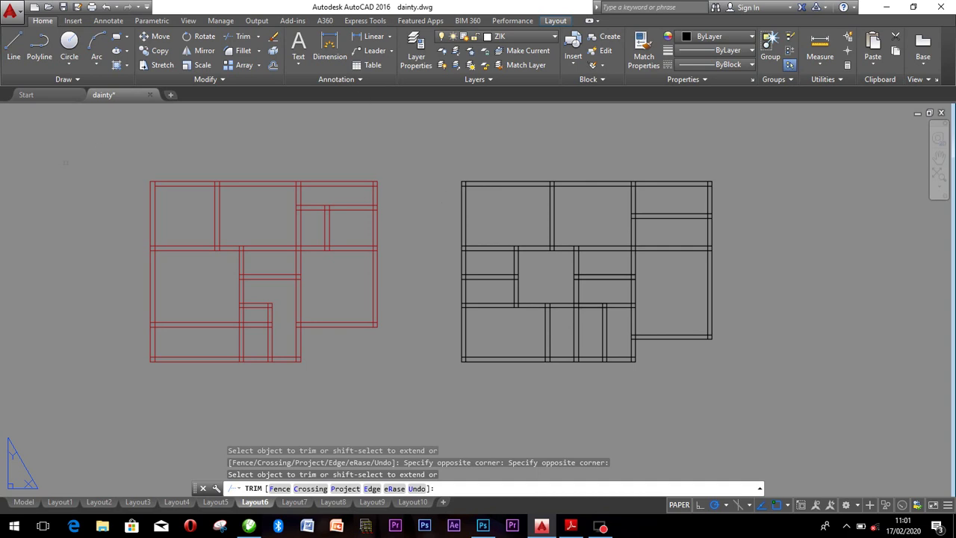
{"action": "key", "text": "Escape"}
{"action": "left_click", "coordinate": [95, 157]}
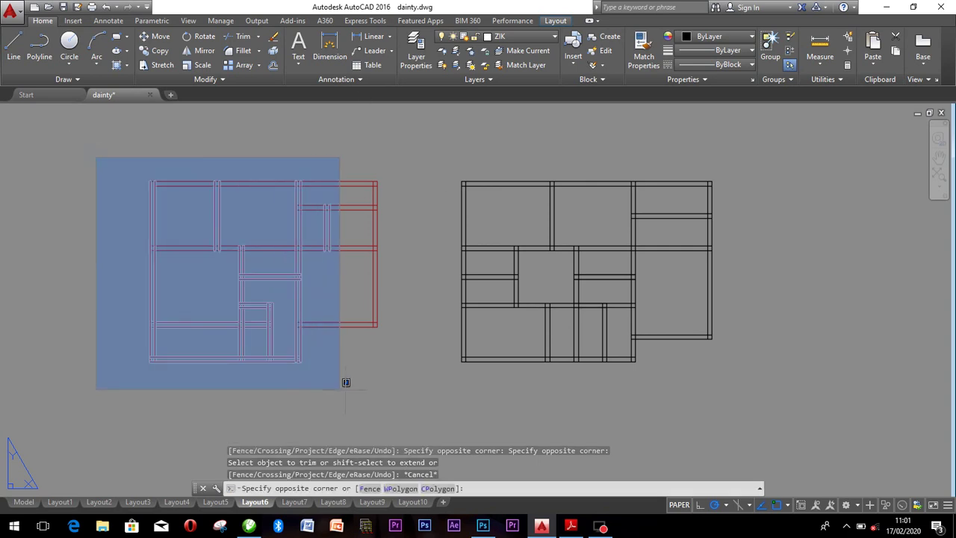
{"action": "left_click", "coordinate": [392, 383]}
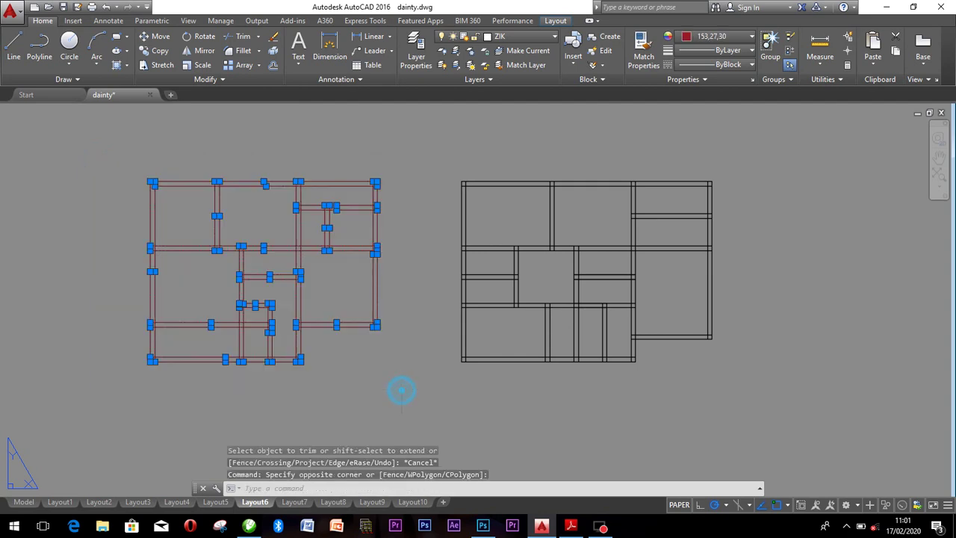
{"action": "left_click", "coordinate": [702, 43]}
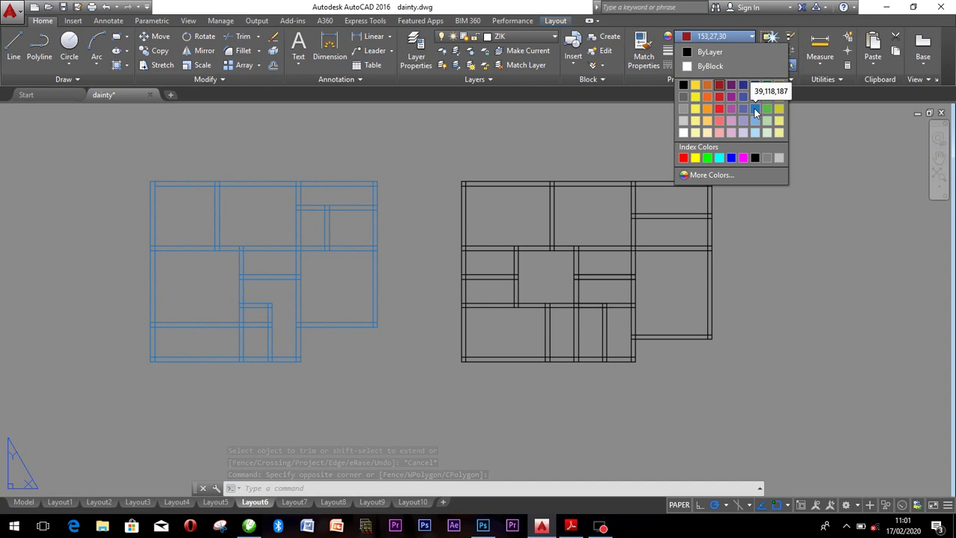
{"action": "left_click", "coordinate": [732, 158]}
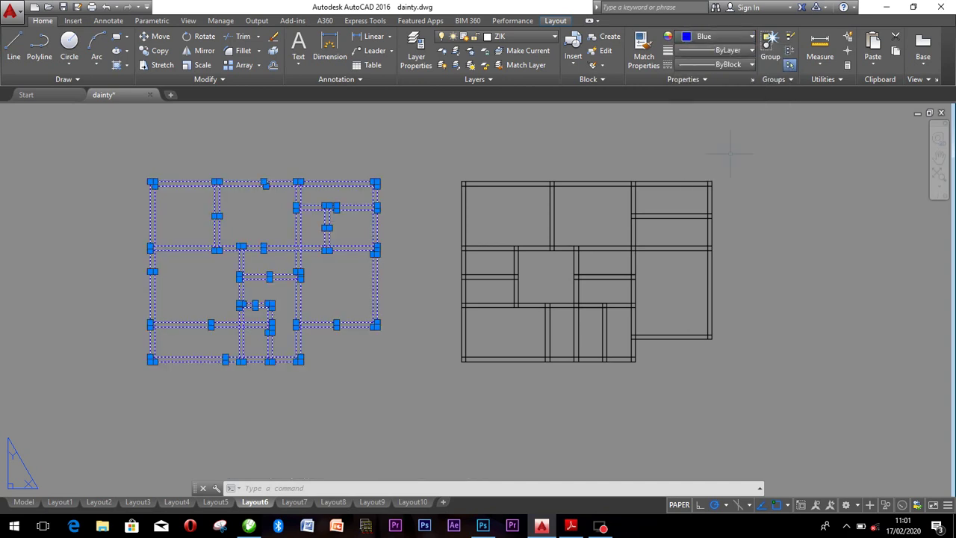
{"action": "left_click", "coordinate": [492, 140]}
{"action": "key", "text": "Escape"}
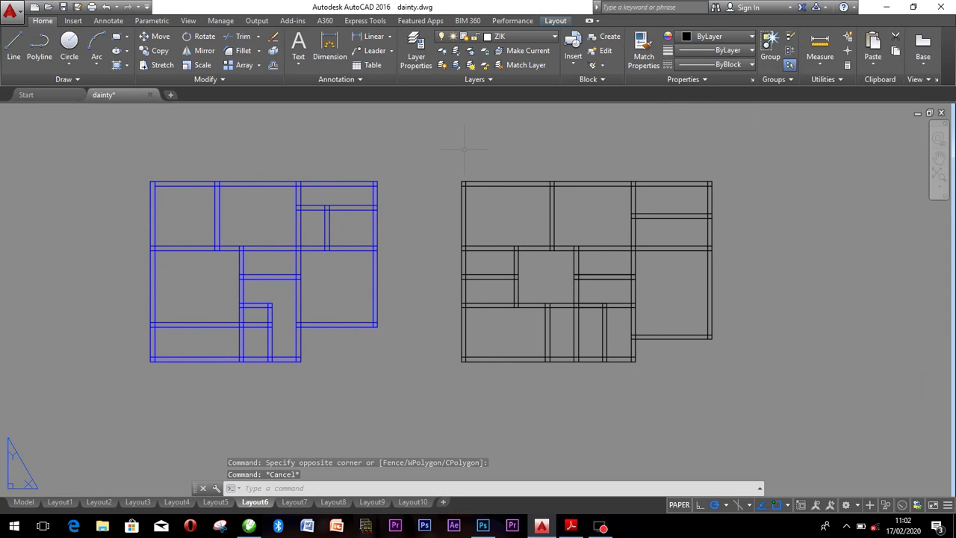
Try moving the black floor plan straight down in Ortho mode and undo the move.
{"action": "left_click", "coordinate": [432, 173]}
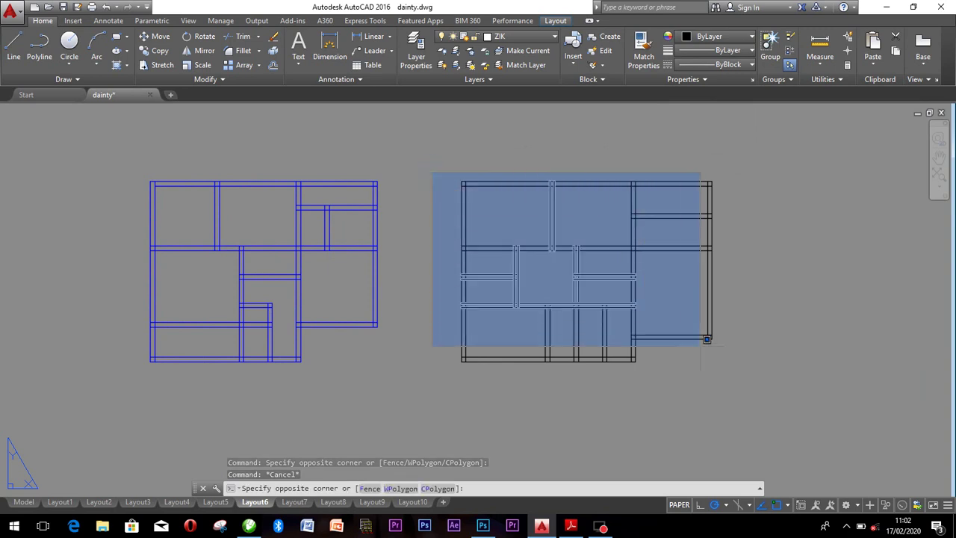
{"action": "left_click", "coordinate": [744, 374]}
{"action": "type", "text": "m"}
{"action": "key", "text": "Return"}
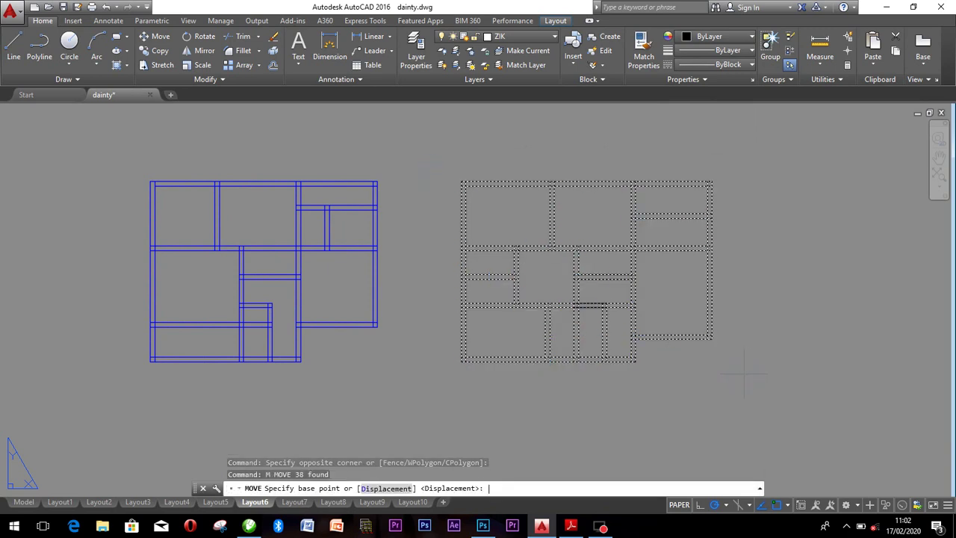
{"action": "left_click", "coordinate": [575, 247]}
{"action": "scroll", "coordinate": [581, 235], "scroll_direction": "down", "scroll_amount": 4}
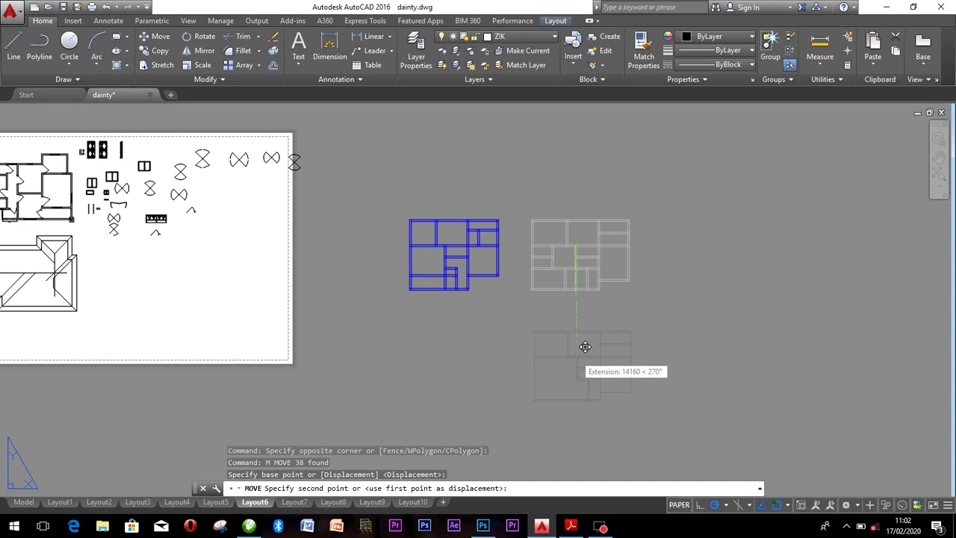
{"action": "key", "text": "F8"}
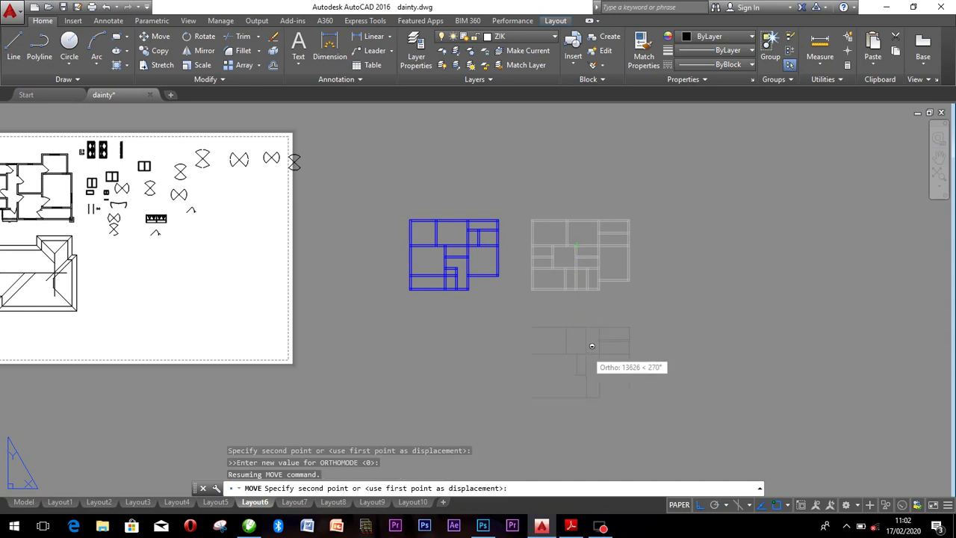
{"action": "left_click", "coordinate": [589, 340]}
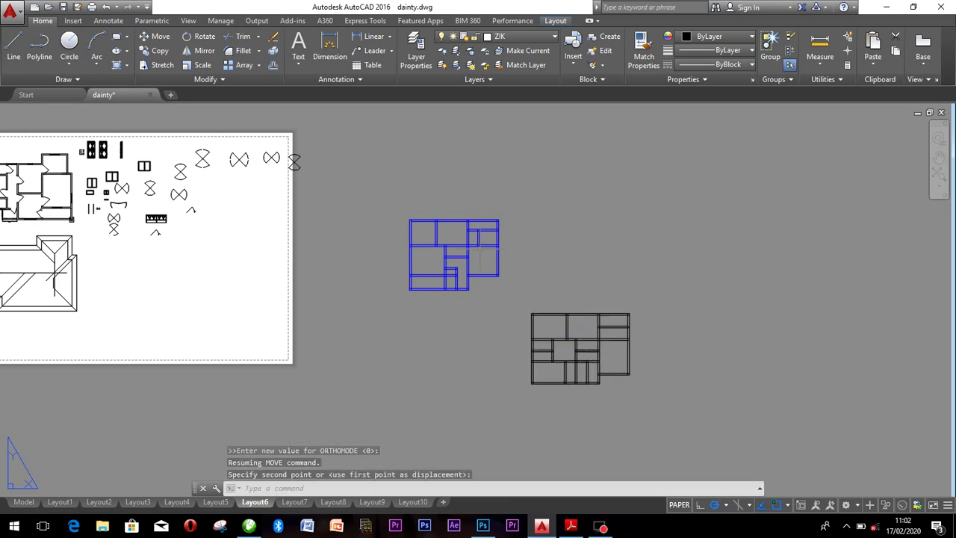
{"action": "key", "text": "ctrl+z"}
Copy the whole black floor plan straight down so the duplicate sits directly below the original.
{"action": "left_click", "coordinate": [423, 161]}
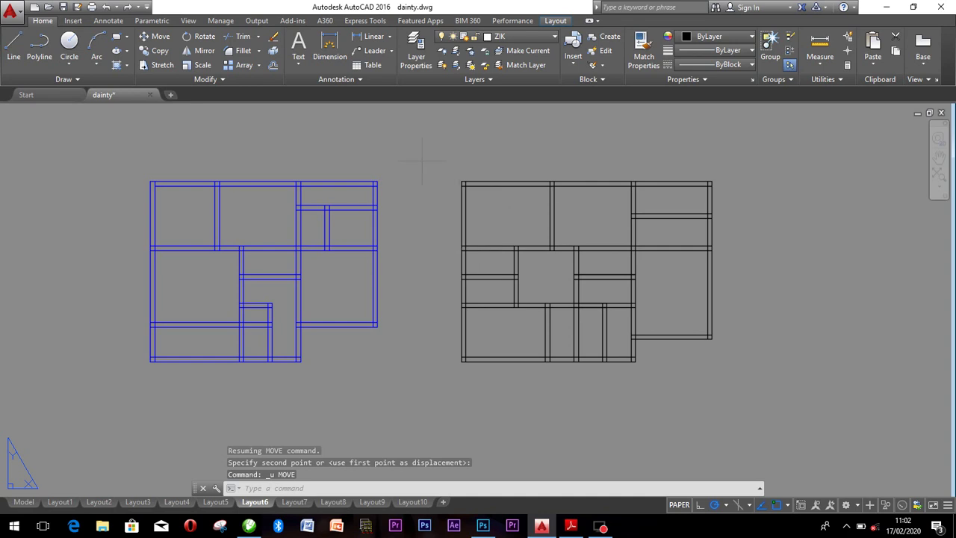
{"action": "left_click", "coordinate": [728, 400]}
{"action": "type", "text": "co"}
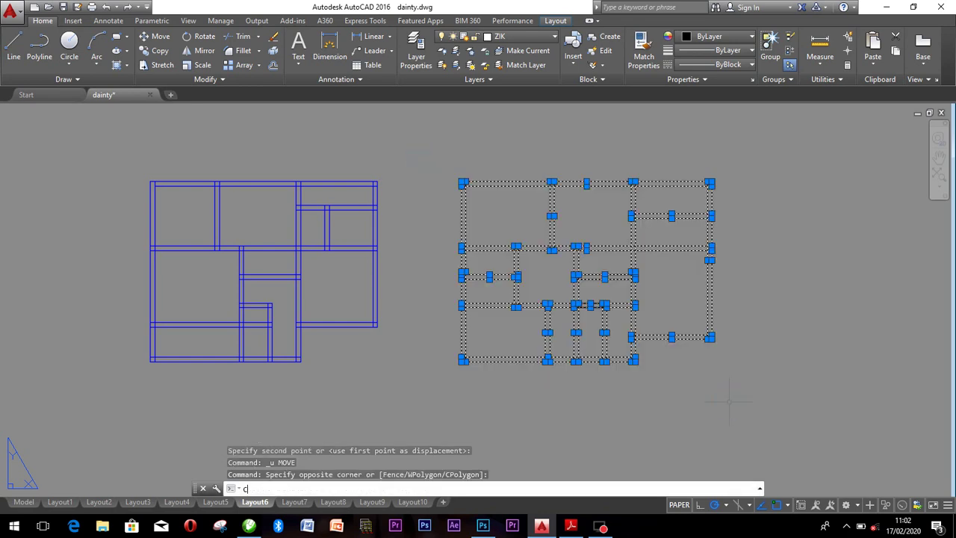
{"action": "key", "text": "Return"}
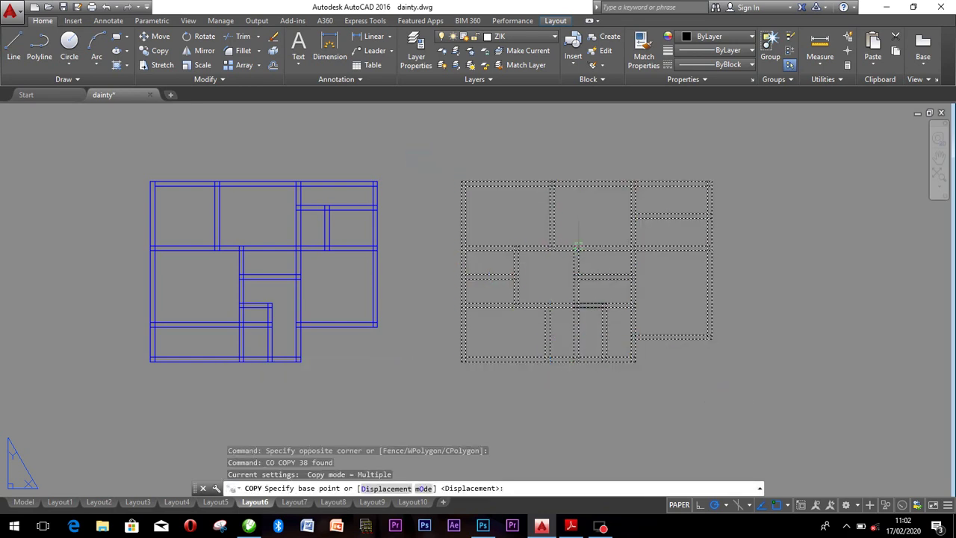
{"action": "left_click", "coordinate": [577, 247]}
{"action": "scroll", "coordinate": [576, 246], "scroll_direction": "down", "scroll_amount": 8}
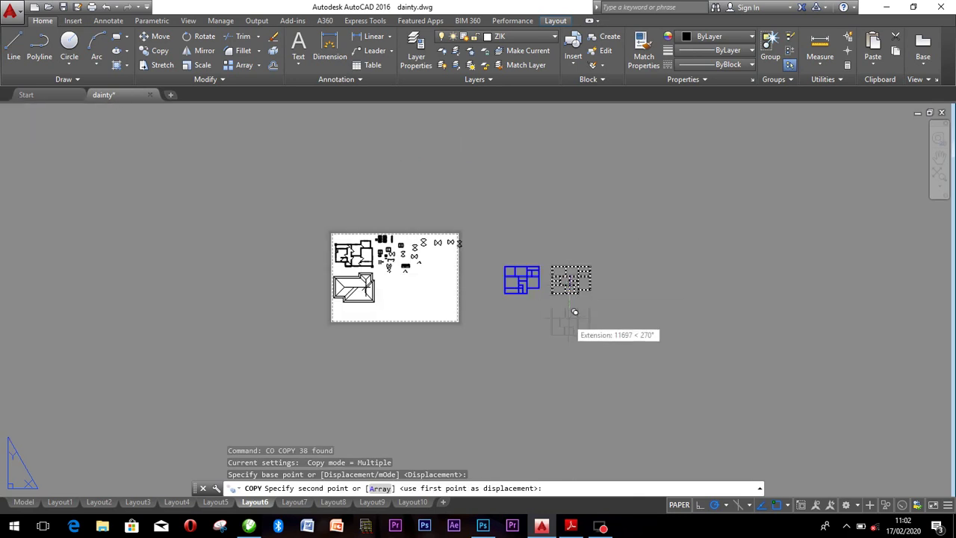
{"action": "key", "text": "F8"}
{"action": "left_click", "coordinate": [565, 307]}
{"action": "scroll", "coordinate": [565, 308], "scroll_direction": "up", "scroll_amount": 2}
{"action": "key", "text": "Escape"}
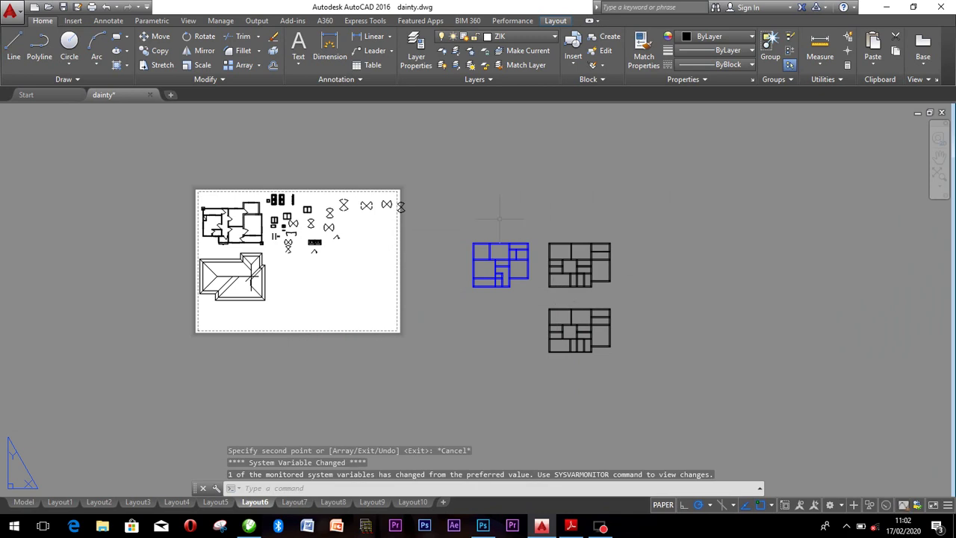
Copy the whole blue floor plan straight down by about 13394 units, level with the lower black plan.
{"action": "left_click", "coordinate": [467, 237]}
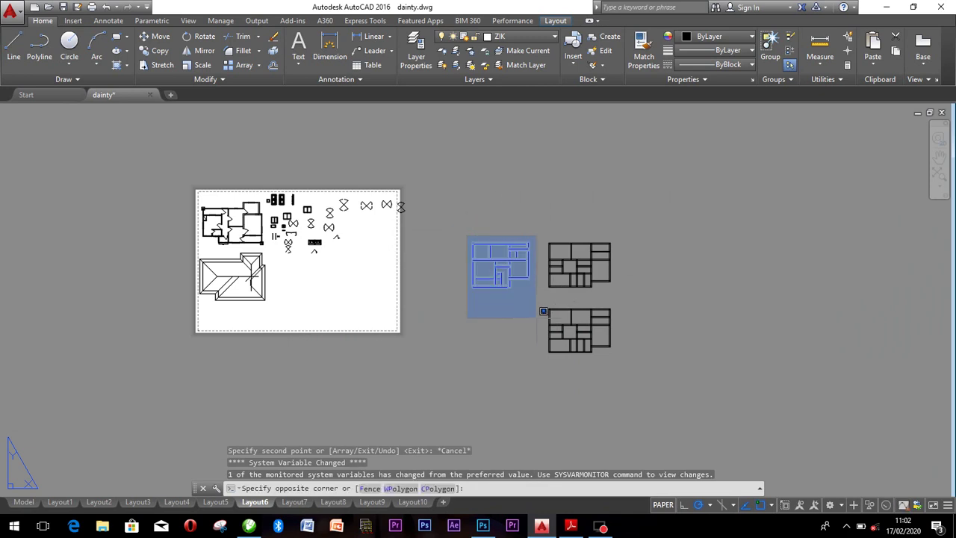
{"action": "left_click", "coordinate": [538, 317]}
{"action": "mouse_move", "coordinate": [511, 279]}
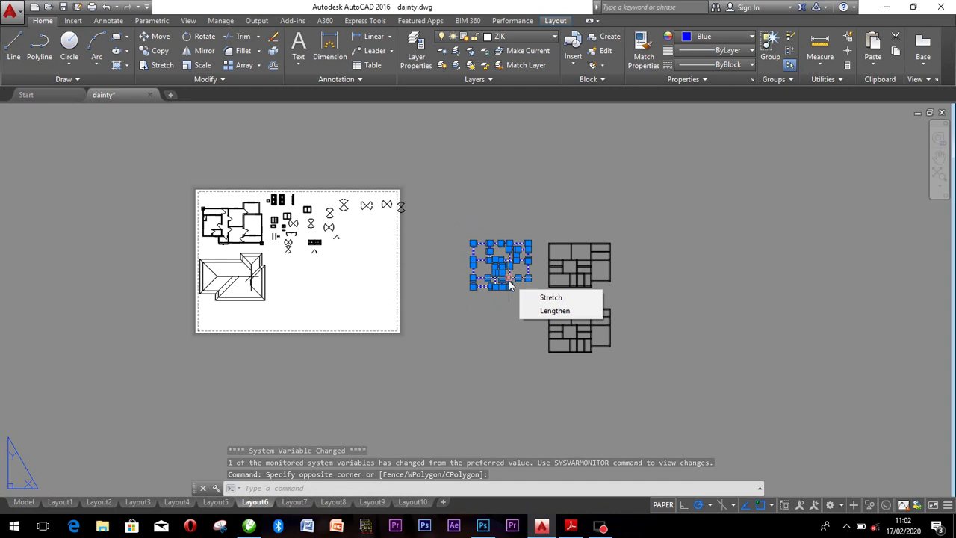
{"action": "type", "text": "co"}
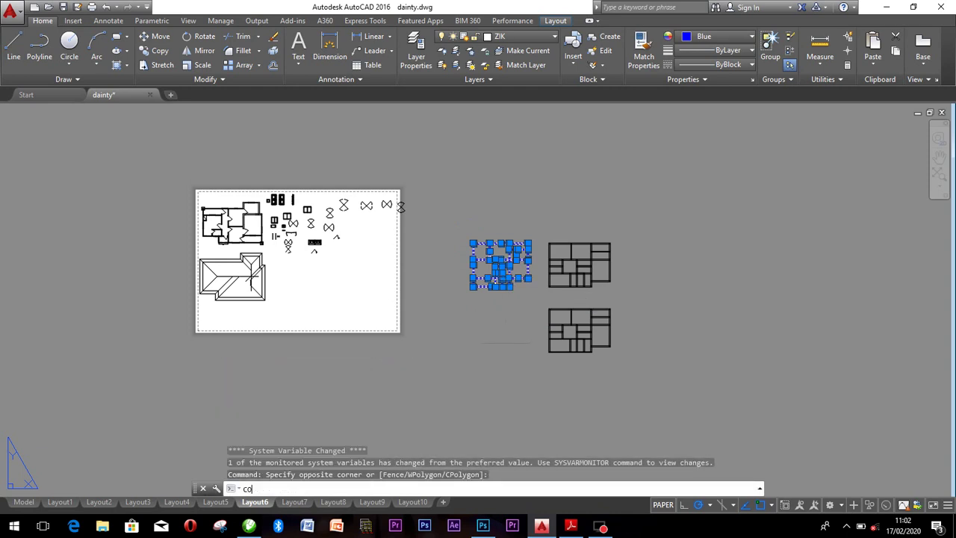
{"action": "key", "text": "Return"}
{"action": "left_click", "coordinate": [498, 259]}
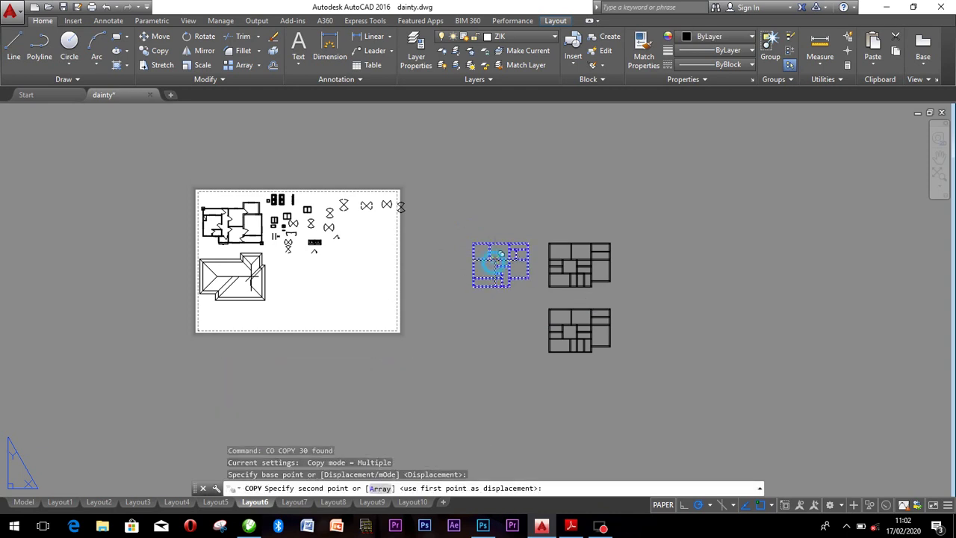
{"action": "key", "text": "F8"}
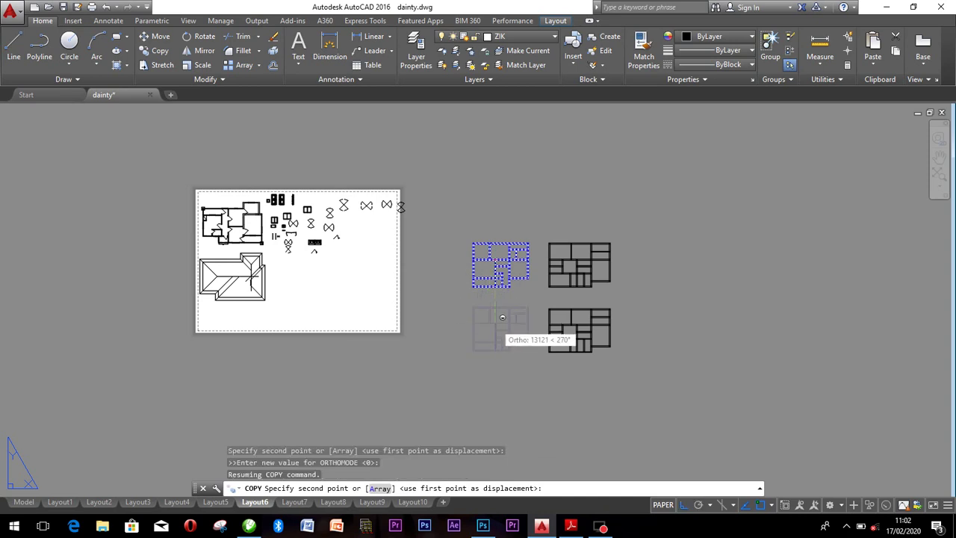
{"action": "scroll", "coordinate": [498, 320], "scroll_direction": "up", "scroll_amount": 4}
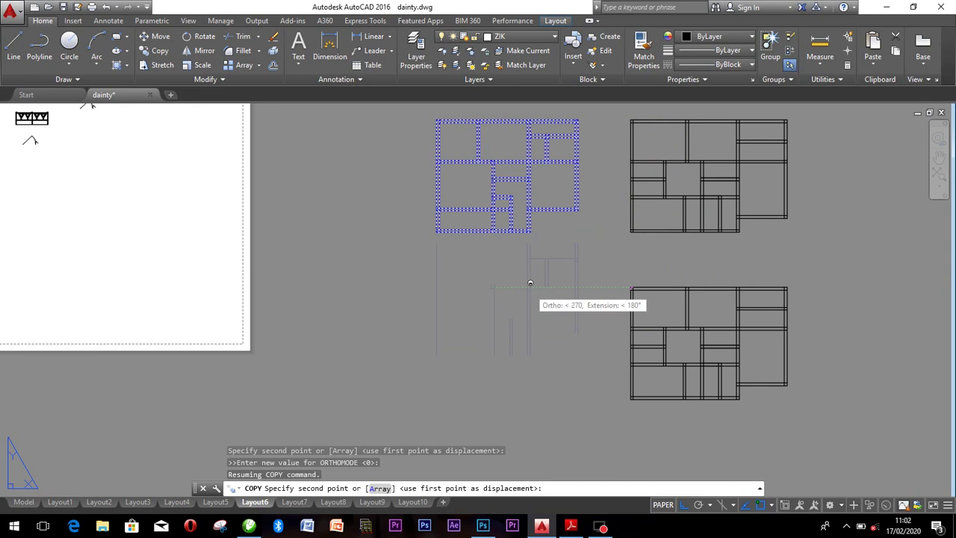
{"action": "left_click", "coordinate": [492, 282]}
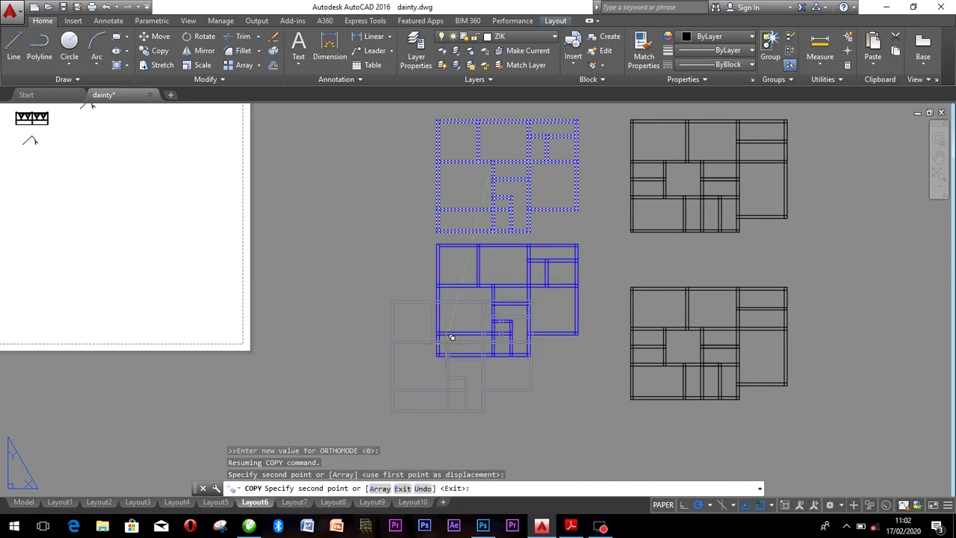
{"action": "scroll", "coordinate": [478, 332], "scroll_direction": "down", "scroll_amount": 3}
{"action": "key", "text": "ctrl+z"}
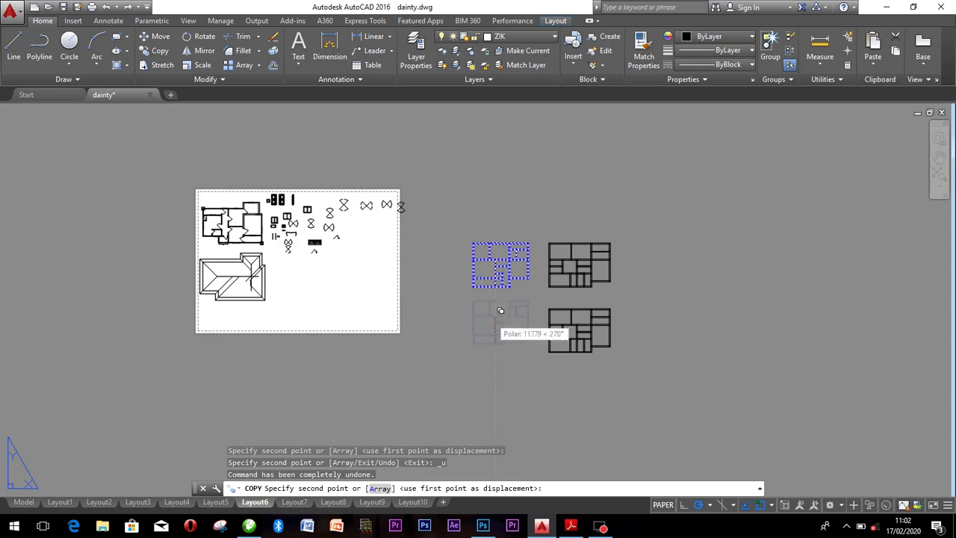
{"action": "scroll", "coordinate": [502, 323], "scroll_direction": "up", "scroll_amount": 2}
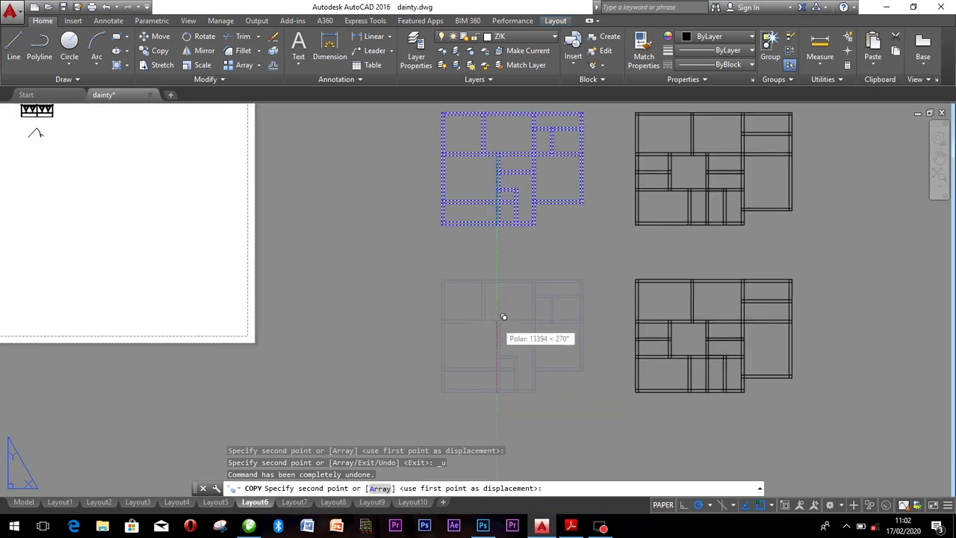
{"action": "left_click", "coordinate": [503, 316]}
{"action": "key", "text": "Escape"}
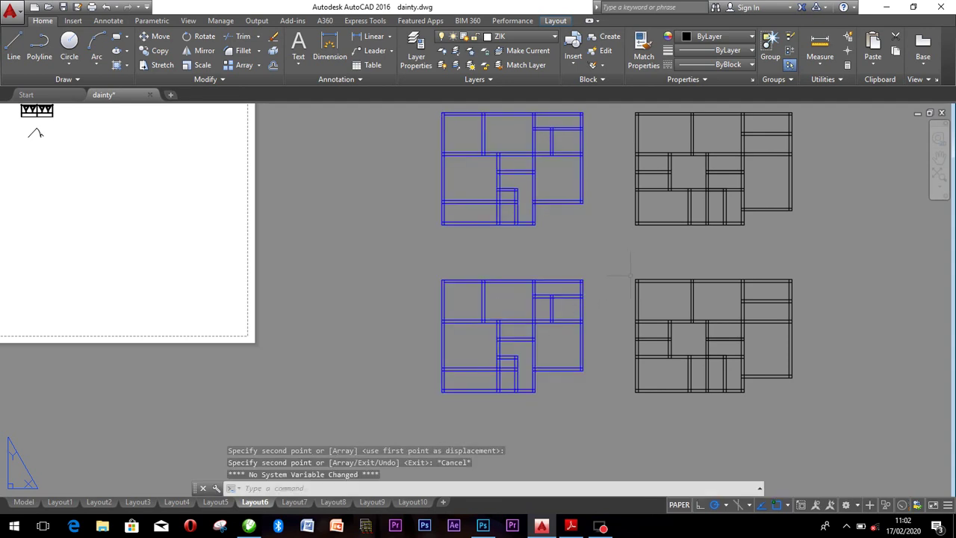
Move the lower black plan onto the lower blue plan, matching the top right corner of the central vertical wall below the main horizontal wall.
{"action": "left_click", "coordinate": [628, 272]}
{"action": "left_click", "coordinate": [832, 431]}
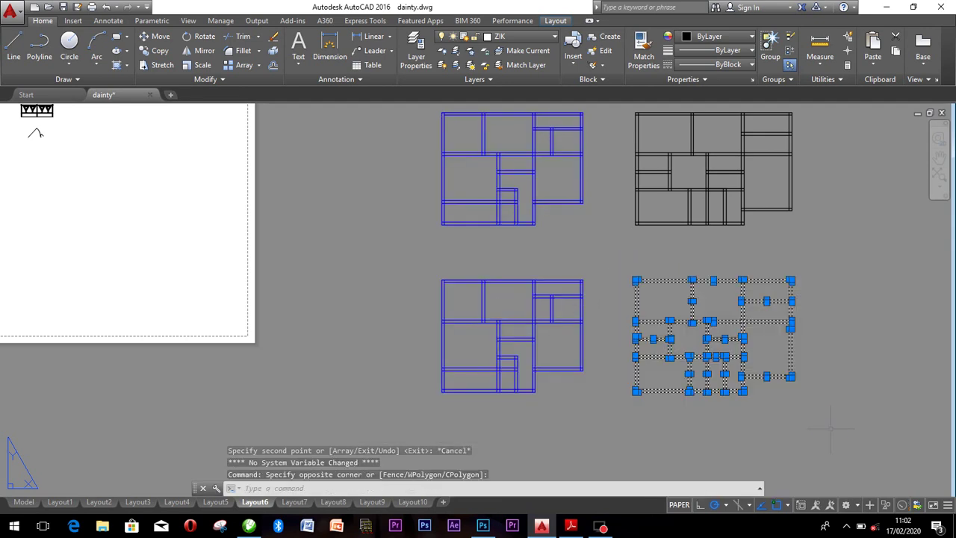
{"action": "type", "text": "m"}
{"action": "key", "text": "Return"}
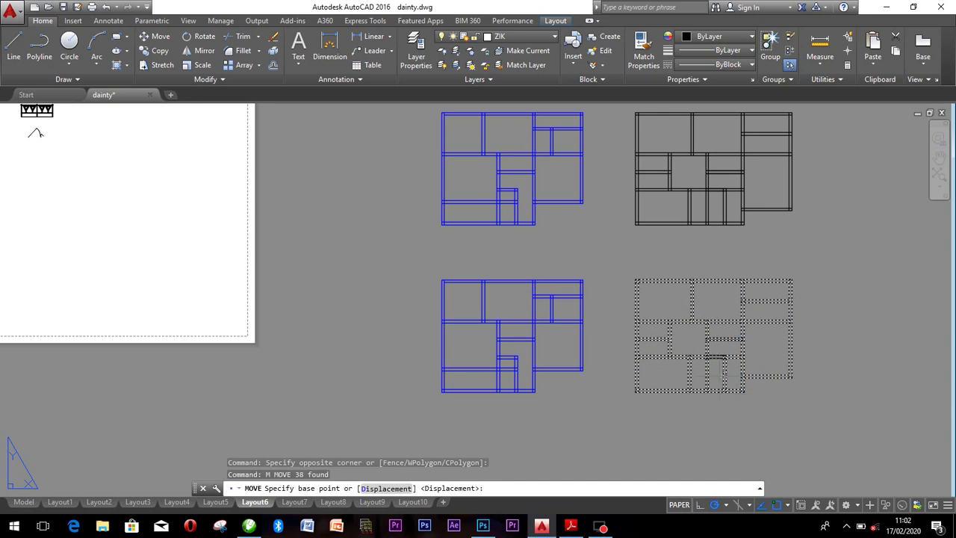
{"action": "scroll", "coordinate": [698, 317], "scroll_direction": "up", "scroll_amount": 8}
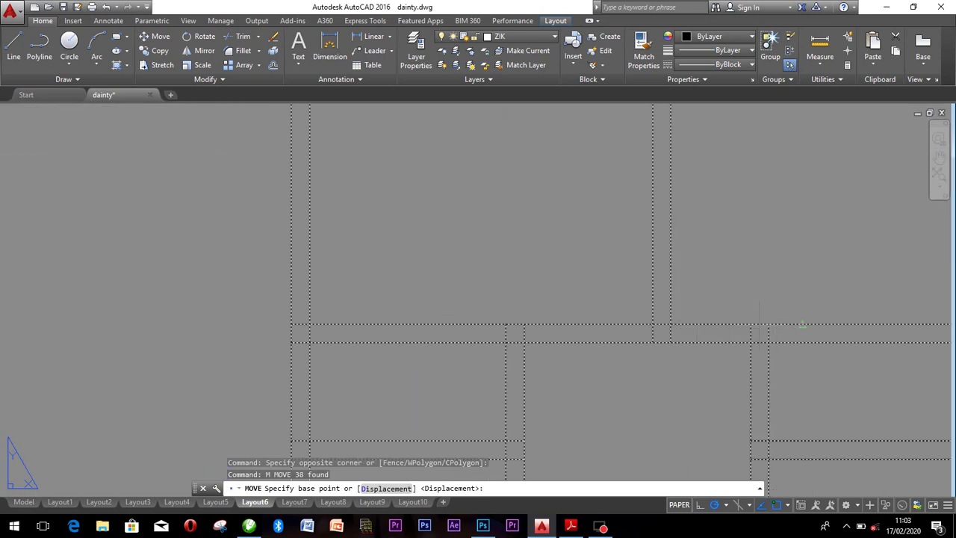
{"action": "left_click", "coordinate": [770, 325]}
{"action": "scroll", "coordinate": [778, 317], "scroll_direction": "down", "scroll_amount": 8}
{"action": "scroll", "coordinate": [778, 317], "scroll_direction": "down", "scroll_amount": 2}
{"action": "scroll", "coordinate": [661, 309], "scroll_direction": "up", "scroll_amount": 6}
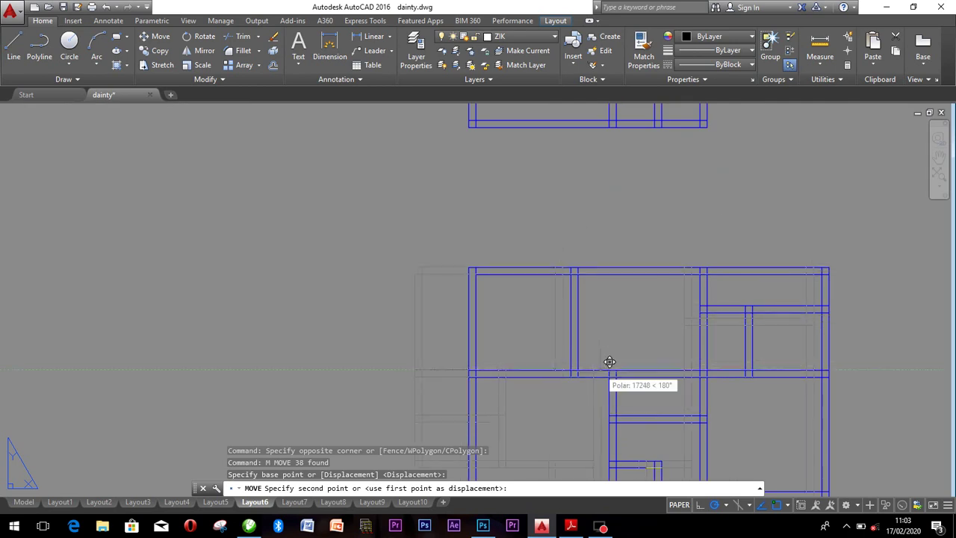
{"action": "scroll", "coordinate": [619, 366], "scroll_direction": "down", "scroll_amount": 1}
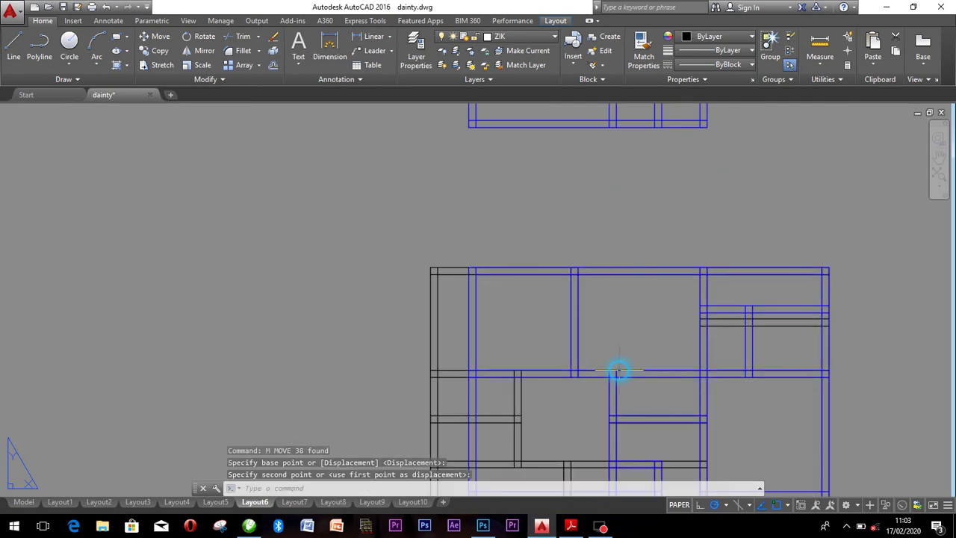
{"action": "left_click", "coordinate": [617, 369]}
{"action": "scroll", "coordinate": [618, 369], "scroll_direction": "down", "scroll_amount": 4}
{"action": "middle_click_drag", "start_coordinate": [617, 369], "coordinate": [616, 284]}
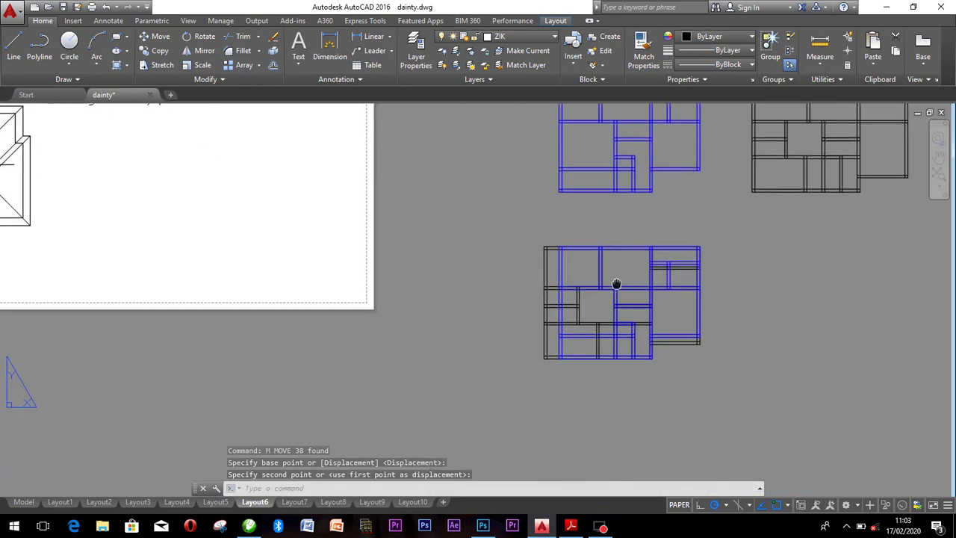
{"action": "scroll", "coordinate": [617, 284], "scroll_direction": "up", "scroll_amount": 4}
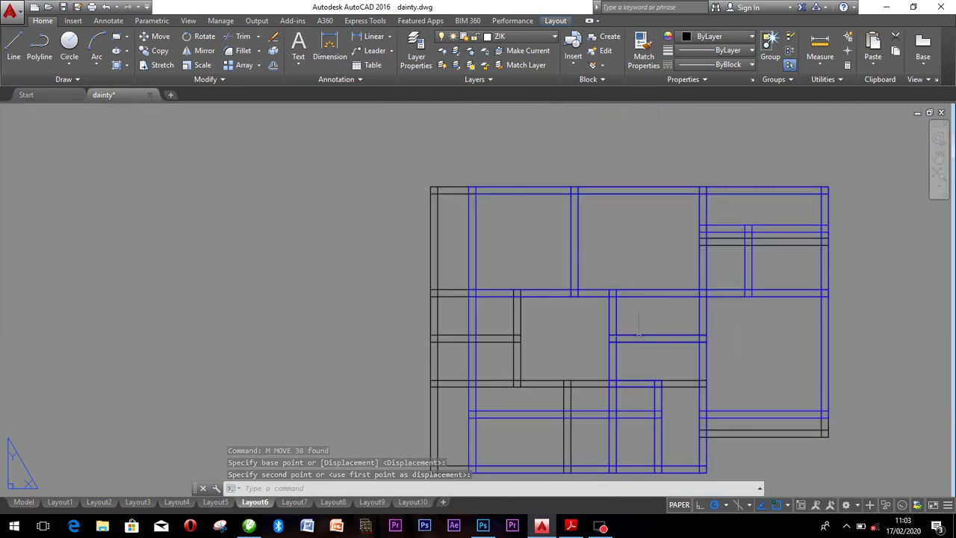
{"action": "middle_click", "coordinate": [661, 323]}
{"action": "middle_click", "coordinate": [660, 323]}
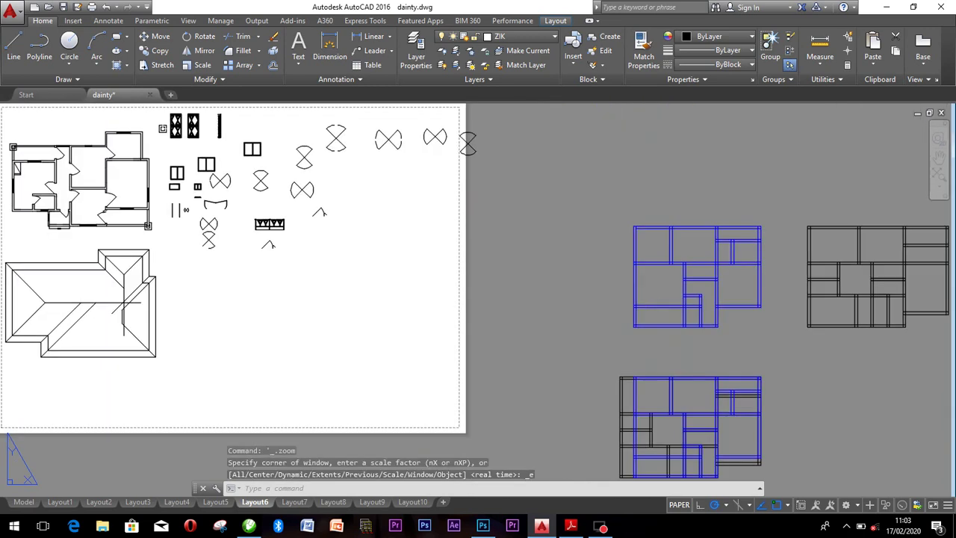
Create a new layer named AXIS in the layer properties.
{"action": "middle_click_drag", "start_coordinate": [665, 347], "coordinate": [640, 246]}
{"action": "scroll", "coordinate": [667, 403], "scroll_direction": "up", "scroll_amount": 4}
{"action": "middle_click_drag", "start_coordinate": [657, 279], "coordinate": [651, 333]}
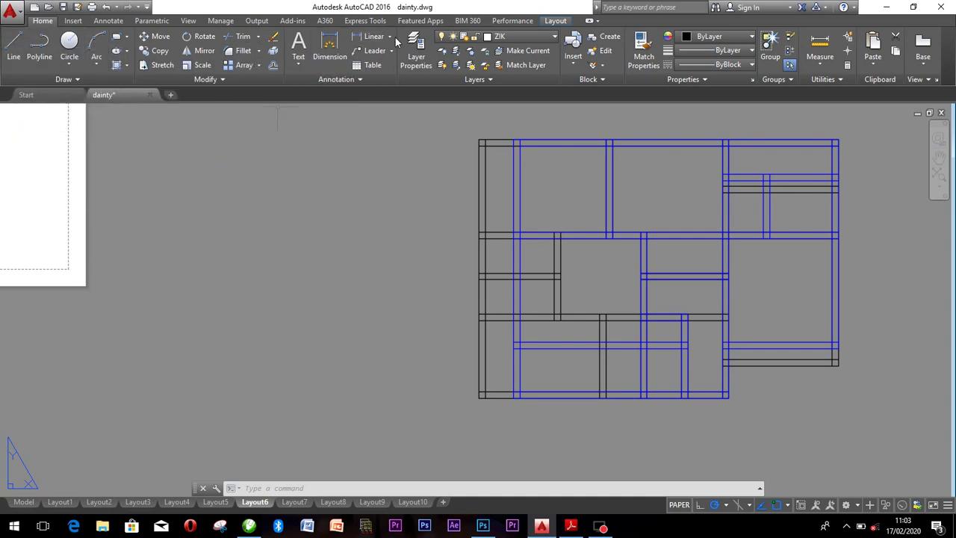
{"action": "left_click", "coordinate": [544, 36]}
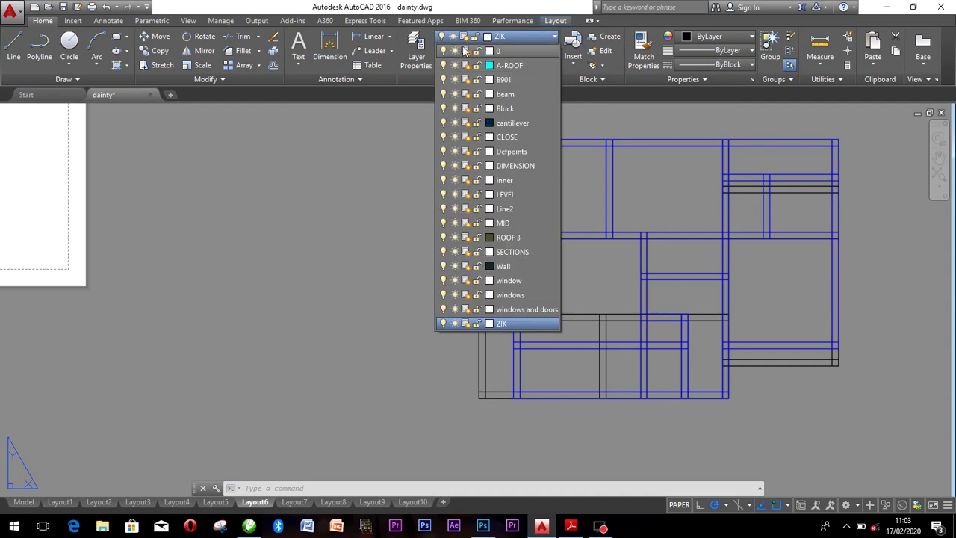
{"action": "left_click", "coordinate": [393, 38]}
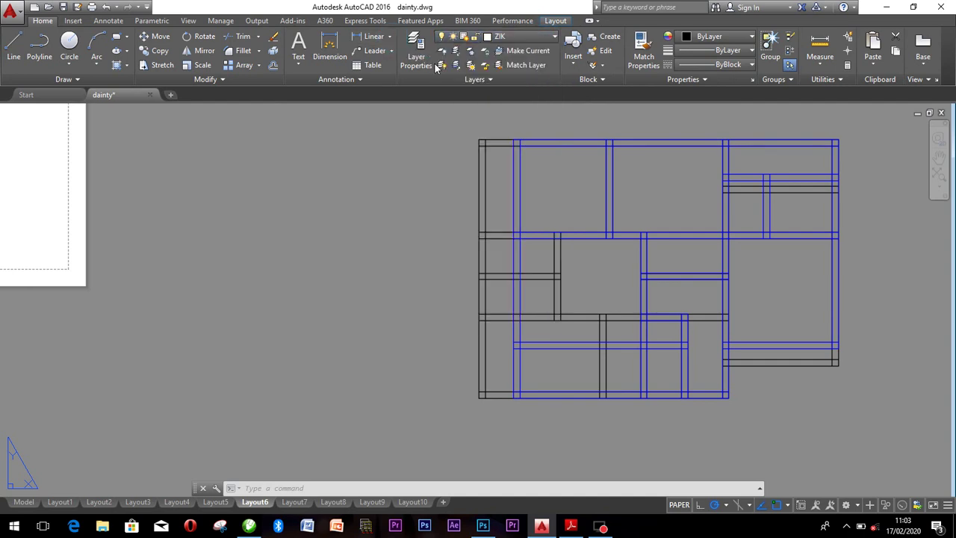
{"action": "left_click", "coordinate": [408, 46]}
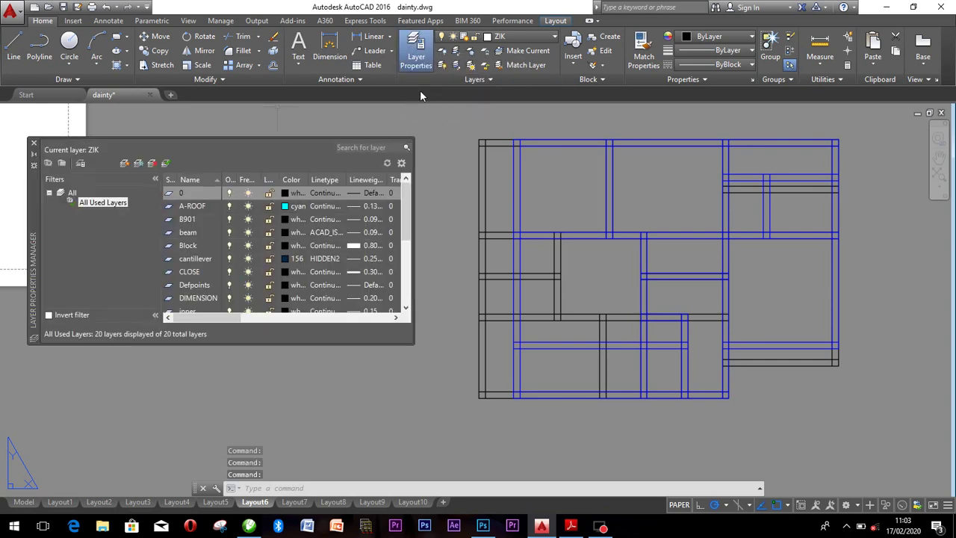
{"action": "left_click", "coordinate": [124, 163]}
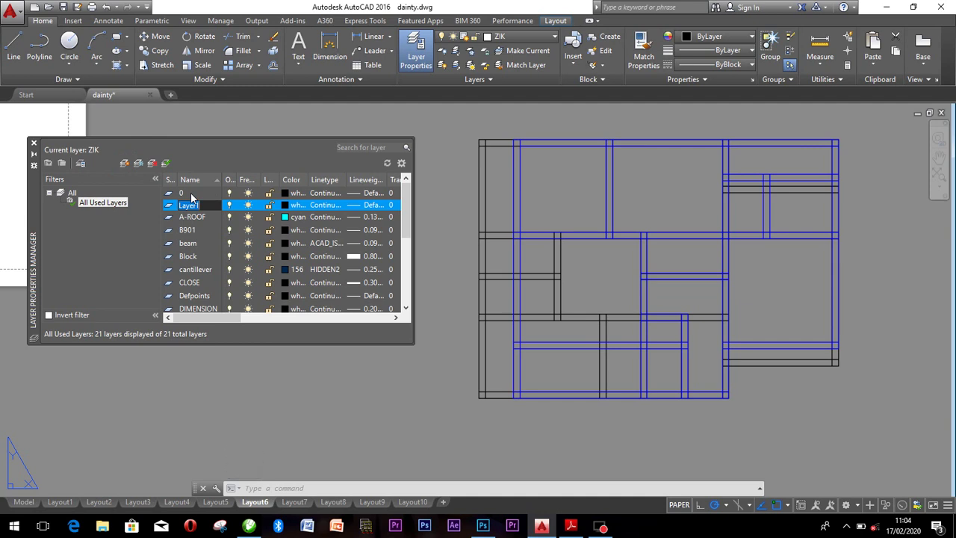
{"action": "type", "text": "AXIS"}
{"action": "left_click", "coordinate": [152, 236]}
Set the AXIS layer's colour to red, index 10, and close the layer properties.
{"action": "left_click", "coordinate": [285, 205]}
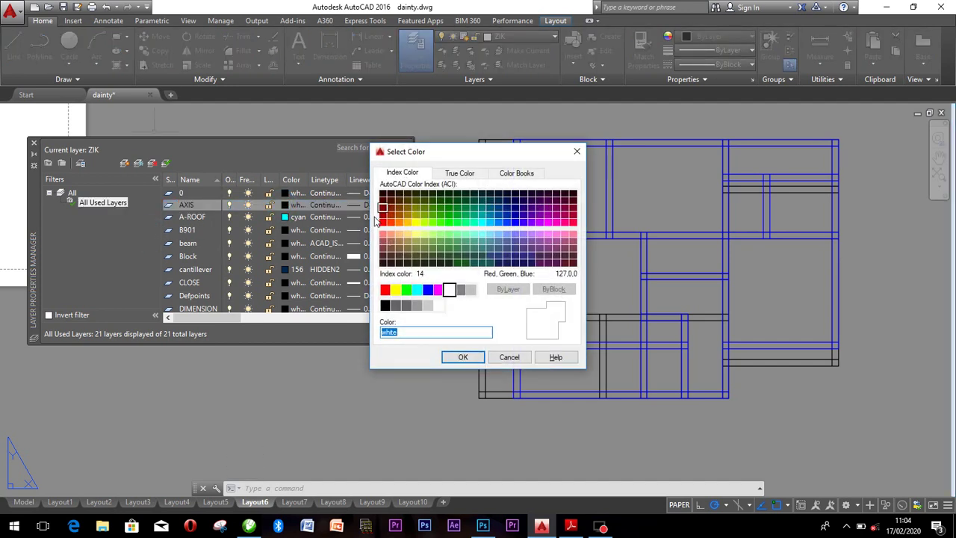
{"action": "left_click", "coordinate": [383, 222]}
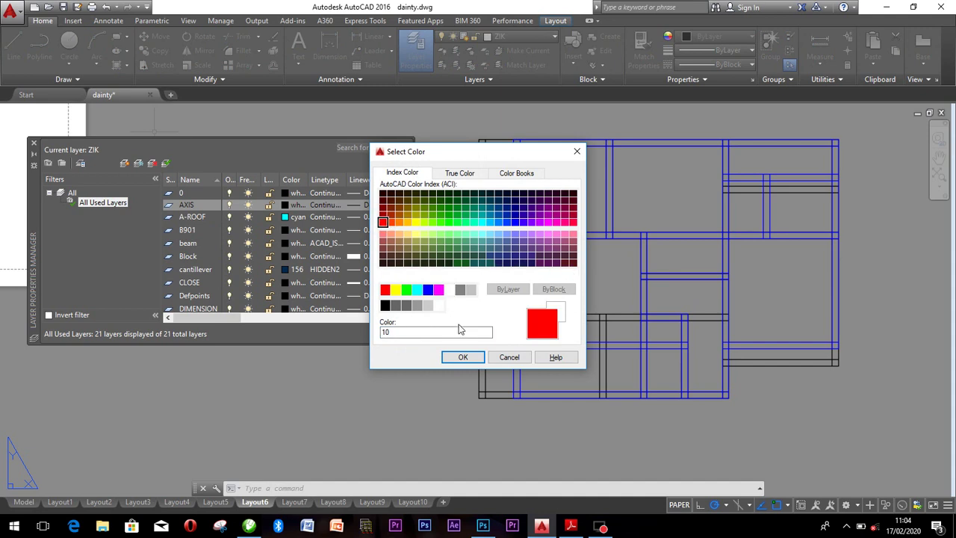
{"action": "left_click", "coordinate": [459, 356]}
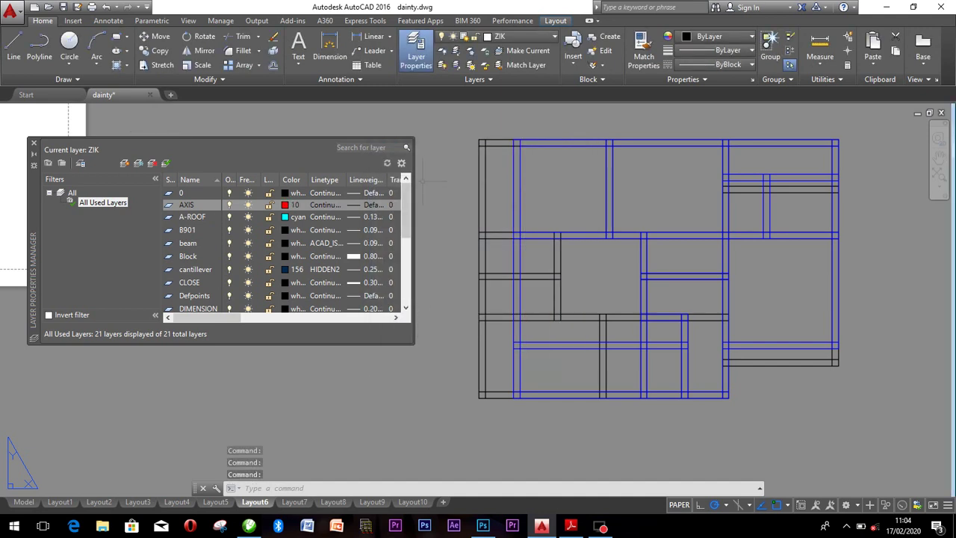
{"action": "left_click", "coordinate": [432, 173]}
{"action": "key", "text": "Escape"}
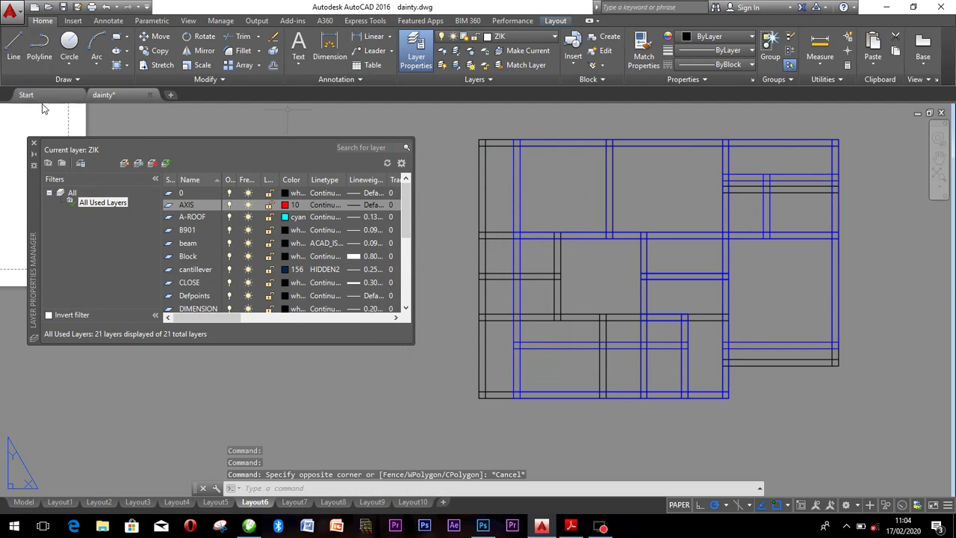
{"action": "left_click", "coordinate": [34, 142]}
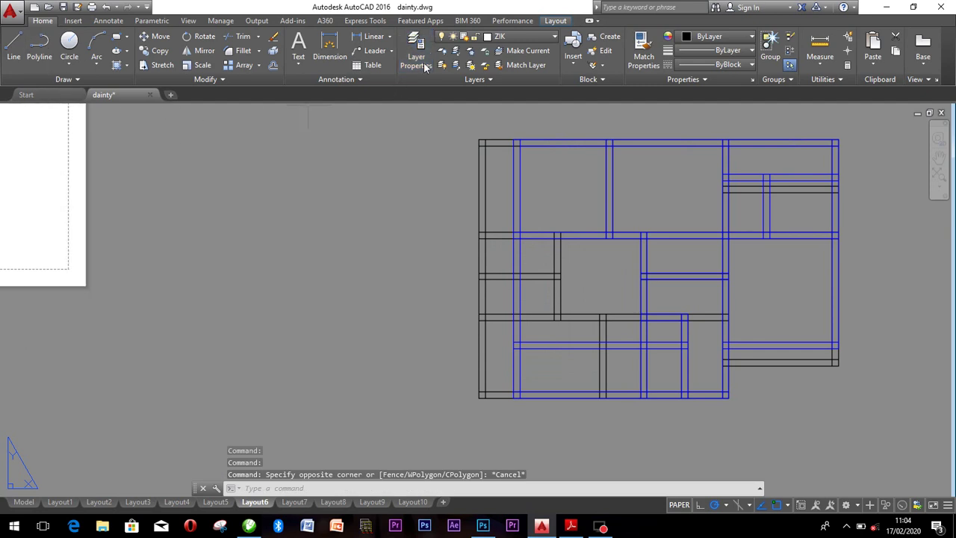
{"action": "left_click", "coordinate": [532, 41]}
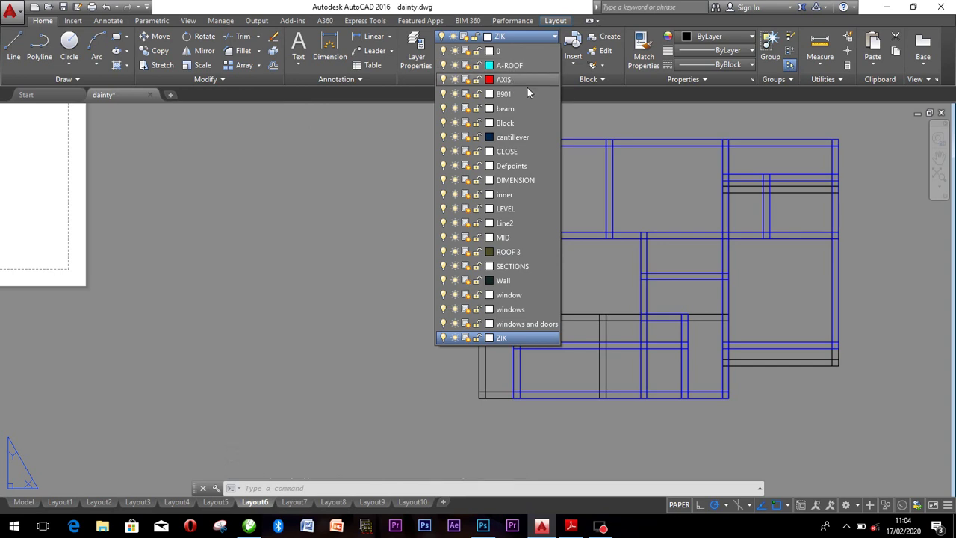
{"action": "left_click", "coordinate": [315, 173]}
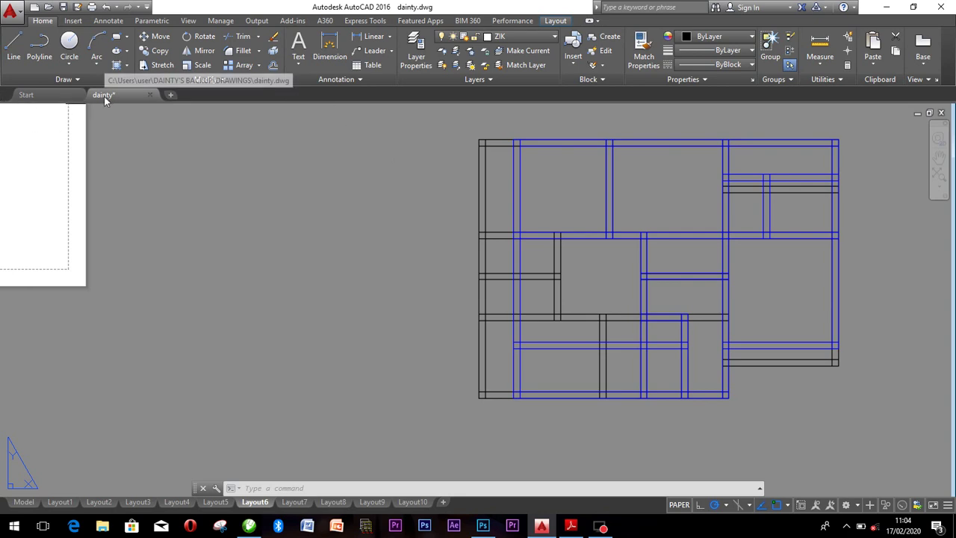
{"action": "mouse_move", "coordinate": [112, 97]}
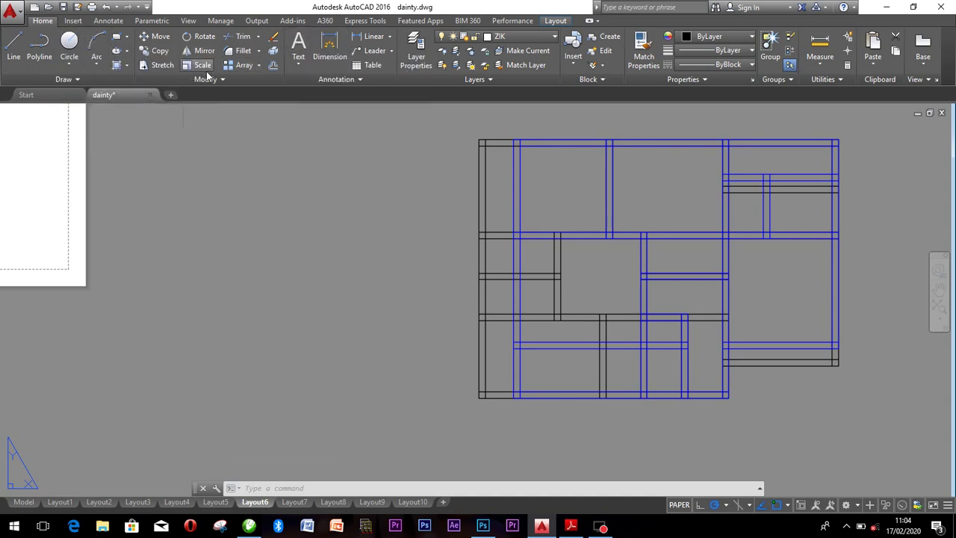
{"action": "left_click", "coordinate": [11, 48]}
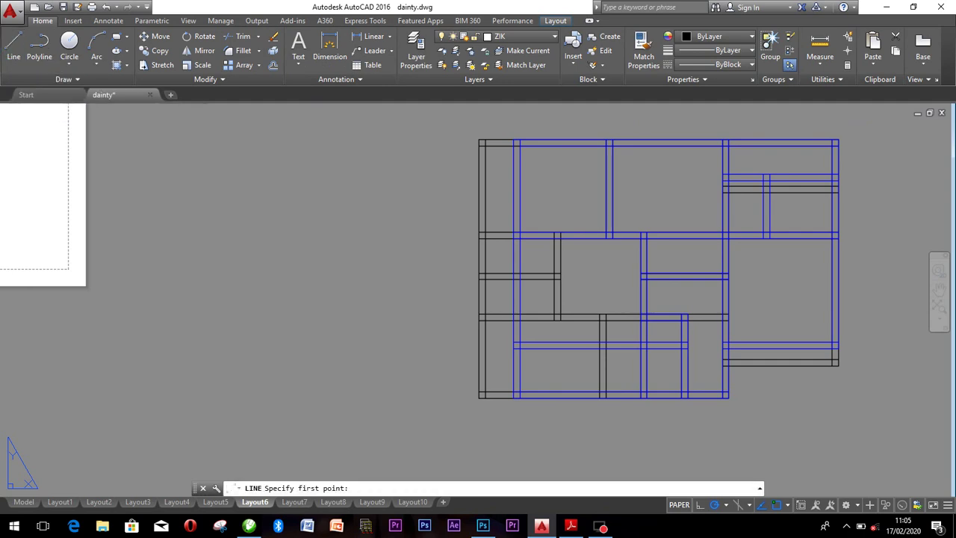
{"action": "scroll", "coordinate": [482, 140], "scroll_direction": "up", "scroll_amount": 10}
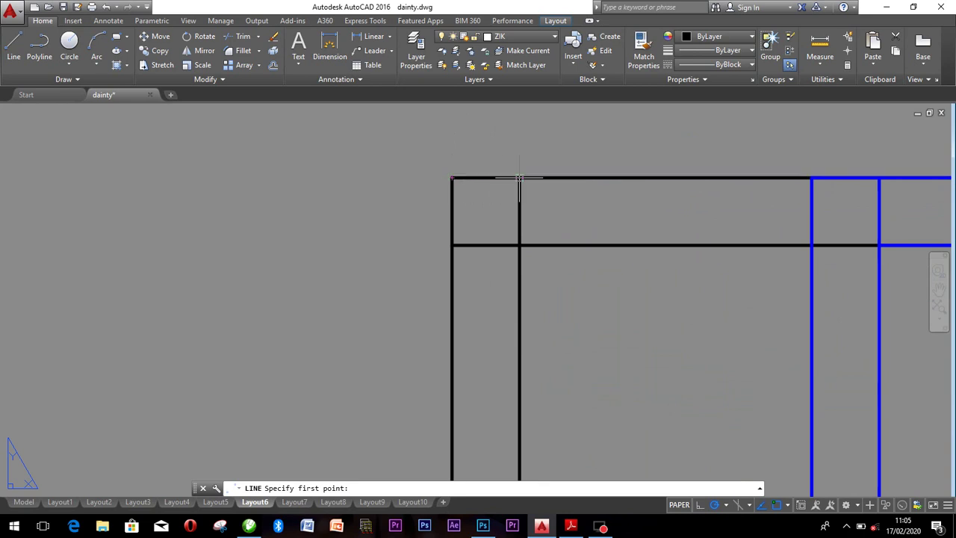
{"action": "left_click", "coordinate": [452, 178]}
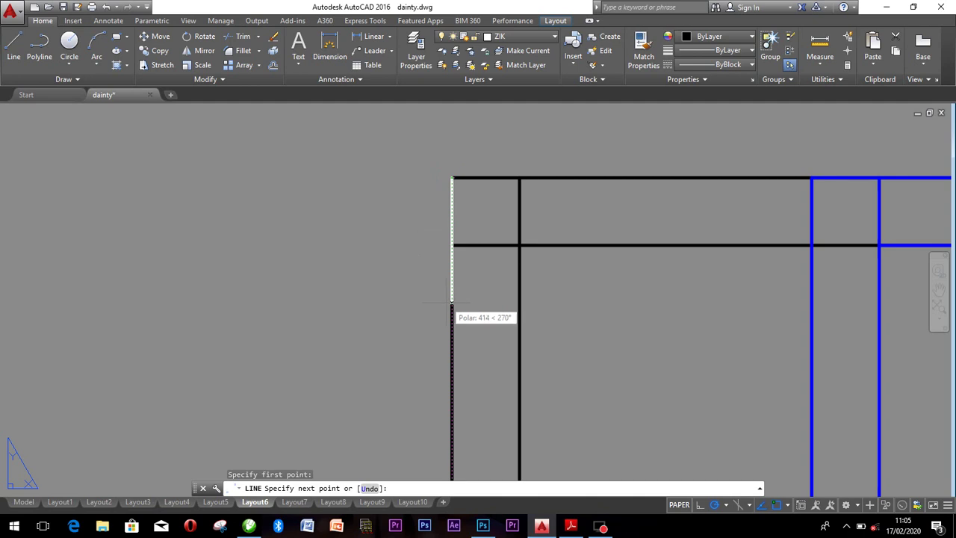
{"action": "key", "text": "Escape"}
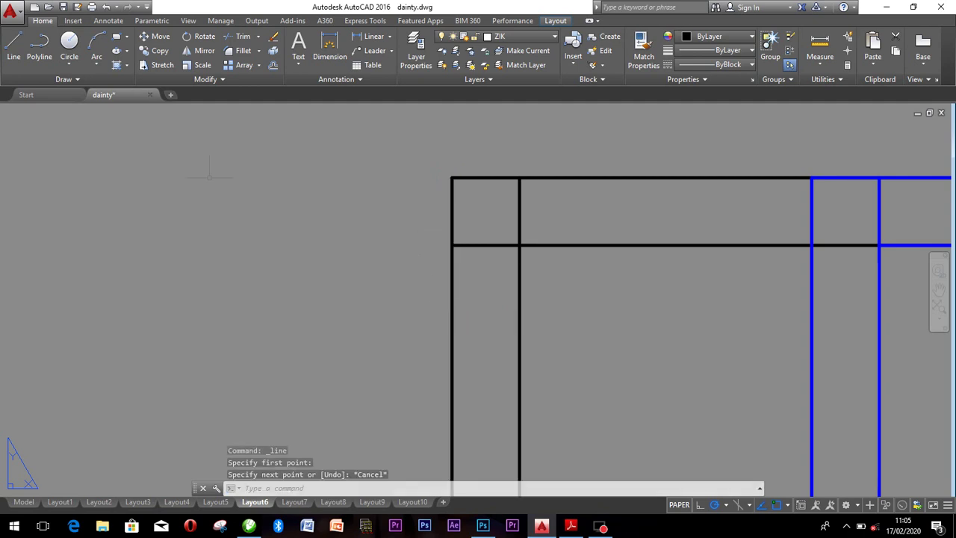
Draw a vertical construction line through the outer top left corner of the overlaid plans.
{"action": "left_click", "coordinate": [79, 80]}
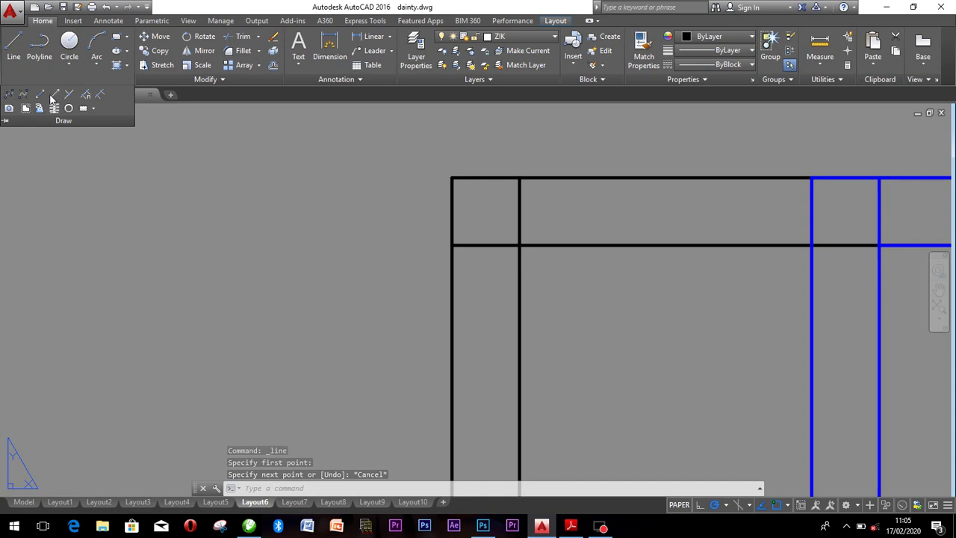
{"action": "left_click", "coordinate": [41, 95]}
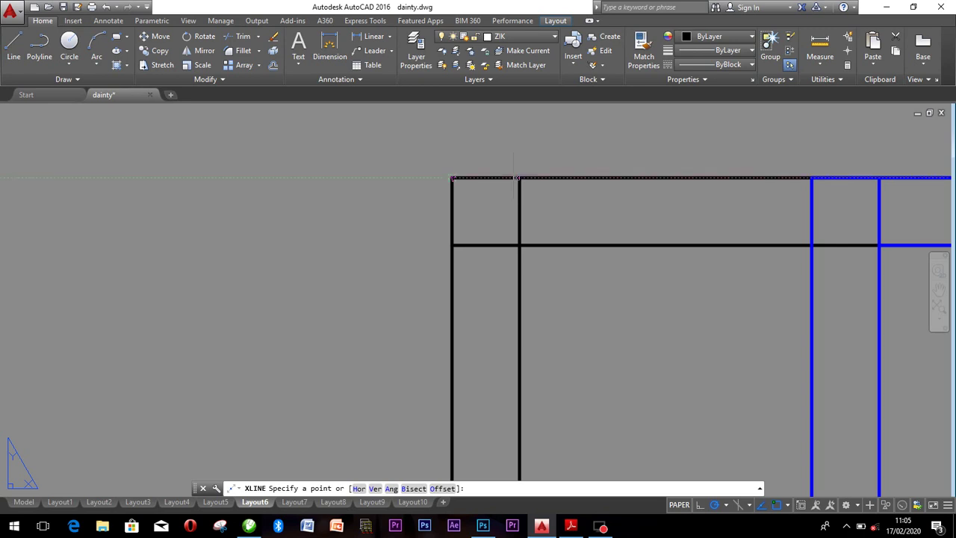
{"action": "left_click", "coordinate": [451, 178]}
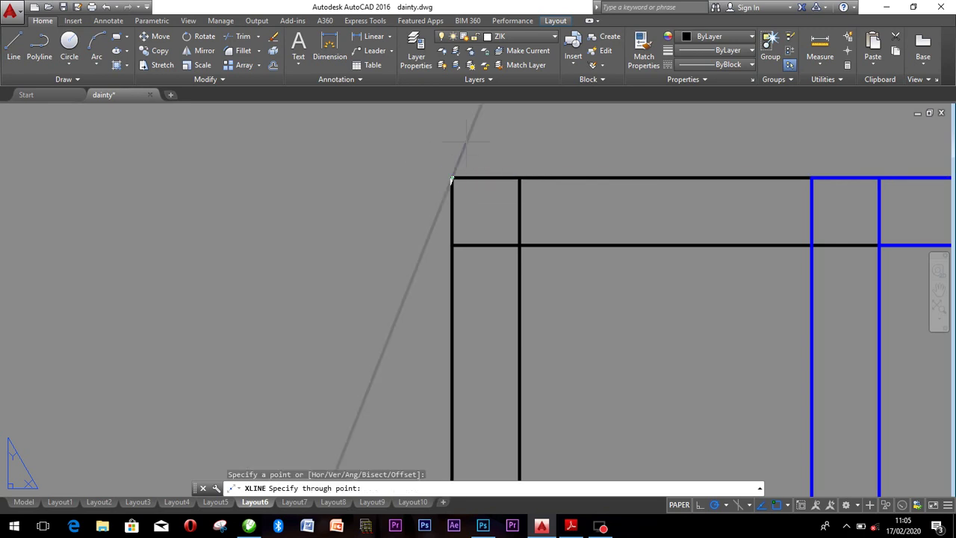
{"action": "left_click", "coordinate": [451, 149]}
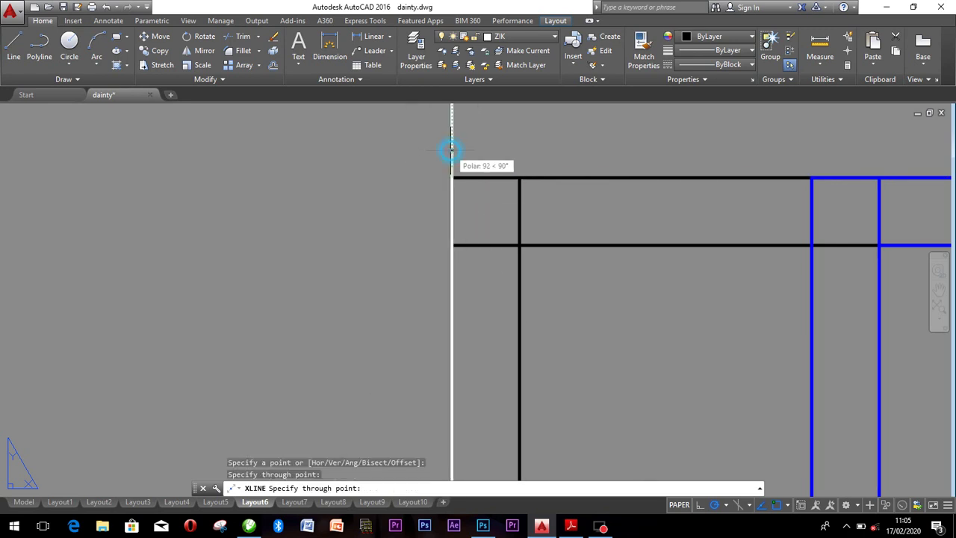
{"action": "key", "text": "Escape"}
Offset the construction line 112.25 inward to the middle of the left outer wall and delete the original construction line.
{"action": "left_click", "coordinate": [451, 148]}
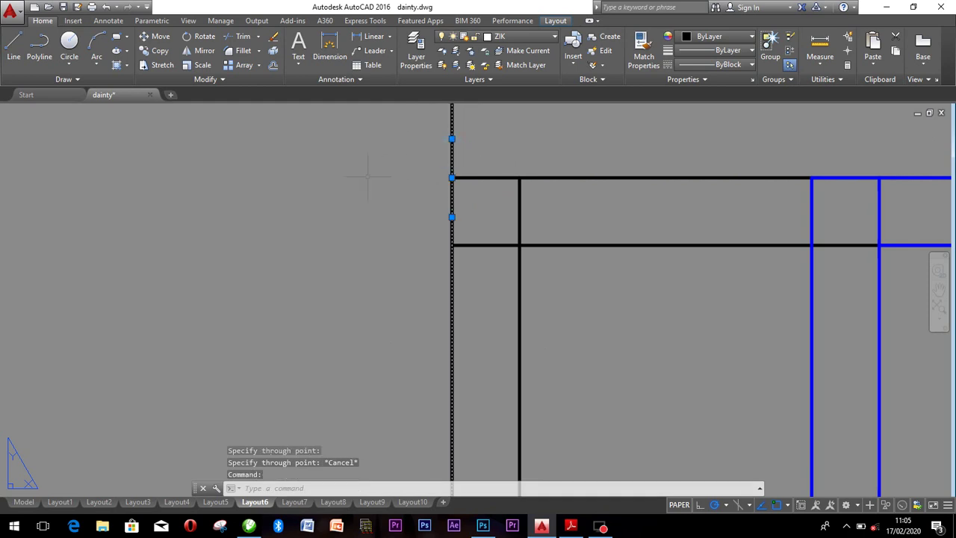
{"action": "type", "text": "o"}
{"action": "key", "text": "Return"}
{"action": "type", "text": "11"}
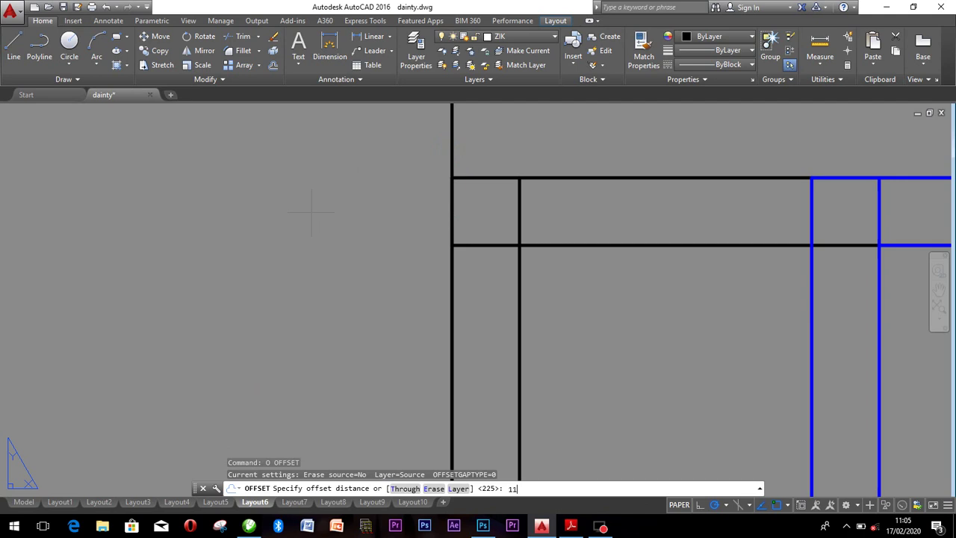
{"action": "type", "text": "2.25"}
{"action": "key", "text": "Return"}
{"action": "left_click", "coordinate": [451, 196]}
{"action": "left_click", "coordinate": [501, 188]}
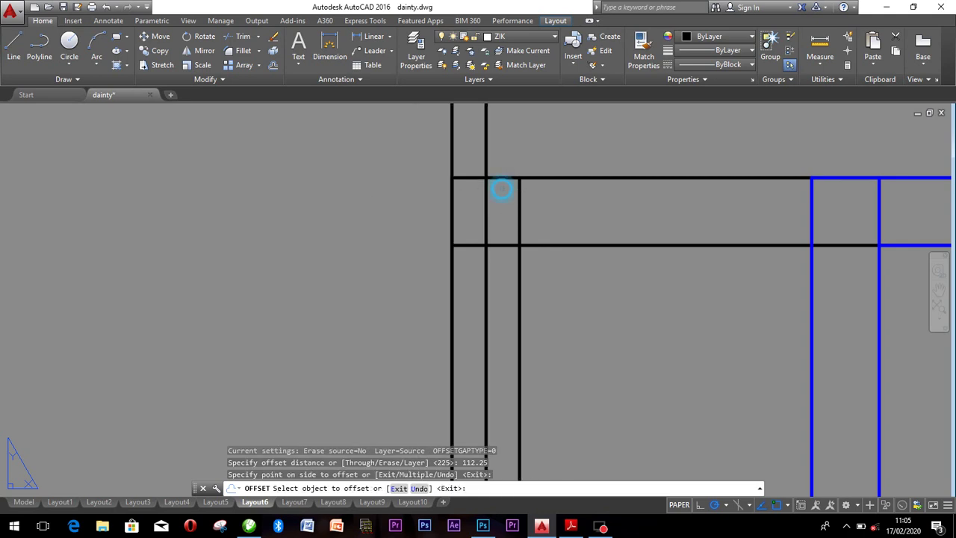
{"action": "key", "text": "Escape"}
{"action": "left_click_drag", "start_coordinate": [463, 140], "coordinate": [438, 132]}
{"action": "key", "text": "Delete"}
{"action": "scroll", "coordinate": [436, 138], "scroll_direction": "down", "scroll_amount": 2}
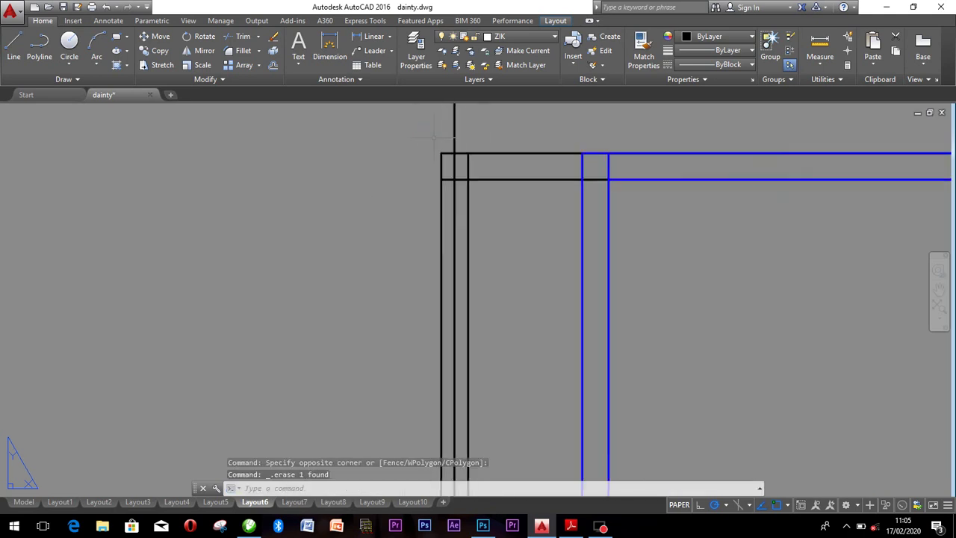
Copy the offset construction line from the outer top left corner of the overlay to the top left corner of the blue plan's left wall.
{"action": "scroll", "coordinate": [436, 138], "scroll_direction": "down", "scroll_amount": 2}
{"action": "scroll", "coordinate": [452, 127], "scroll_direction": "up", "scroll_amount": 3}
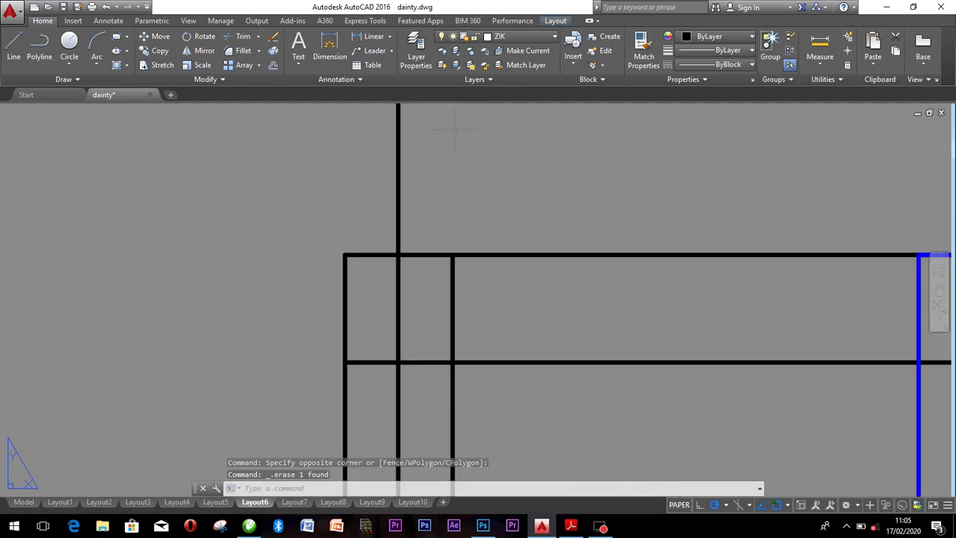
{"action": "left_click", "coordinate": [397, 199]}
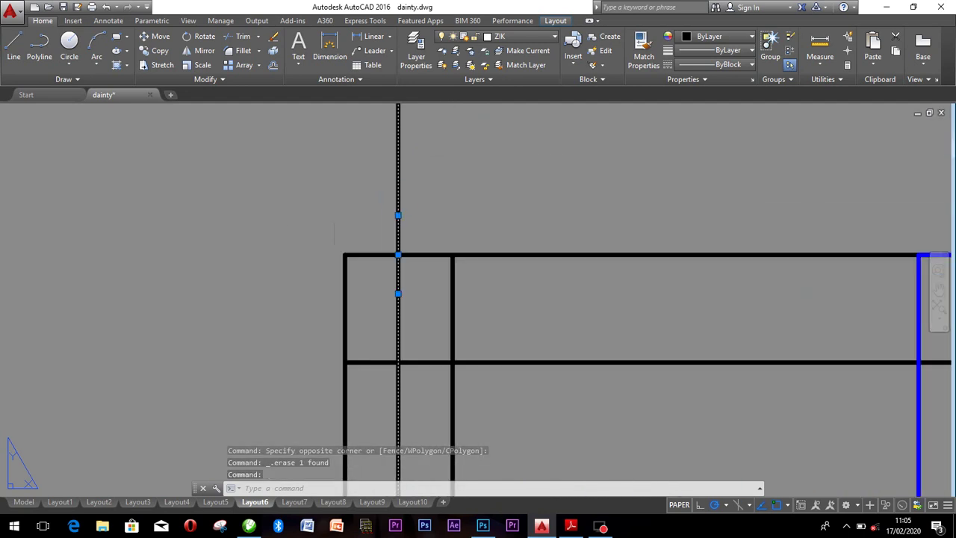
{"action": "type", "text": "CO"}
{"action": "key", "text": "Return"}
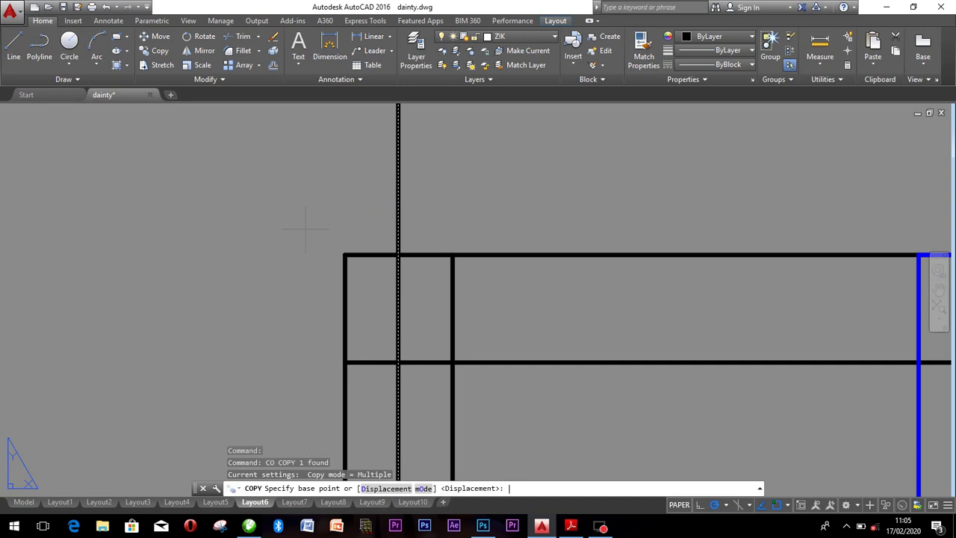
{"action": "scroll", "coordinate": [389, 230], "scroll_direction": "down", "scroll_amount": 1}
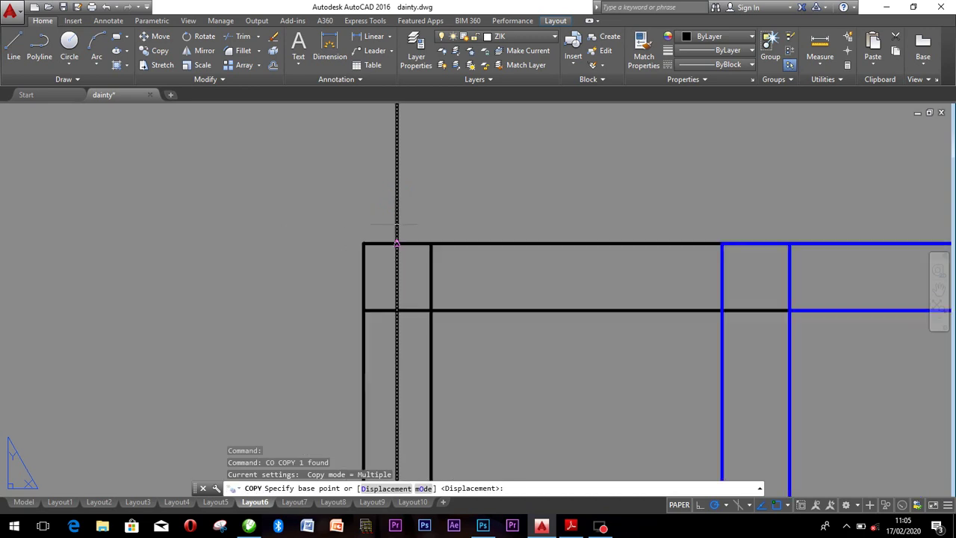
{"action": "left_click", "coordinate": [364, 243]}
{"action": "scroll", "coordinate": [811, 264], "scroll_direction": "down", "scroll_amount": 8}
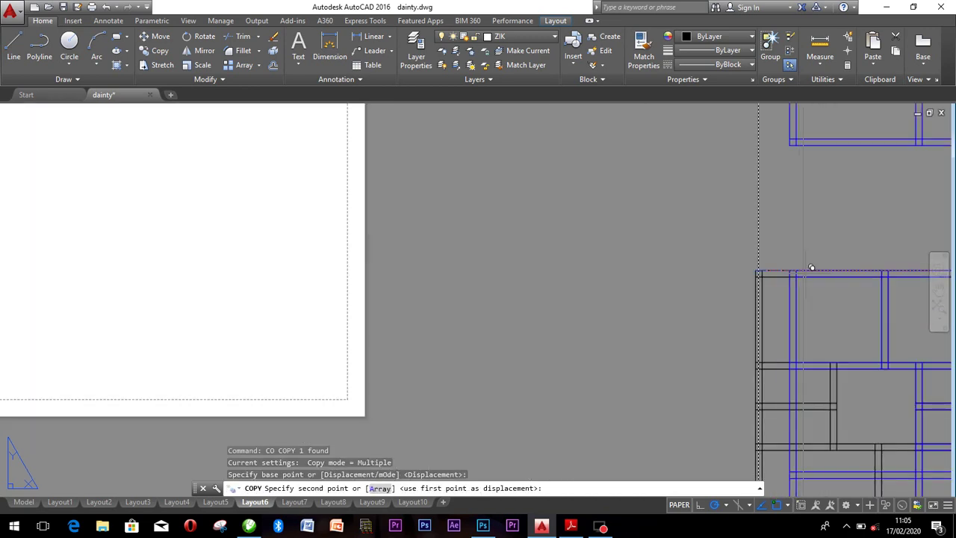
{"action": "middle_click_drag", "start_coordinate": [806, 279], "coordinate": [498, 201]}
{"action": "scroll", "coordinate": [497, 195], "scroll_direction": "up", "scroll_amount": 2}
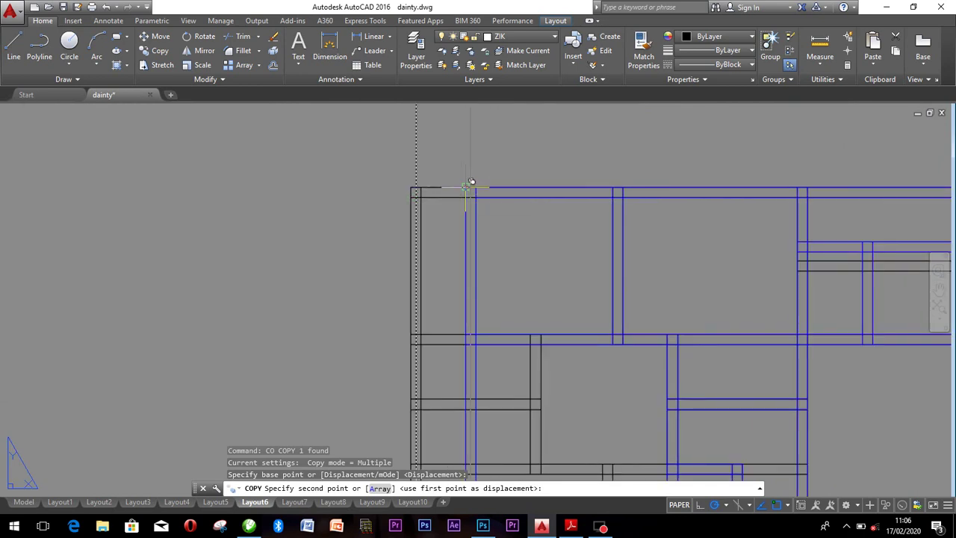
{"action": "left_click", "coordinate": [467, 186]}
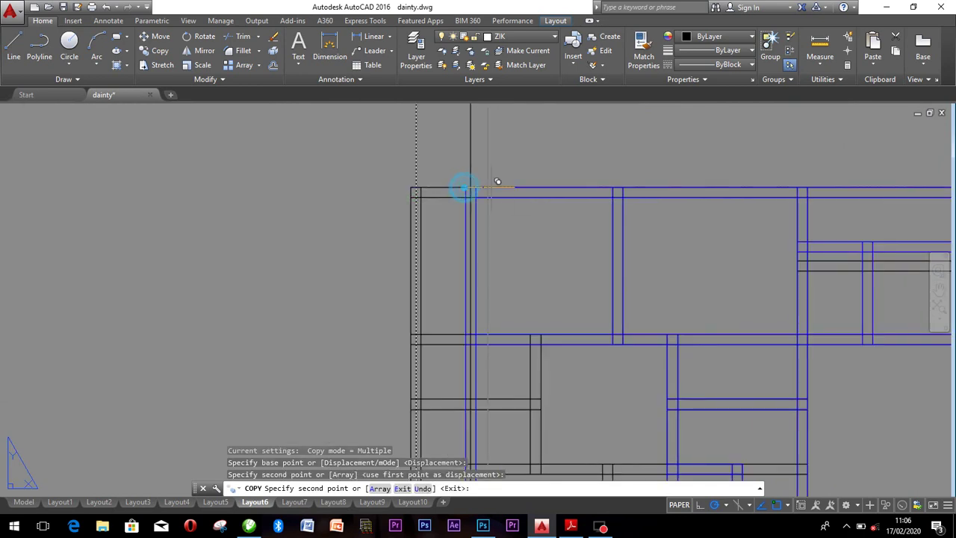
Copy the vertical construction line to the blue plan's upper interior wall, long interior wall beside the right wing and lower central wall.
{"action": "left_click", "coordinate": [612, 187]}
{"action": "left_click", "coordinate": [793, 187]}
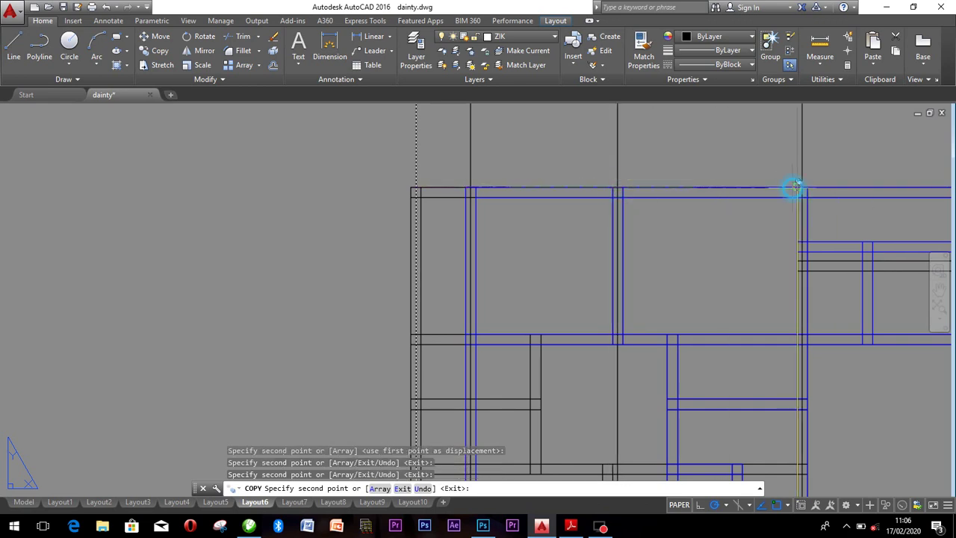
{"action": "left_click", "coordinate": [666, 329]}
Place another copy of the vertical construction line in the right outer wall and end the copying.
{"action": "scroll", "coordinate": [666, 328], "scroll_direction": "down", "scroll_amount": 3}
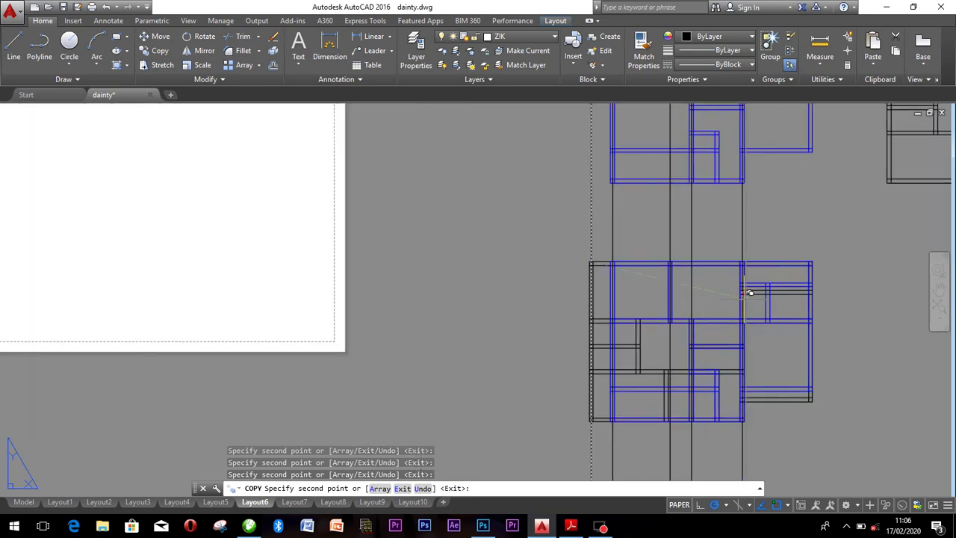
{"action": "scroll", "coordinate": [753, 276], "scroll_direction": "up", "scroll_amount": 4}
{"action": "middle_click_drag", "start_coordinate": [863, 261], "coordinate": [610, 251]}
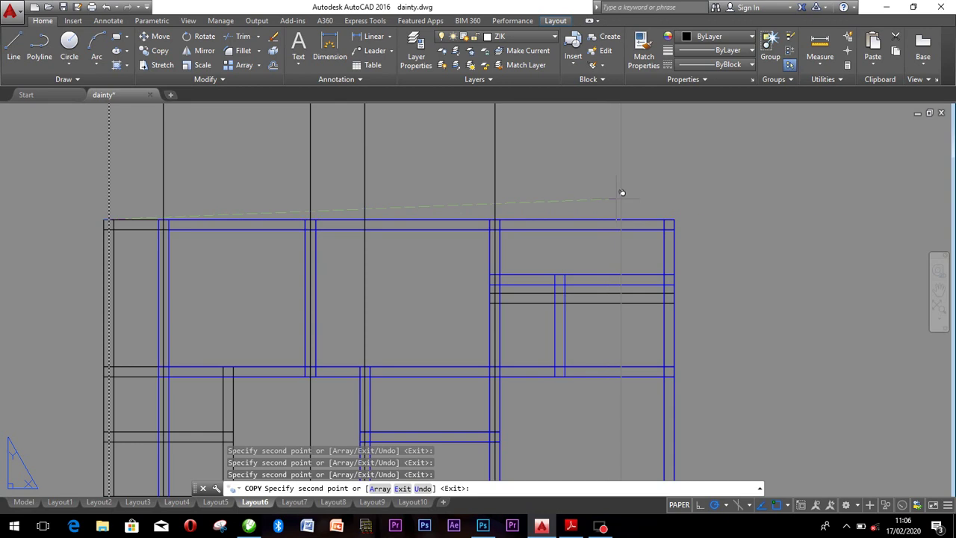
{"action": "left_click", "coordinate": [664, 221]}
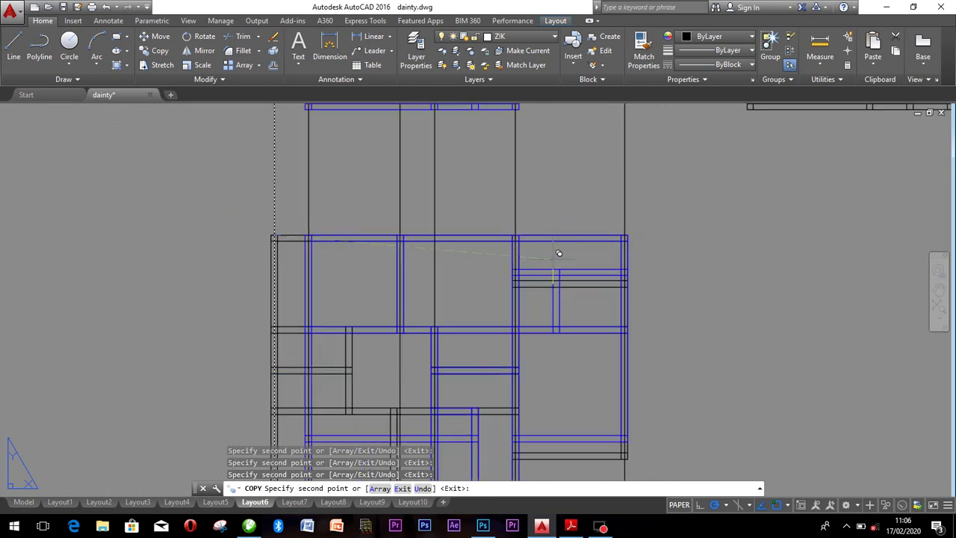
{"action": "scroll", "coordinate": [556, 253], "scroll_direction": "down", "scroll_amount": 6}
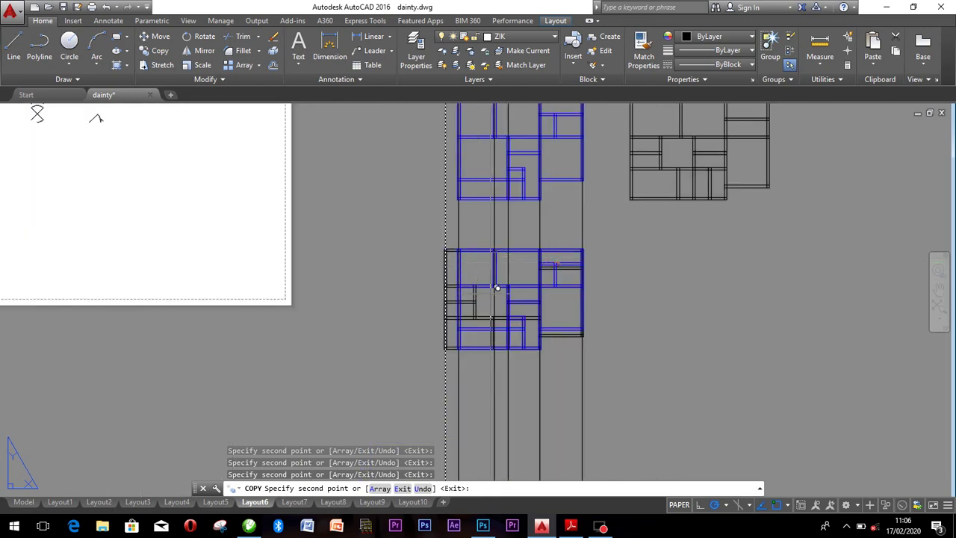
{"action": "scroll", "coordinate": [493, 288], "scroll_direction": "up", "scroll_amount": 2}
{"action": "scroll", "coordinate": [545, 275], "scroll_direction": "up", "scroll_amount": 2}
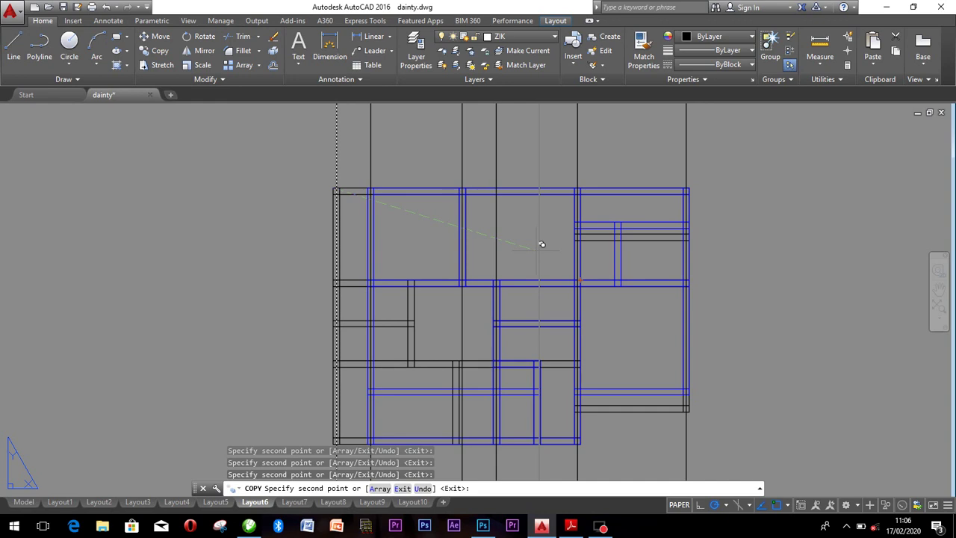
{"action": "key", "text": "Escape"}
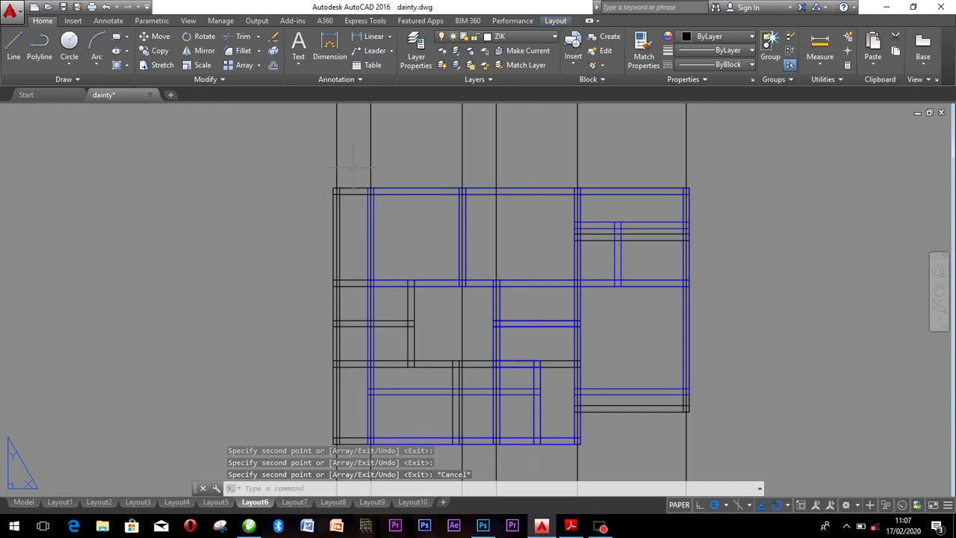
{"action": "left_click", "coordinate": [353, 168]}
{"action": "key", "text": "Escape"}
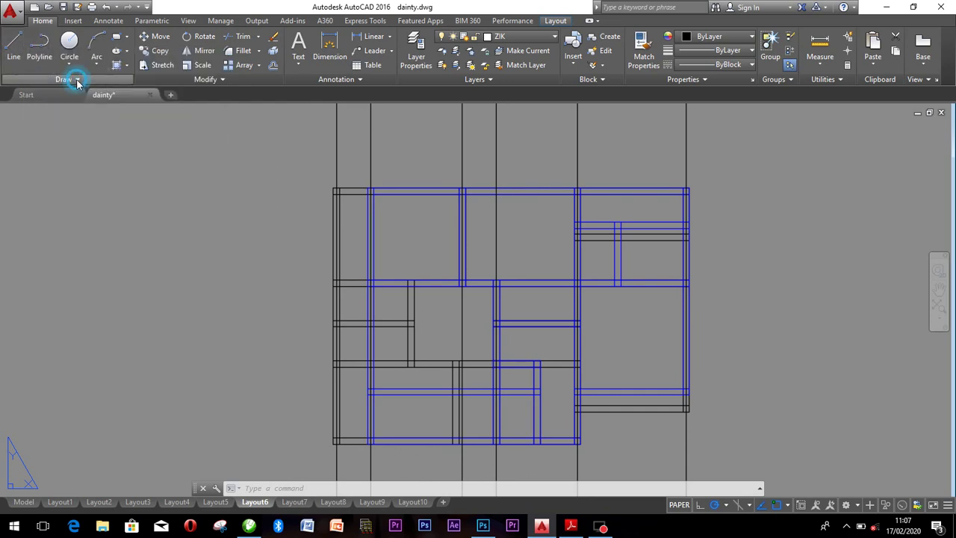
Draw a horizontal construction line along the lower edge of the long middle wall, through its intersection with the left outer wall.
{"action": "left_click", "coordinate": [74, 80]}
{"action": "left_click", "coordinate": [40, 94]}
{"action": "right_click", "coordinate": [186, 171]}
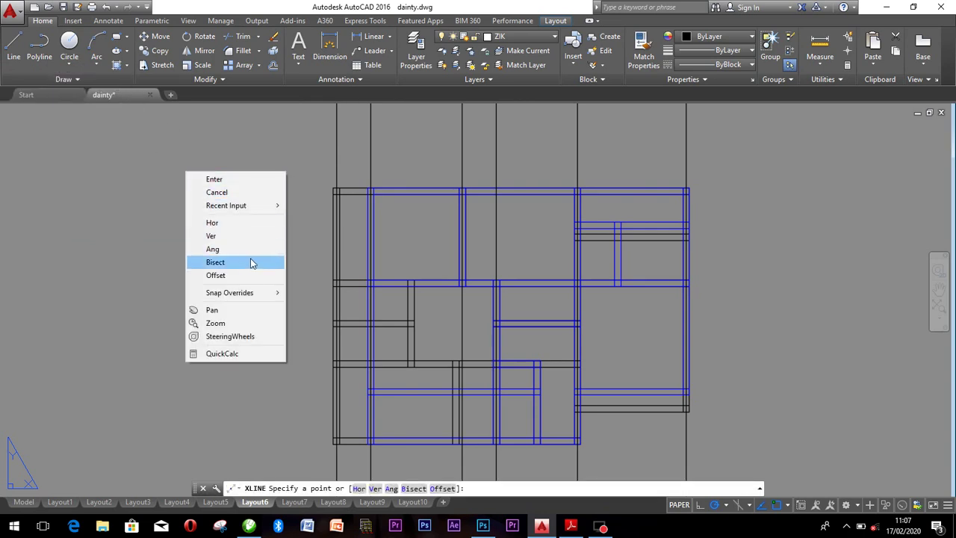
{"action": "left_click", "coordinate": [263, 227]}
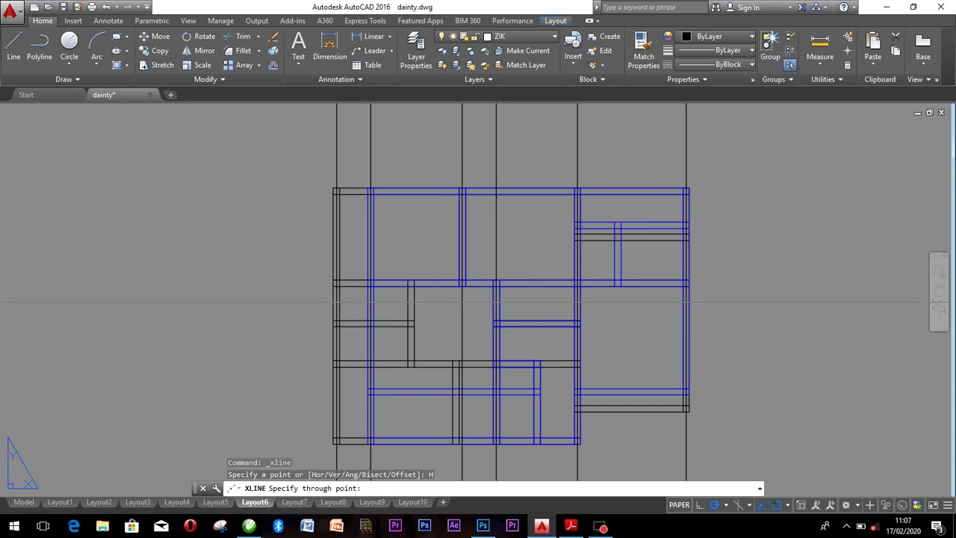
{"action": "scroll", "coordinate": [333, 287], "scroll_direction": "up", "scroll_amount": 5}
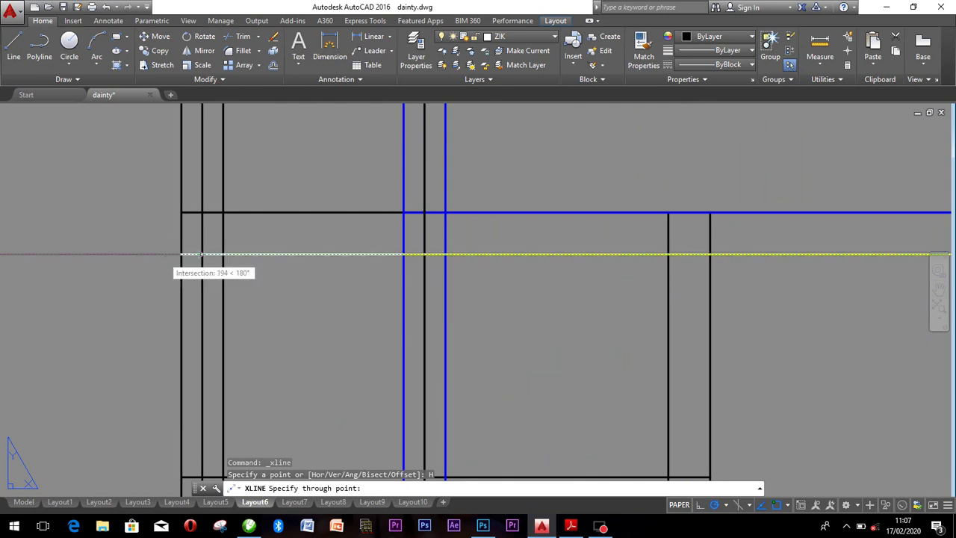
{"action": "left_click", "coordinate": [180, 254]}
{"action": "key", "text": "Escape"}
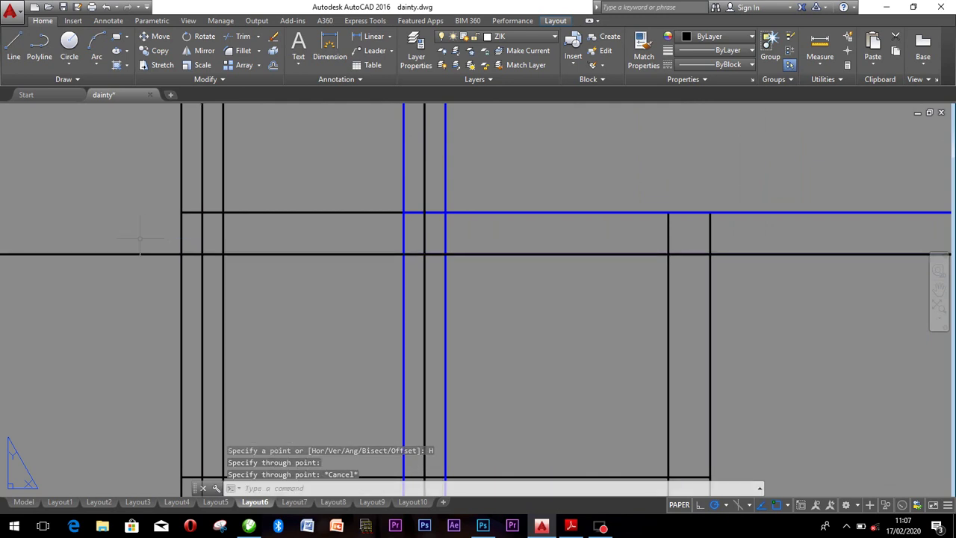
Offset the horizontal construction line 112 upward to the middle of the wall and delete the original construction line.
{"action": "left_click", "coordinate": [142, 254]}
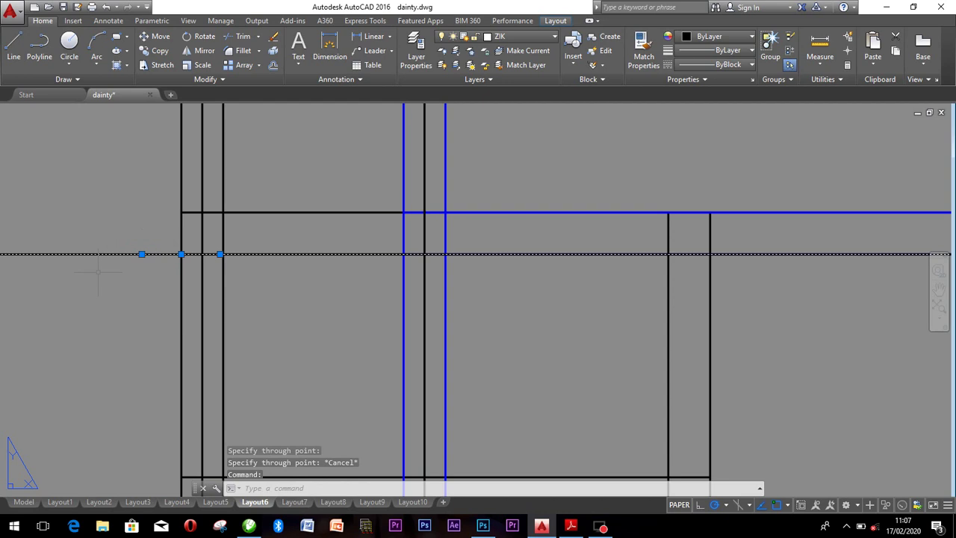
{"action": "type", "text": "o"}
{"action": "key", "text": "Return"}
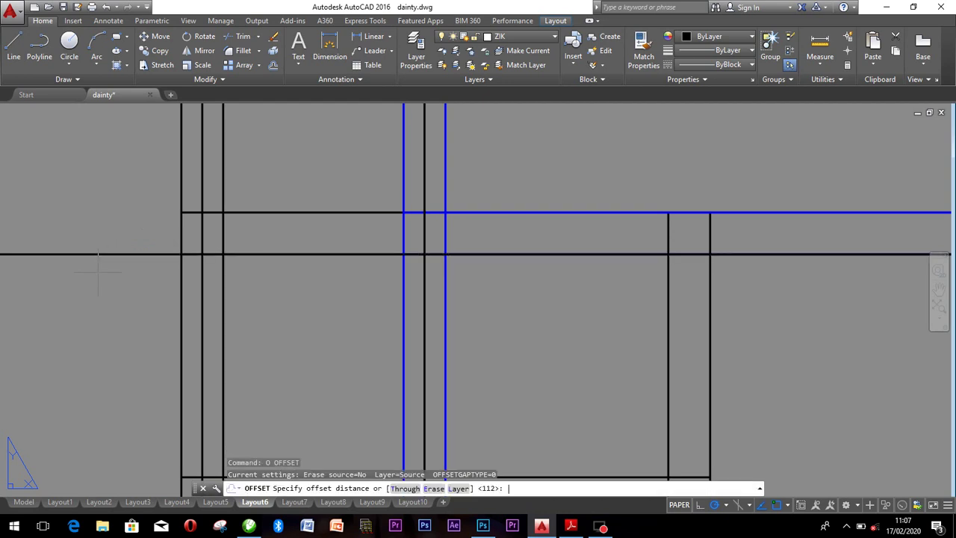
{"action": "key", "text": "Return"}
{"action": "left_click", "coordinate": [126, 230]}
{"action": "key", "text": "Escape"}
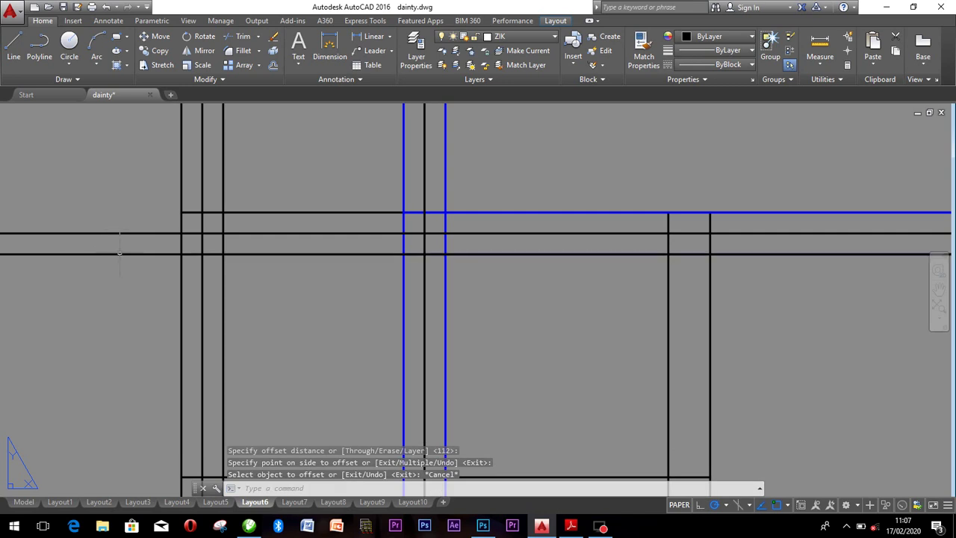
{"action": "left_click", "coordinate": [119, 254]}
{"action": "key", "text": "Delete"}
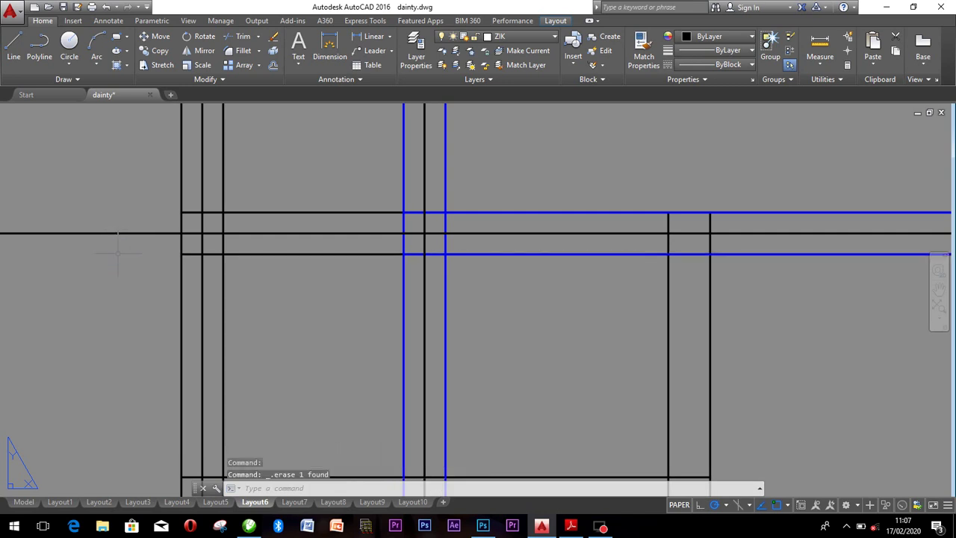
Copy the horizontal construction line from the middle wall's lower left corner to the matching lower left corner of the top outer wall.
{"action": "left_click", "coordinate": [122, 233]}
{"action": "type", "text": "co"}
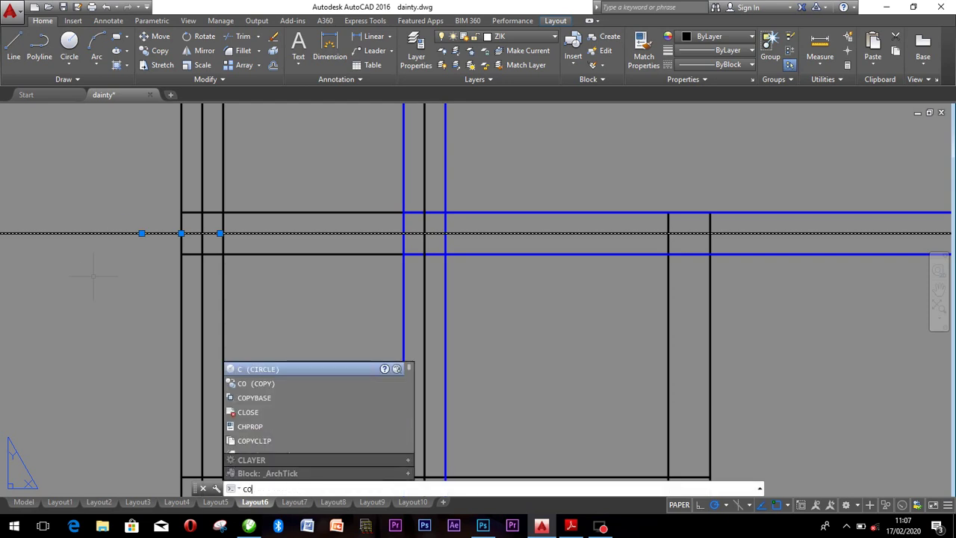
{"action": "key", "text": "Return"}
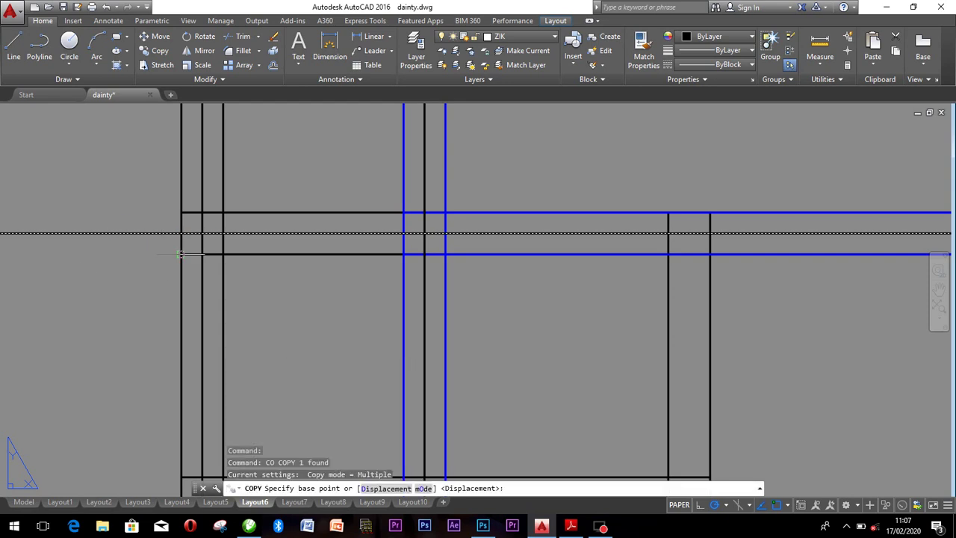
{"action": "left_click", "coordinate": [180, 234]}
{"action": "scroll", "coordinate": [183, 238], "scroll_direction": "down", "scroll_amount": 5}
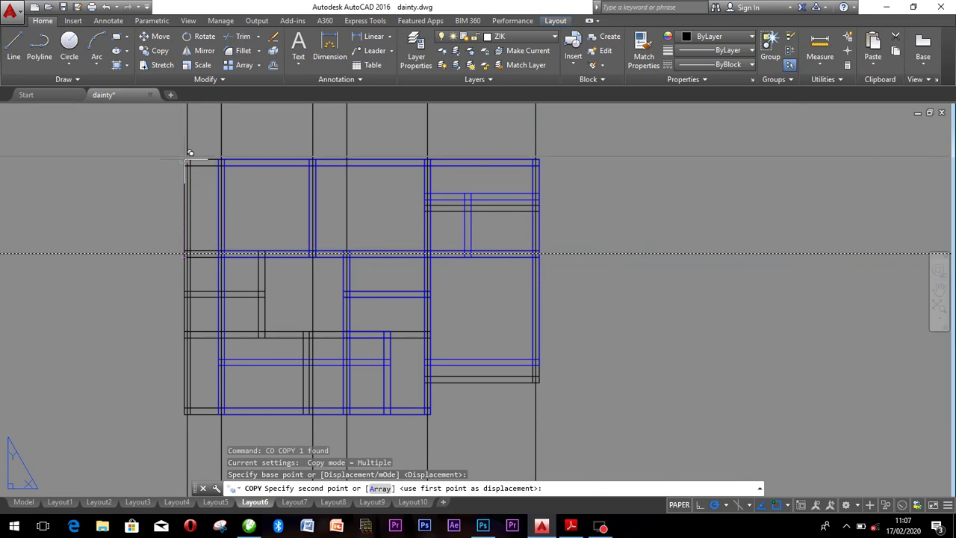
{"action": "scroll", "coordinate": [189, 157], "scroll_direction": "up", "scroll_amount": 5}
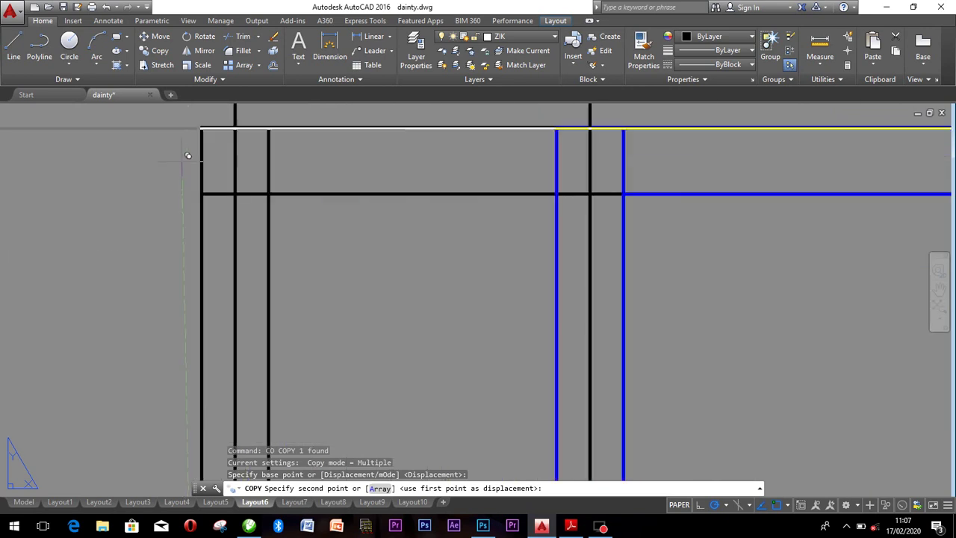
{"action": "left_click", "coordinate": [203, 193]}
Place a copy of the horizontal construction line along the centre of the blue plan's lower interior wall.
{"action": "scroll", "coordinate": [201, 194], "scroll_direction": "down", "scroll_amount": 4}
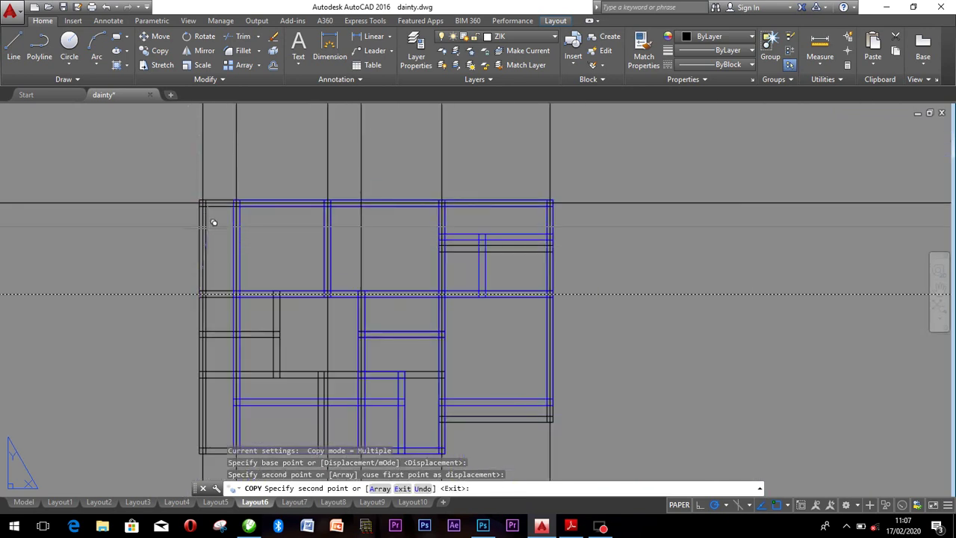
{"action": "mouse_move", "coordinate": [200, 295]}
{"action": "middle_mouse_down"}
{"action": "mouse_move", "coordinate": [244, 130]}
{"action": "mouse_move", "coordinate": [244, 245]}
{"action": "middle_mouse_up"}
{"action": "scroll", "coordinate": [244, 165], "scroll_direction": "down", "scroll_amount": 3}
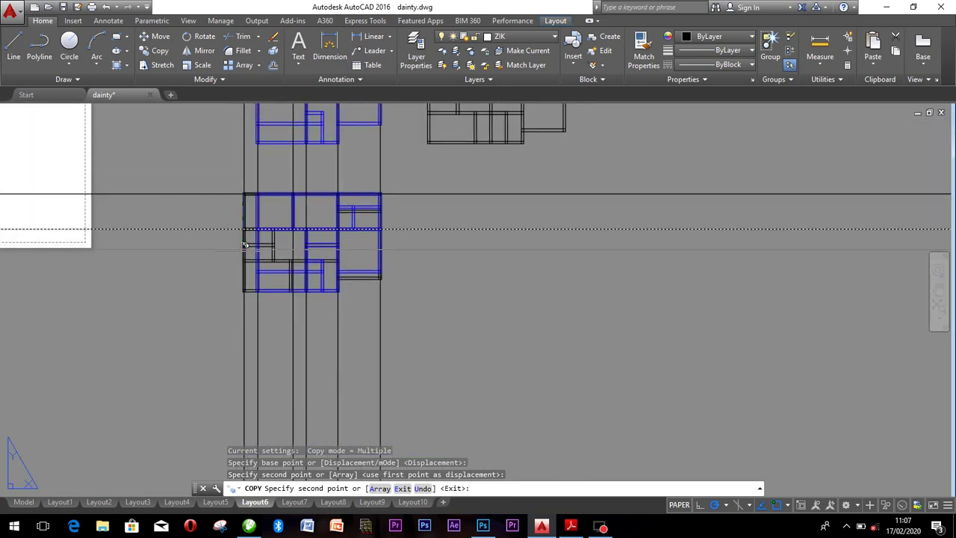
{"action": "scroll", "coordinate": [240, 257], "scroll_direction": "up", "scroll_amount": 3}
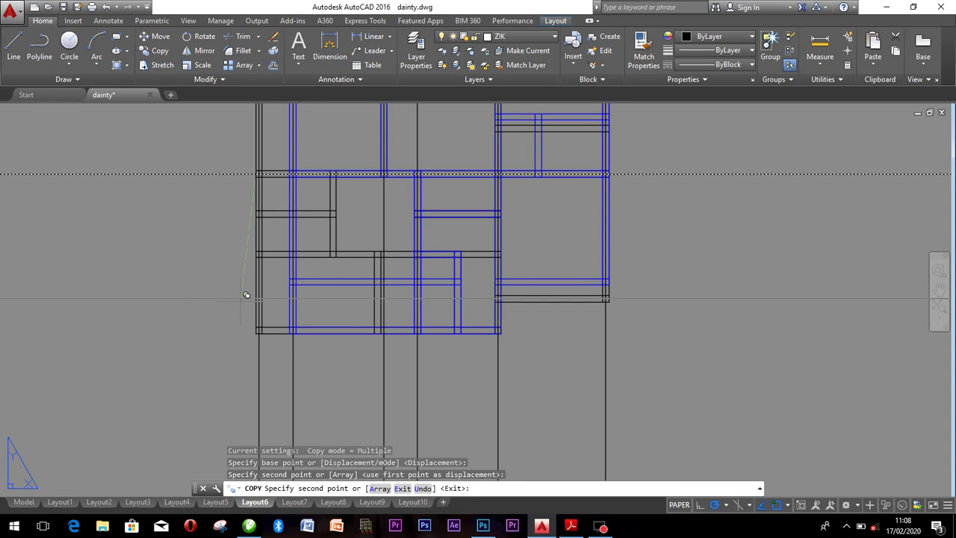
{"action": "scroll", "coordinate": [291, 283], "scroll_direction": "up", "scroll_amount": 2}
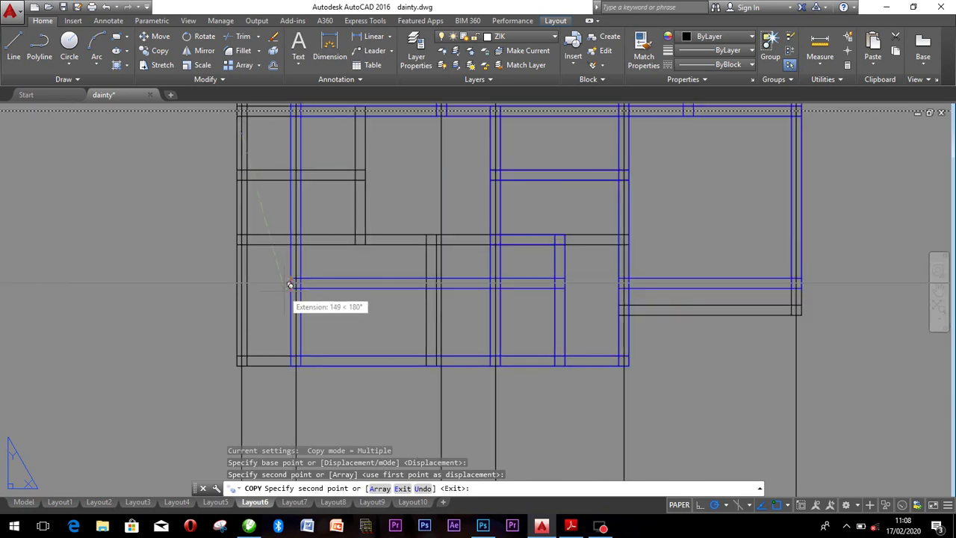
{"action": "left_click", "coordinate": [290, 283]}
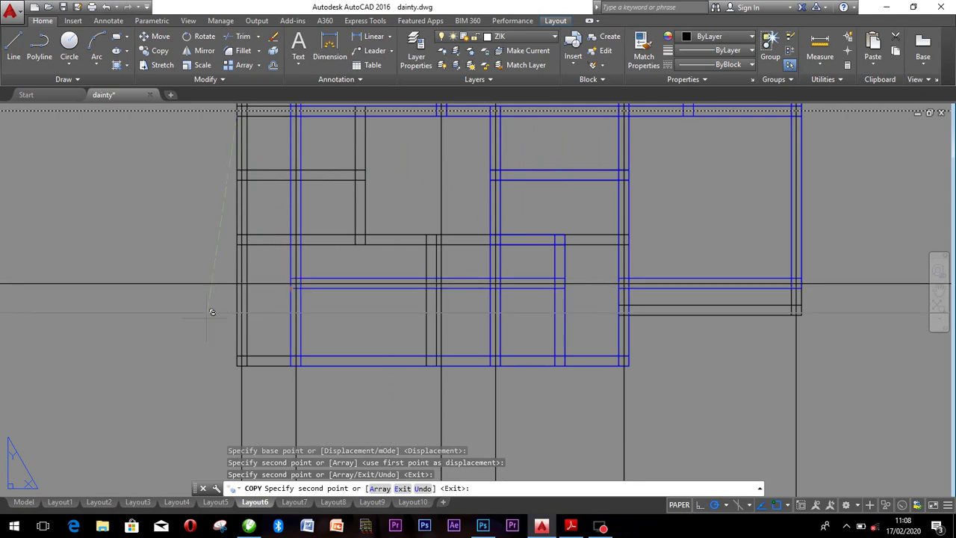
Place a copy of the horizontal construction line in the bottom outer wall, using the overlay's bottom left corner.
{"action": "scroll", "coordinate": [212, 312], "scroll_direction": "down", "scroll_amount": 4}
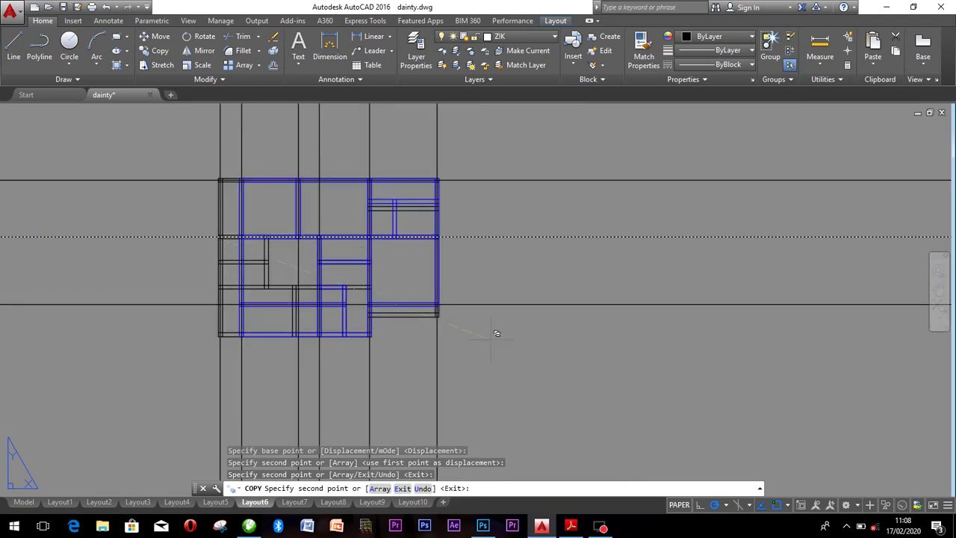
{"action": "scroll", "coordinate": [352, 305], "scroll_direction": "up", "scroll_amount": 4}
{"action": "scroll", "coordinate": [352, 306], "scroll_direction": "down", "scroll_amount": 4}
{"action": "middle_click_drag", "start_coordinate": [374, 270], "coordinate": [377, 278]}
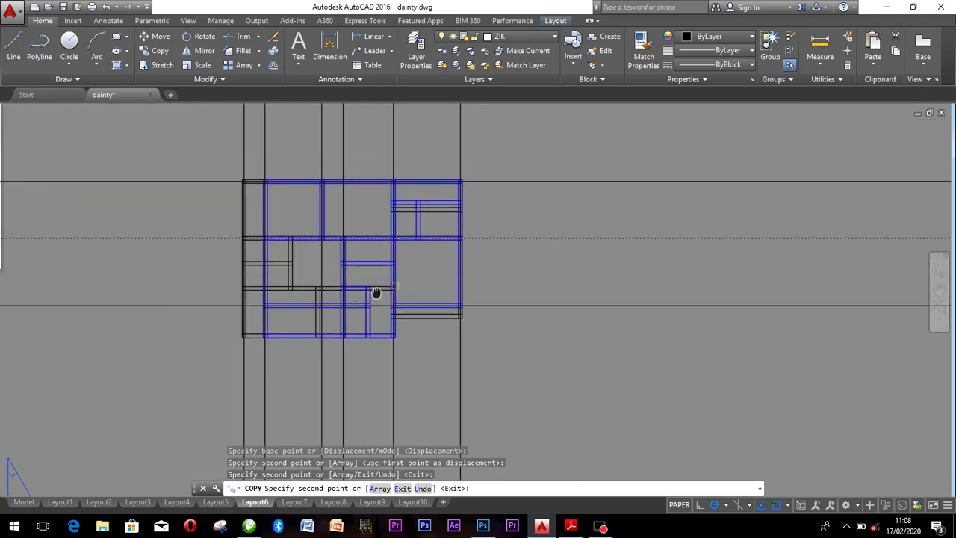
{"action": "scroll", "coordinate": [388, 313], "scroll_direction": "up", "scroll_amount": 2}
{"action": "scroll", "coordinate": [218, 250], "scroll_direction": "down", "scroll_amount": 2}
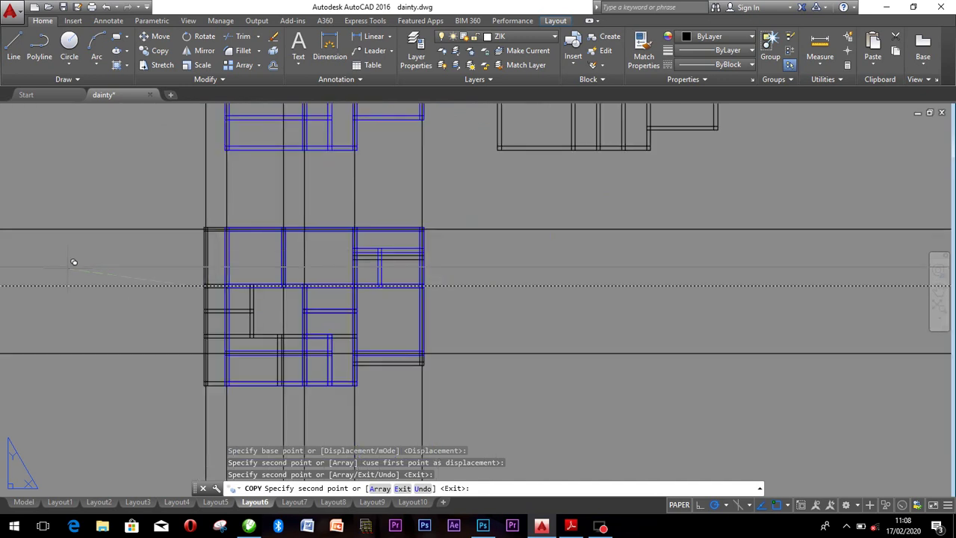
{"action": "middle_click_drag", "start_coordinate": [154, 250], "coordinate": [227, 211]}
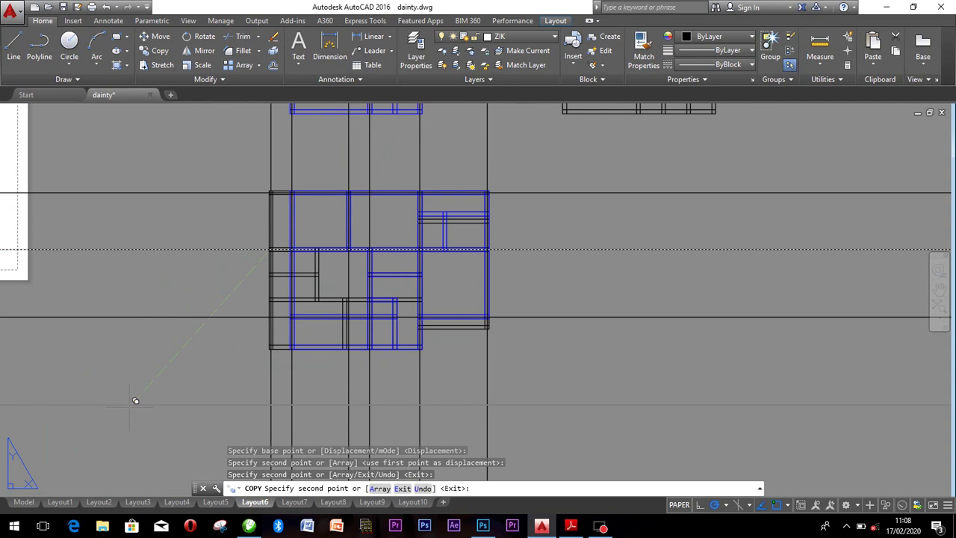
{"action": "scroll", "coordinate": [236, 365], "scroll_direction": "up", "scroll_amount": 5}
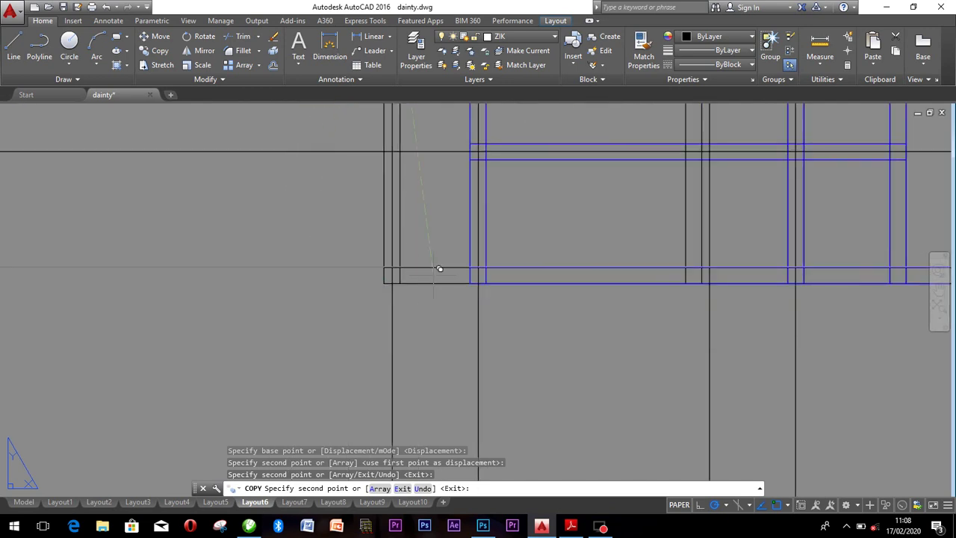
{"action": "left_click", "coordinate": [383, 282]}
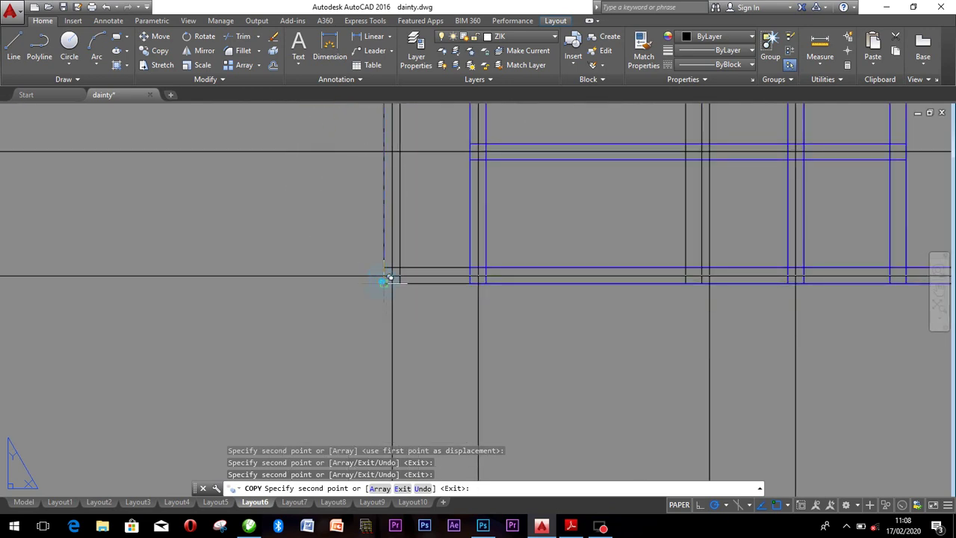
Place a copy of the horizontal construction line in the black bottom wall of the right wing, using its outer corner.
{"action": "scroll", "coordinate": [384, 278], "scroll_direction": "down", "scroll_amount": 5}
{"action": "middle_click_drag", "start_coordinate": [406, 315], "coordinate": [422, 383]}
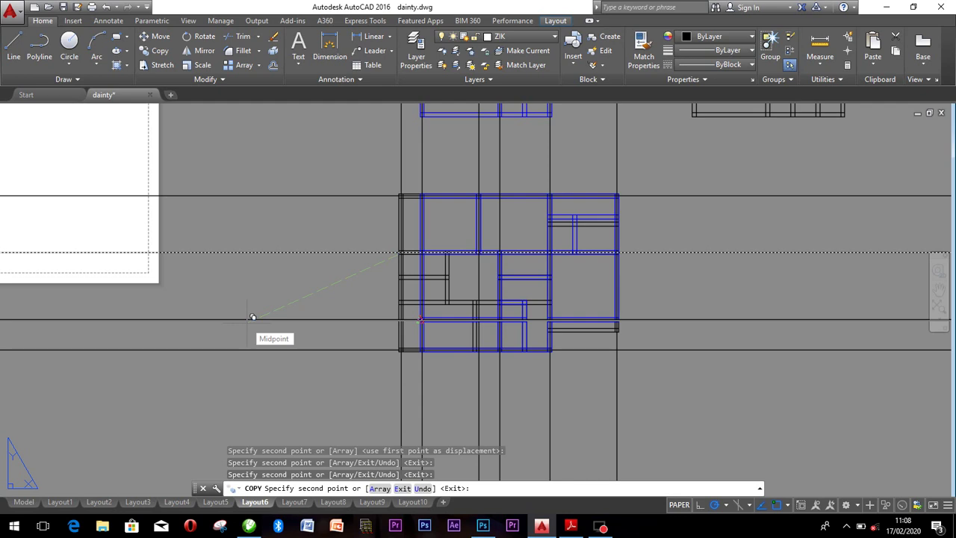
{"action": "scroll", "coordinate": [620, 327], "scroll_direction": "up", "scroll_amount": 5}
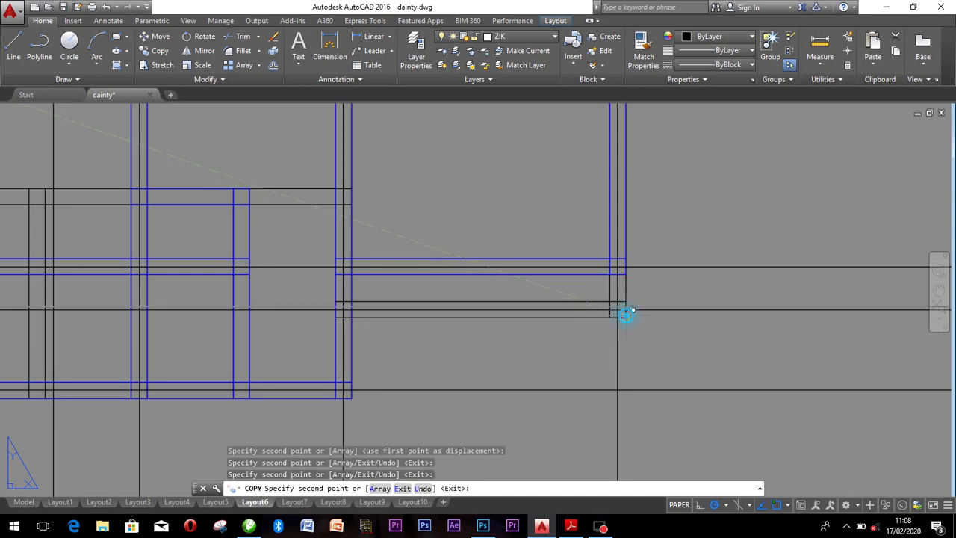
{"action": "left_click", "coordinate": [617, 308]}
{"action": "scroll", "coordinate": [618, 307], "scroll_direction": "down", "scroll_amount": 4}
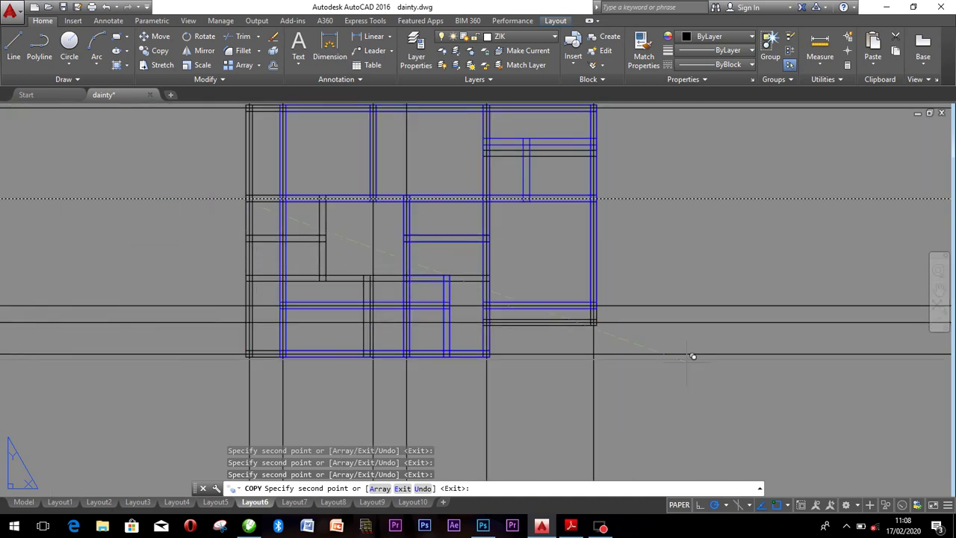
{"action": "mouse_move", "coordinate": [390, 253]}
{"action": "middle_mouse_down"}
{"action": "mouse_move", "coordinate": [442, 359]}
{"action": "mouse_move", "coordinate": [449, 265]}
{"action": "mouse_move", "coordinate": [443, 295]}
{"action": "middle_mouse_up"}
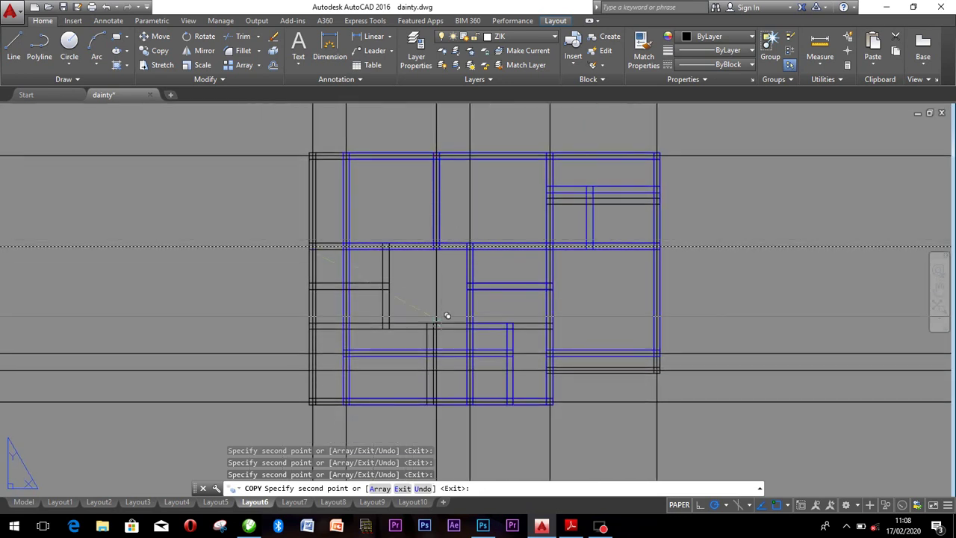
Draw four boundary lines with the Line command around the overlaid plans, crossing all the construction lines outside the walls.
{"action": "key", "text": "Escape"}
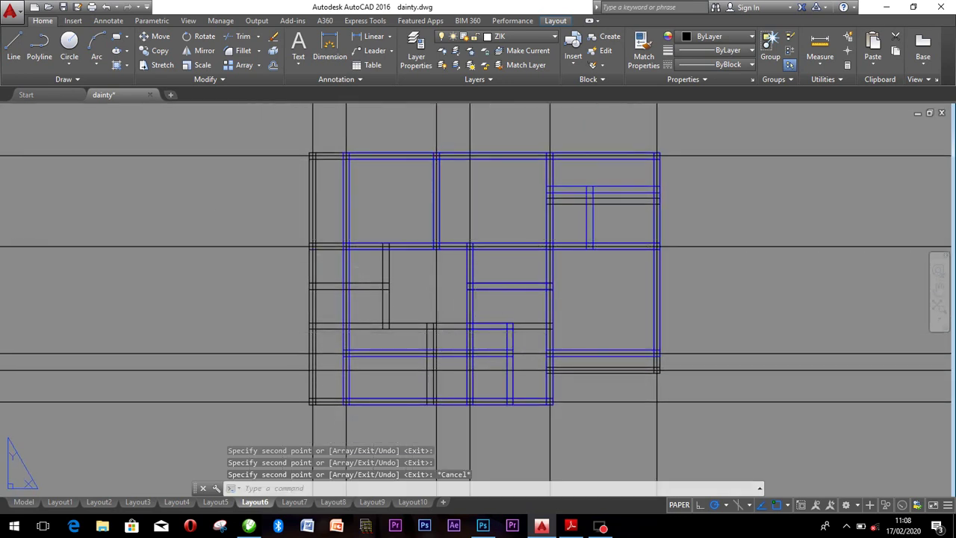
{"action": "scroll", "coordinate": [306, 209], "scroll_direction": "down", "scroll_amount": 2}
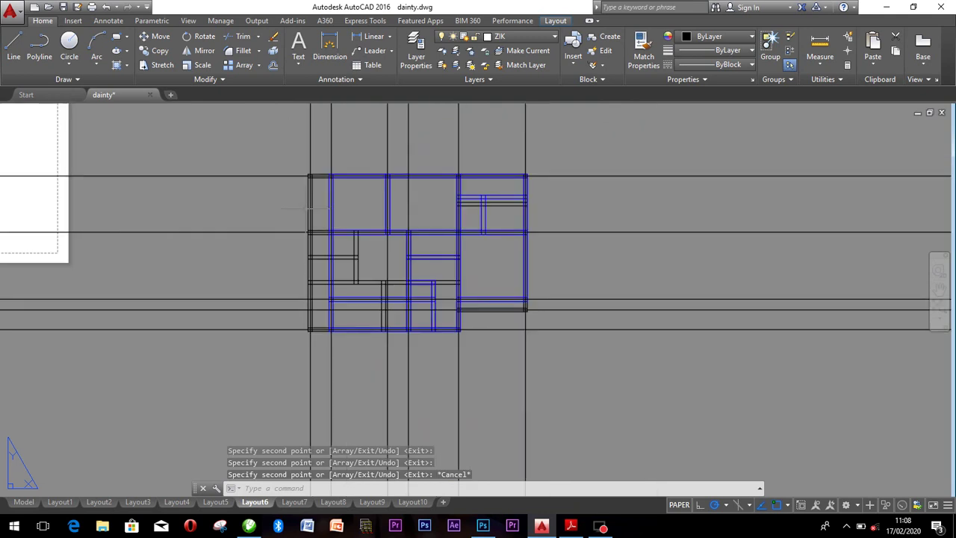
{"action": "left_click", "coordinate": [14, 41]}
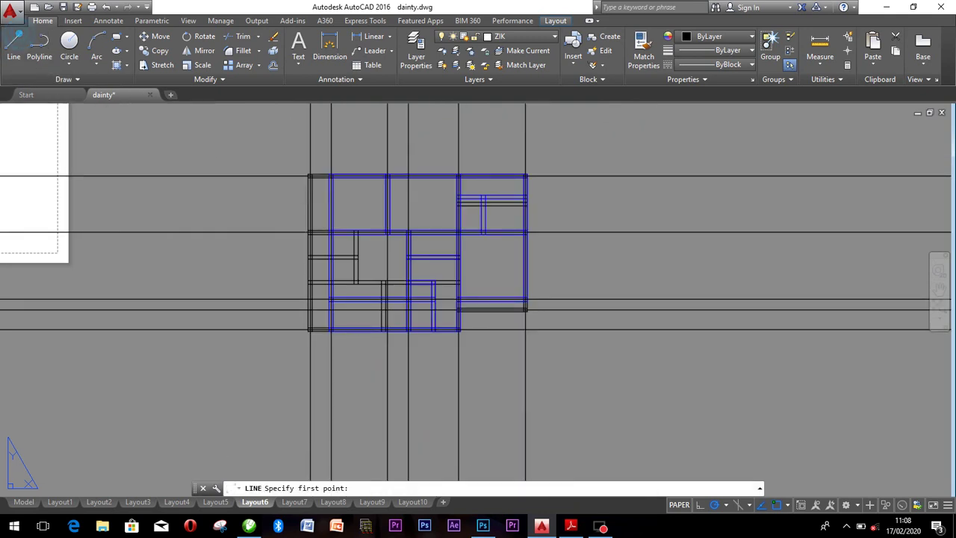
{"action": "left_click", "coordinate": [307, 154]}
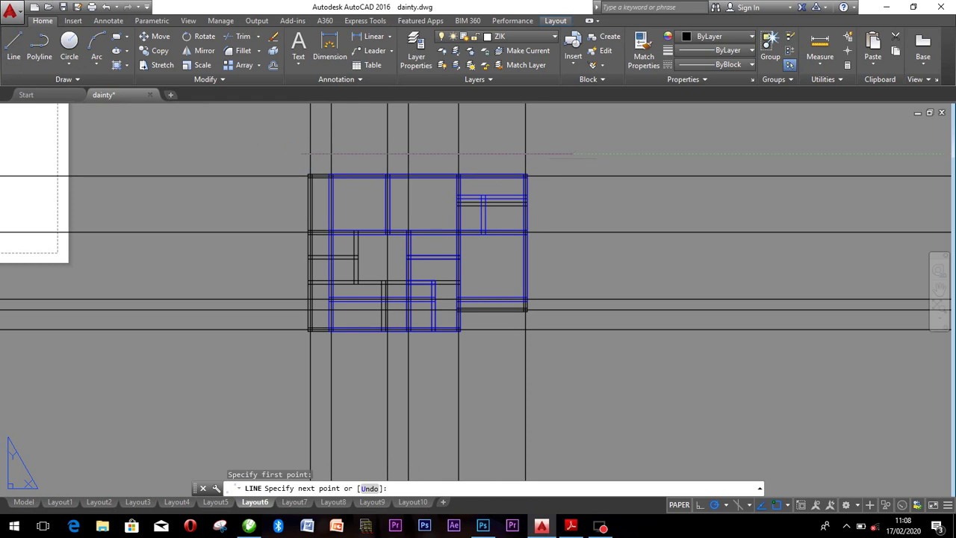
{"action": "left_click", "coordinate": [574, 154]}
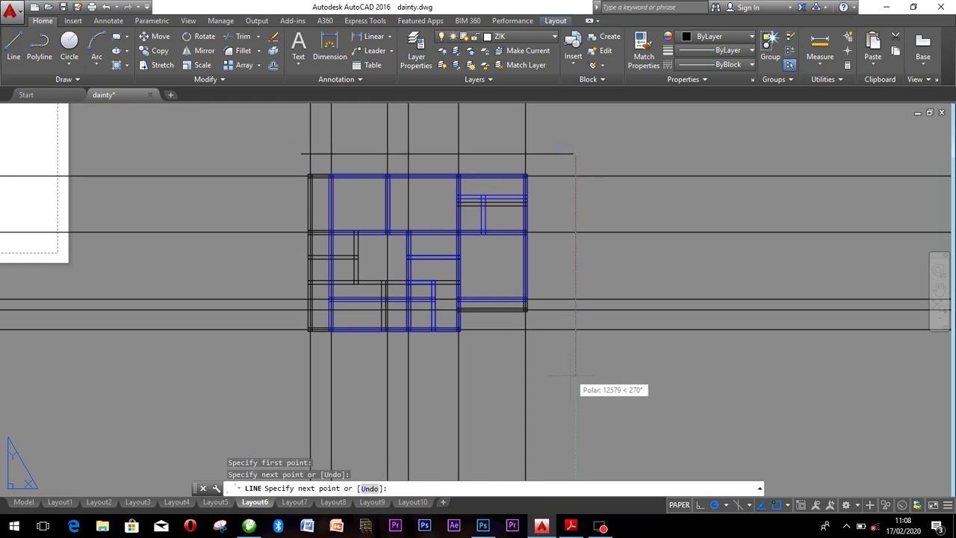
{"action": "left_click", "coordinate": [574, 371]}
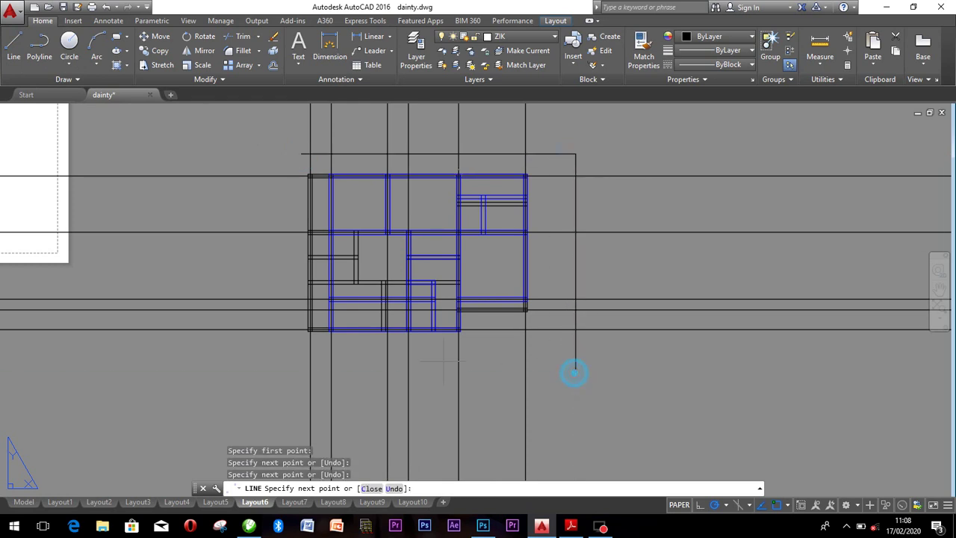
{"action": "left_click", "coordinate": [266, 371]}
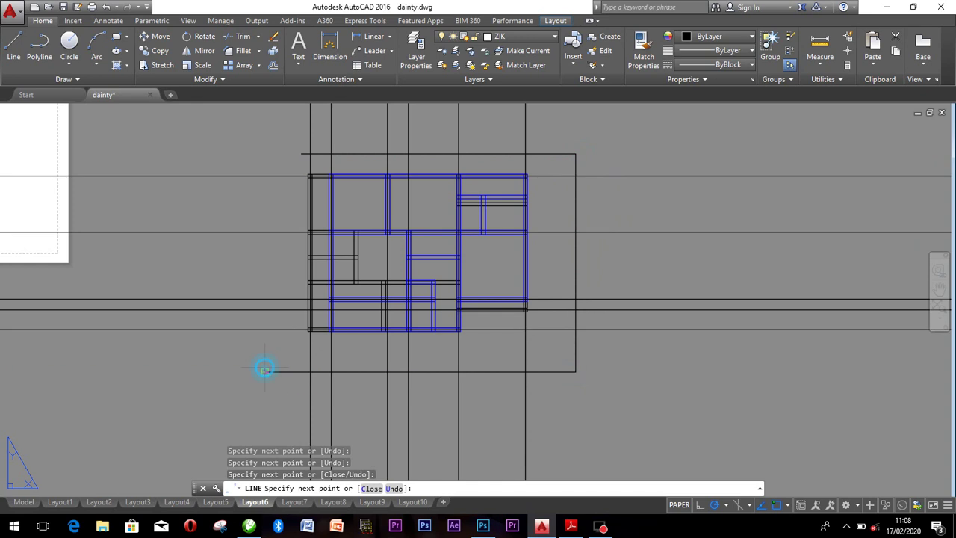
{"action": "left_click", "coordinate": [266, 154]}
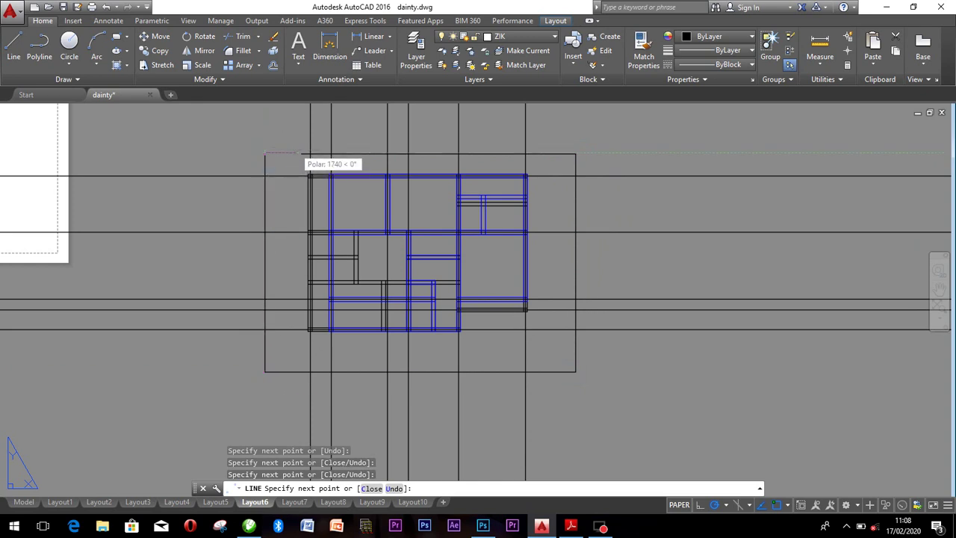
{"action": "key", "text": "Escape"}
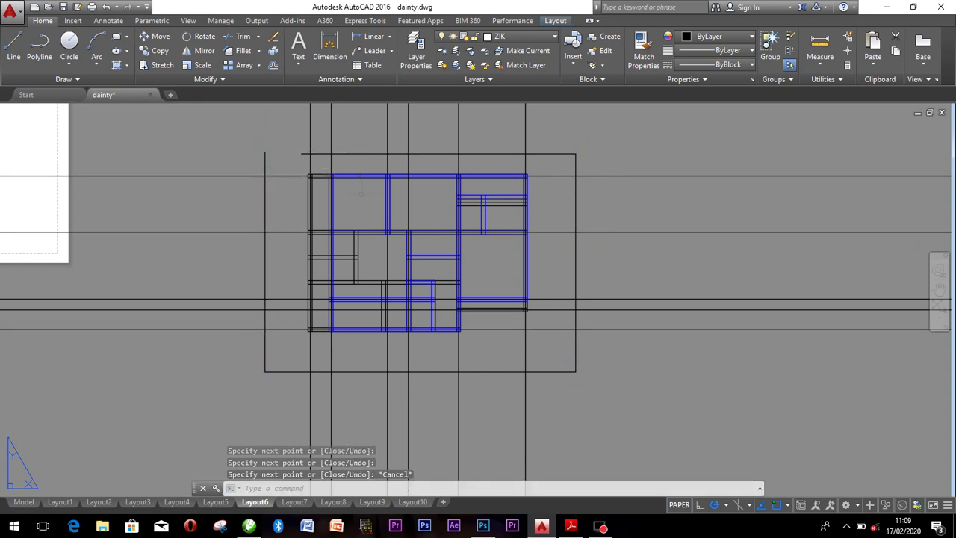
{"action": "type", "text": "tr"}
{"action": "key", "text": "Return"}
{"action": "type", "text": "TR"}
{"action": "key", "text": "Return"}
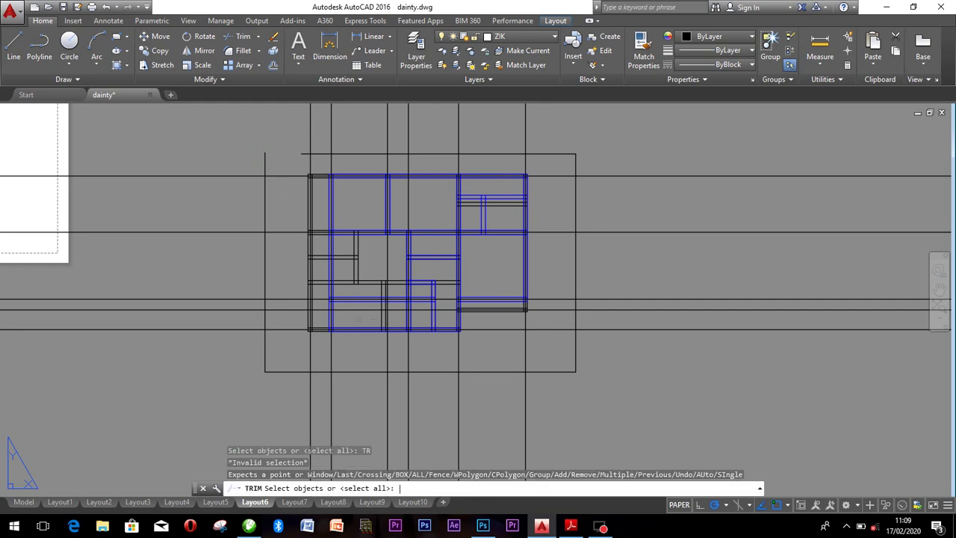
{"action": "left_click", "coordinate": [552, 140]}
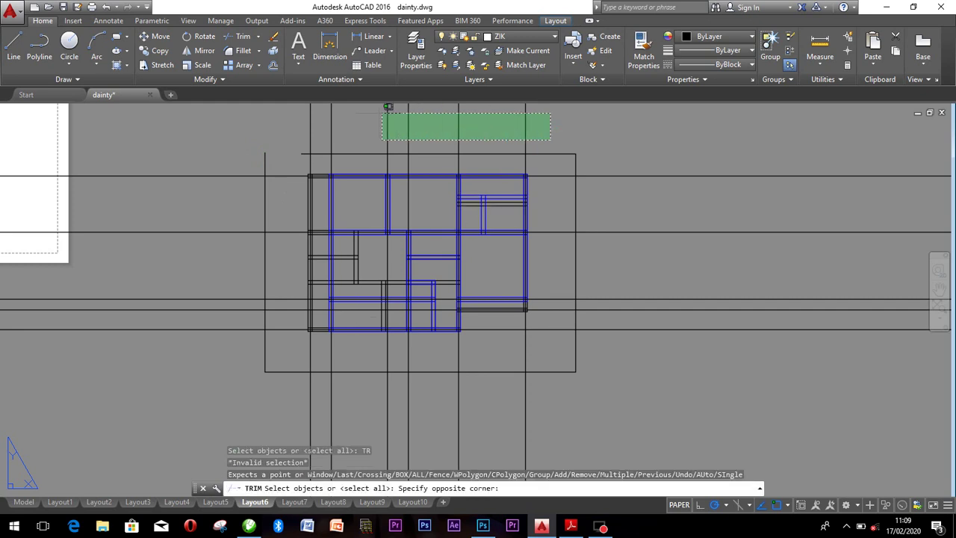
{"action": "left_click", "coordinate": [296, 120]}
{"action": "key", "text": "Escape"}
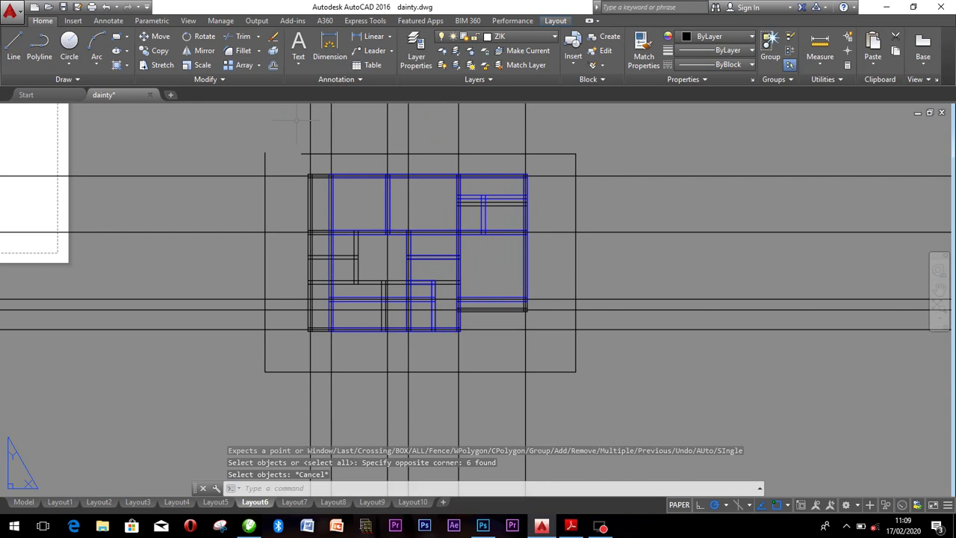
{"action": "type", "text": "TR"}
{"action": "key", "text": "Return"}
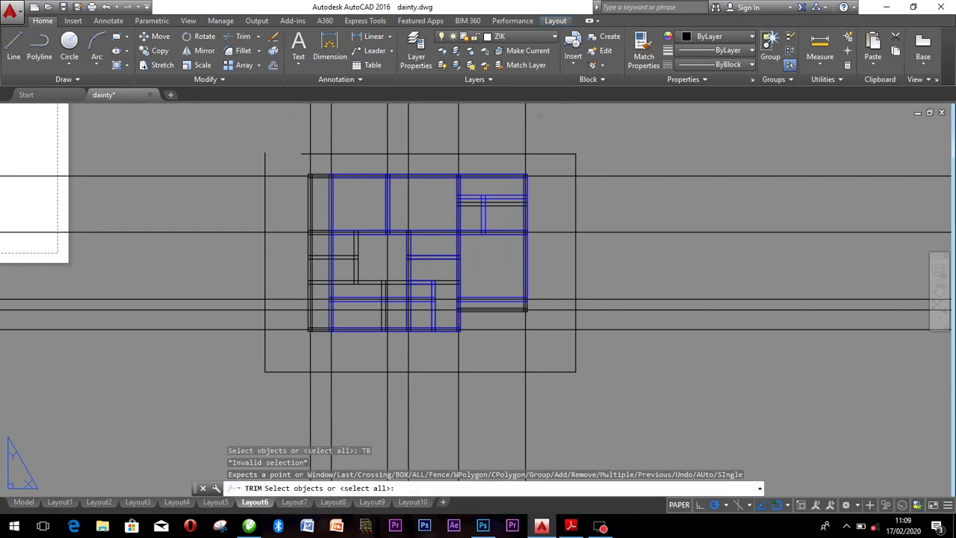
{"action": "left_click", "coordinate": [540, 121]}
{"action": "left_click", "coordinate": [221, 117]}
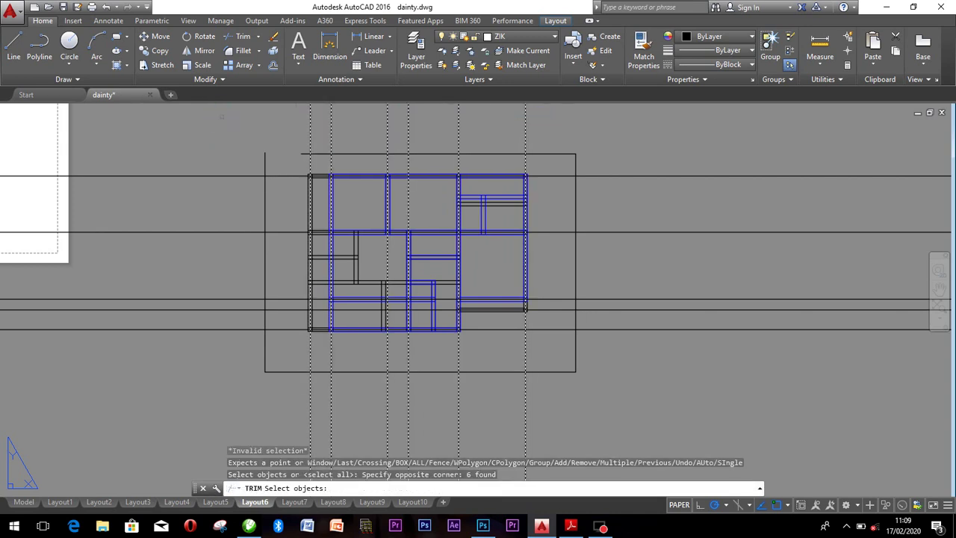
{"action": "key", "text": "Escape"}
Trim all vertical and horizontal construction lines outside the boundary on all four sides, using every object as a cutting edge.
{"action": "type", "text": "T"}
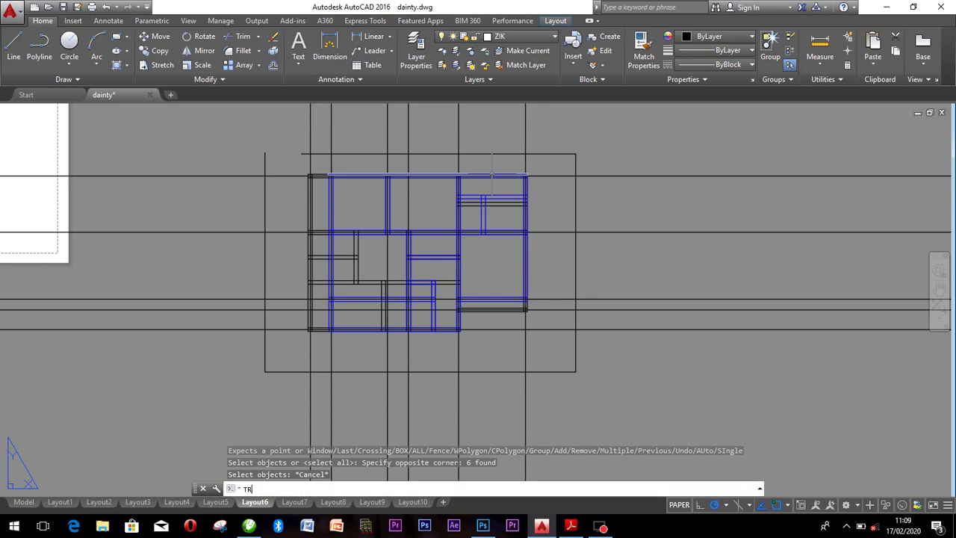
{"action": "type", "text": "R"}
{"action": "key", "text": "Return"}
{"action": "key", "text": "Return"}
{"action": "left_click_drag", "start_coordinate": [544, 128], "coordinate": [294, 126]}
{"action": "mouse_move", "coordinate": [636, 364]}
{"action": "left_mouse_down"}
{"action": "mouse_move", "coordinate": [625, 184]}
{"action": "mouse_move", "coordinate": [613, 150]}
{"action": "left_mouse_up"}
{"action": "left_click_drag", "start_coordinate": [565, 408], "coordinate": [256, 390]}
{"action": "left_click_drag", "start_coordinate": [223, 357], "coordinate": [193, 119]}
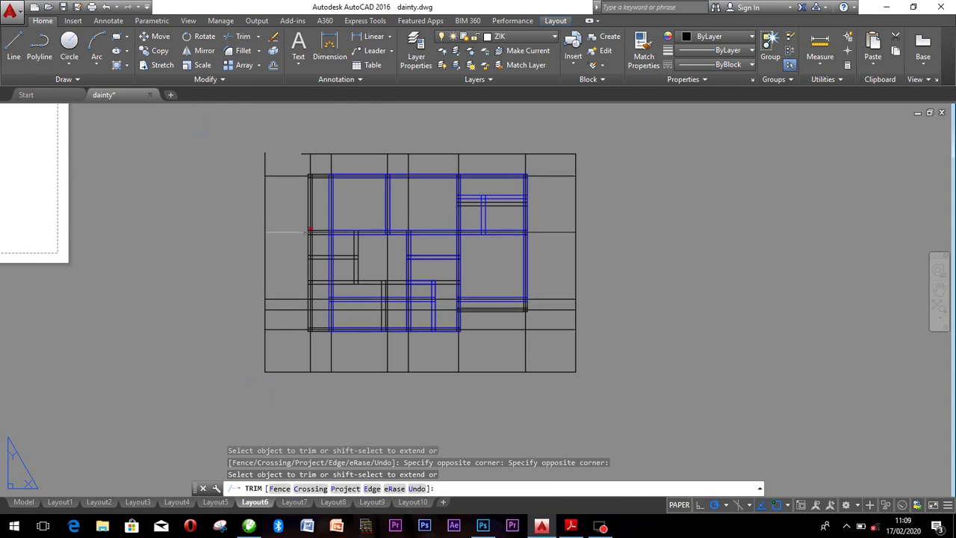
{"action": "scroll", "coordinate": [362, 194], "scroll_direction": "up", "scroll_amount": 2}
{"action": "scroll", "coordinate": [361, 194], "scroll_direction": "down", "scroll_amount": 2}
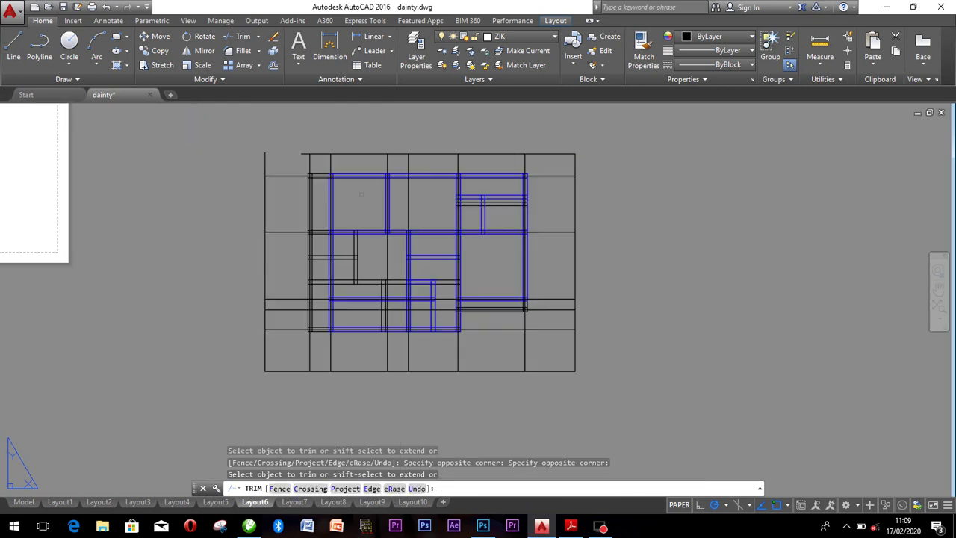
{"action": "key", "text": "Escape"}
Erase the four boundary lines around the floor plans, keeping the trimmed axis lines.
{"action": "left_click", "coordinate": [572, 153]}
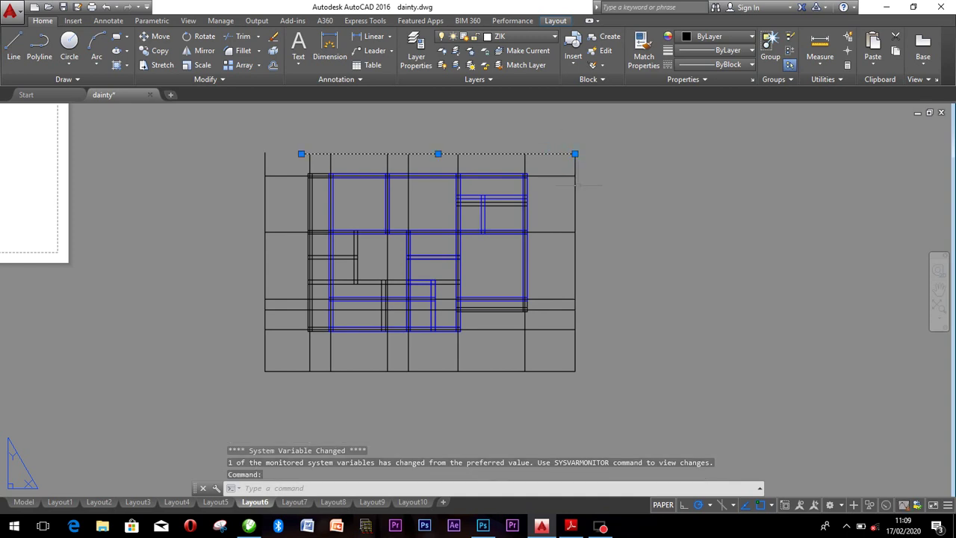
{"action": "left_click", "coordinate": [574, 194]}
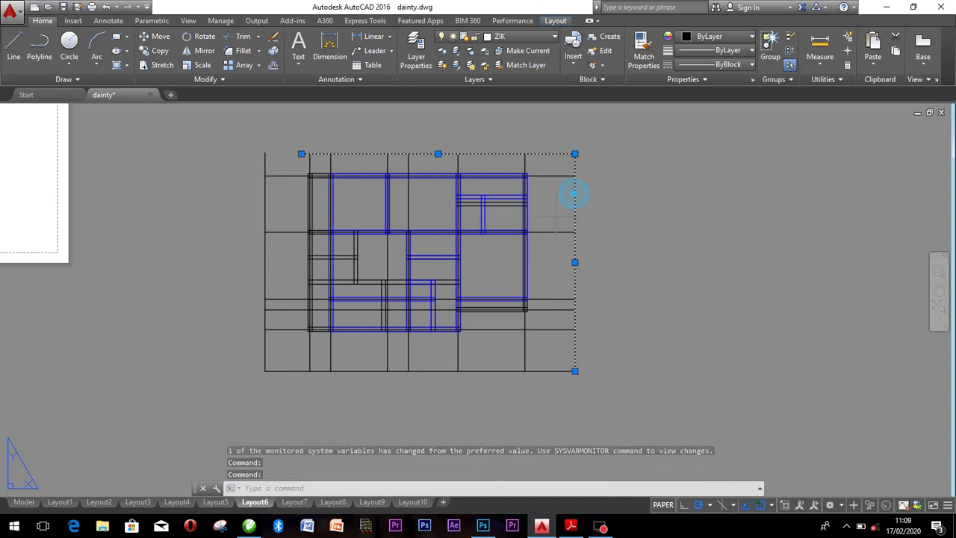
{"action": "left_click", "coordinate": [496, 366]}
{"action": "left_click", "coordinate": [480, 369]}
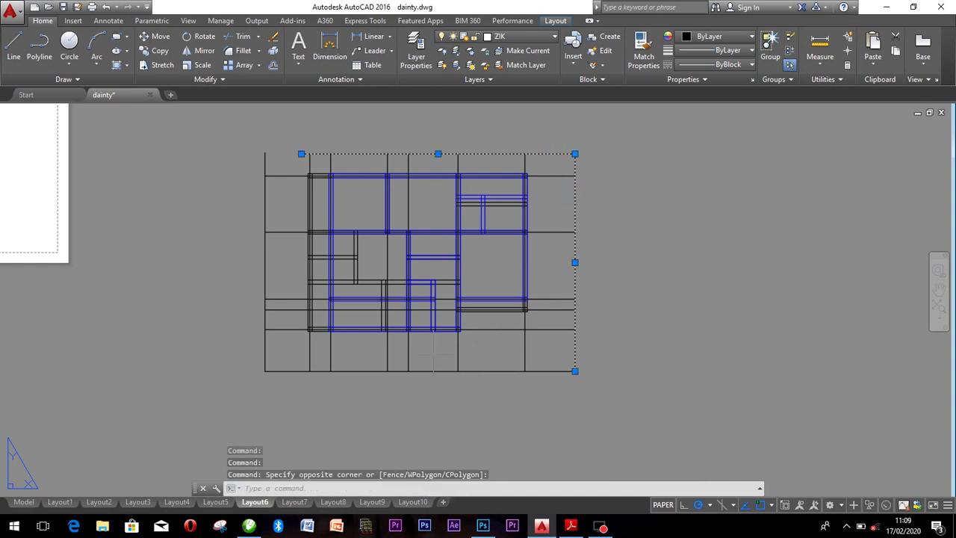
{"action": "left_click", "coordinate": [436, 353]}
{"action": "left_click", "coordinate": [414, 390]}
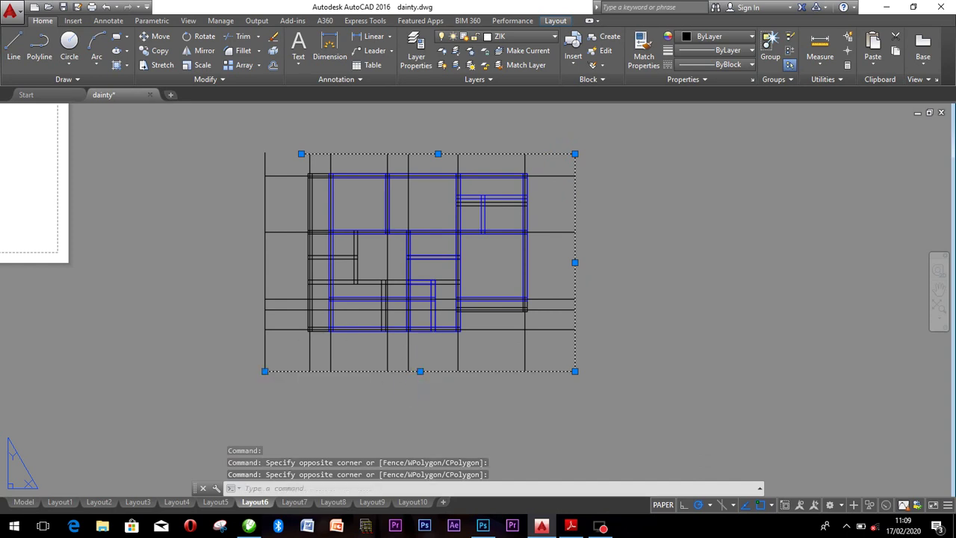
{"action": "left_click", "coordinate": [276, 270]}
{"action": "left_click", "coordinate": [231, 254]}
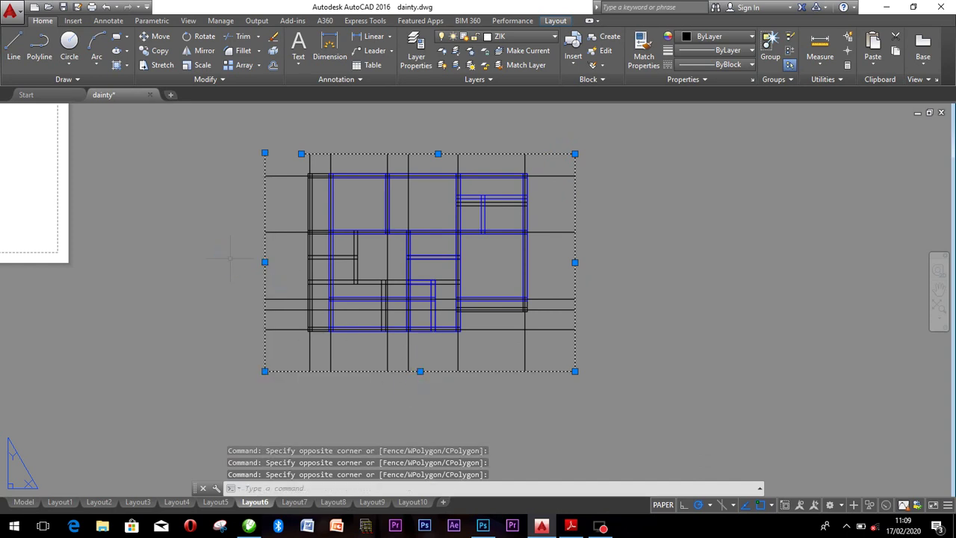
{"action": "key", "text": "Delete"}
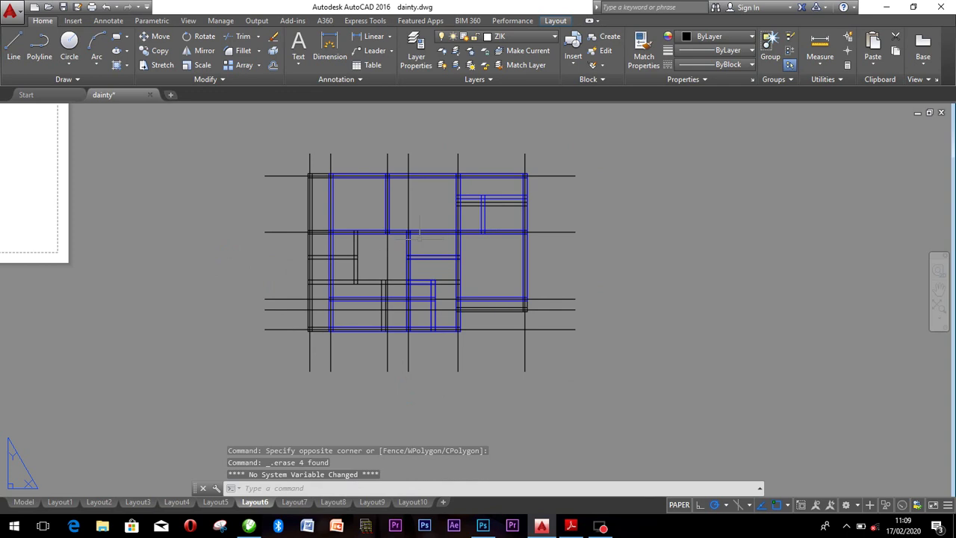
Move all the trimmed horizontal and vertical axis lines to the AXIS layer.
{"action": "left_click", "coordinate": [608, 363]}
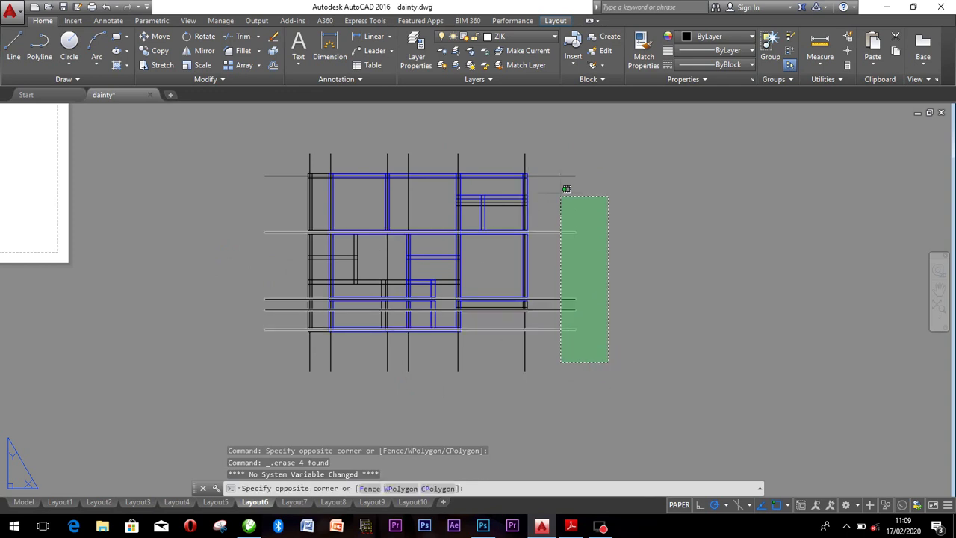
{"action": "left_click", "coordinate": [557, 154]}
{"action": "left_click", "coordinate": [544, 375]}
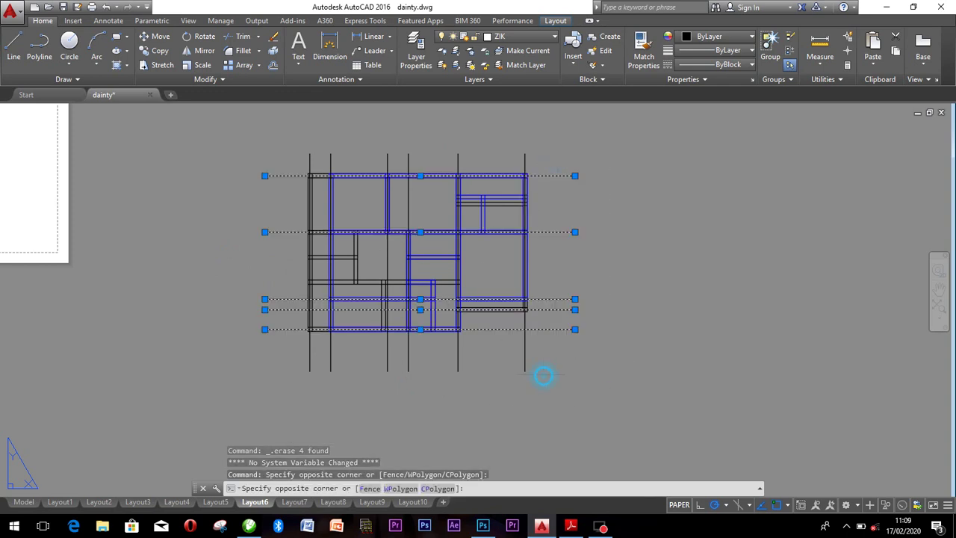
{"action": "left_click", "coordinate": [256, 351]}
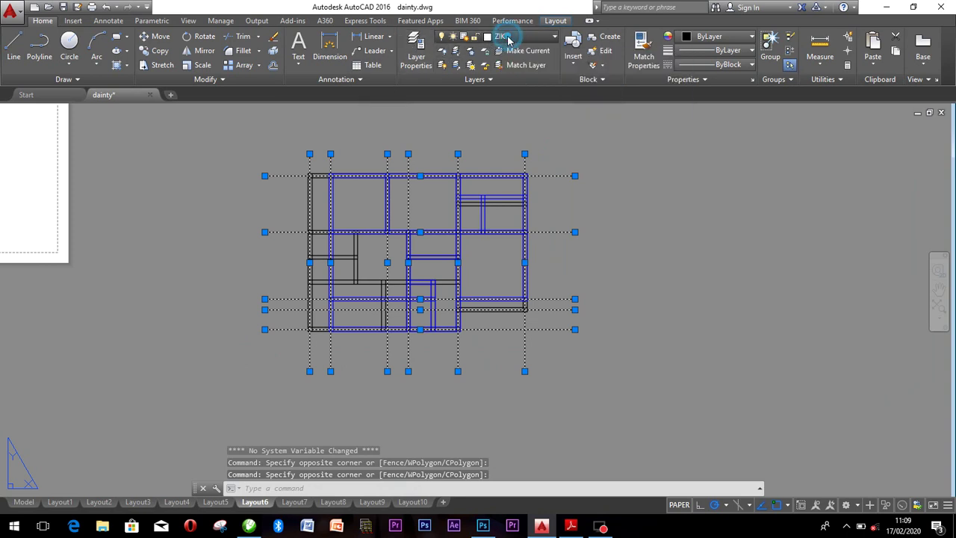
{"action": "left_click", "coordinate": [508, 37]}
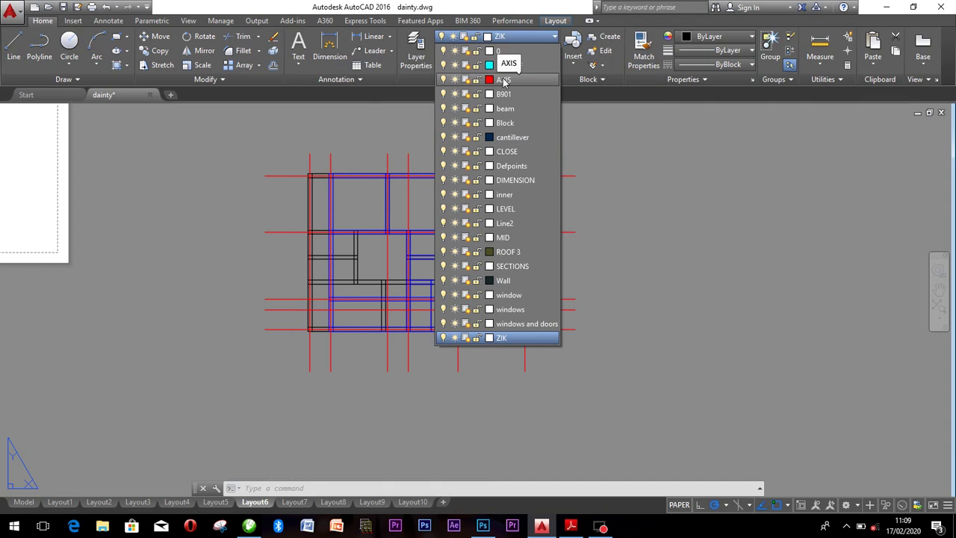
{"action": "left_click", "coordinate": [503, 80]}
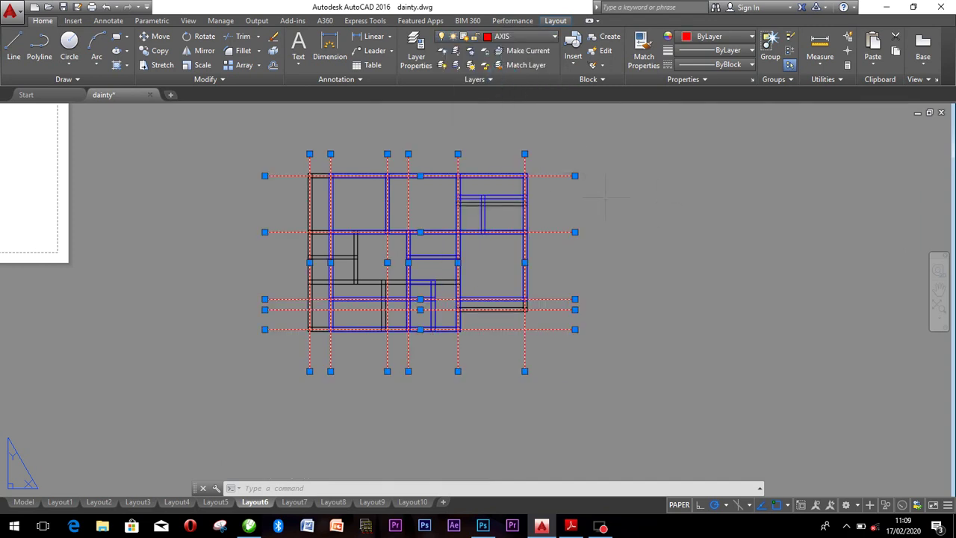
{"action": "key", "text": "Escape"}
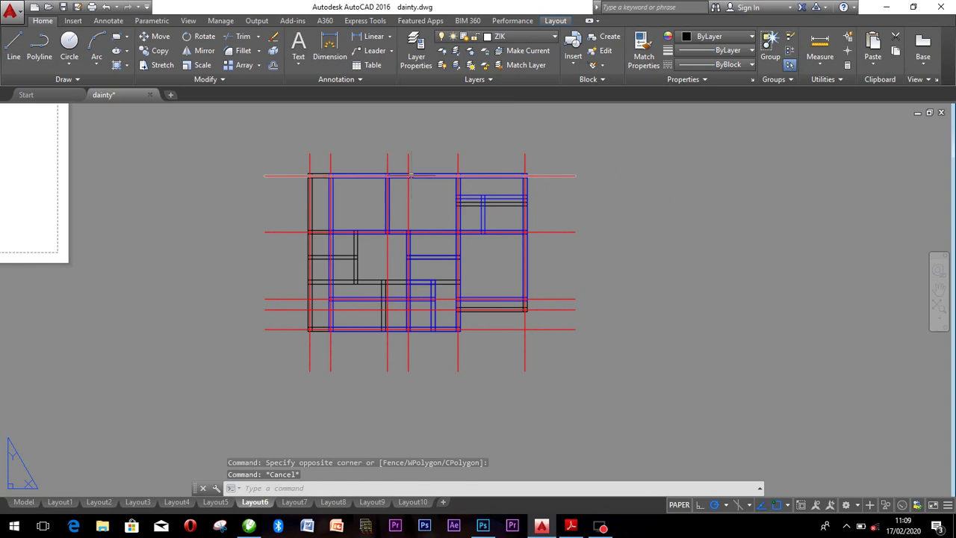
{"action": "scroll", "coordinate": [334, 240], "scroll_direction": "up", "scroll_amount": 2}
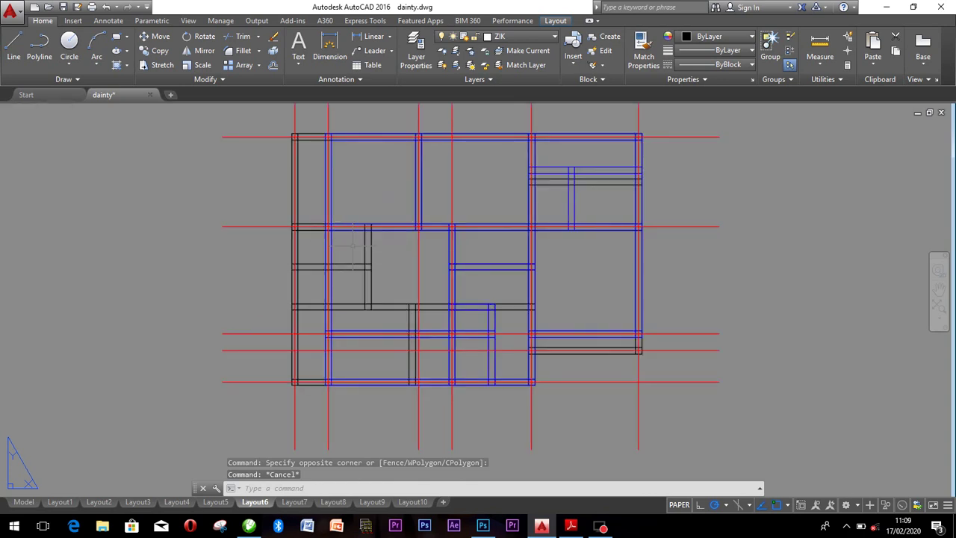
{"action": "scroll", "coordinate": [354, 245], "scroll_direction": "down", "scroll_amount": 2}
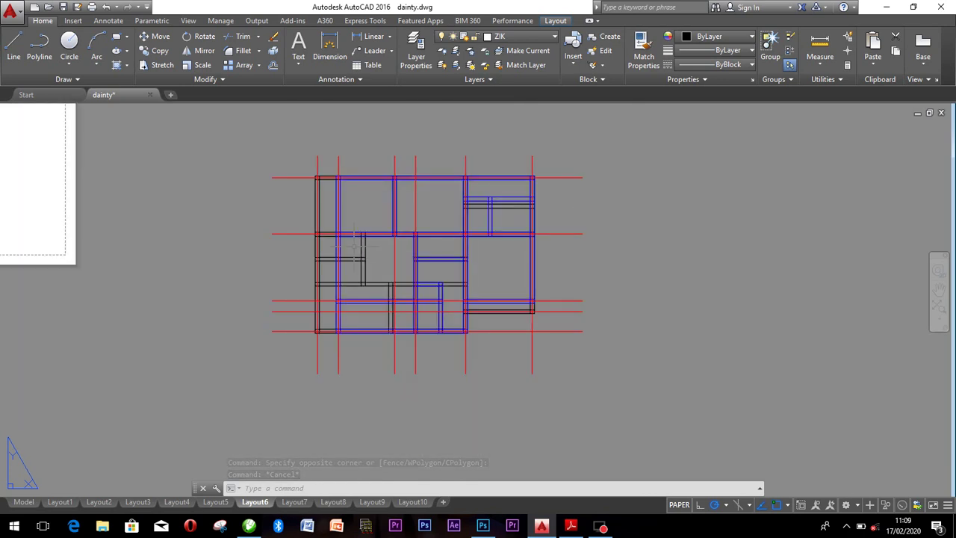